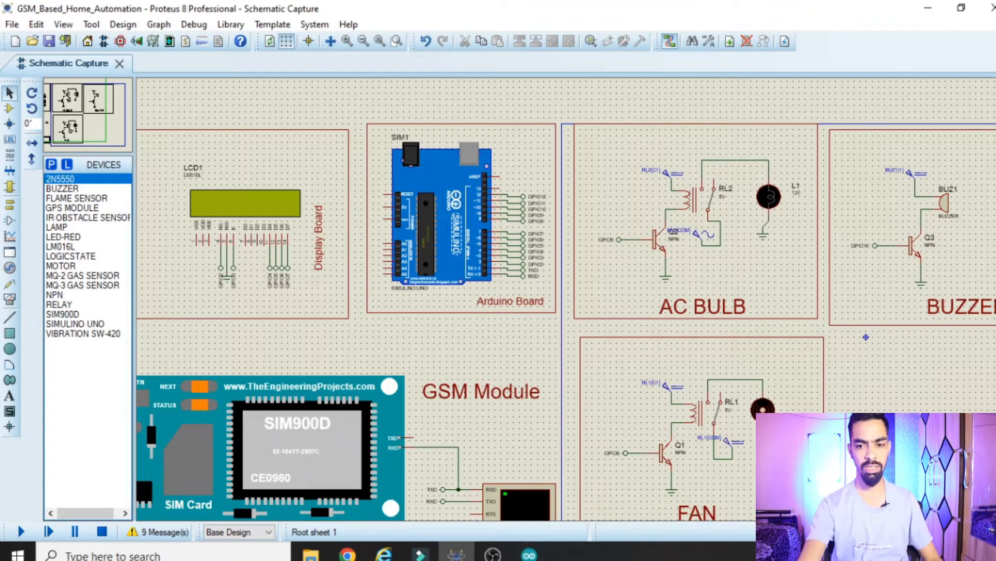
- Start the home automation simulation and move the Virtual Terminal window beside the FAN circuit
scroll(615, 438, down, 1)
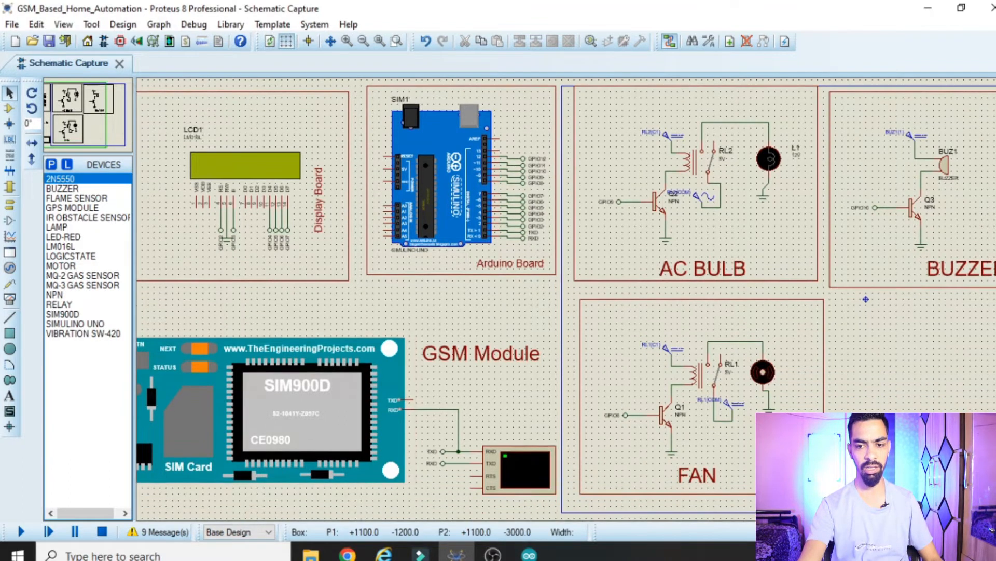
click(22, 530)
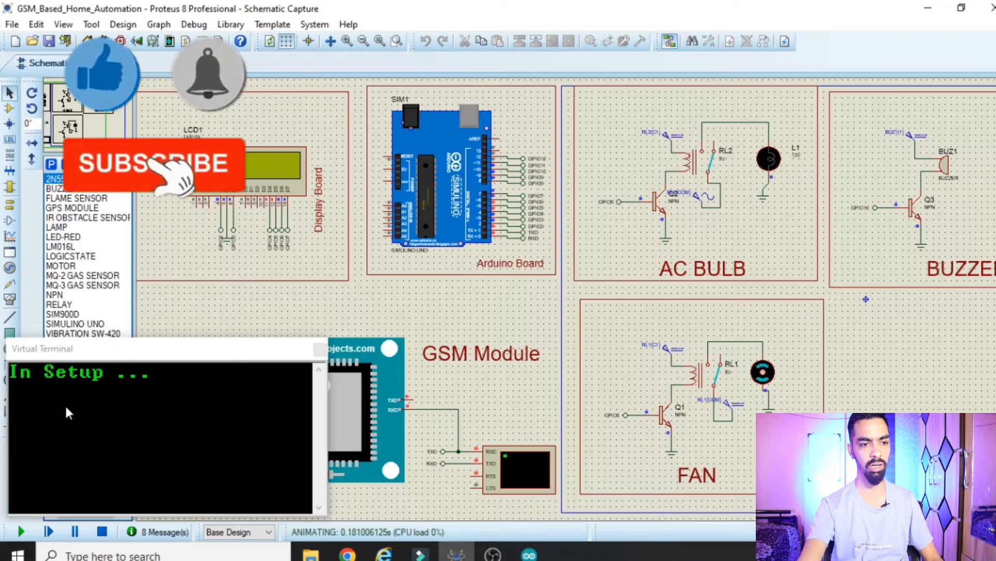
drag(117, 348, 238, 352)
drag(338, 362, 238, 353)
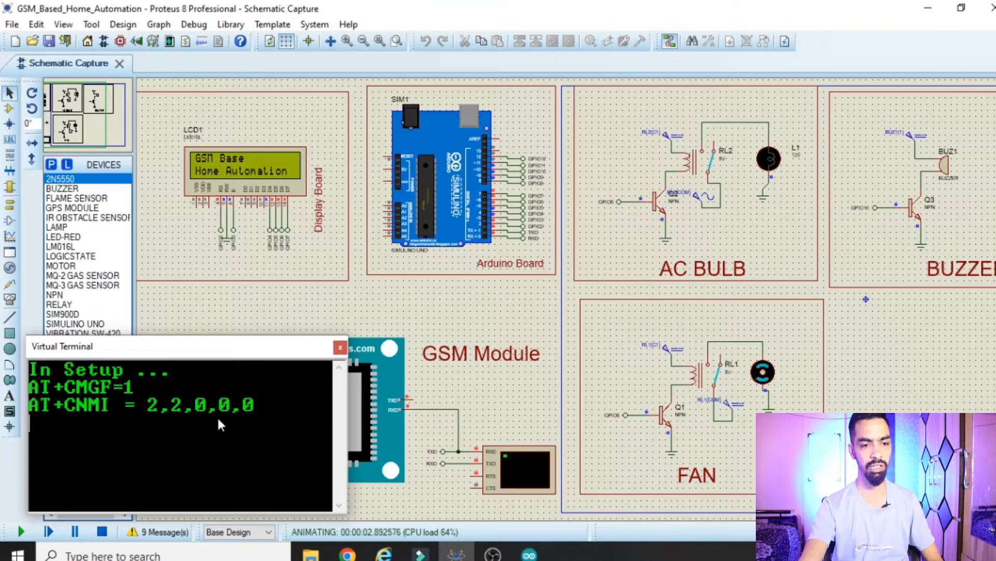
mouse_move(231, 355)
mouse_down()
mouse_move(191, 347)
mouse_move(232, 352)
mouse_up()
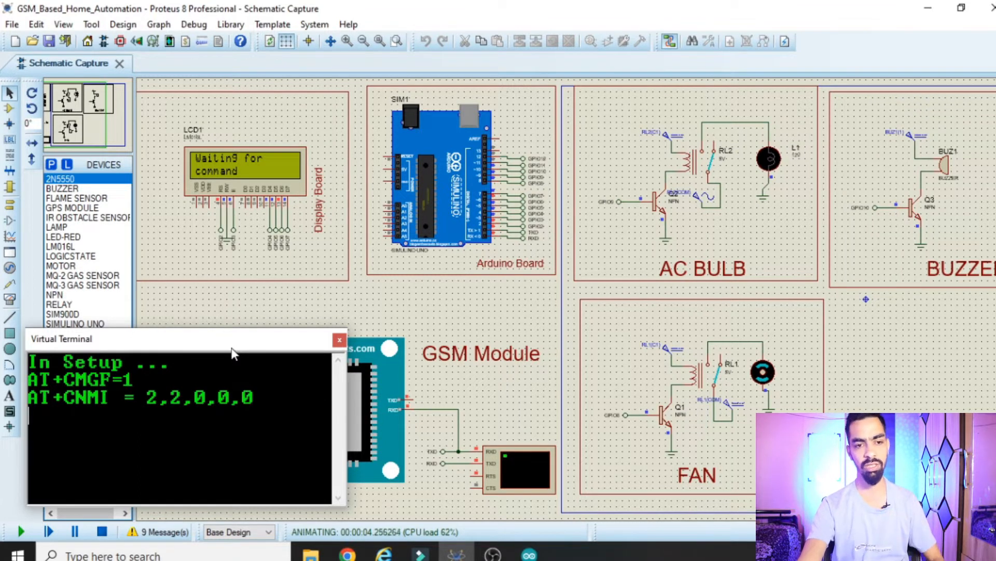
drag(232, 348, 217, 358)
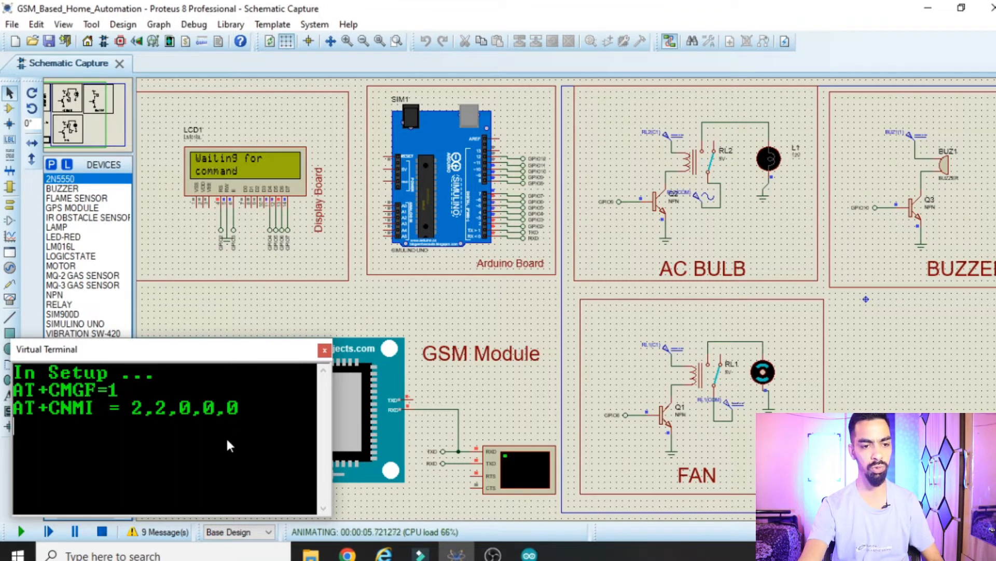
drag(151, 349, 133, 350)
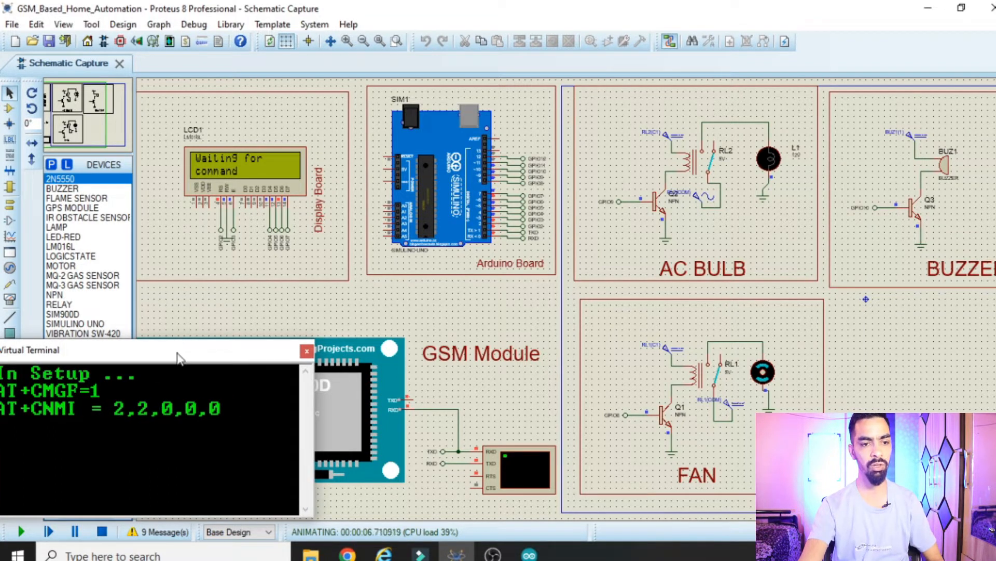
drag(177, 353, 181, 353)
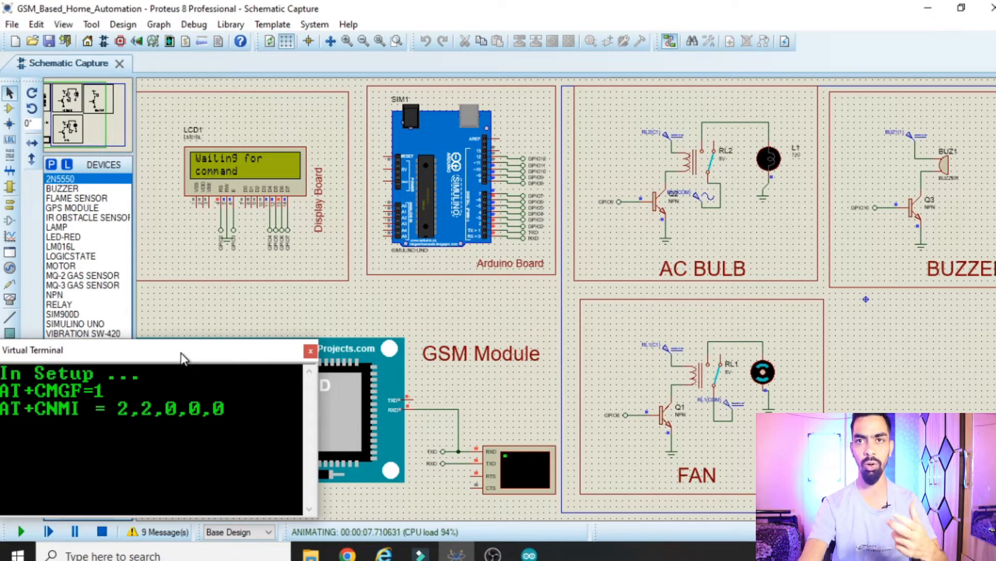
drag(180, 353, 984, 316)
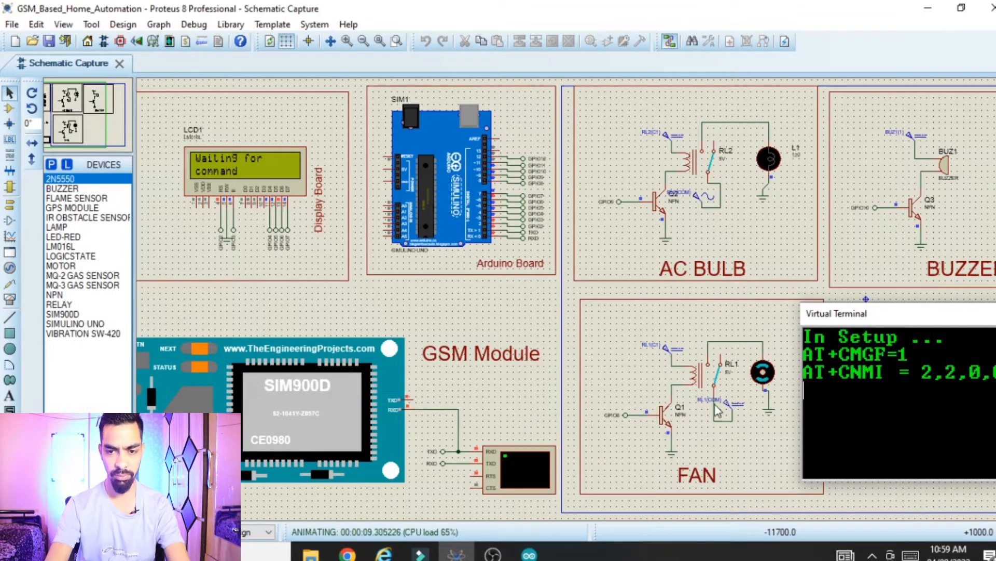
- Send the commands FAN_ON and FAN_OFF through the Virtual Terminal to test the fan relay
text(F)
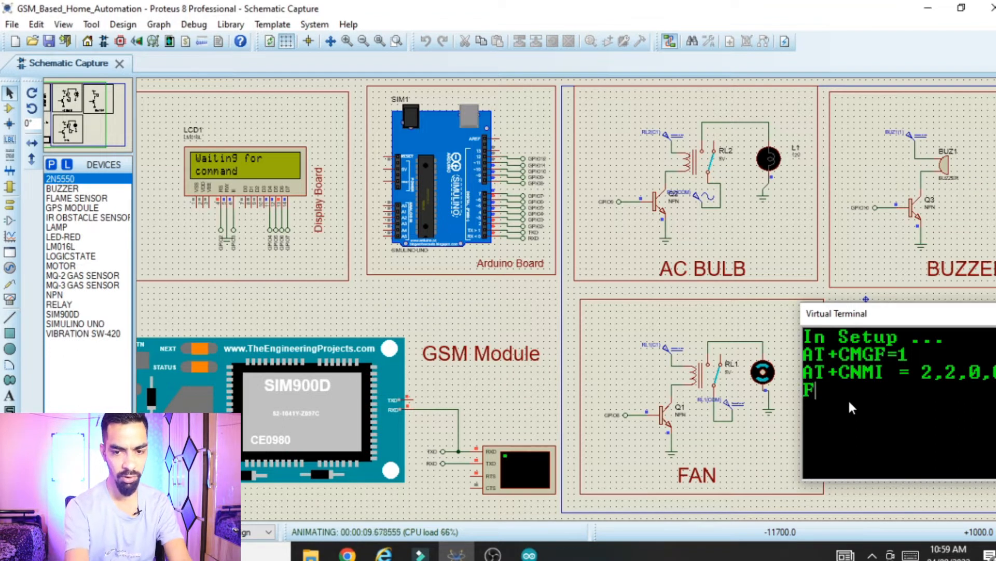
text(AN)
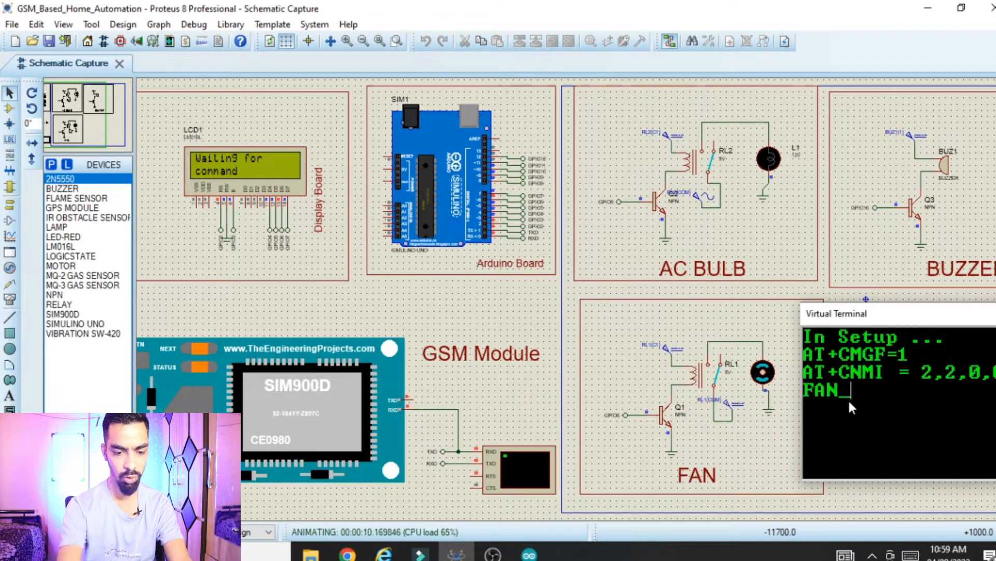
text(_ON)
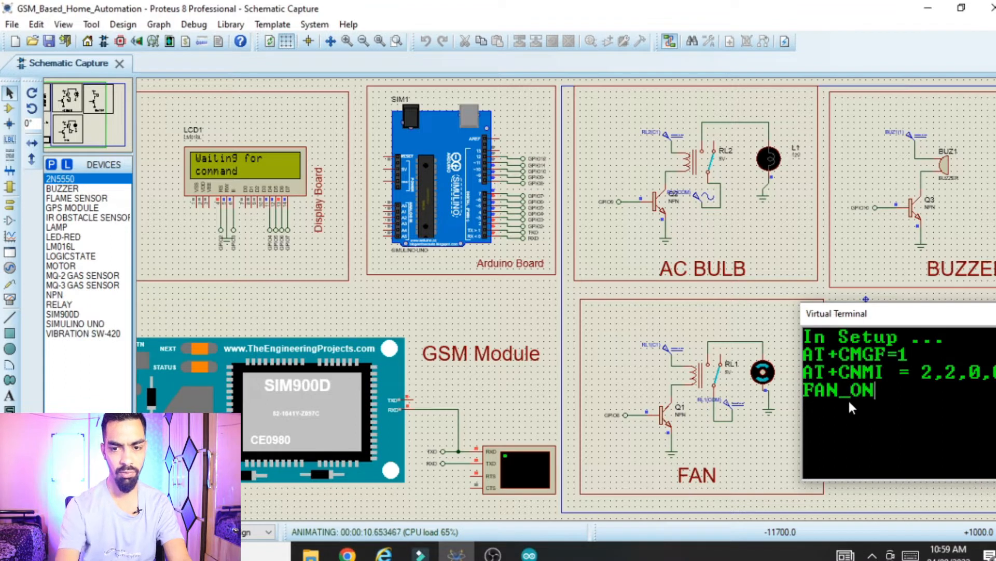
key(Return)
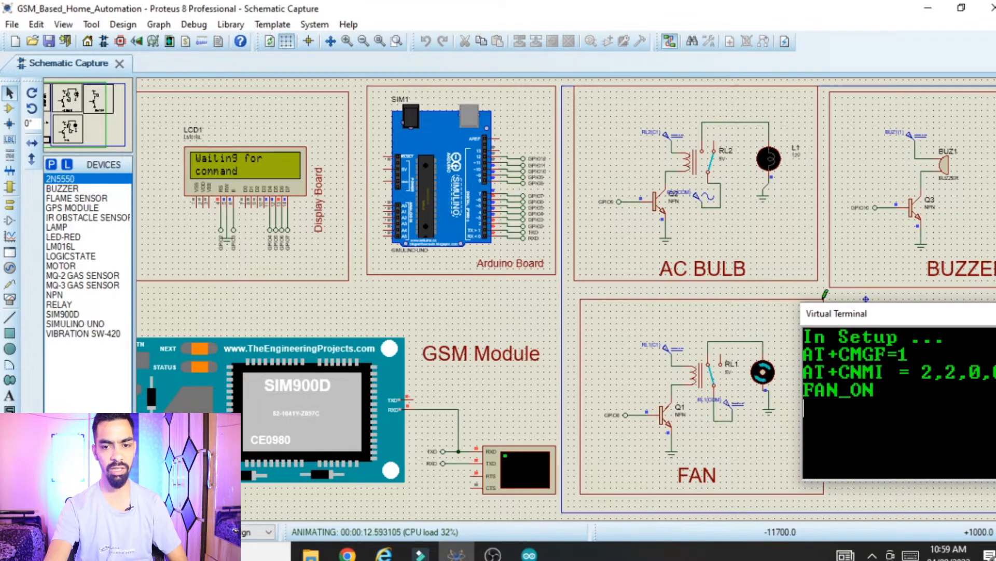
text(FAN_OFF)
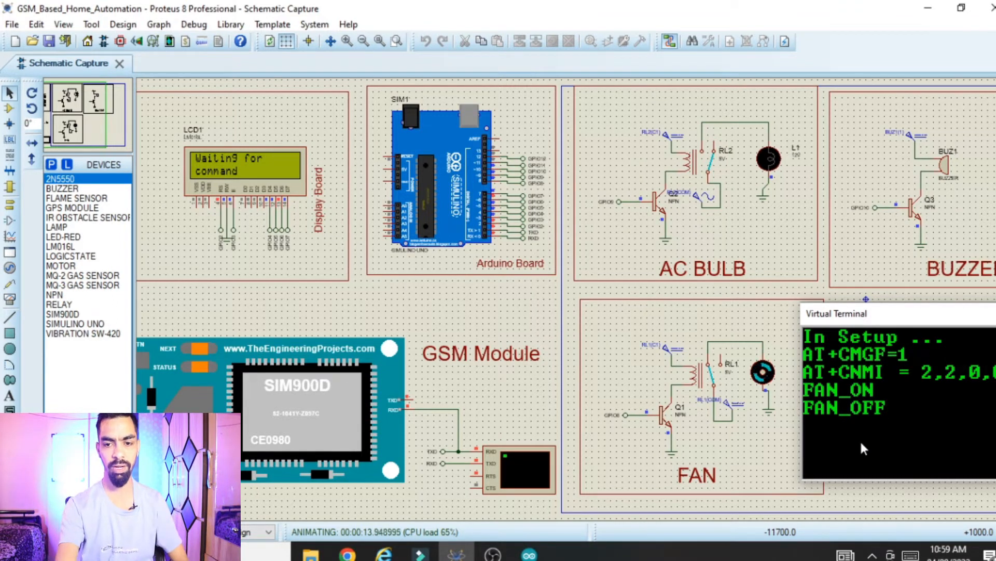
key(Return)
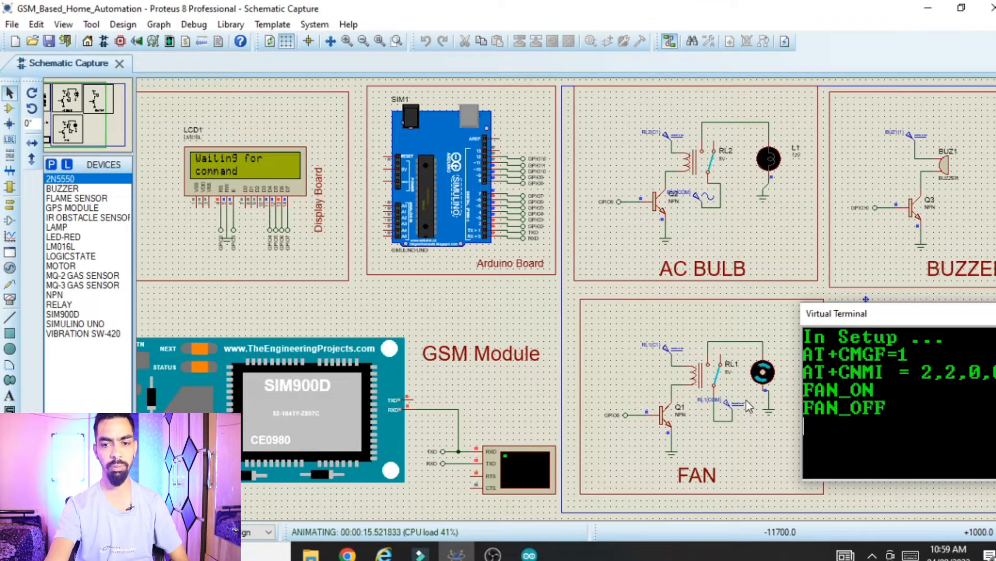
- Enter BULB_ON, BULB_OFF and BULN in the Virtual Terminal to test the AC bulb relay
text(BULB_ON)
key(Return)
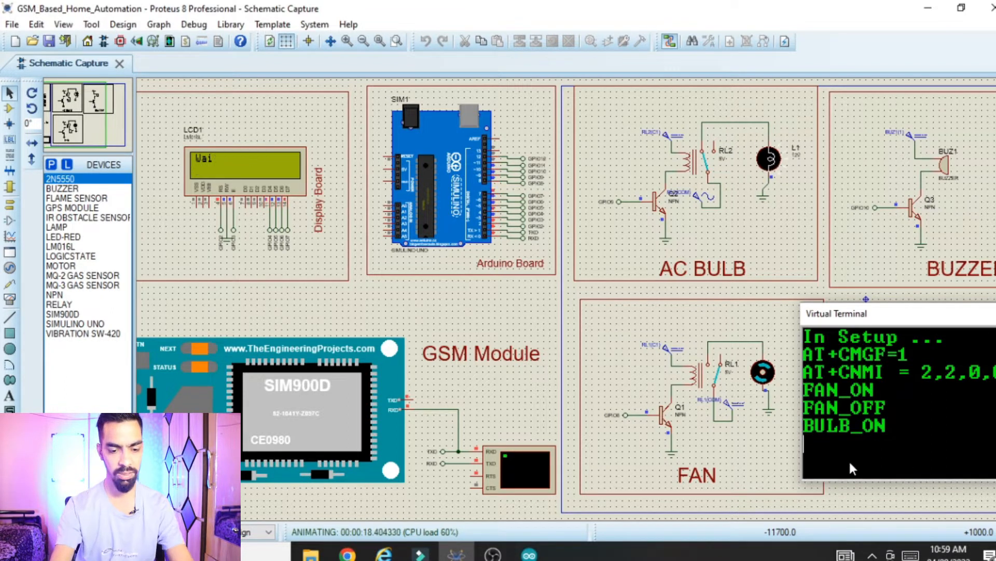
text(BULB_OFF)
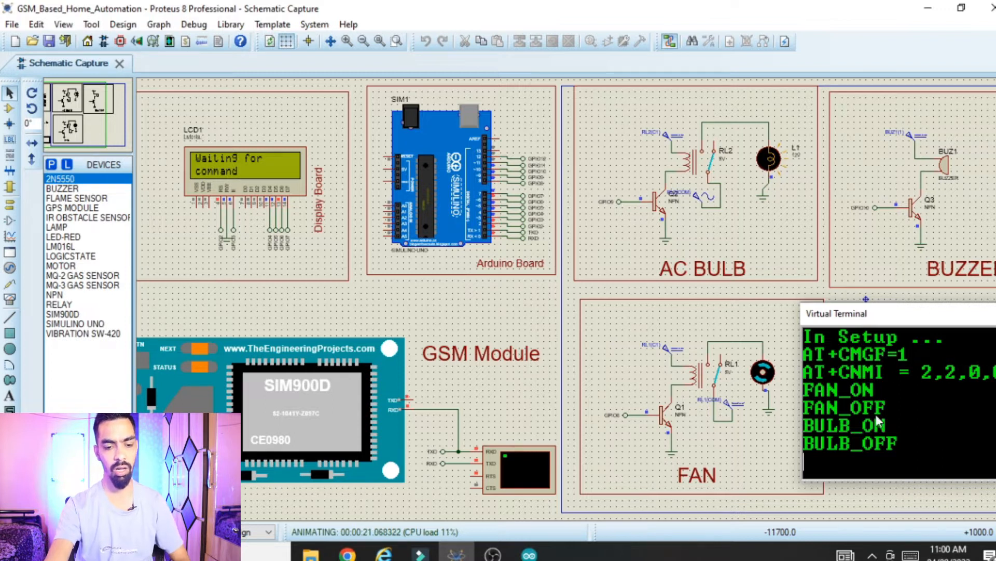
text(BULN)
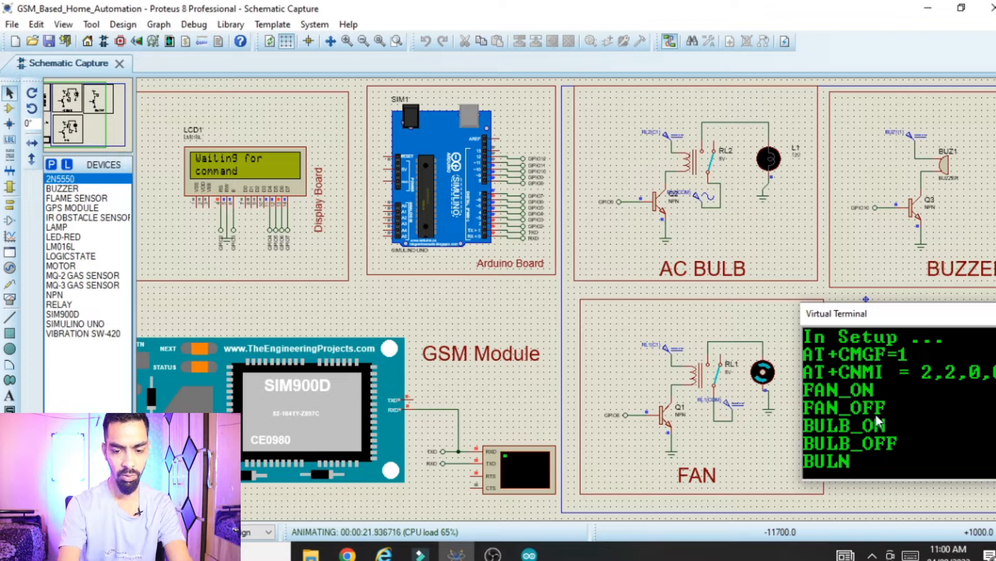
key(Return)
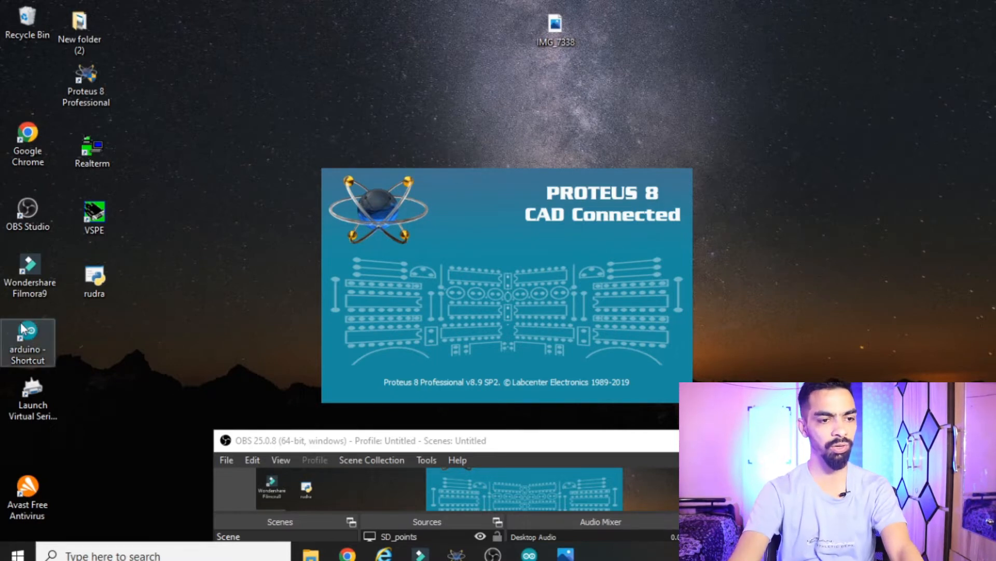
click(81, 93)
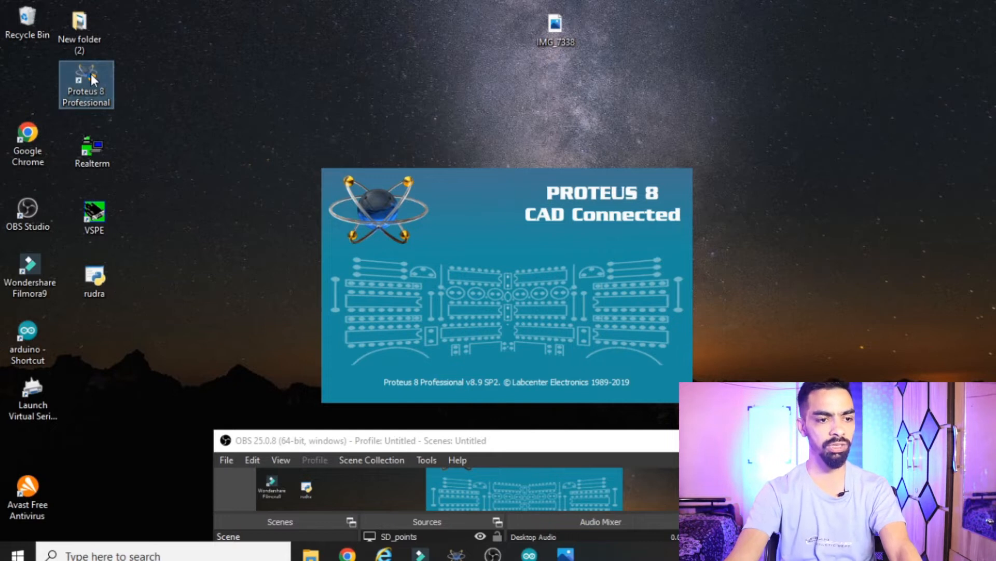
click(158, 213)
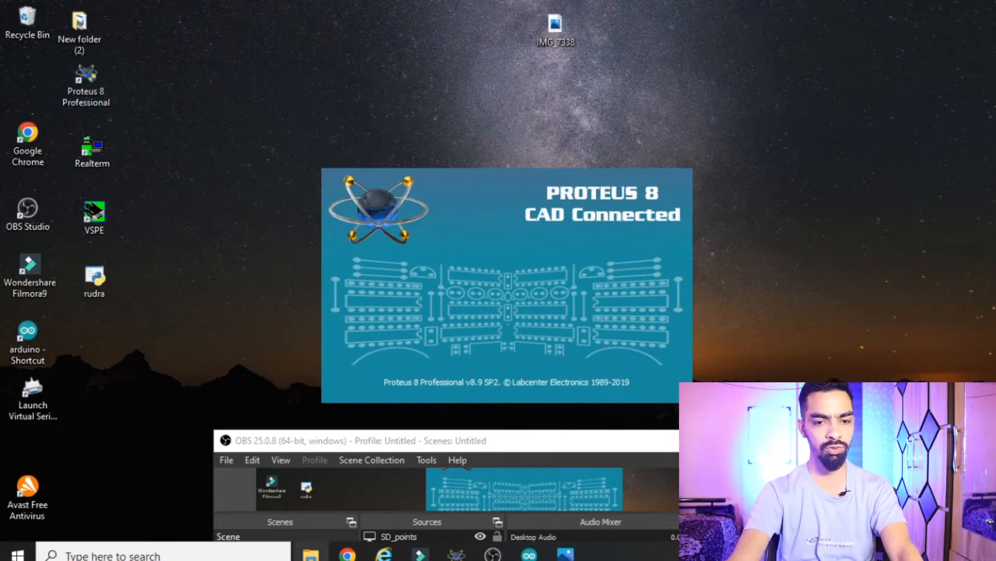
click(35, 344)
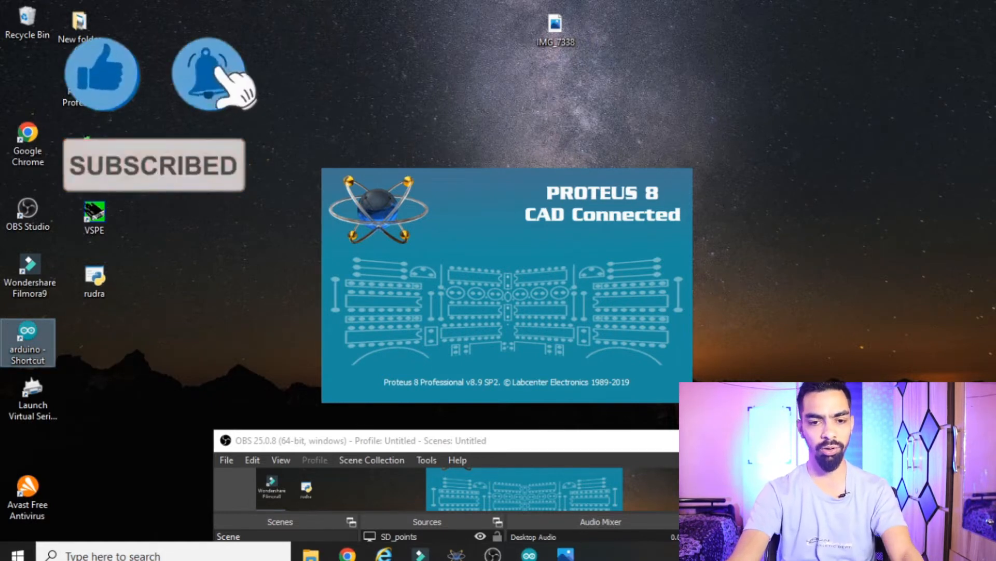
click(567, 555)
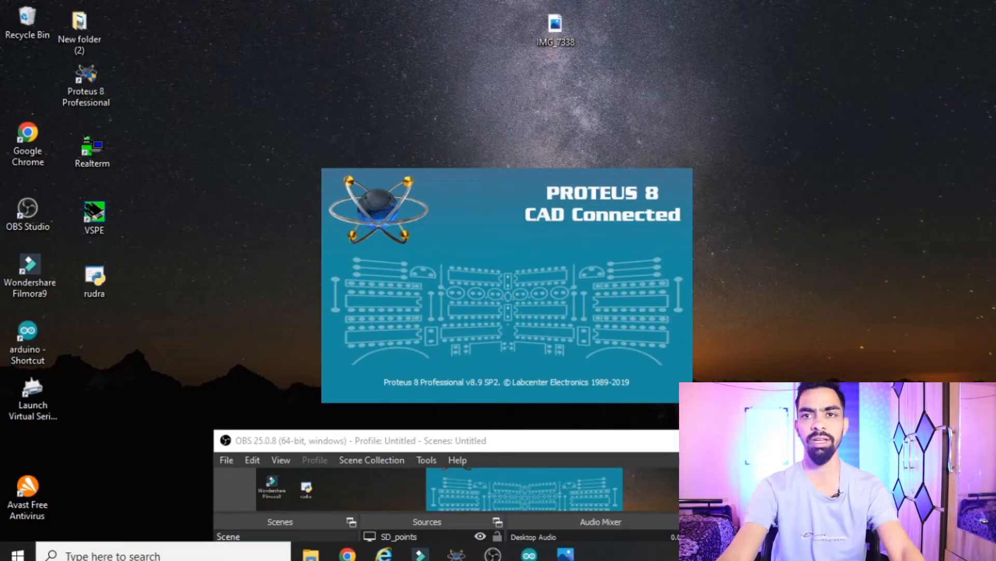
- Switch to File Explorer and open the folder Youtube > Arduino > GSM_Base_Home_Automation on drive E
click(311, 555)
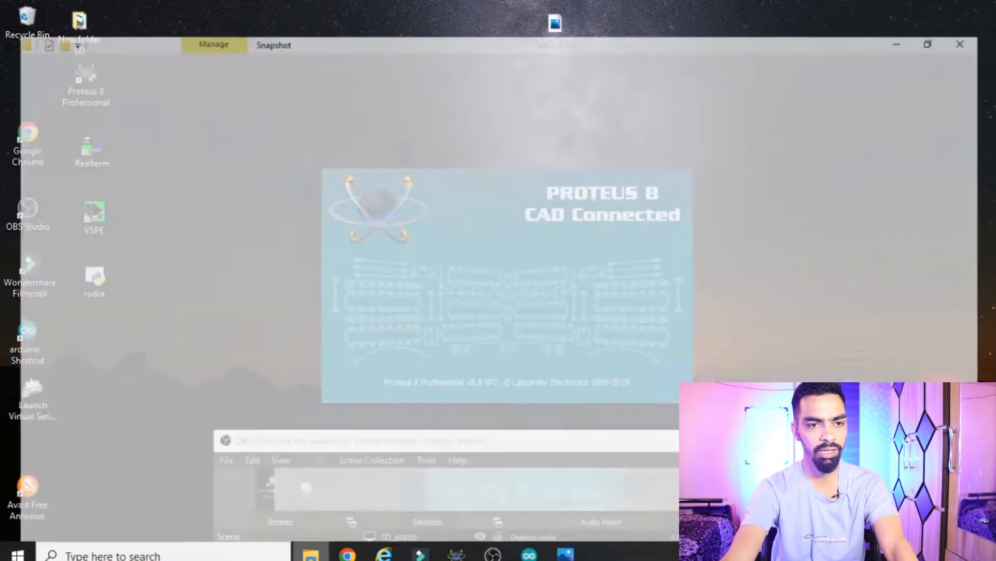
click(68, 436)
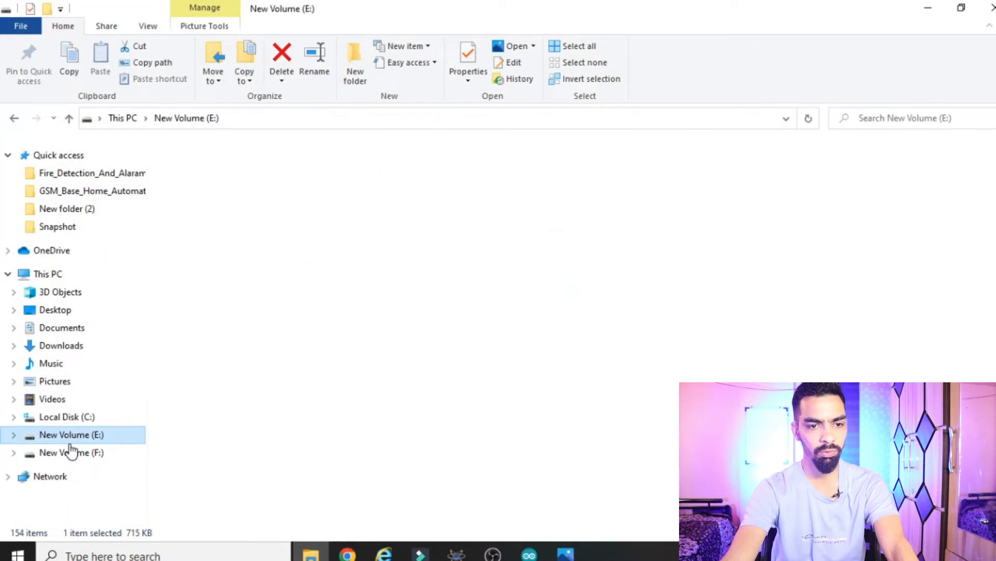
click(192, 356)
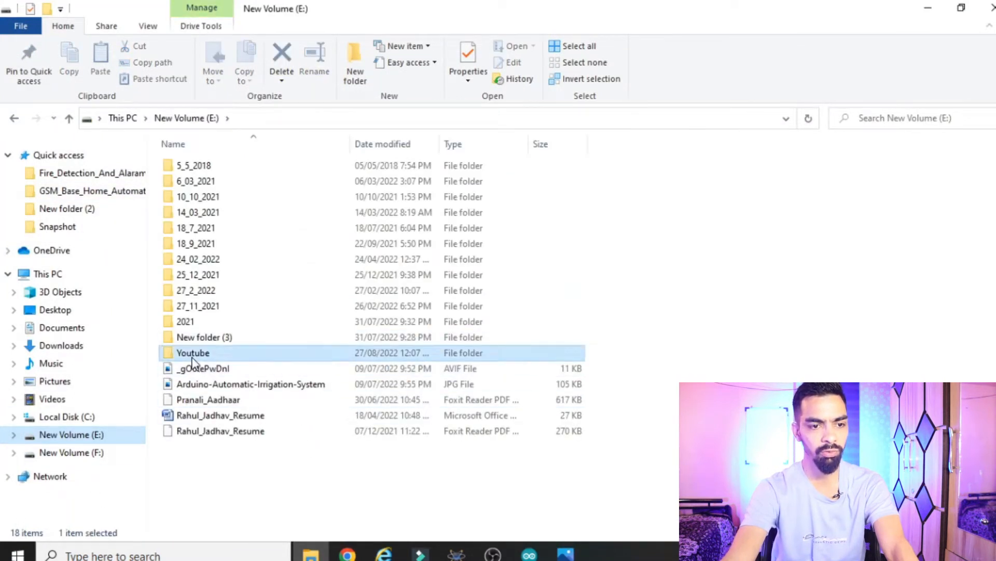
double_click(192, 358)
click(194, 181)
double_click(214, 165)
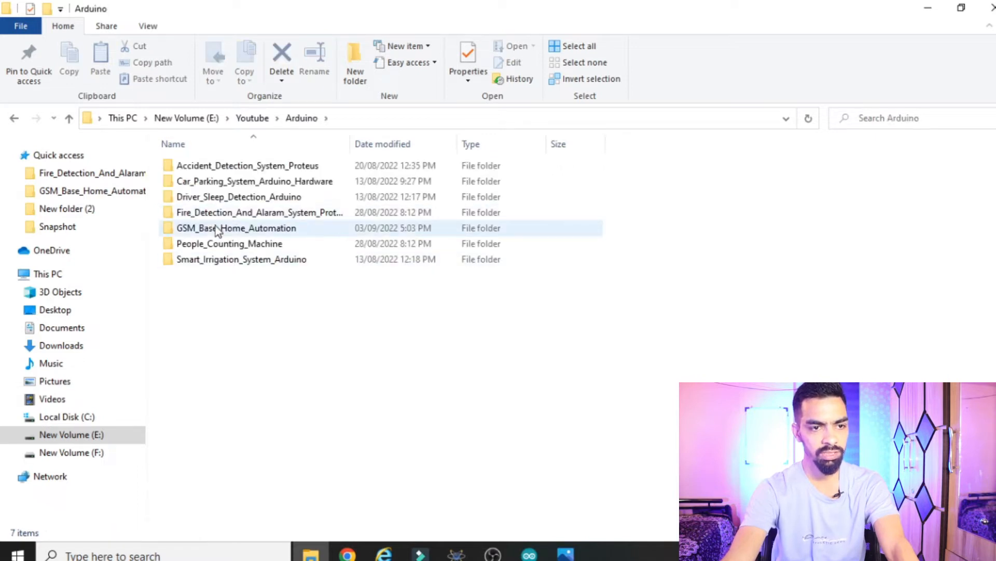
click(218, 231)
double_click(217, 231)
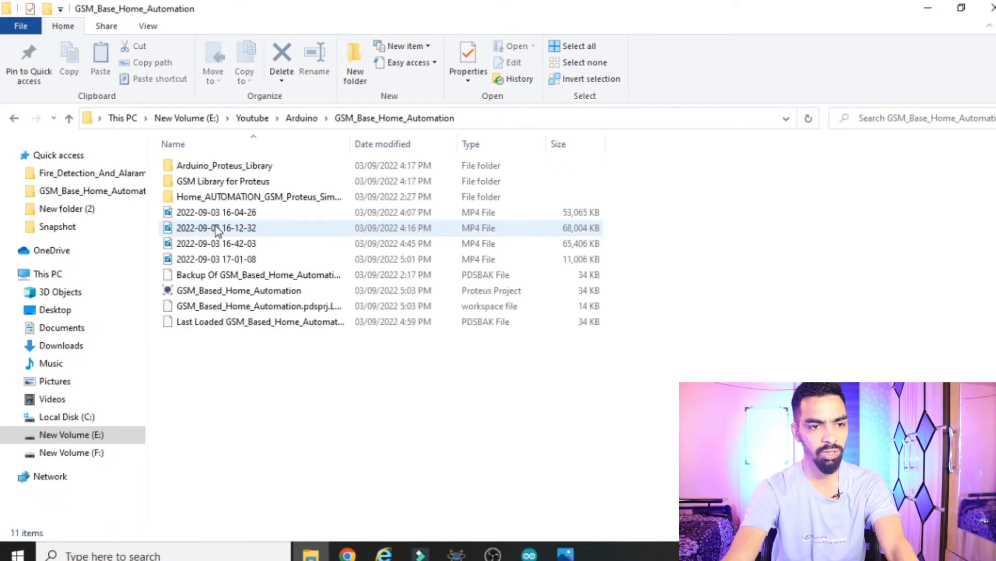
click(207, 167)
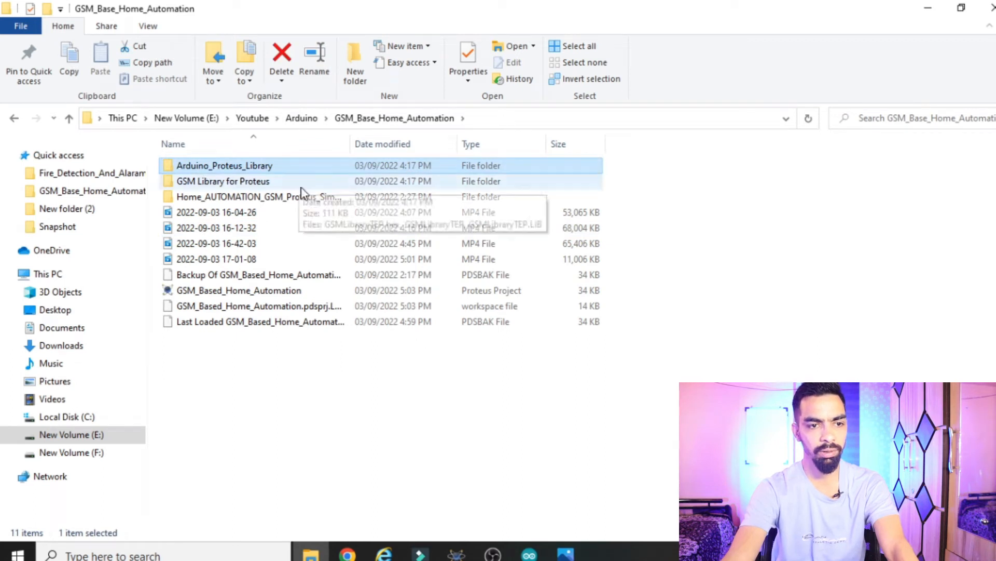
click(231, 186)
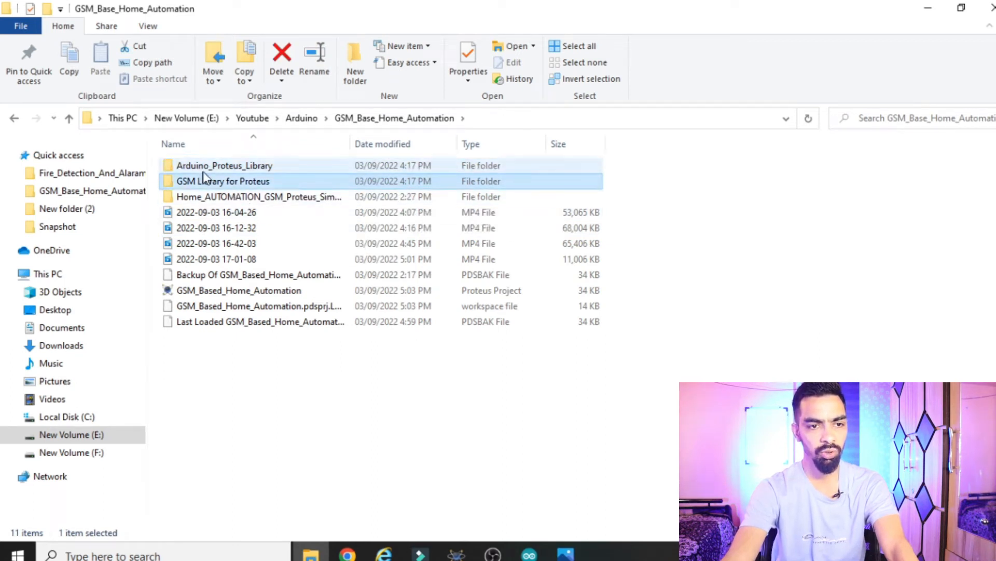
key(alt+Up)
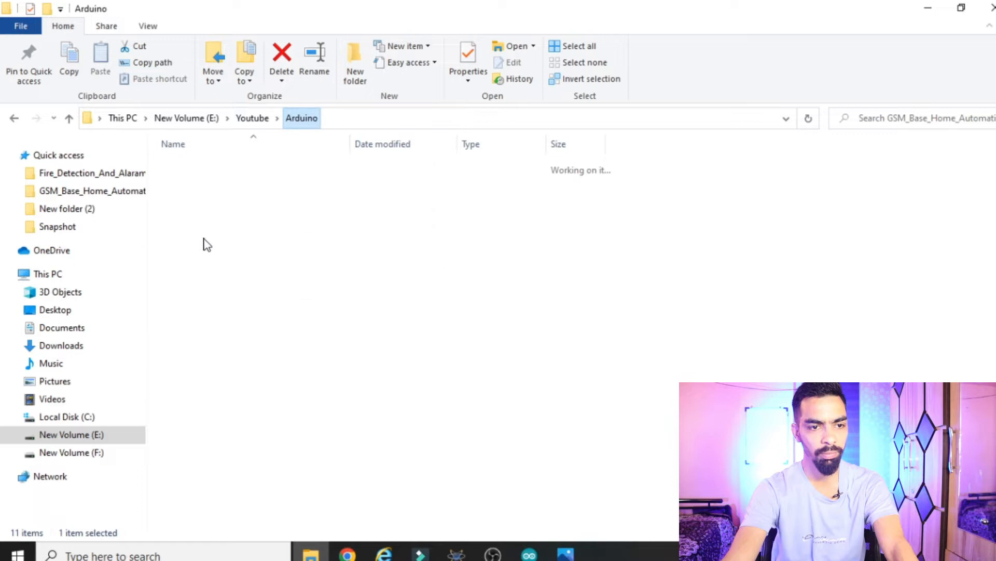
double_click(250, 229)
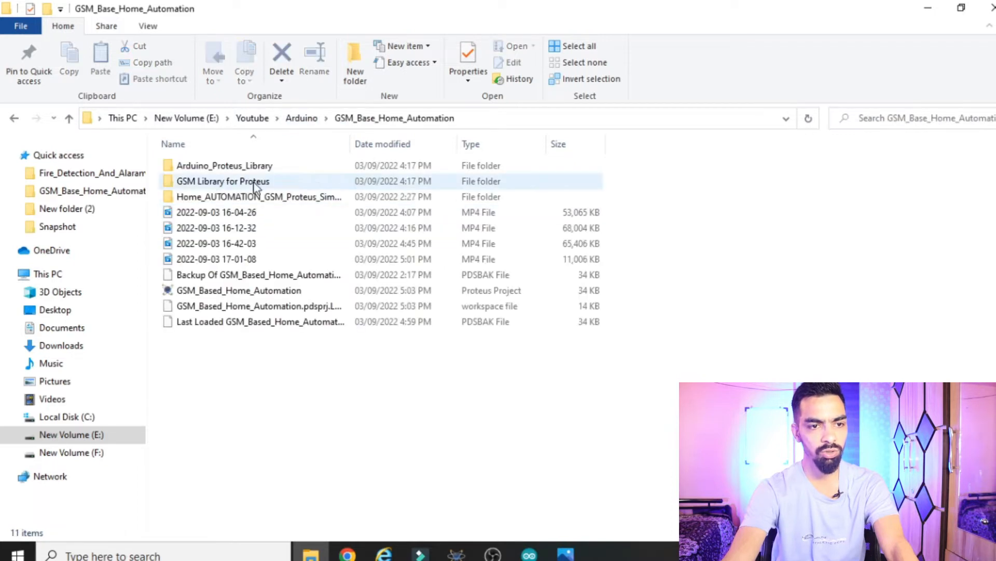
- Copy ARDUINO2 and ARDUINO2.LIB from the Arduino > Library folder inside Arduino_Proteus_Library
double_click(200, 167)
double_click(200, 167)
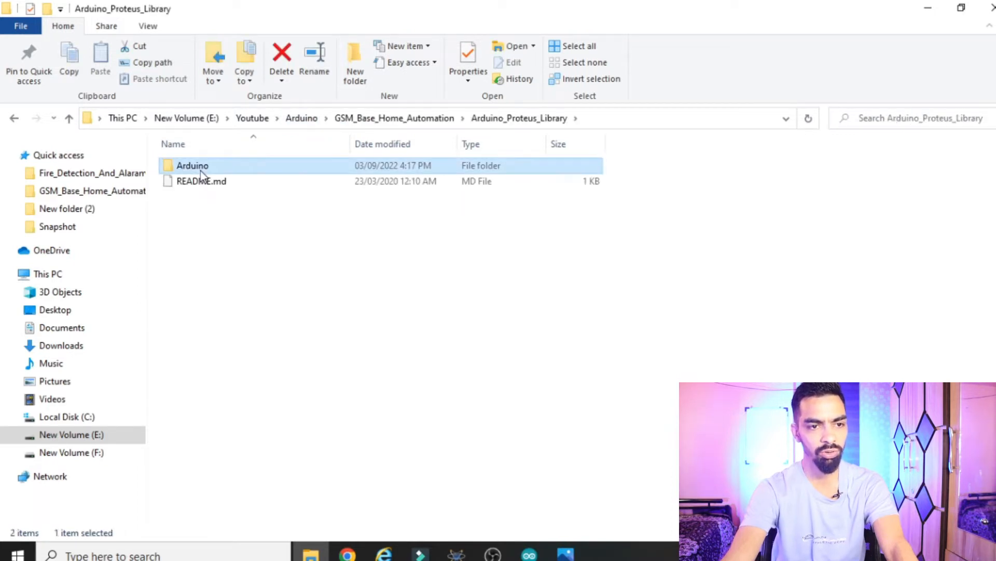
double_click(201, 167)
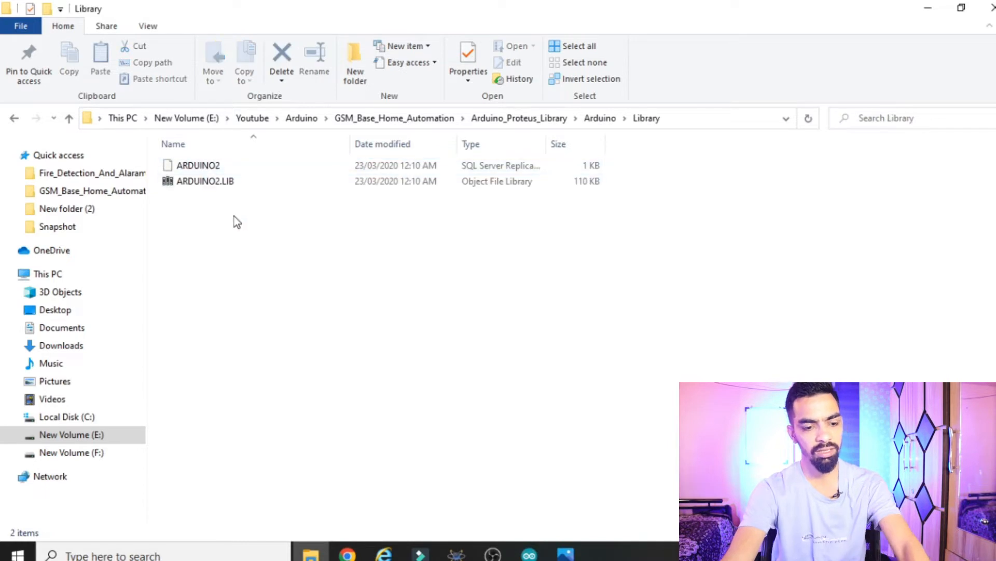
key(ctrl+a)
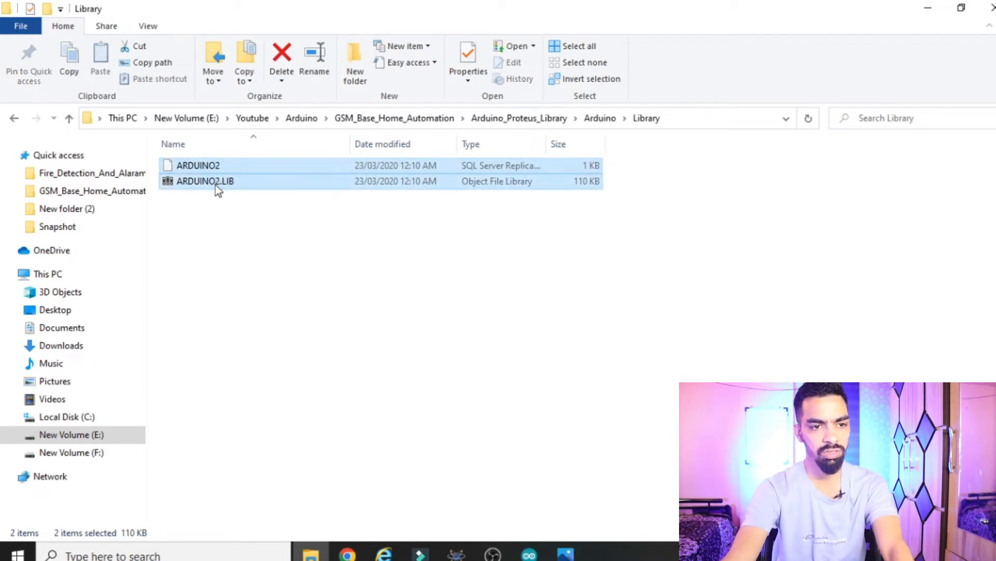
right_click(215, 186)
click(36, 402)
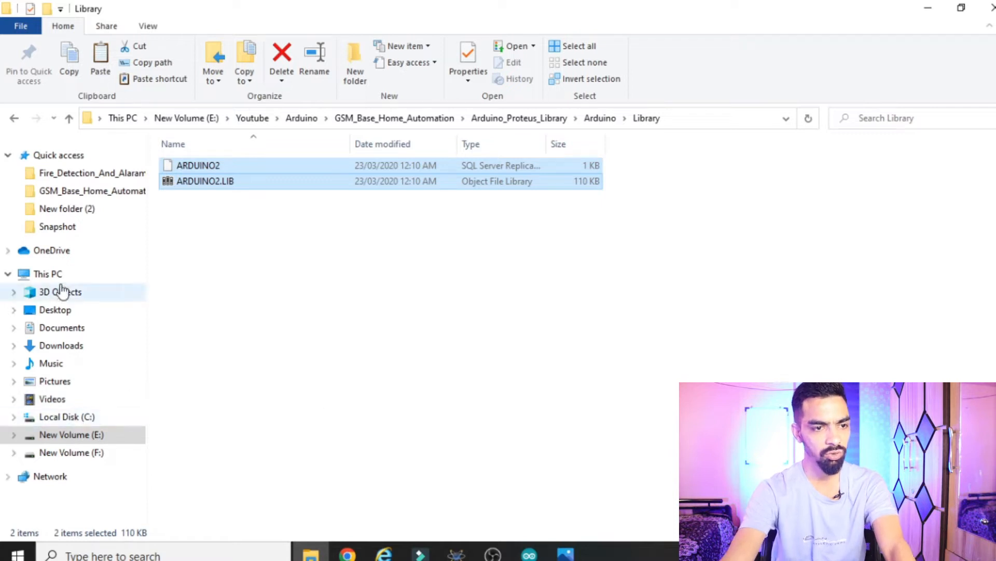
- Open Local Disk (C:) in a new maximized File Explorer window
click(86, 419)
right_click(95, 415)
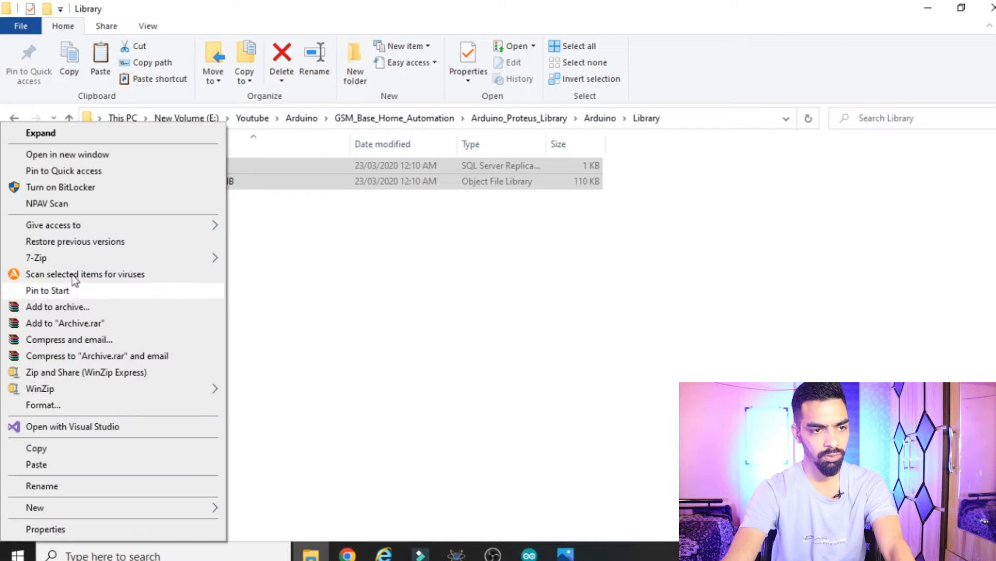
click(95, 152)
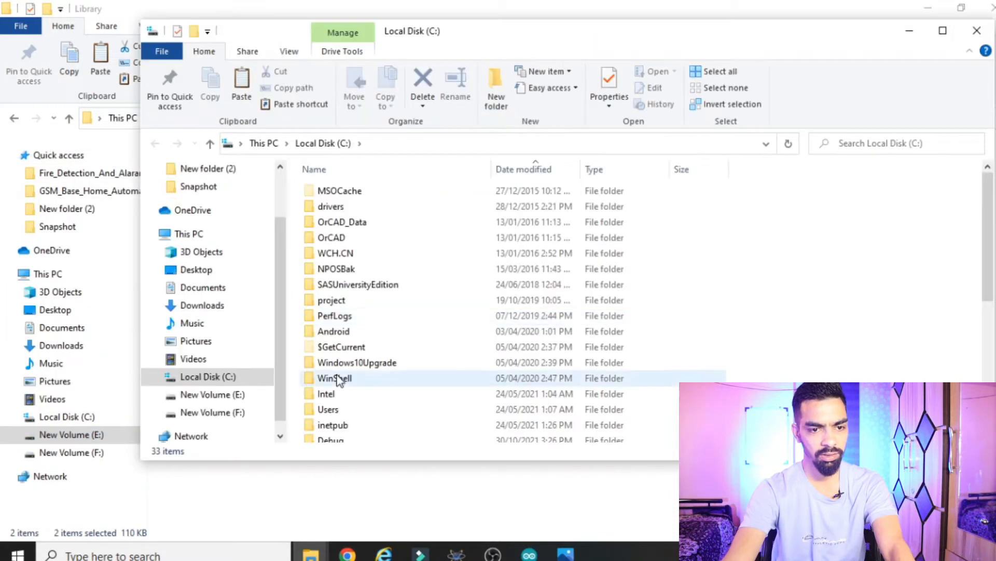
click(347, 332)
click(943, 32)
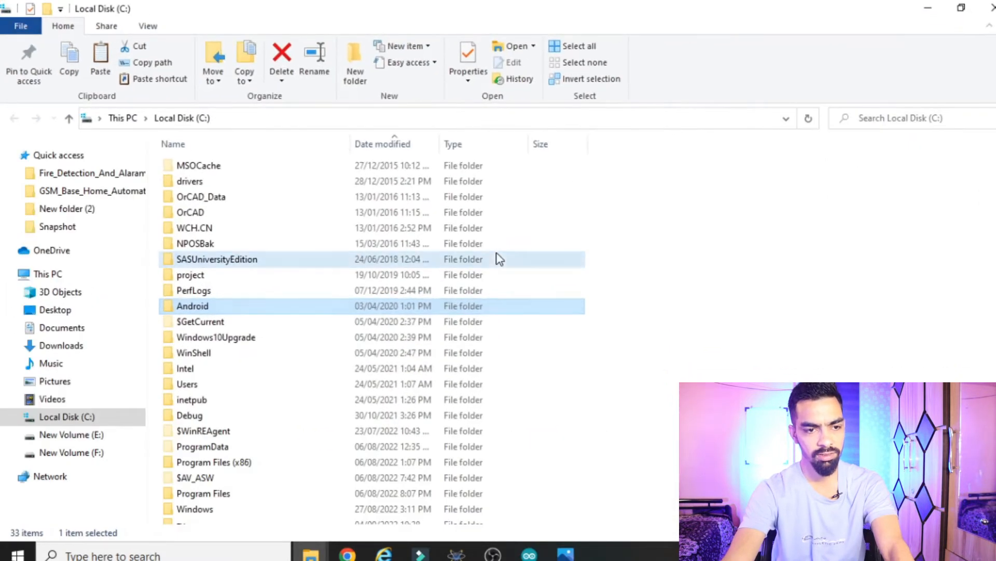
- Open the folder Program Files (x86) > Labcenter Electronics > Proteus 8 Professional > DATA > LIBRARY on drive C
scroll(380, 372, down, 3)
double_click(229, 317)
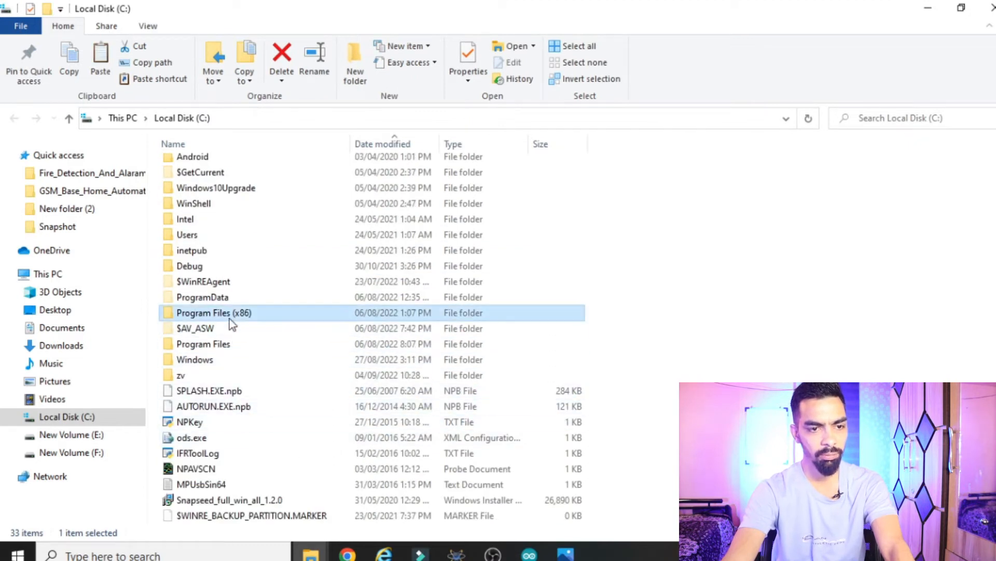
click(240, 337)
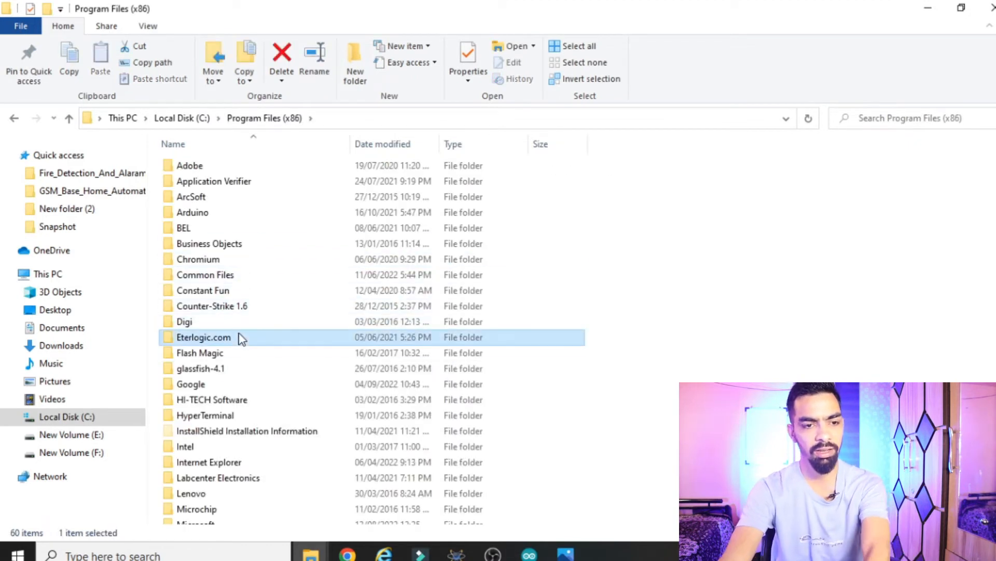
key(l)
double_click(201, 478)
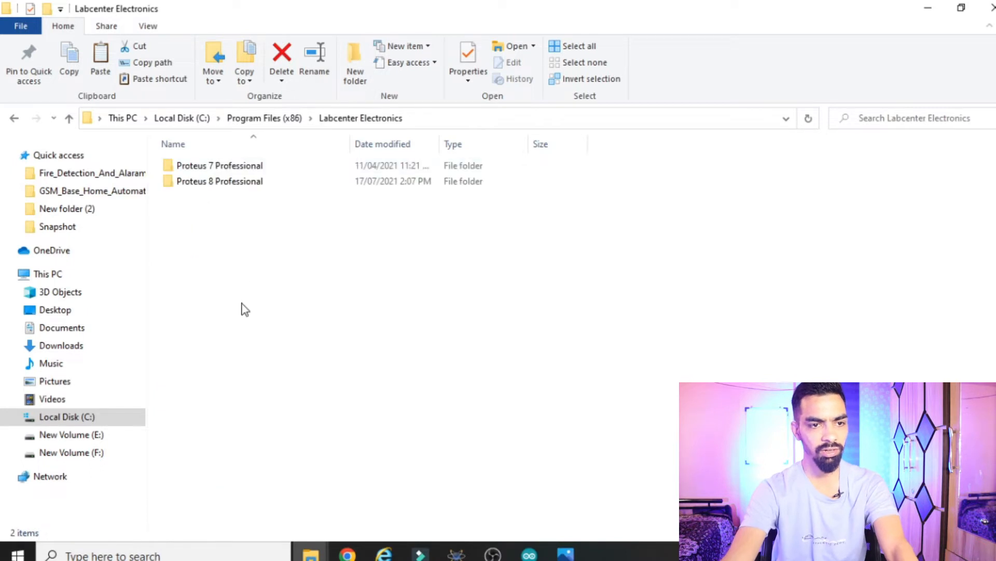
double_click(251, 181)
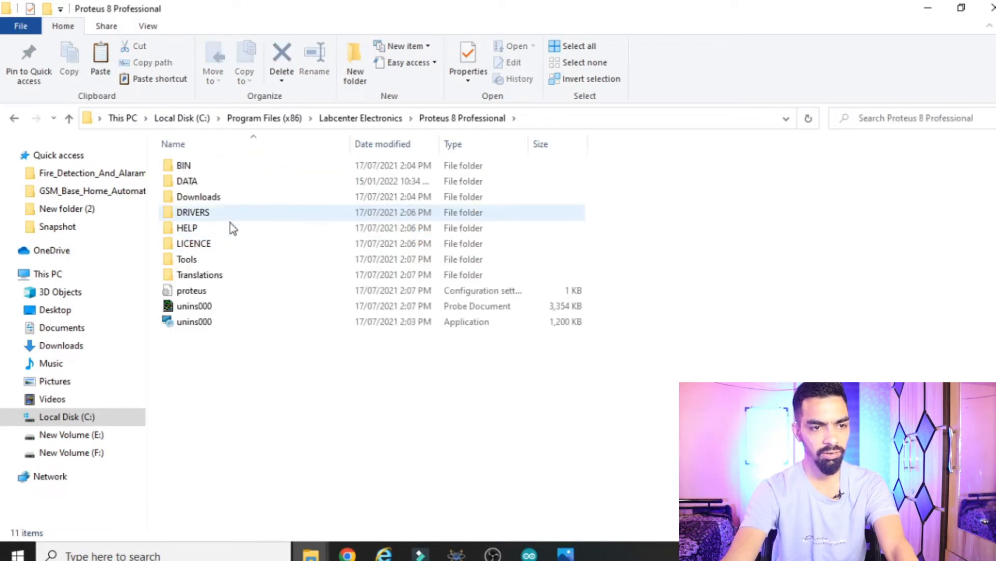
double_click(205, 182)
double_click(210, 181)
- Try to paste the copied ARDUINO2 and ARDUINO2.LIB into the Proteus LIBRARY folder, cancelling the file replacement
right_click(778, 248)
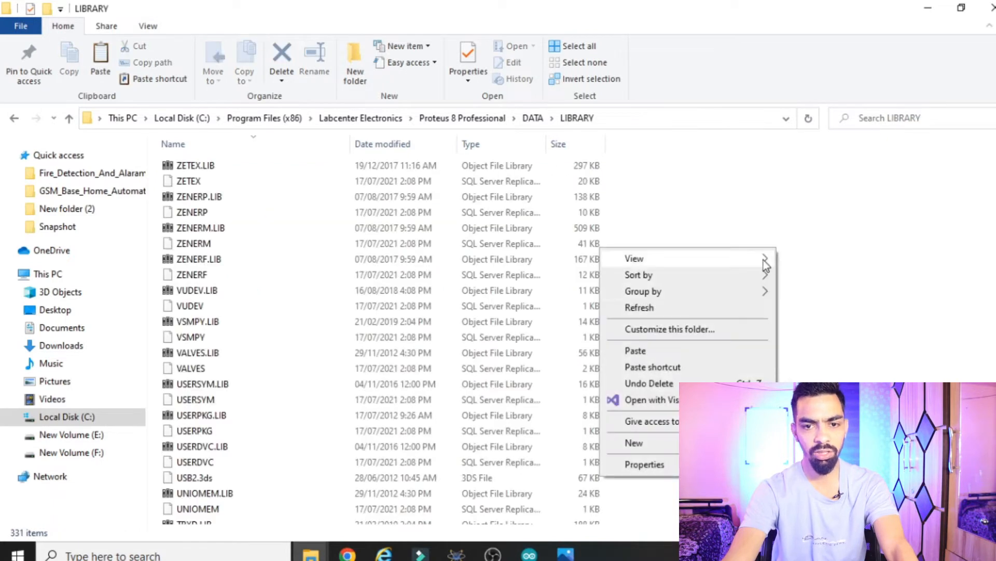
click(625, 349)
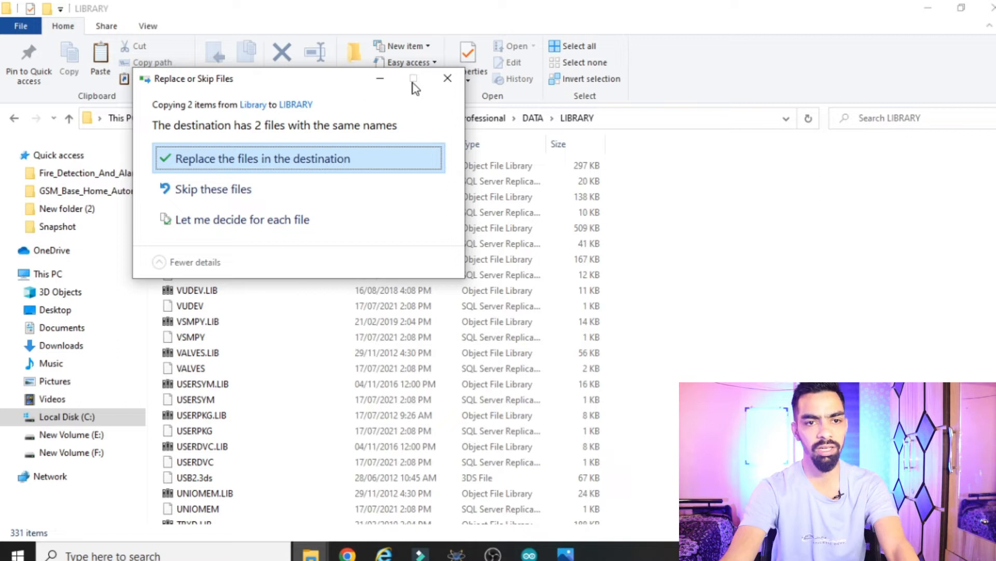
click(447, 80)
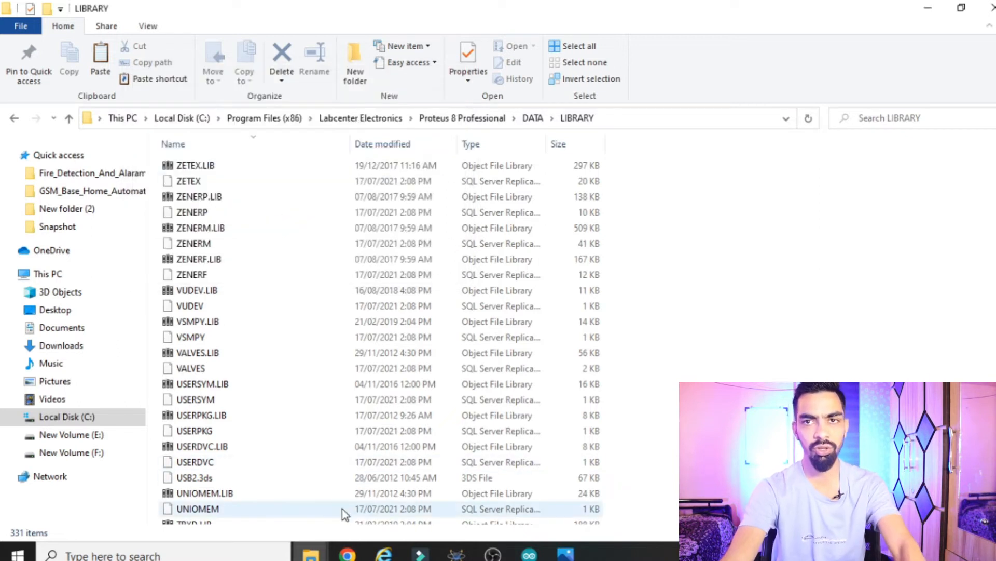
- Copy GSMLibraryTEP.hex, GSMLibraryTEP and GSMLibraryTEP.LIB from the GSM Library for Proteus folder inside GSM_Base_Home_Automation
click(312, 553)
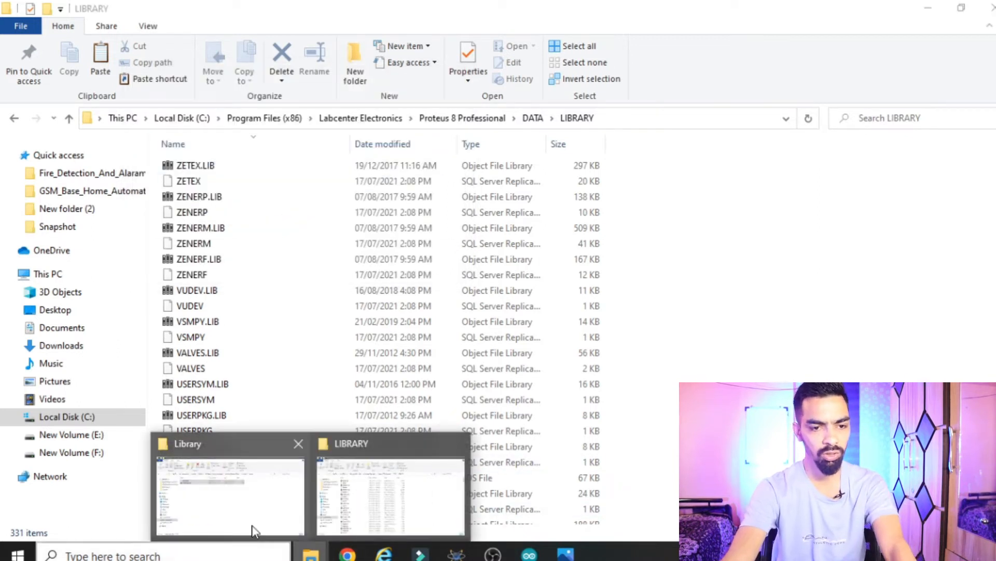
click(269, 488)
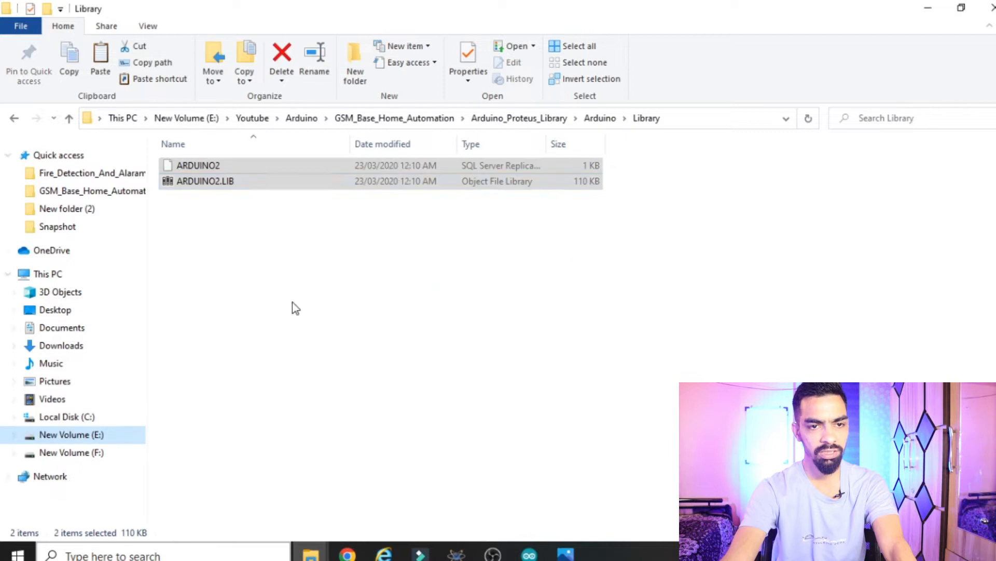
click(410, 118)
double_click(223, 182)
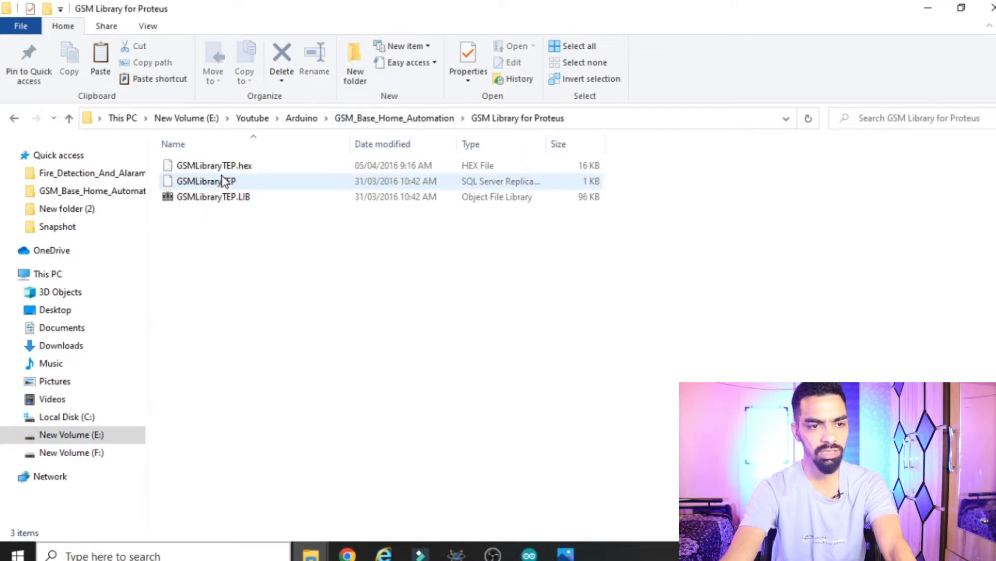
click(409, 119)
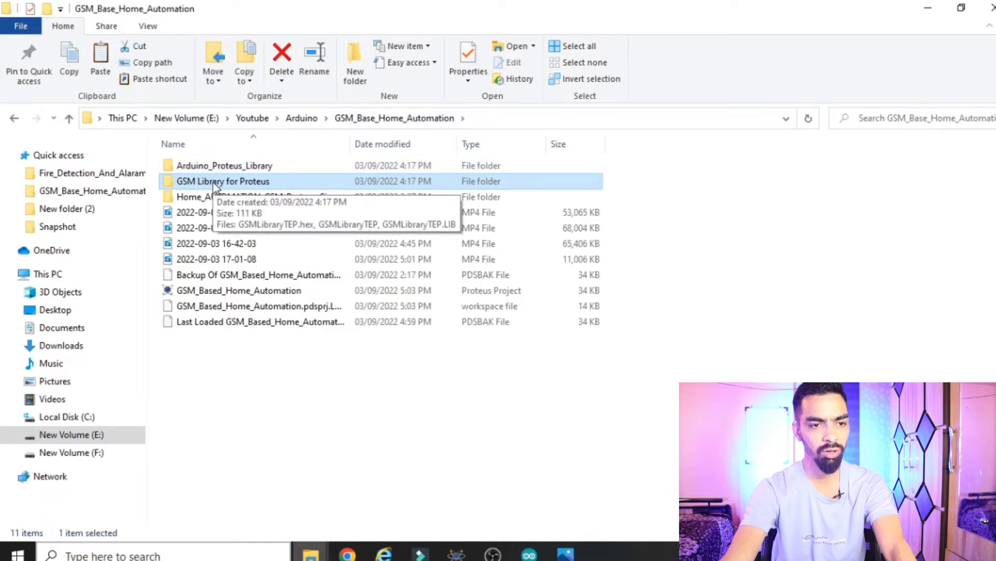
double_click(215, 183)
key(ctrl+a)
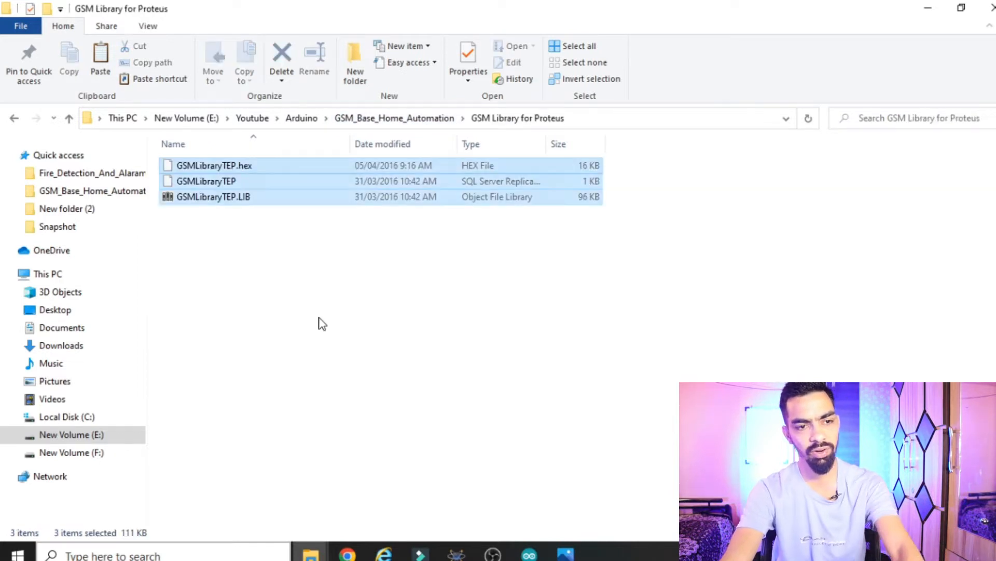
right_click(247, 176)
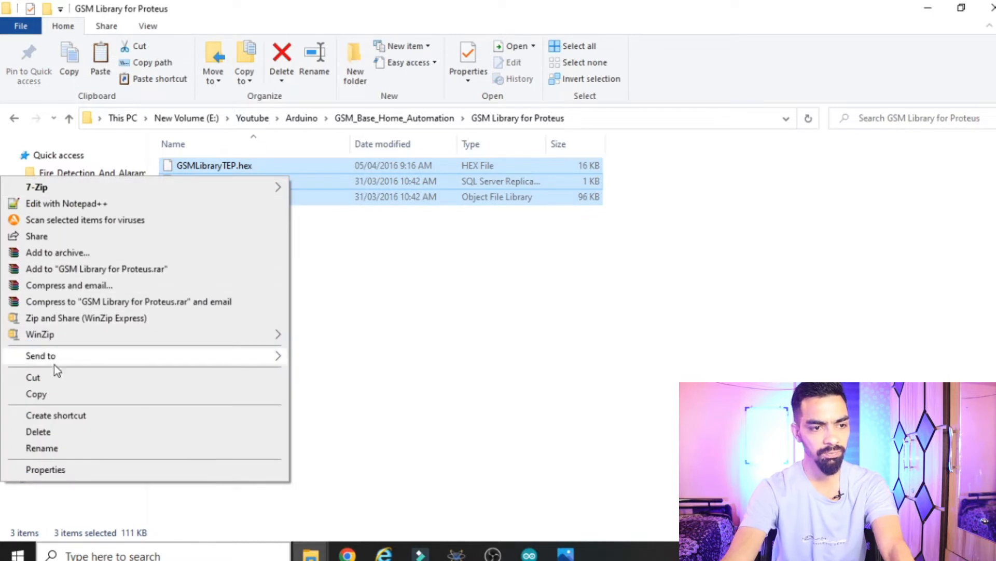
click(51, 393)
- Try to paste the three GSMLibraryTEP files into the Proteus LIBRARY folder, cancelling the file replacement
mouse_move(326, 557)
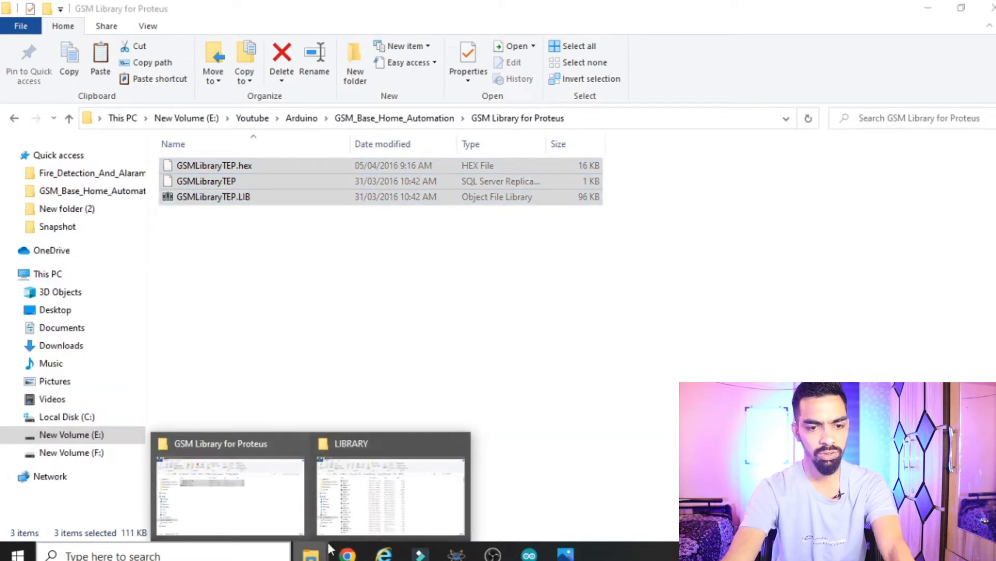
click(399, 496)
right_click(692, 319)
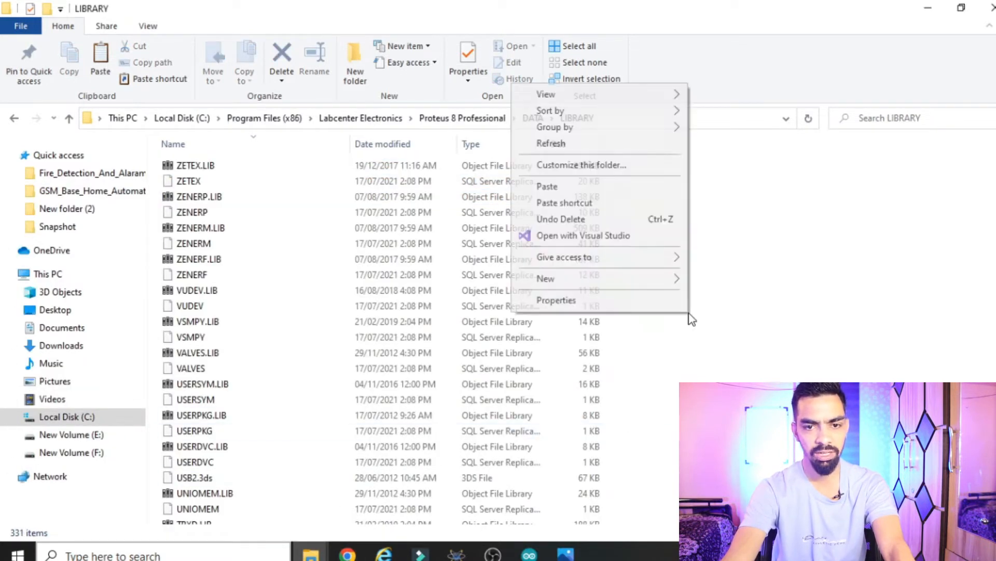
click(561, 188)
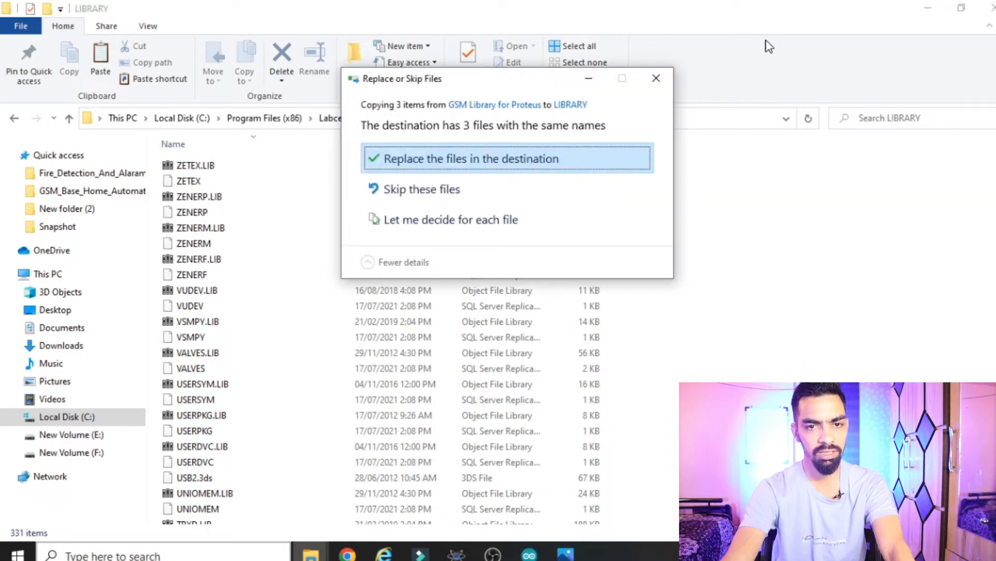
click(657, 78)
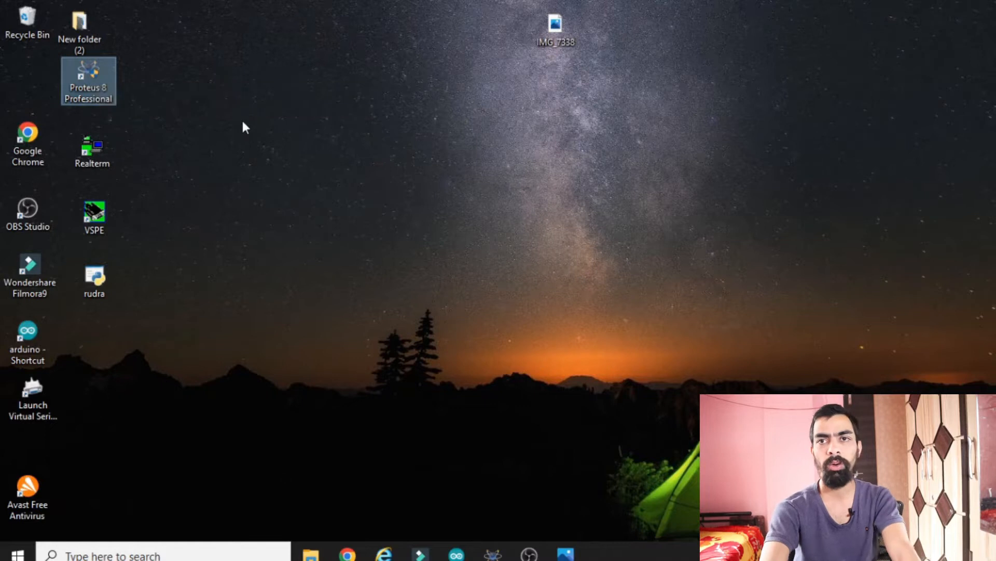
click(133, 76)
click(35, 71)
drag(103, 66, 76, 76)
click(455, 150)
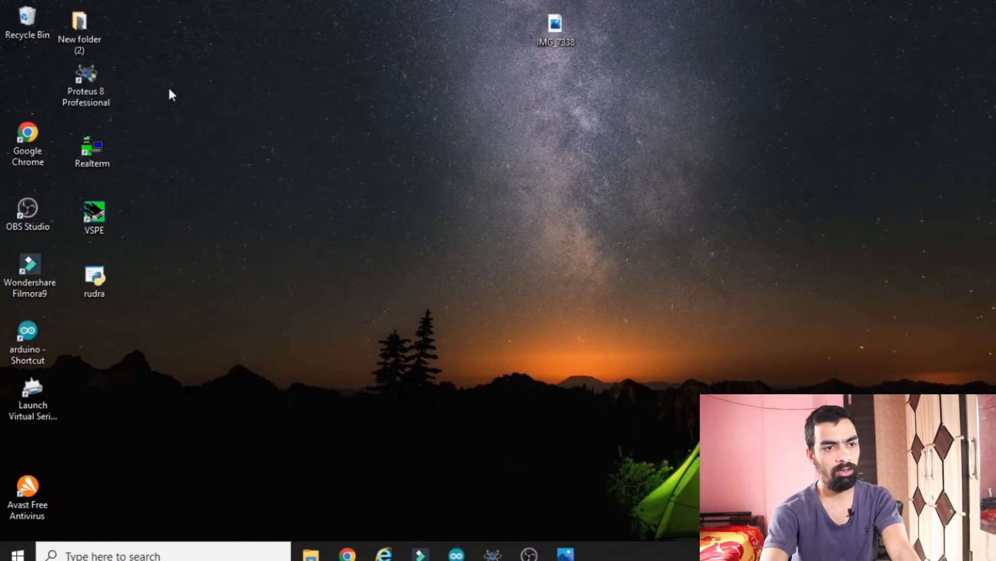
- Launch Proteus 8 Professional from the desktop as administrator
right_click(114, 89)
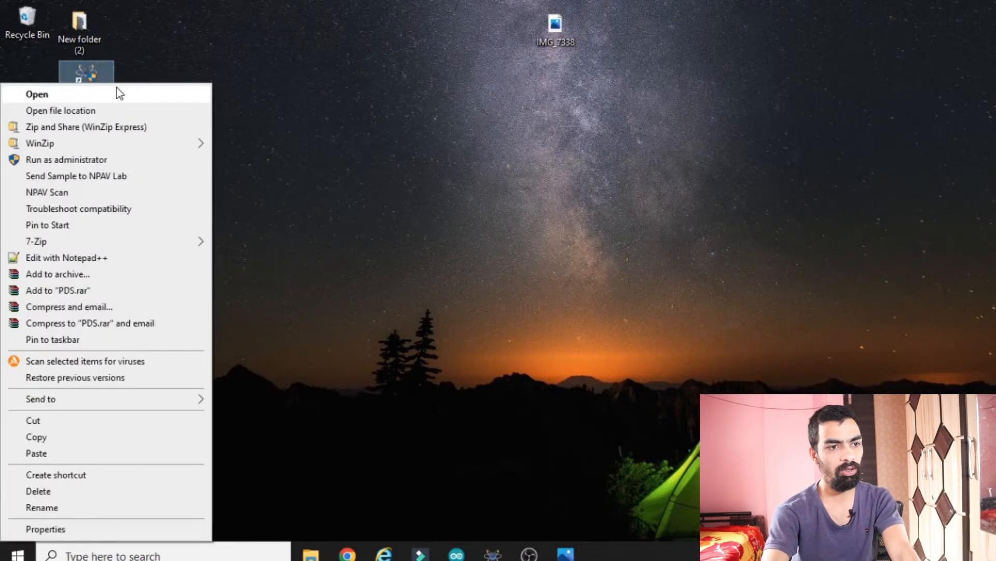
click(52, 159)
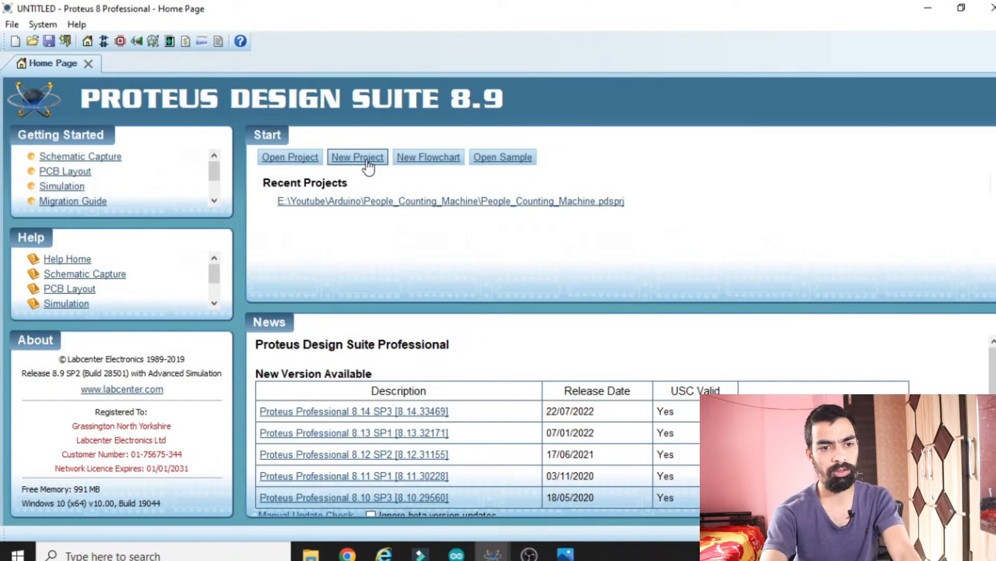
- Start a new project named New Project.pdsprj in the Documents folder, replacing the existing project
click(375, 167)
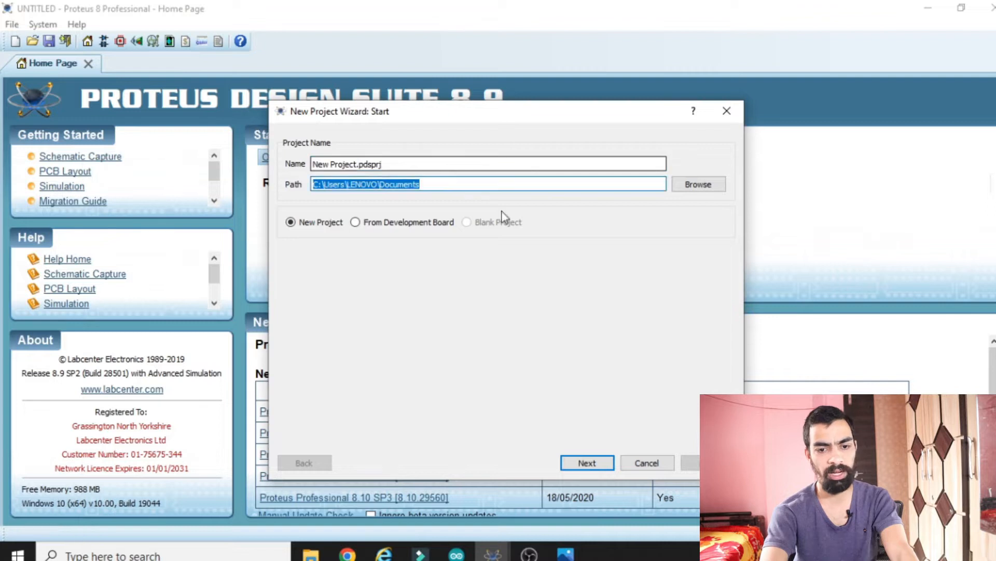
click(581, 465)
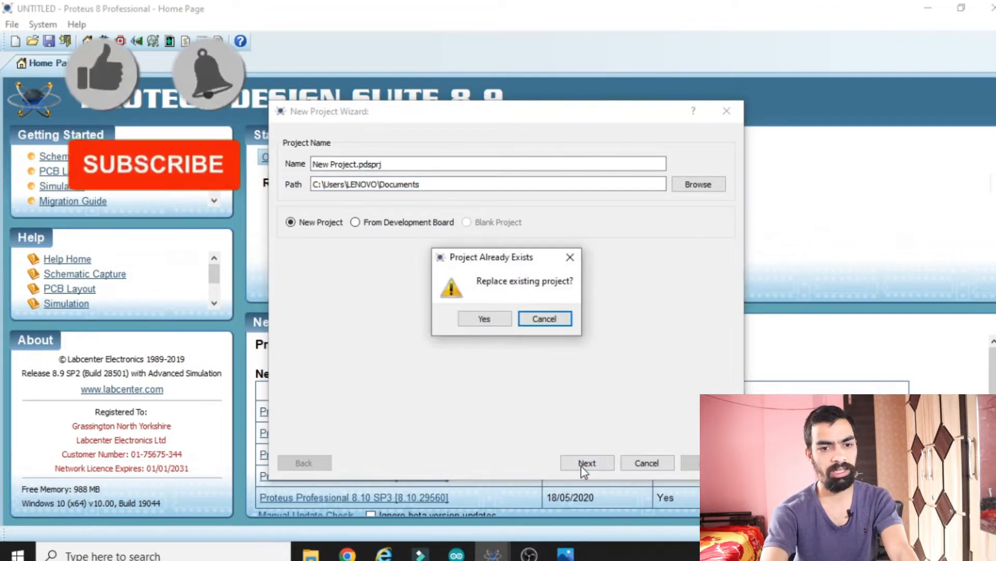
click(492, 321)
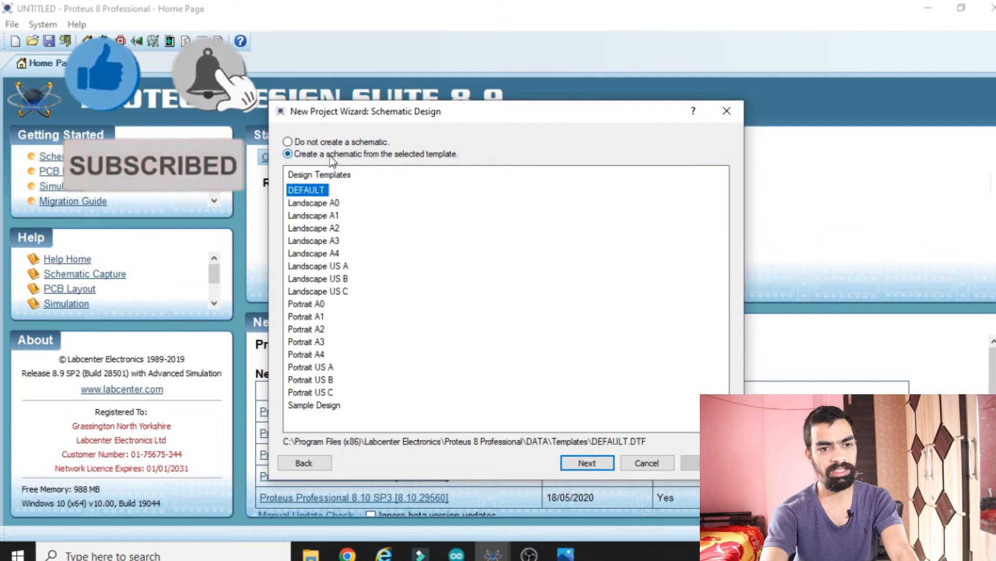
- Create the project with the DEFAULT schematic template, no PCB layout and no firmware project
click(580, 462)
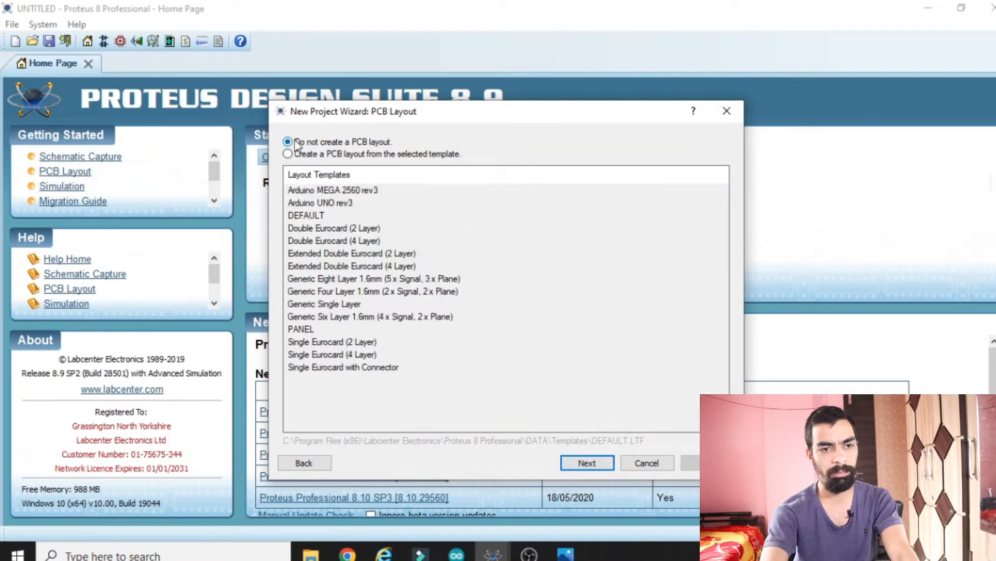
click(589, 460)
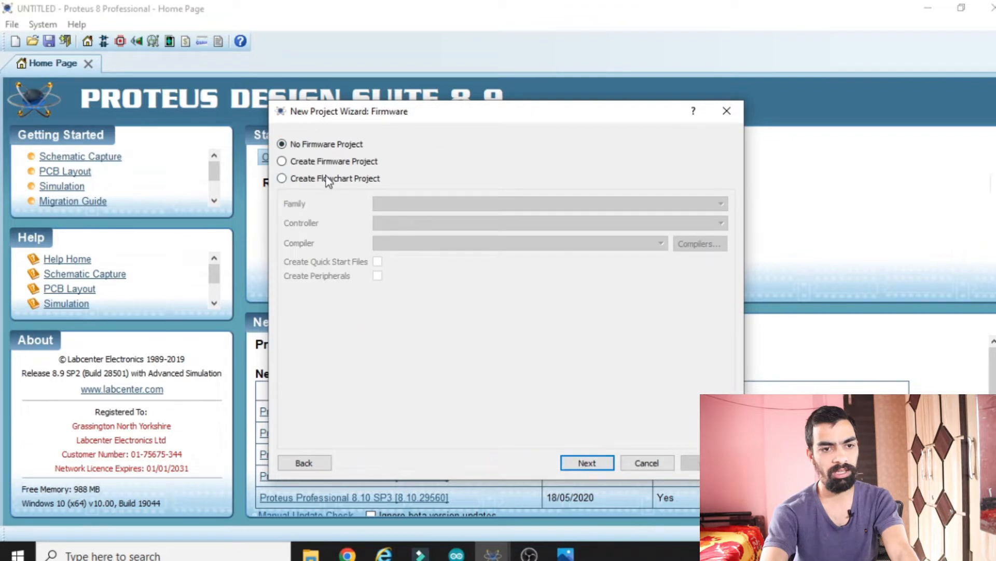
click(332, 163)
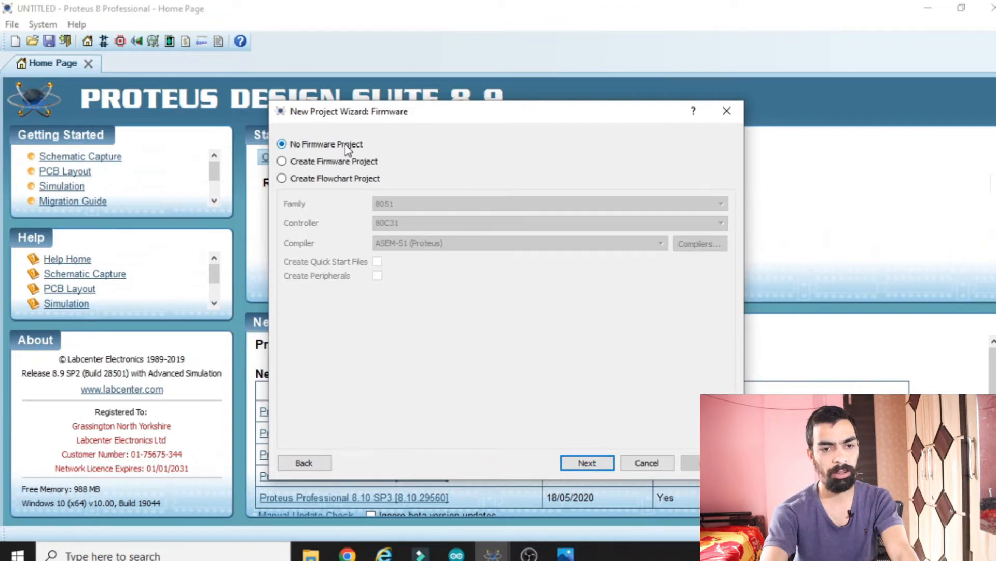
click(586, 463)
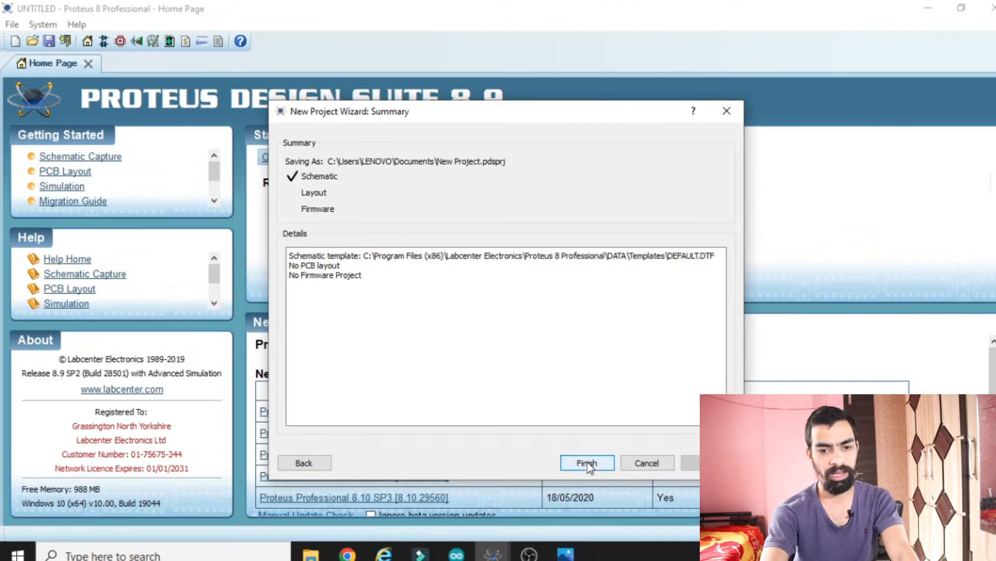
click(597, 463)
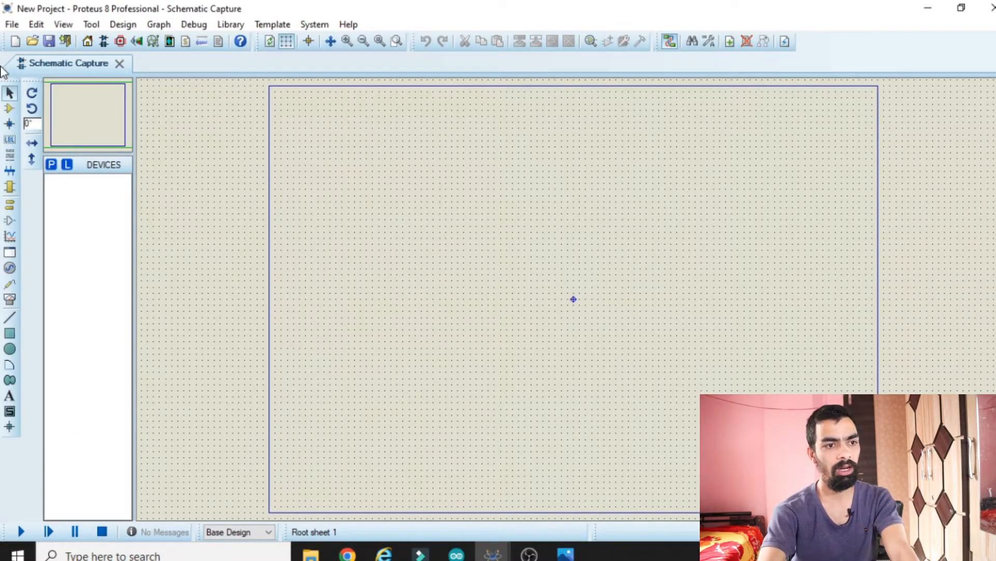
- Find the SIMULINO UNO board with the keywords "arduino uno" and place it in the upper-left part of the sheet
click(7, 109)
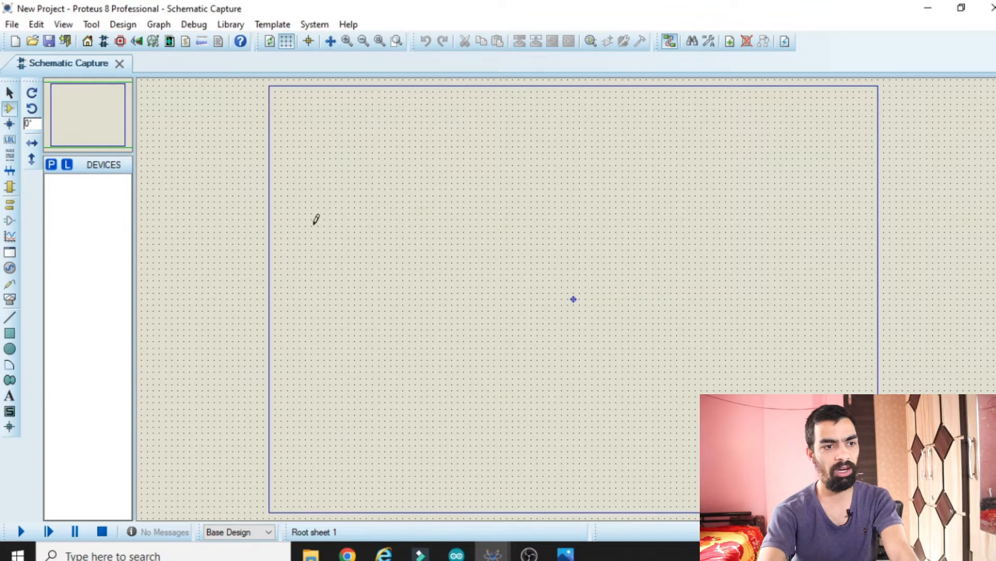
click(51, 165)
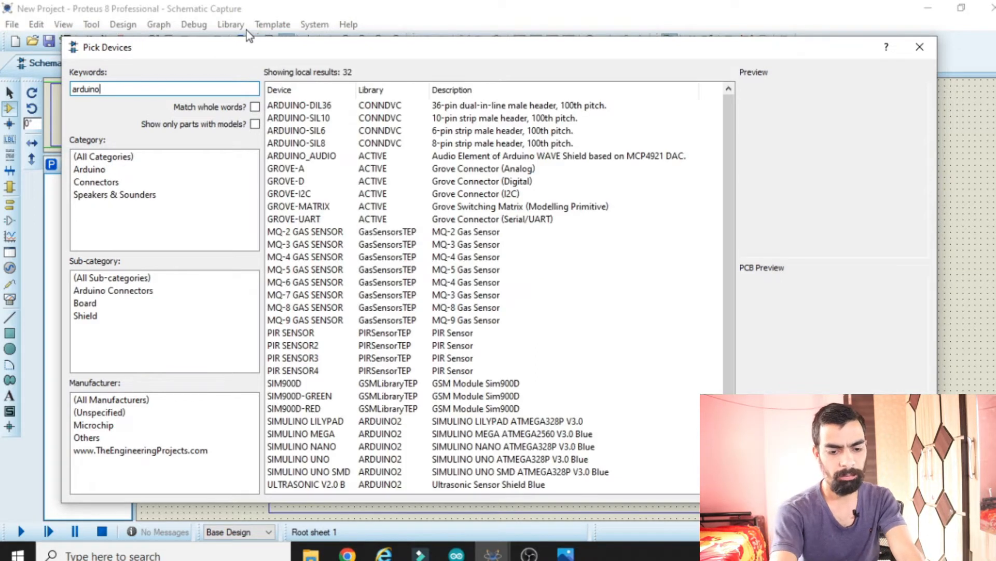
text(arduino uno)
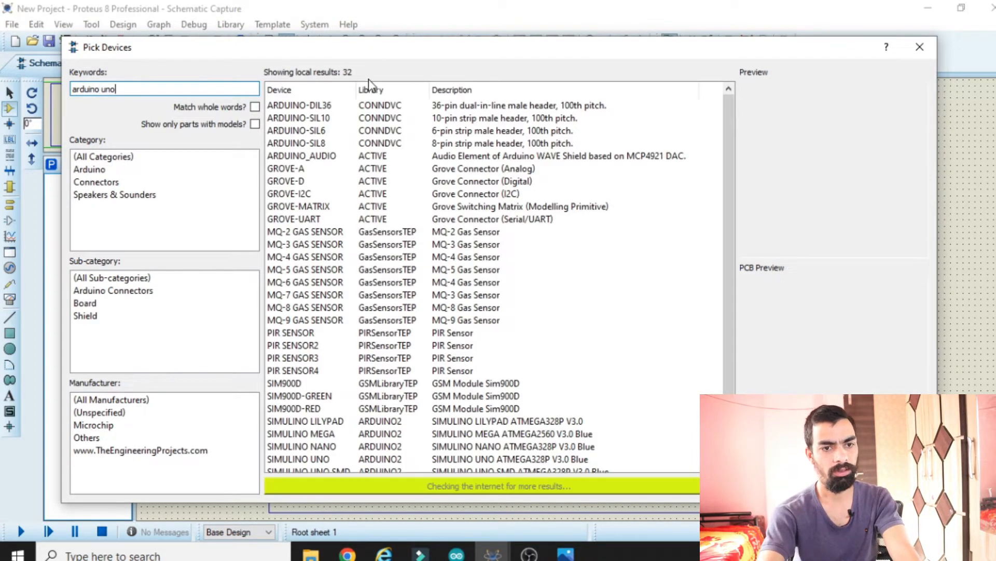
click(334, 106)
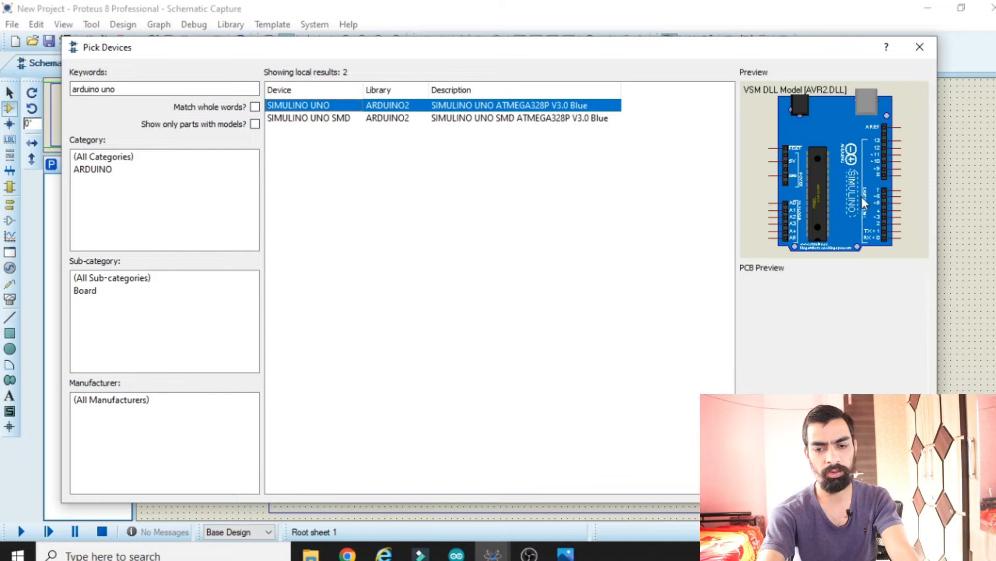
key(Return)
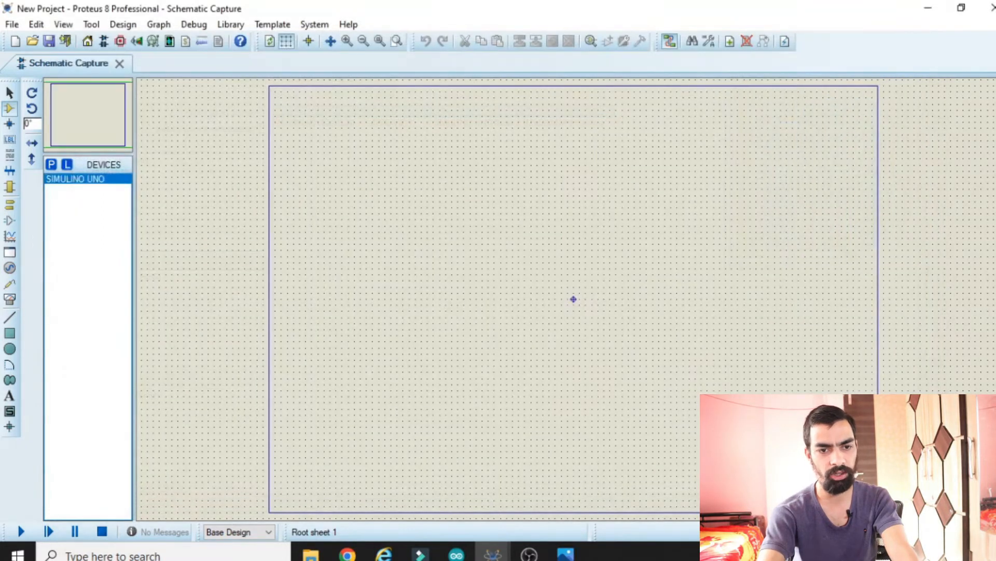
click(493, 273)
- Place a column of eight DEFAULT terminals beside digital pins 0 to 7 of the SIMULINO UNO board
scroll(573, 291, up, 3)
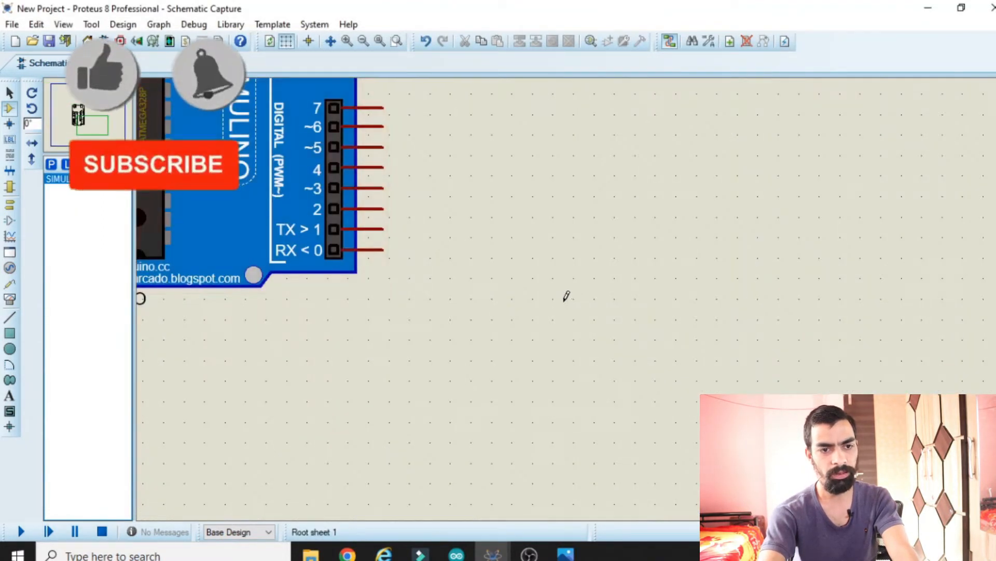
scroll(566, 296, down, 1)
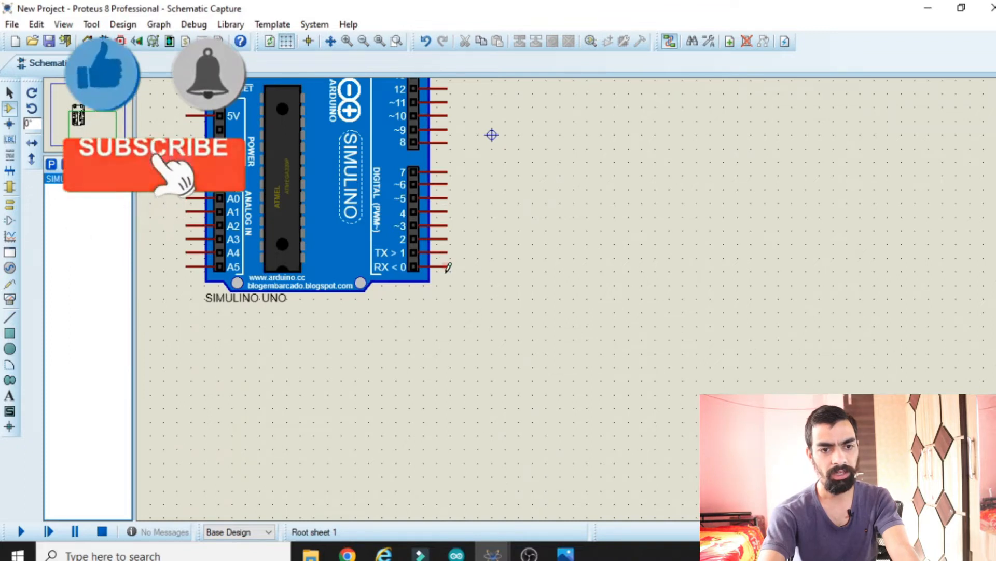
scroll(576, 149, up, 2)
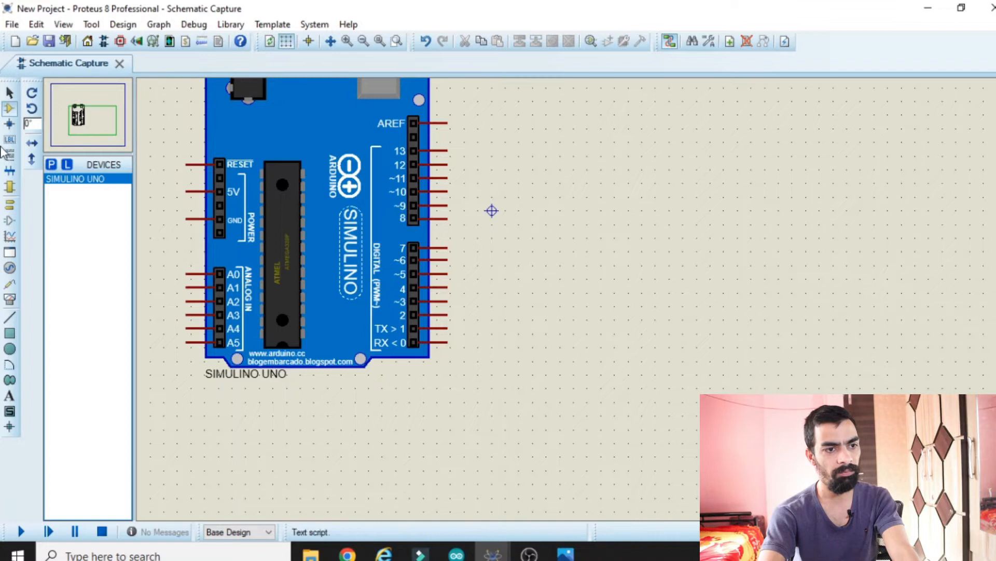
click(7, 207)
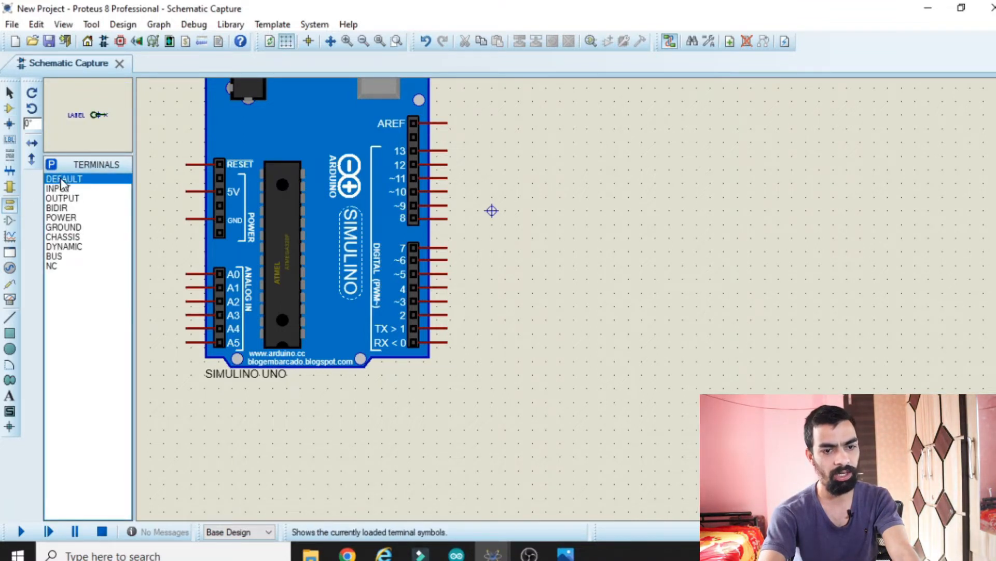
click(473, 348)
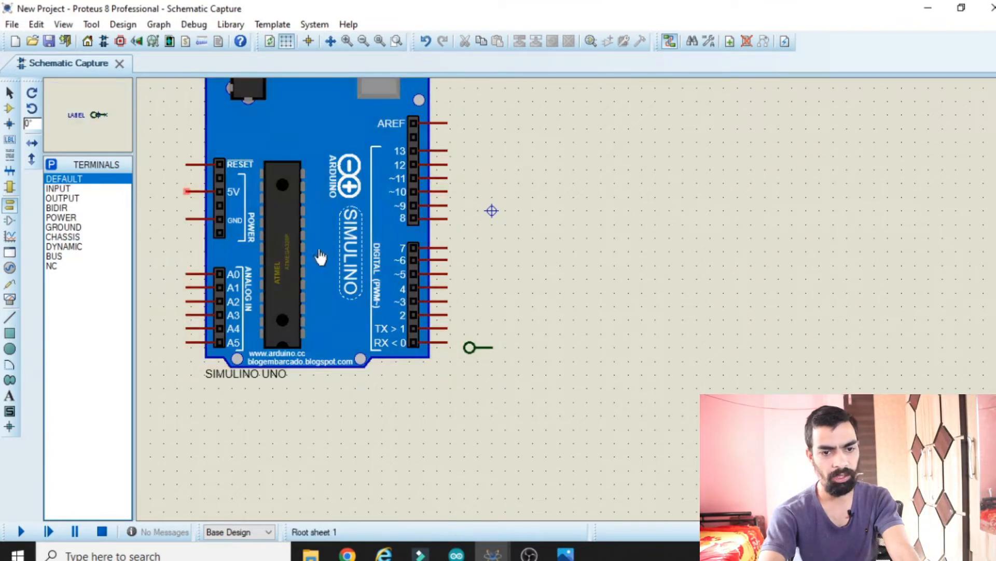
click(480, 329)
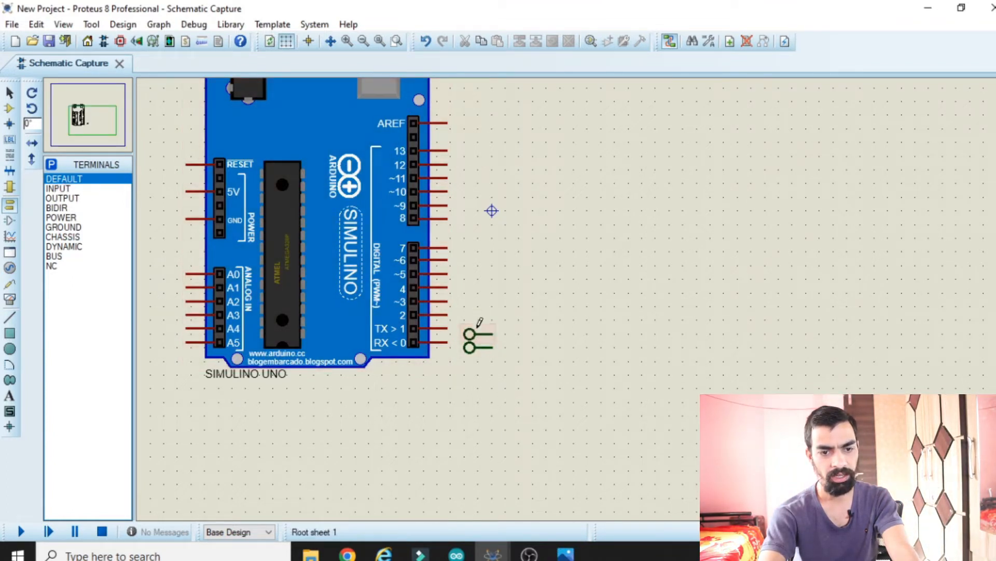
click(469, 306)
click(470, 293)
click(469, 279)
click(469, 266)
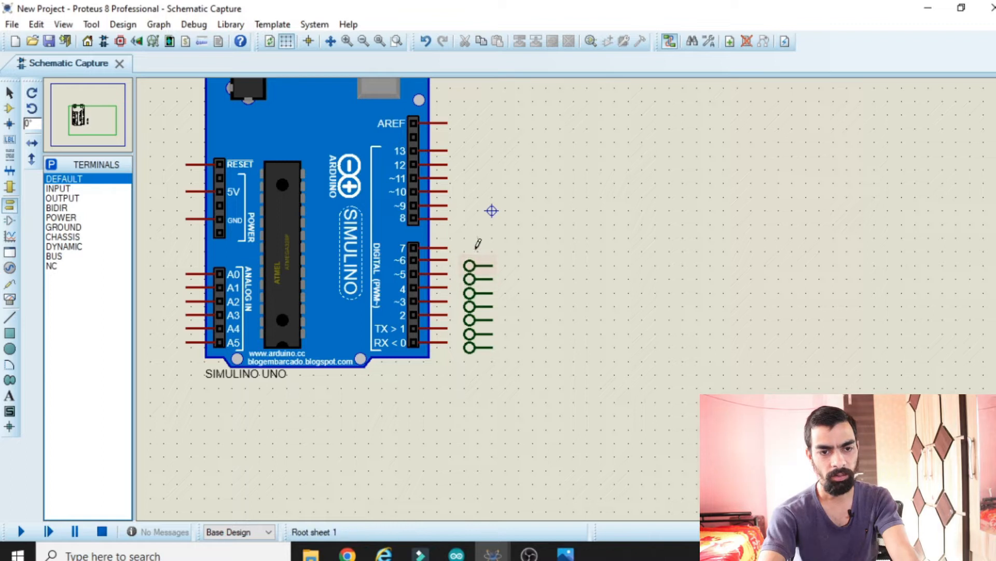
click(491, 211)
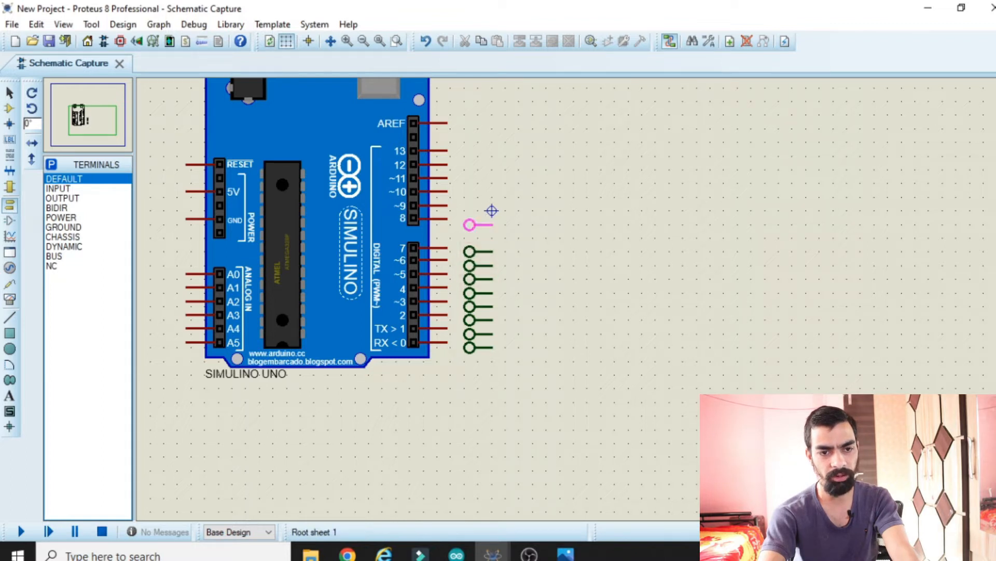
- Add five more DEFAULT terminals to the column, beside digital pins 8 to 12 of the board
click(491, 211)
click(492, 210)
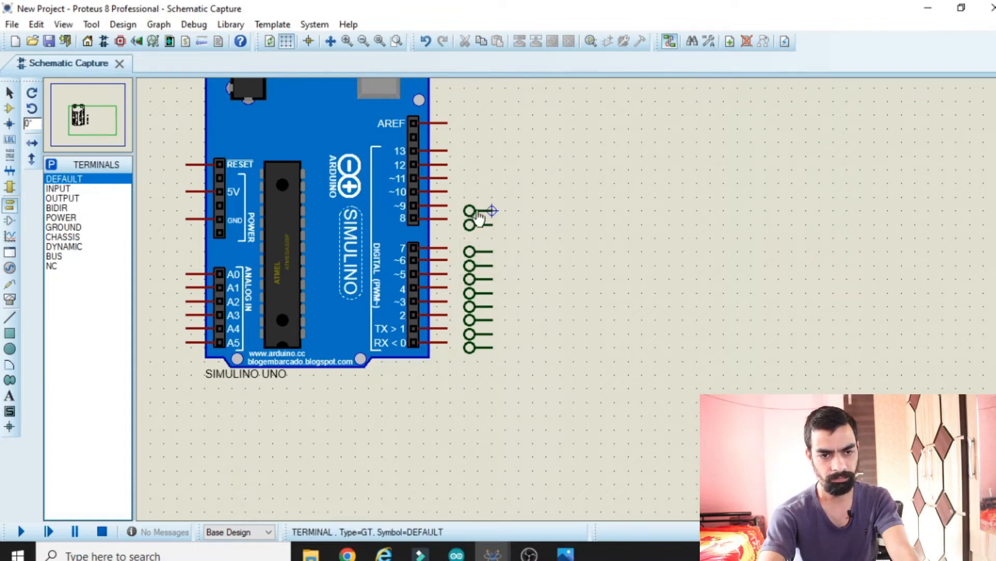
click(492, 197)
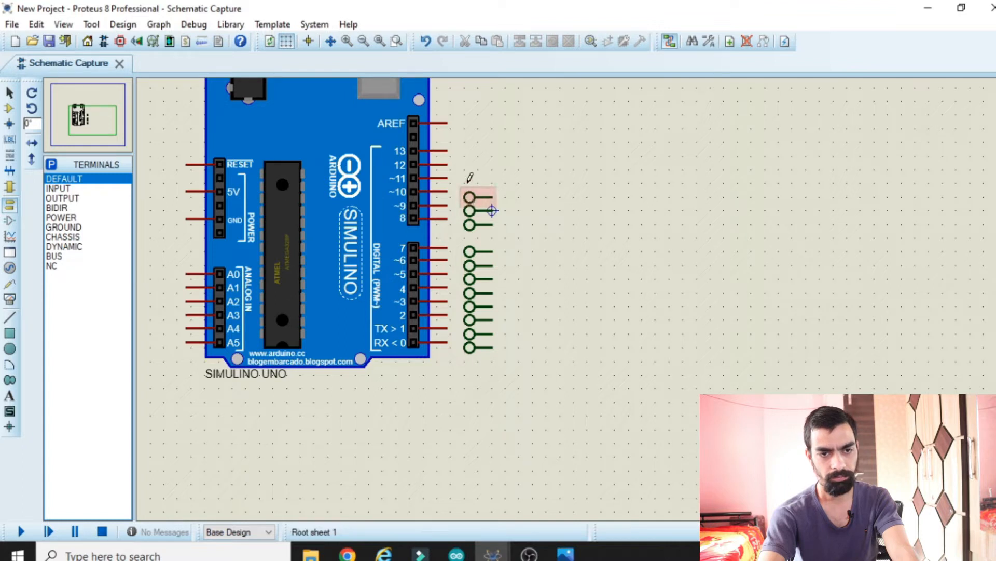
click(492, 182)
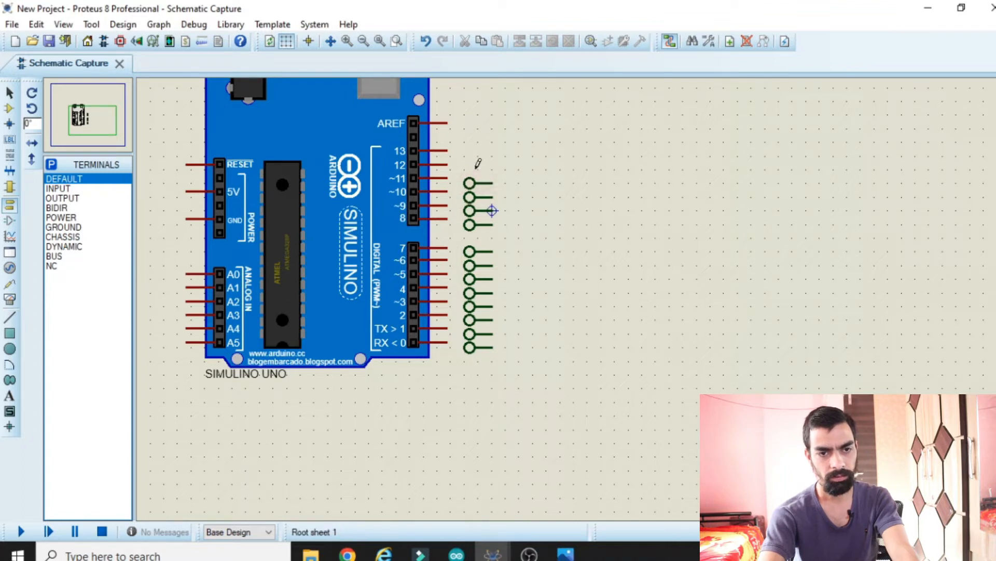
click(492, 169)
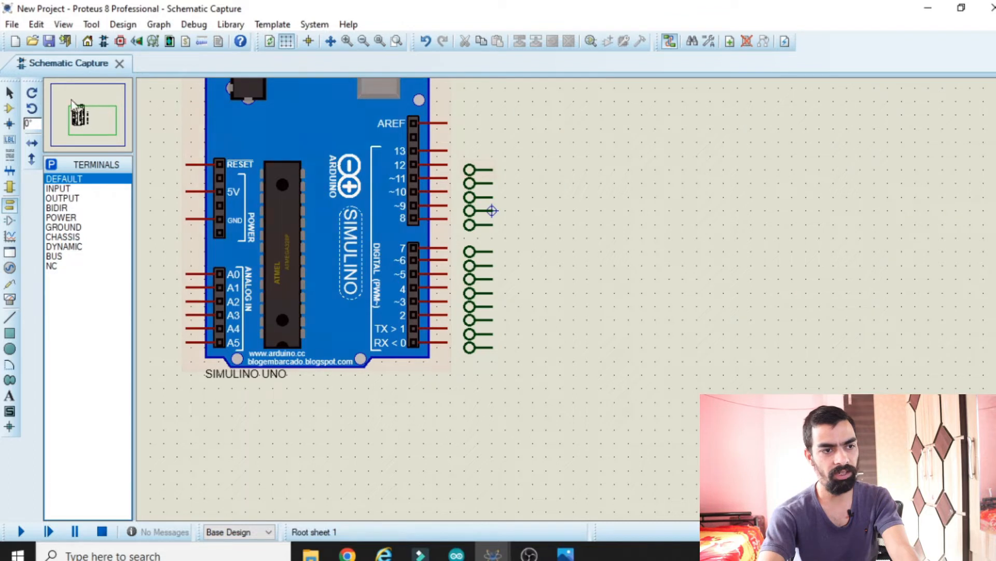
- Rotate all thirteen terminals 180 degrees as a block and shift them slightly up toward the board's digital pins
click(9, 94)
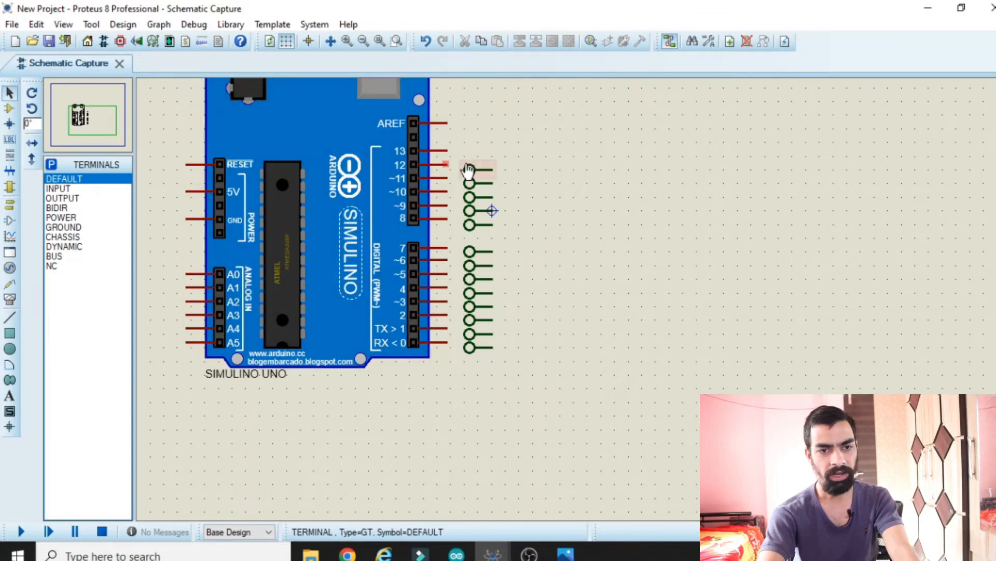
drag(464, 143, 522, 392)
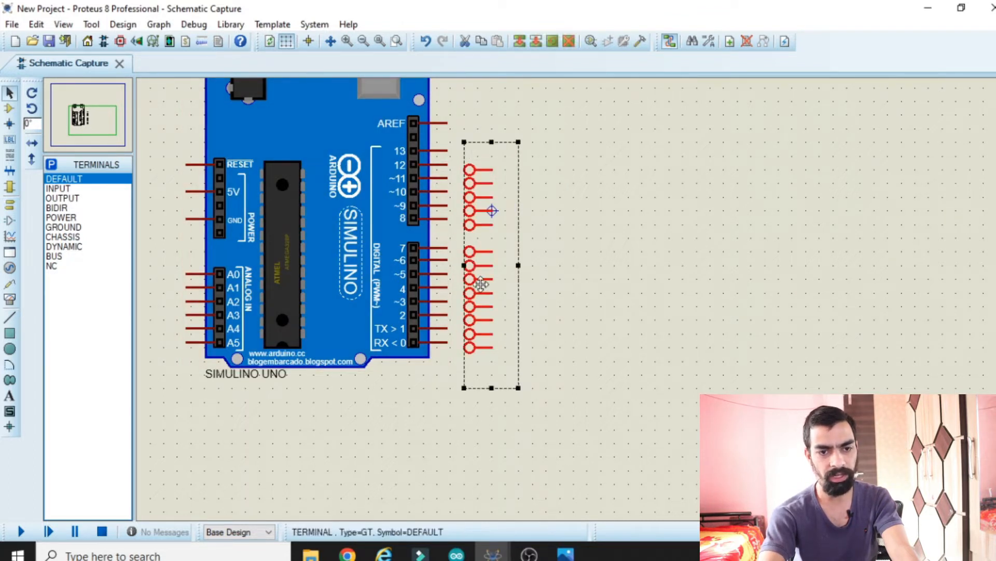
right_click(491, 256)
click(562, 298)
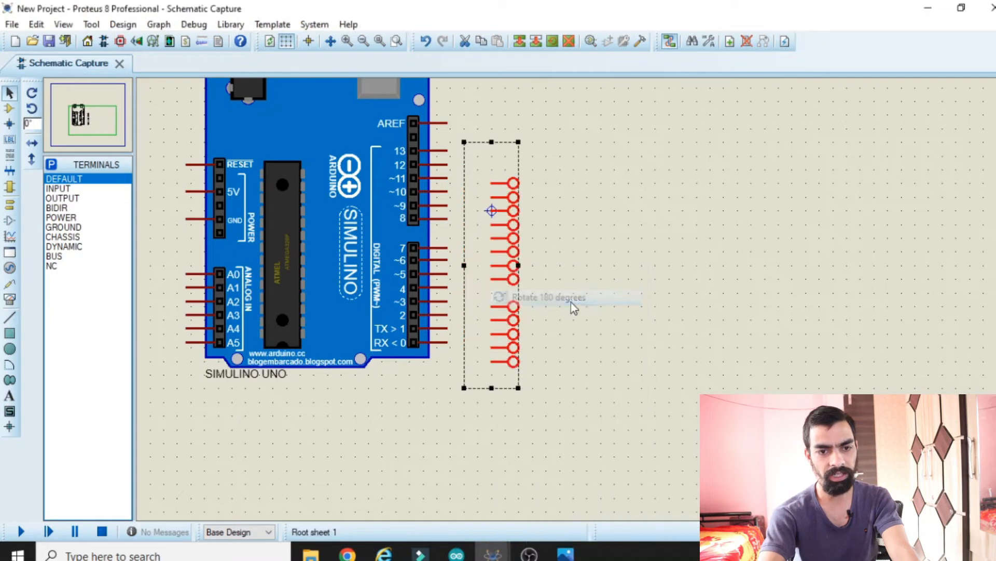
mouse_move(498, 291)
mouse_down()
mouse_move(481, 267)
mouse_move(483, 285)
mouse_up()
click(625, 315)
- Wire digital pins 0 (RX), 1 (TX), 2, 3 and 4 to the five lowest terminals
scroll(475, 347, up, 2)
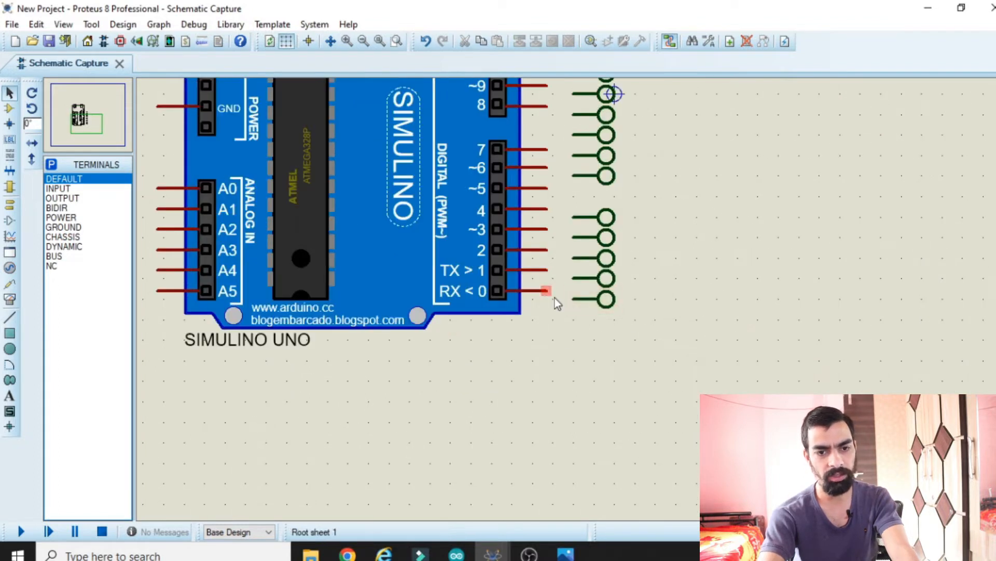
click(571, 299)
click(547, 270)
click(573, 278)
click(548, 250)
click(573, 258)
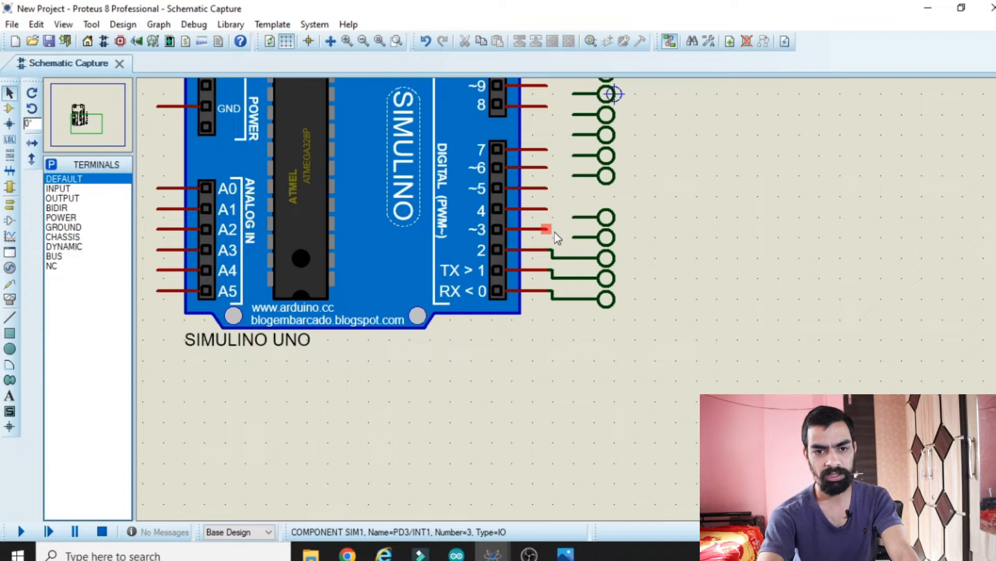
click(529, 553)
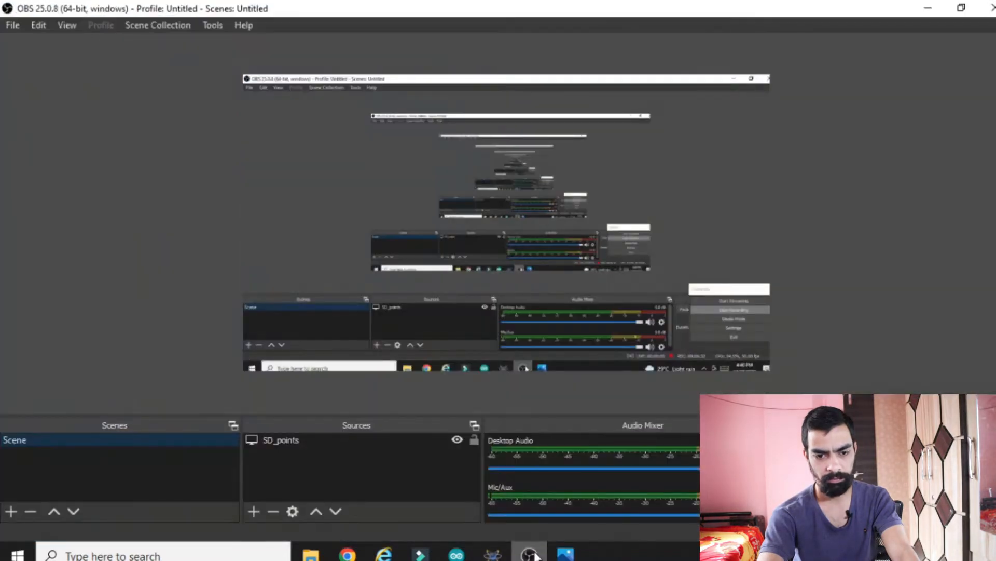
click(530, 553)
click(547, 209)
click(574, 217)
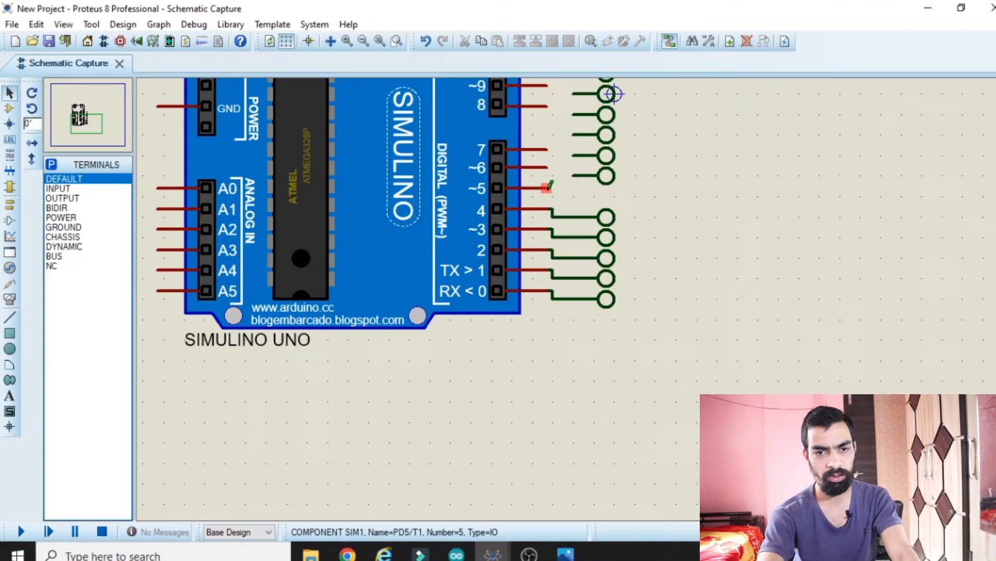
- Move the next three terminals down into line with digital pins 5, 6 and 7 and wire each to its pin
click(602, 179)
drag(602, 182, 602, 201)
click(546, 186)
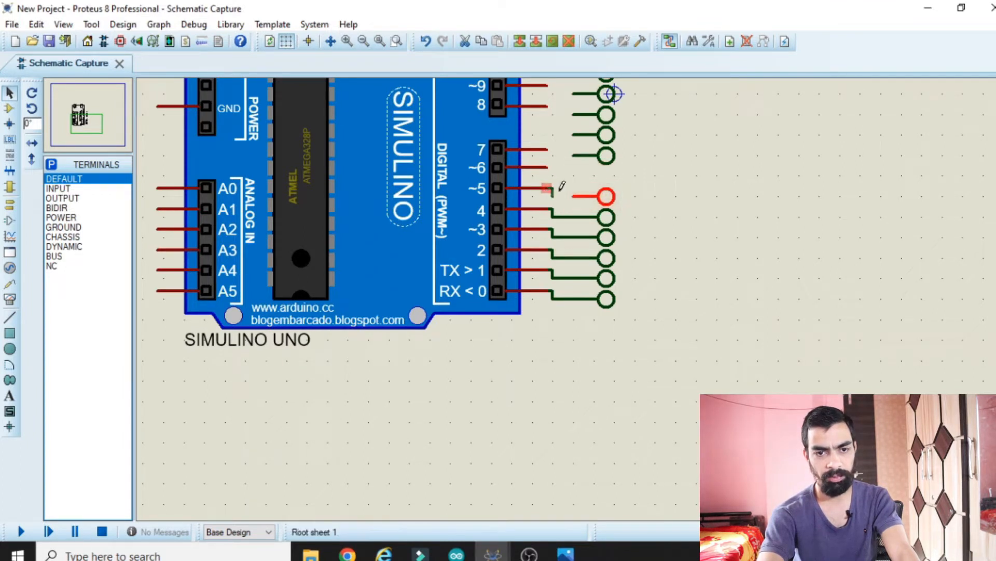
click(585, 200)
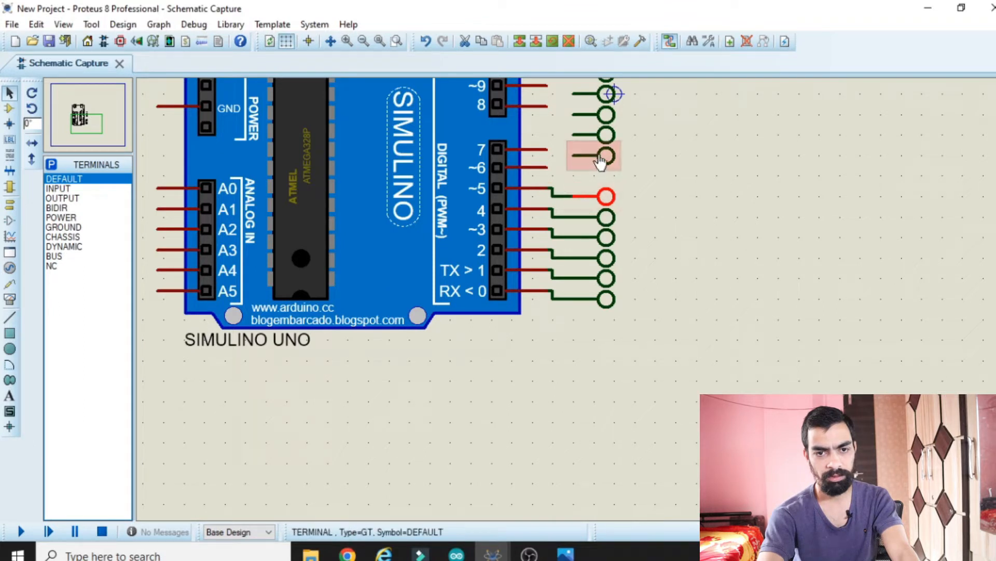
click(601, 162)
drag(601, 162, 612, 179)
click(573, 175)
click(547, 167)
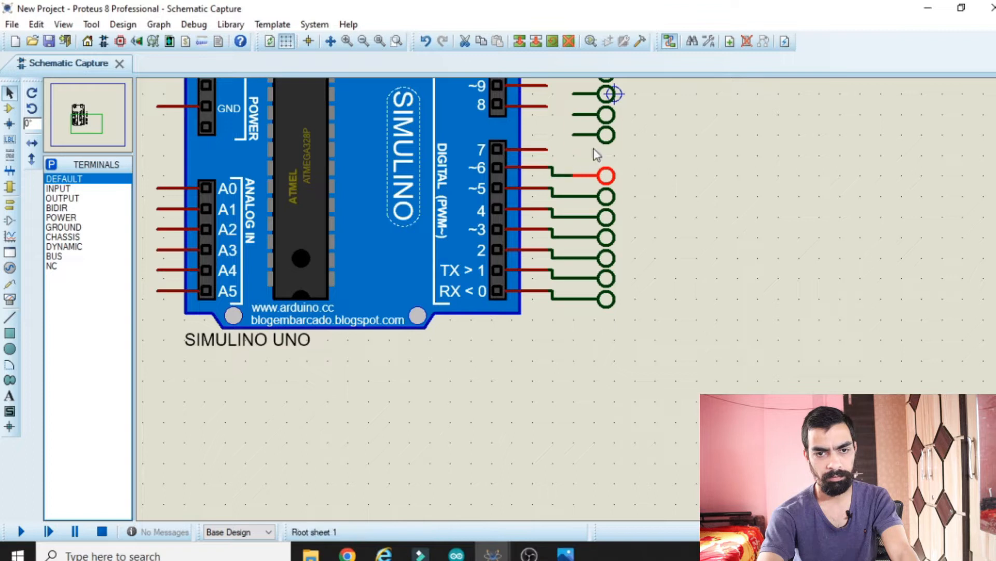
click(604, 137)
drag(589, 136, 589, 156)
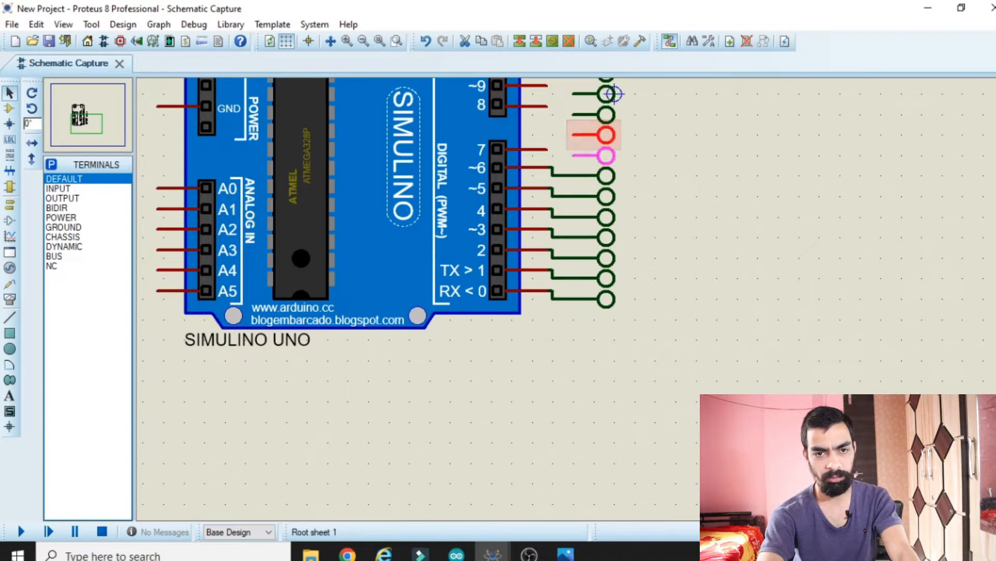
click(573, 155)
click(548, 149)
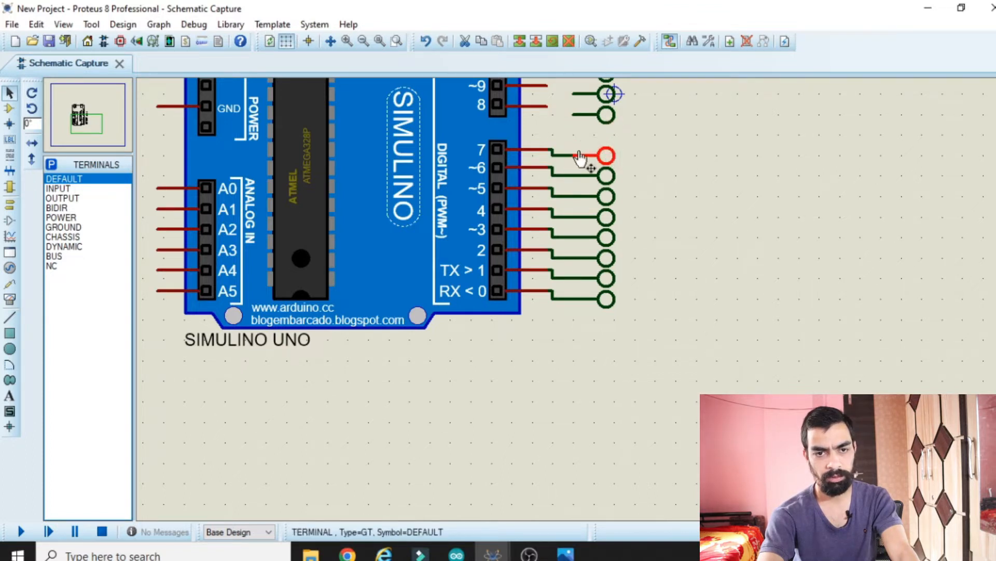
- Wire digital pins 8, 9, 10, 11 and 12 to the five remaining terminals
scroll(580, 157, down, 1)
scroll(575, 205, up, 3)
click(506, 317)
click(542, 329)
click(505, 286)
click(549, 296)
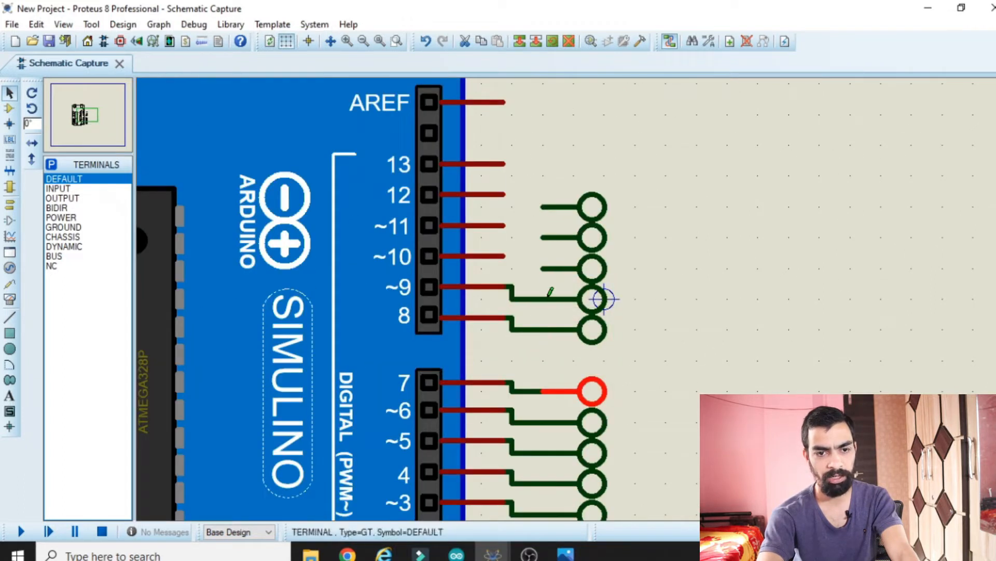
click(506, 256)
click(543, 268)
click(506, 225)
click(543, 237)
click(506, 195)
click(545, 207)
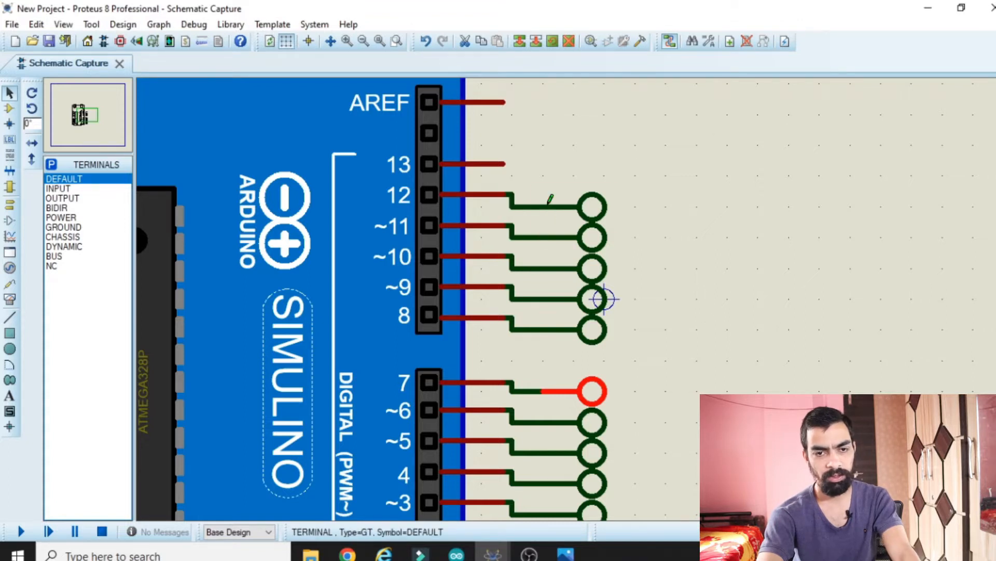
- Label the terminal wired to the board's RX pin (pin 0) as RX
scroll(615, 272, down, 3)
scroll(631, 411, up, 2)
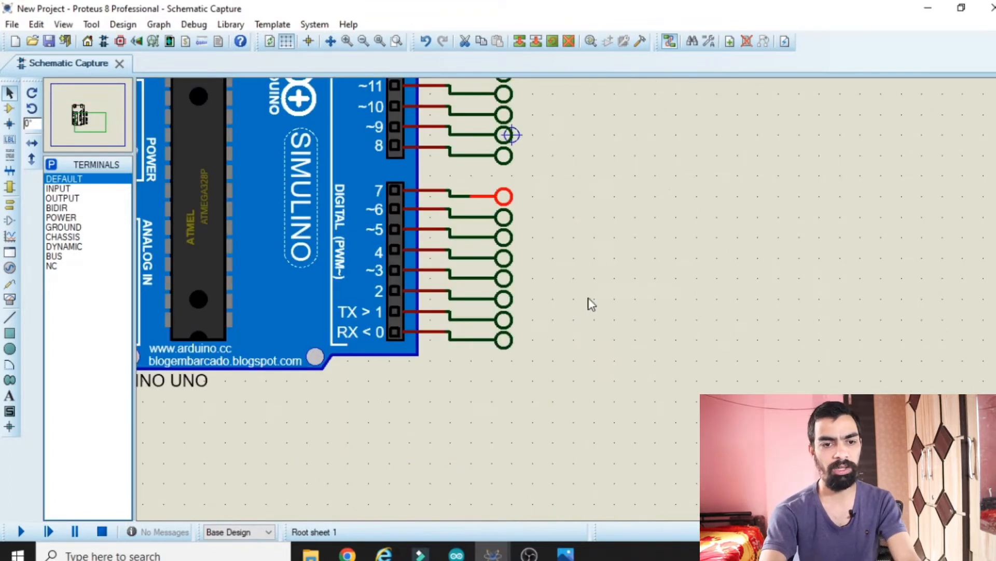
click(501, 350)
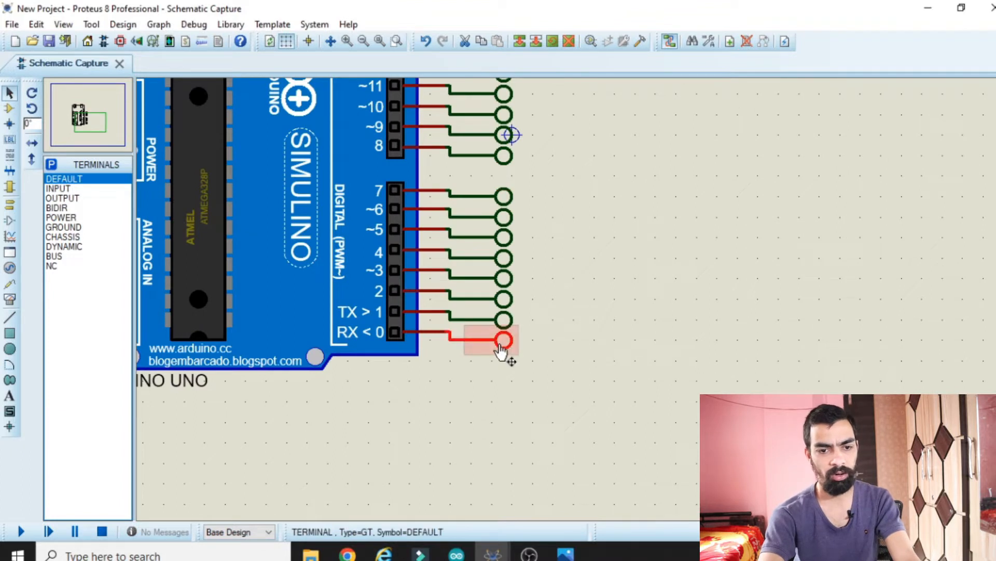
double_click(504, 350)
text(RX)
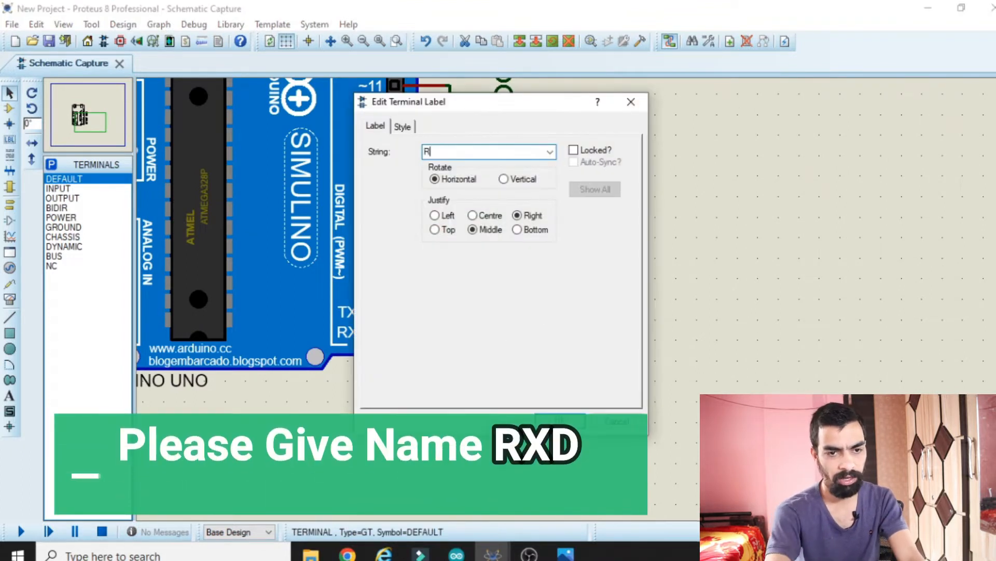
click(558, 419)
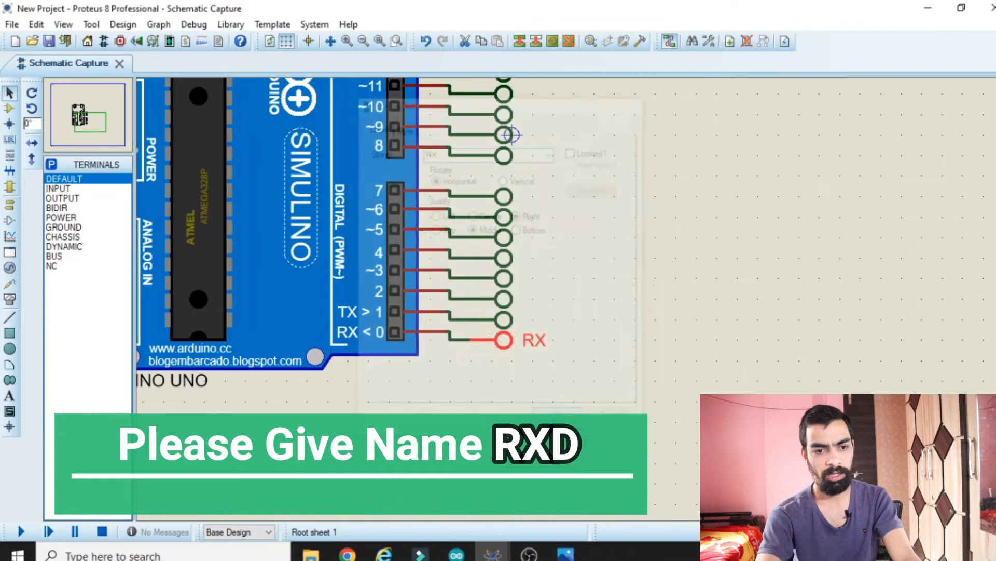
- Label the terminal wired to the board's TX pin (pin 1) as TX and the pin 2 terminal as GPIO2
double_click(503, 322)
text(TX)
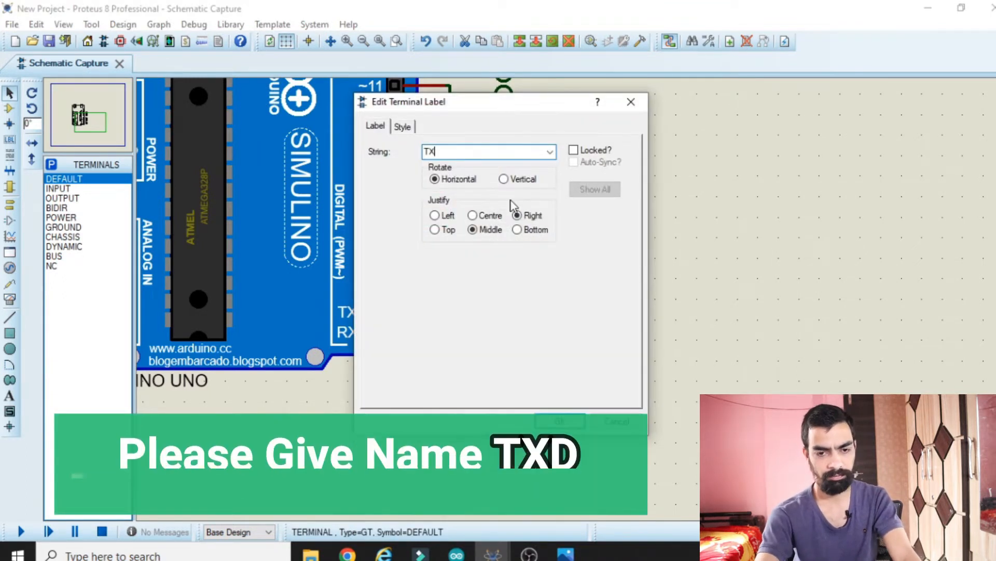
click(559, 413)
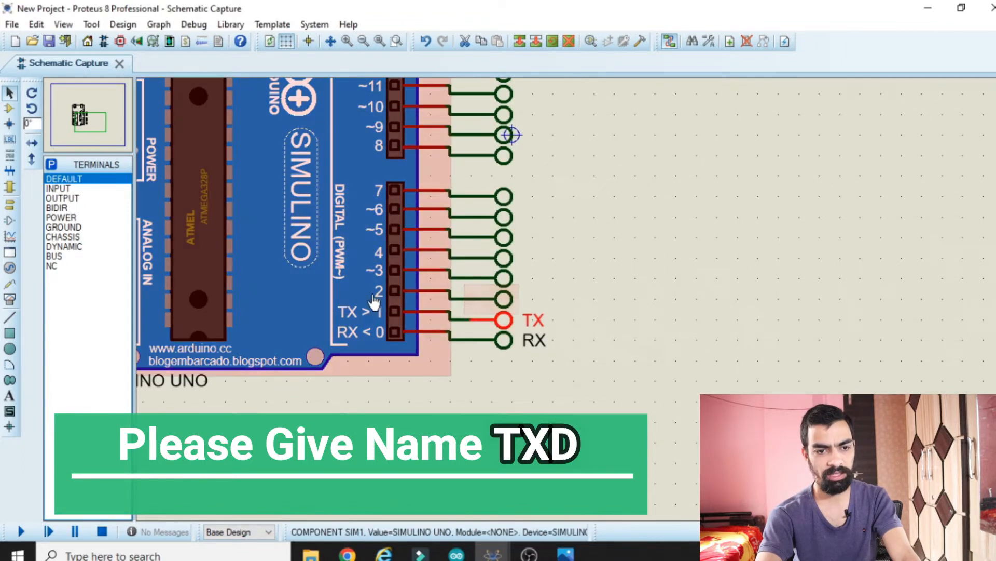
double_click(512, 306)
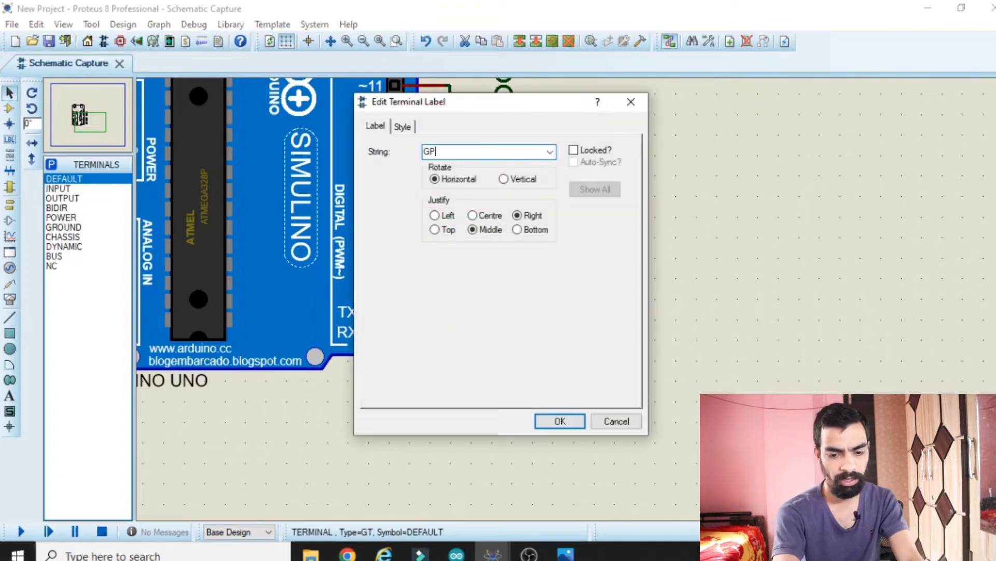
text(GPIO2)
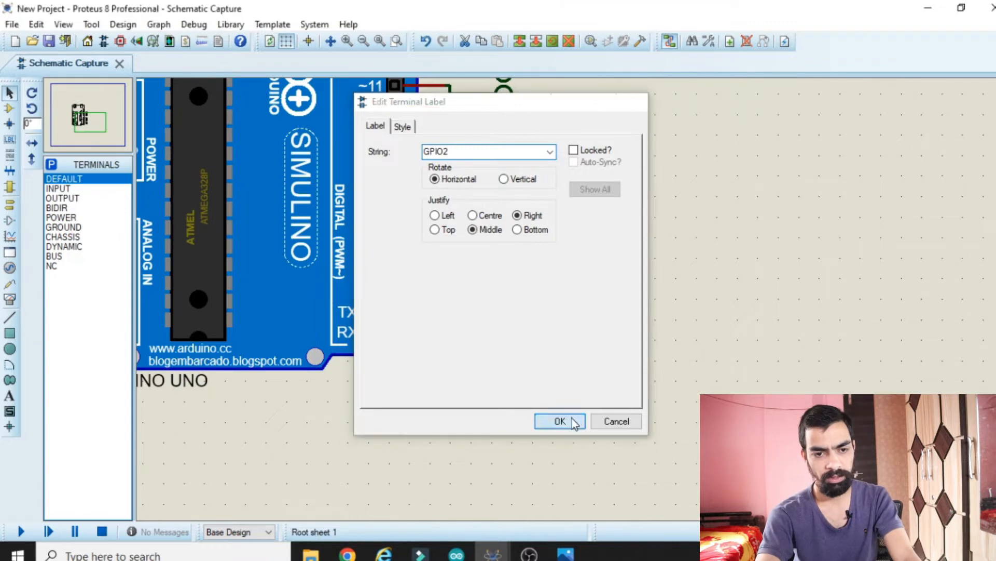
click(571, 420)
- Label the terminals wired to digital pins 3 and 4 as GPIO3 and GPIO4
drag(504, 285, 484, 284)
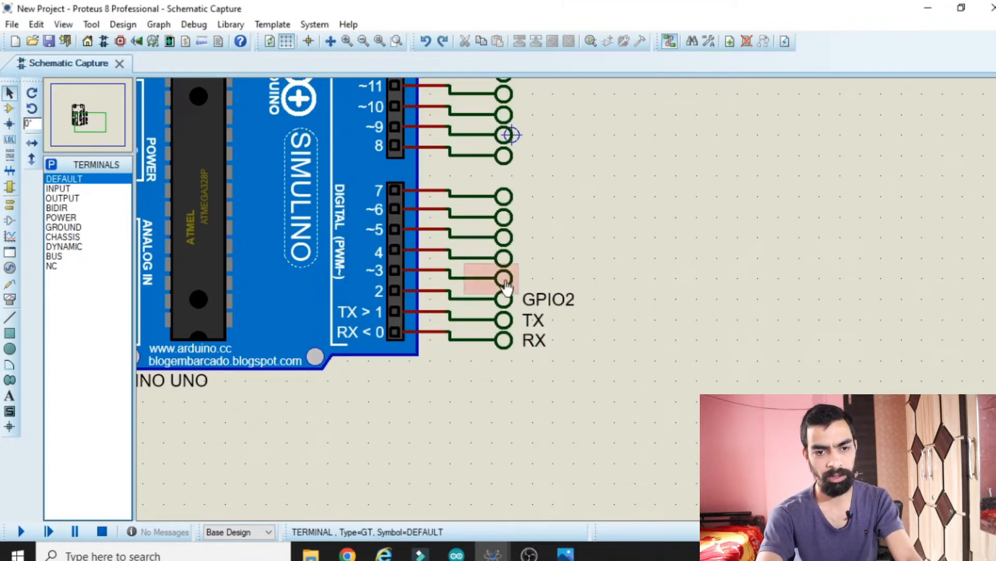
drag(483, 285, 505, 280)
double_click(505, 280)
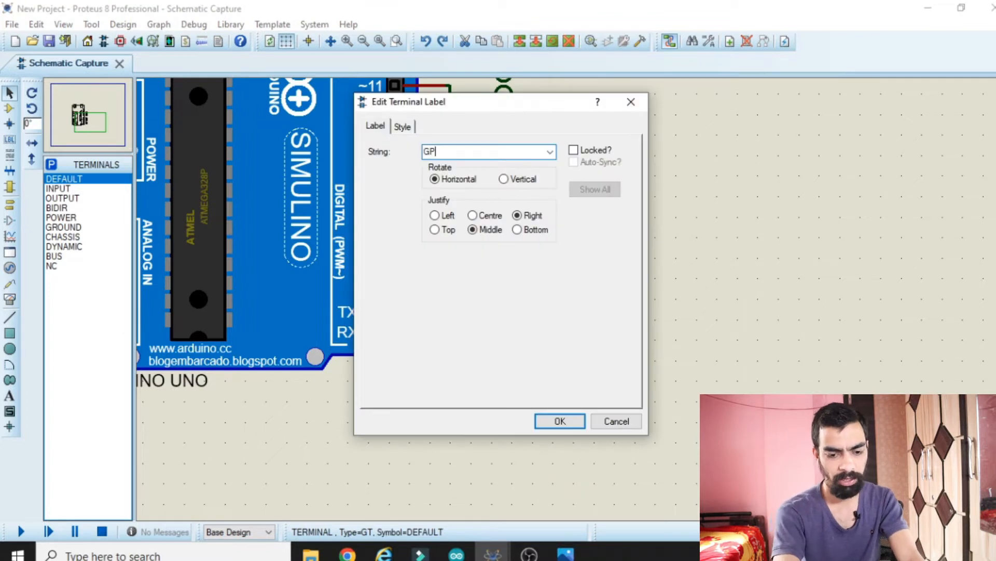
click(562, 420)
double_click(508, 256)
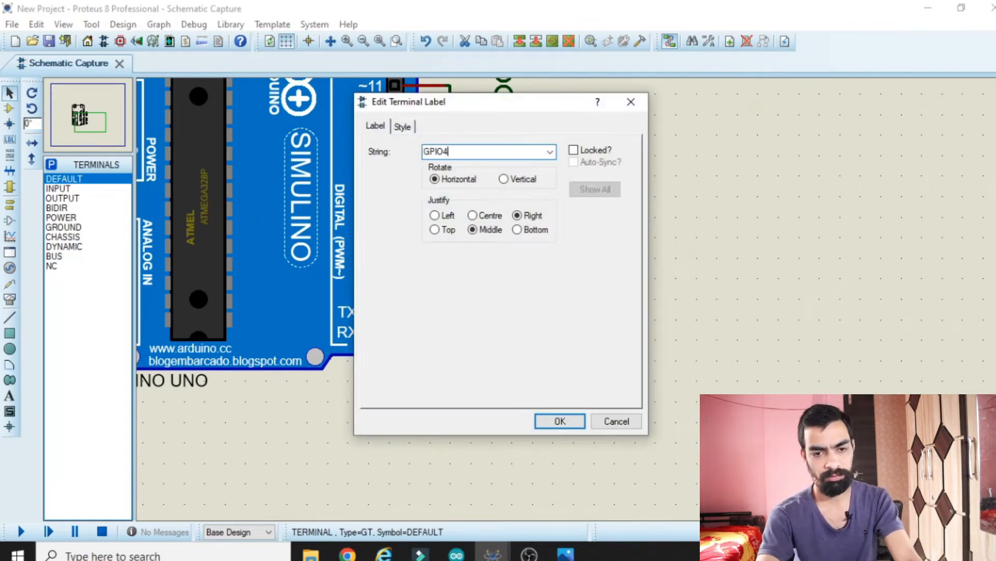
click(571, 421)
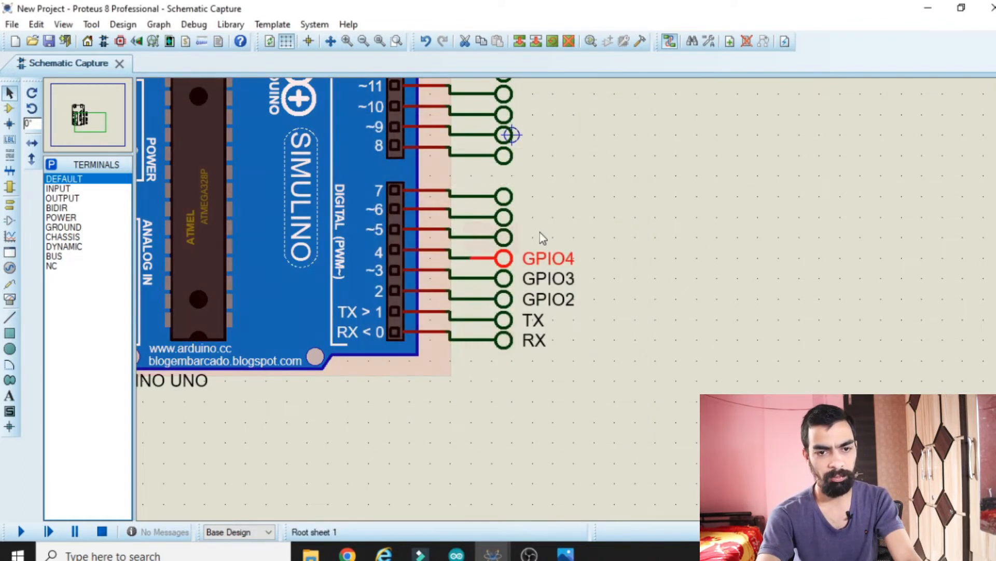
- Label the terminals wired to digital pins 5 and 6 as GPIO5 and GPIO6
double_click(503, 237)
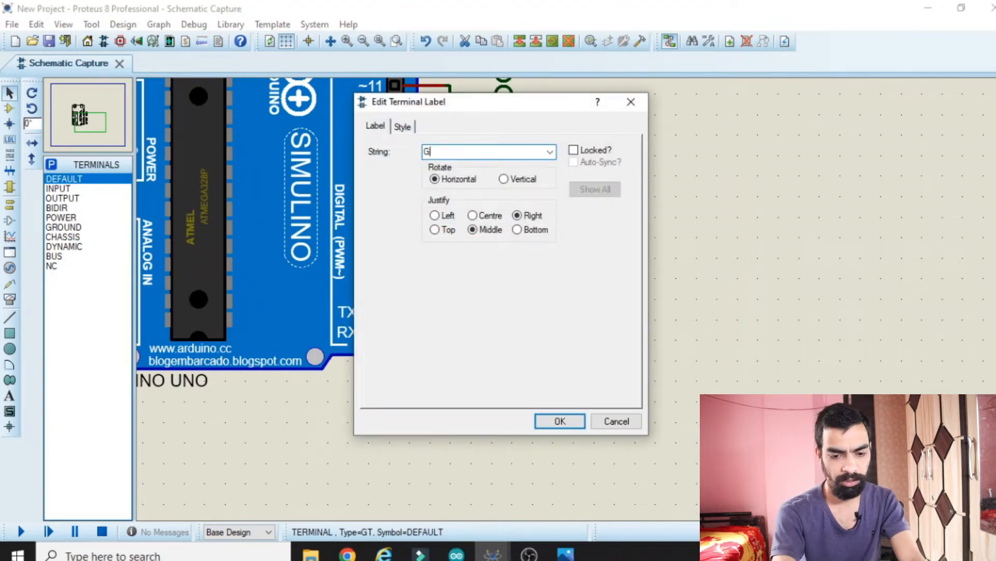
click(559, 421)
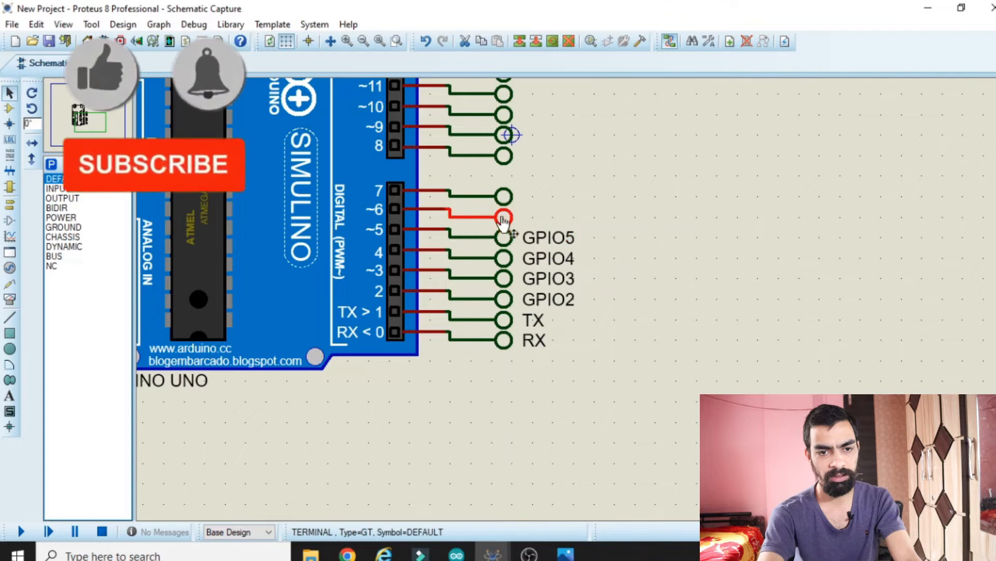
double_click(502, 219)
text(GPIO)
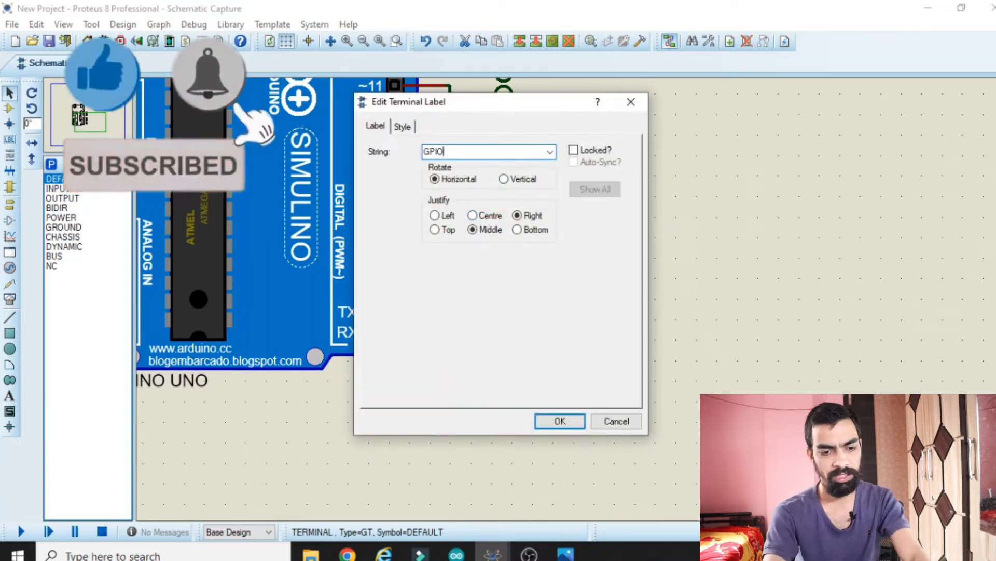
text(6)
click(572, 422)
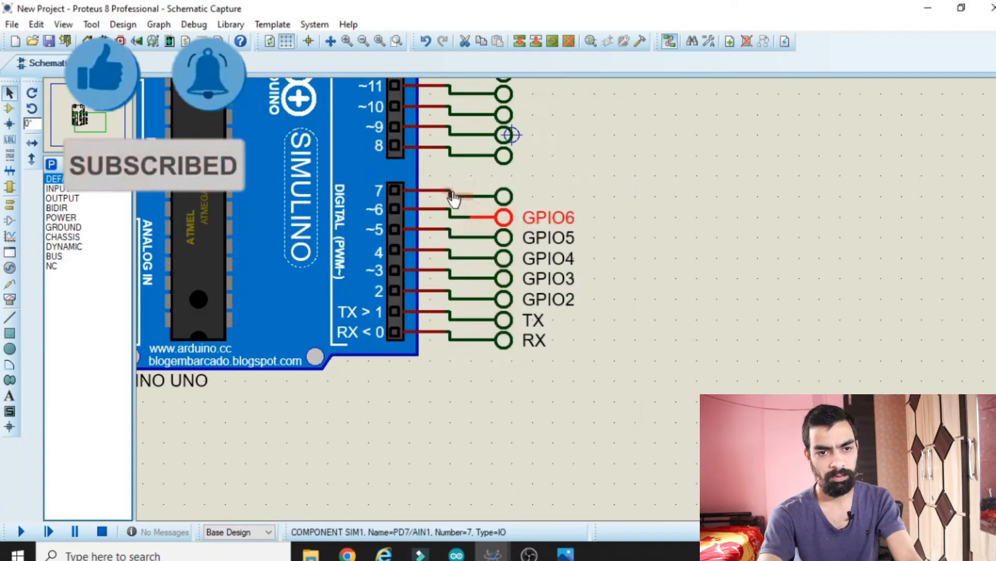
- Label the terminals wired to digital pins 7 and 8 as GPIO7 and GPIO8
double_click(501, 197)
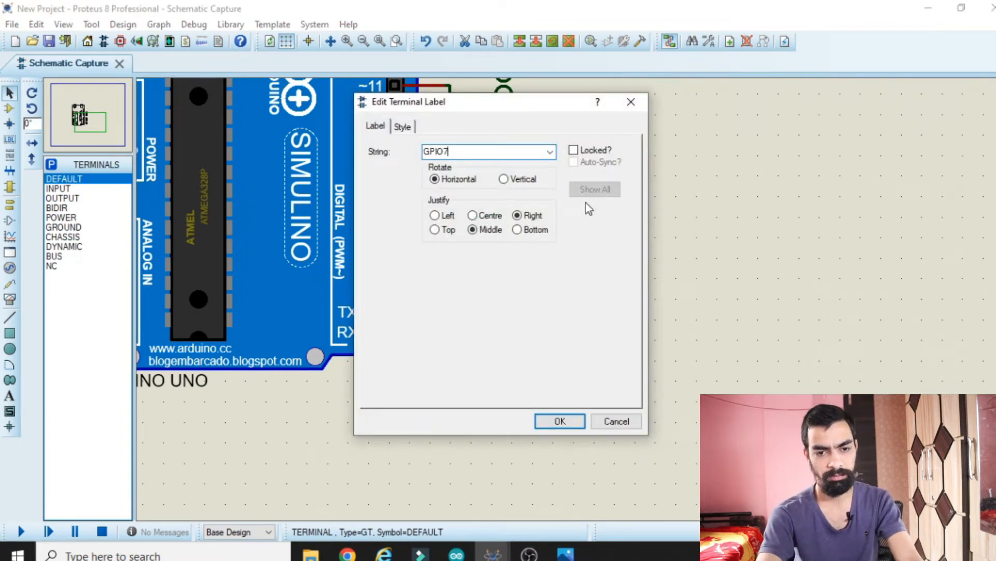
text(GPIO7)
click(571, 423)
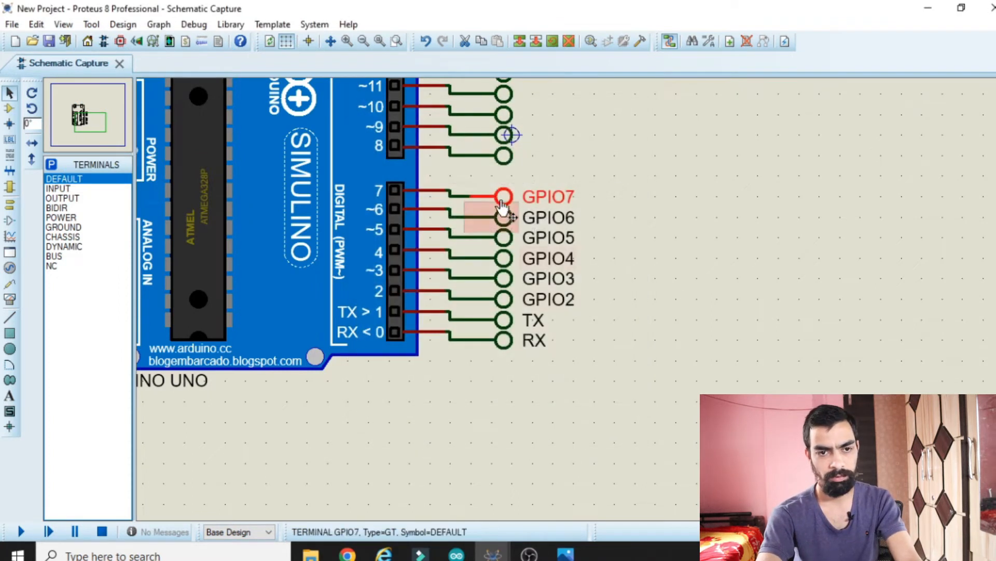
double_click(502, 157)
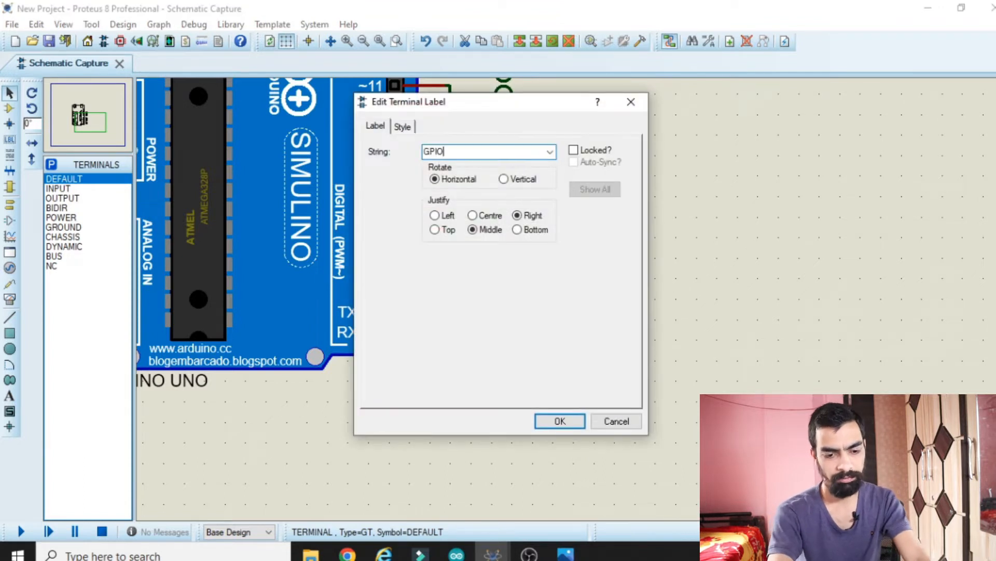
click(562, 423)
- Label the terminals wired to digital pins 9 and 10 as GPIO9 and GPIO10
double_click(502, 135)
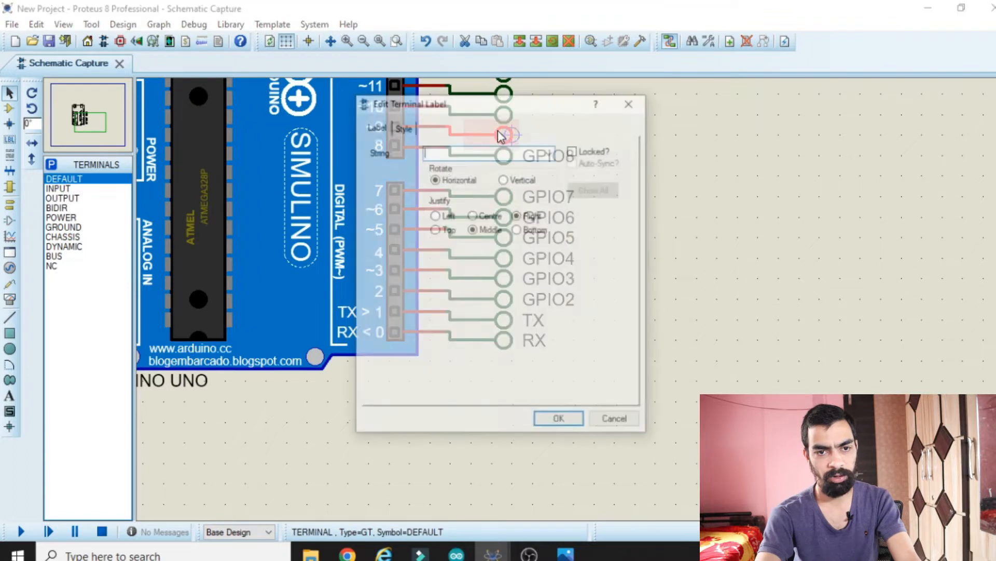
text(GPIO9)
click(560, 420)
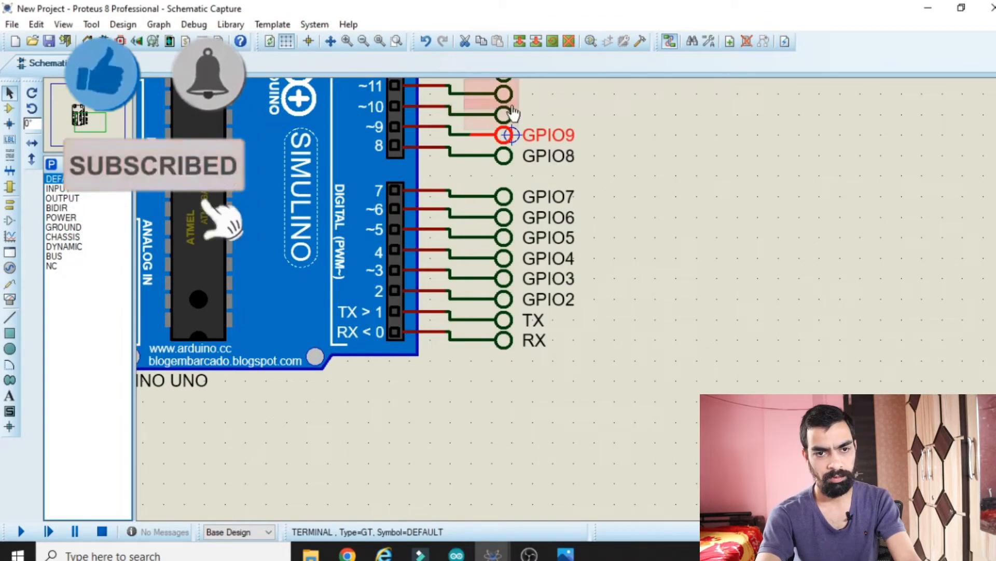
double_click(511, 111)
text(GP)
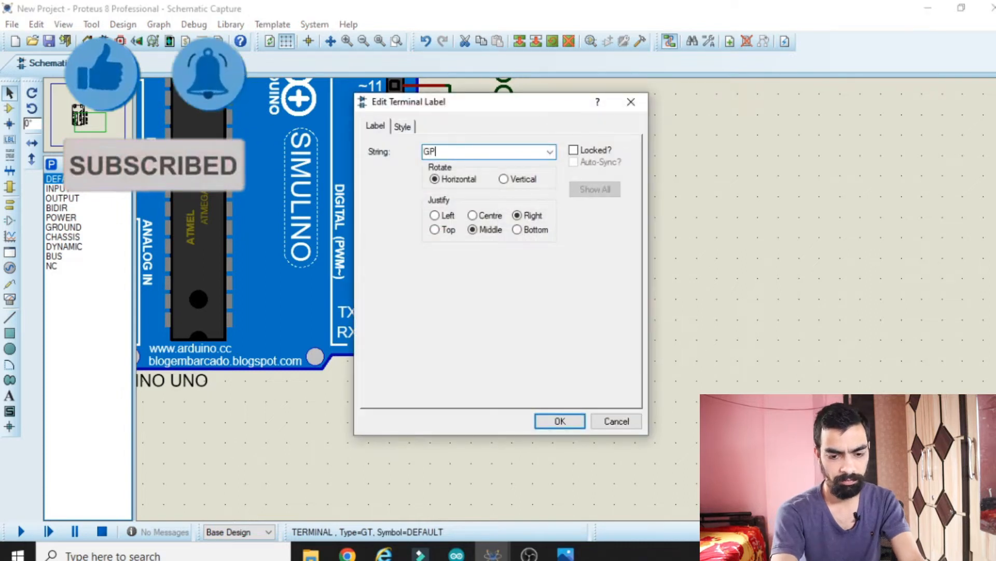
text(IO10)
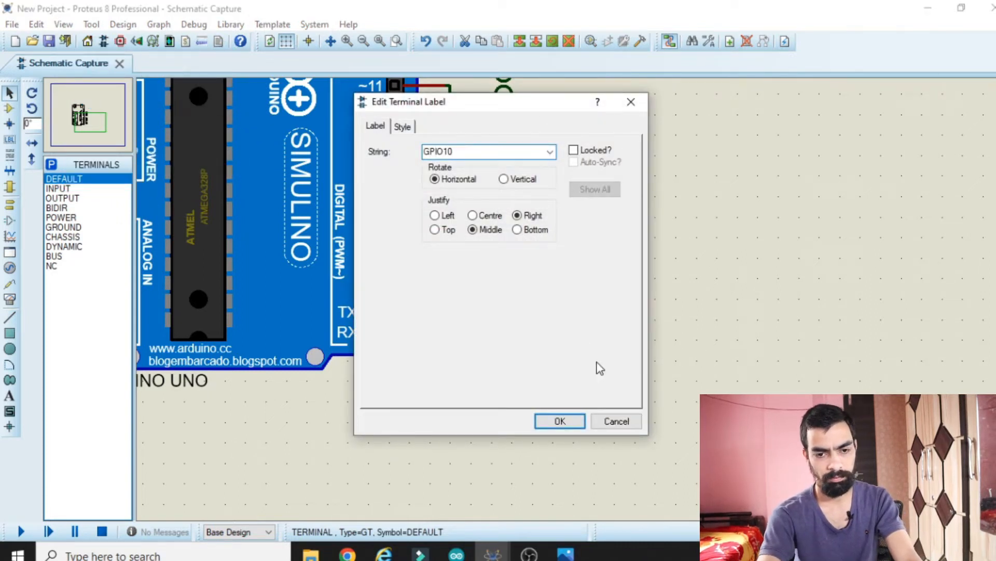
click(559, 422)
- Label the terminals wired to digital pins 11 and 12 as GPIO11 and GPIO12
scroll(566, 374, down, 3)
scroll(584, 342, up, 2)
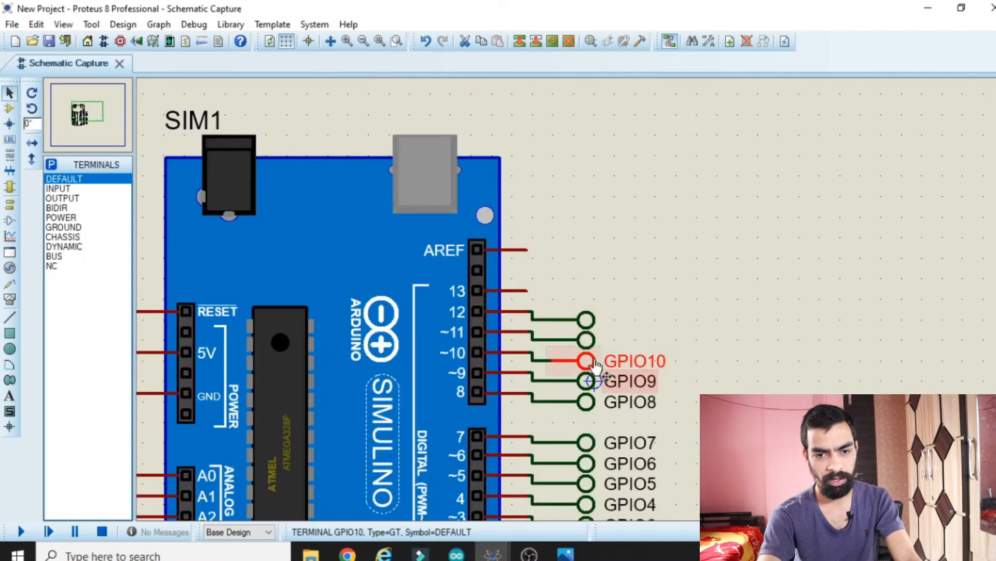
double_click(587, 342)
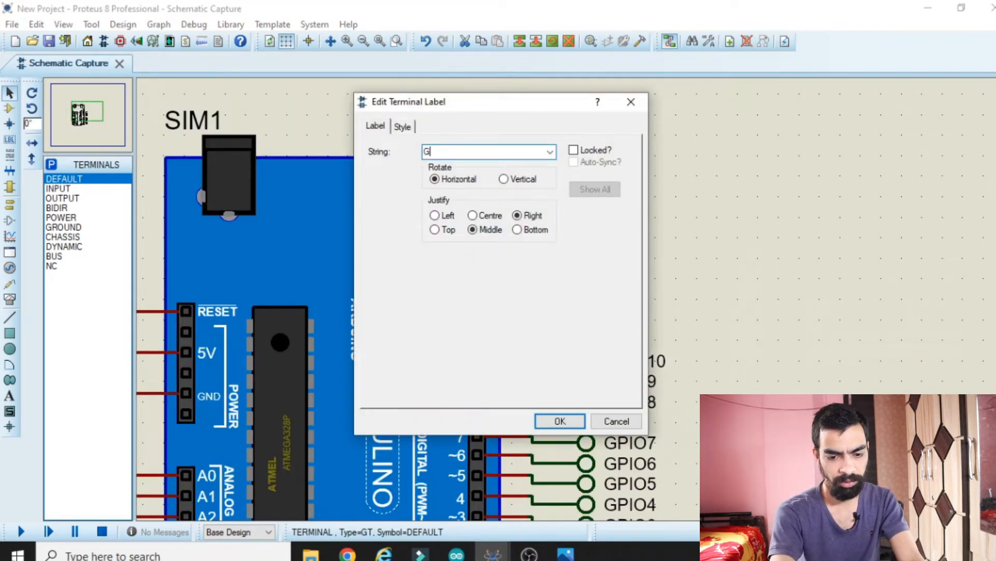
click(545, 418)
double_click(587, 319)
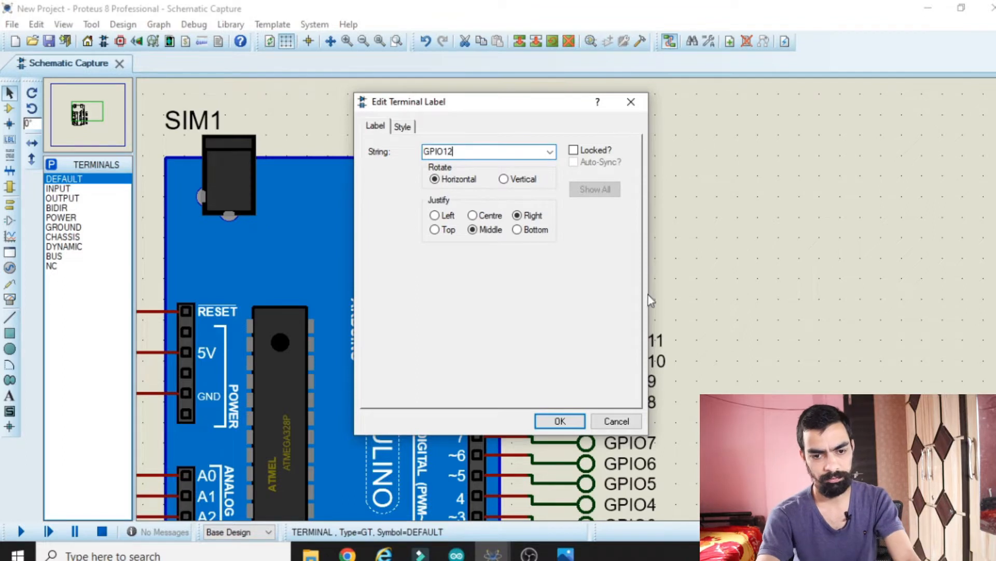
text(GPIO12)
key(Return)
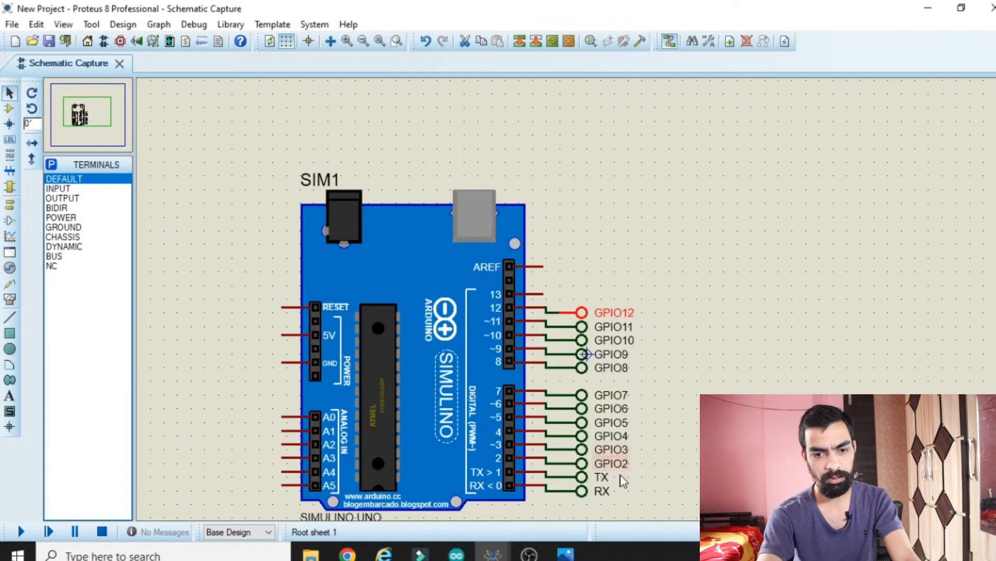
- Find the LM016L alphanumeric LCD in the device library with the keyword 16x2 and place it to the right of the Arduino's labelled terminals
scroll(623, 480, up, 1)
scroll(574, 305, down, 1)
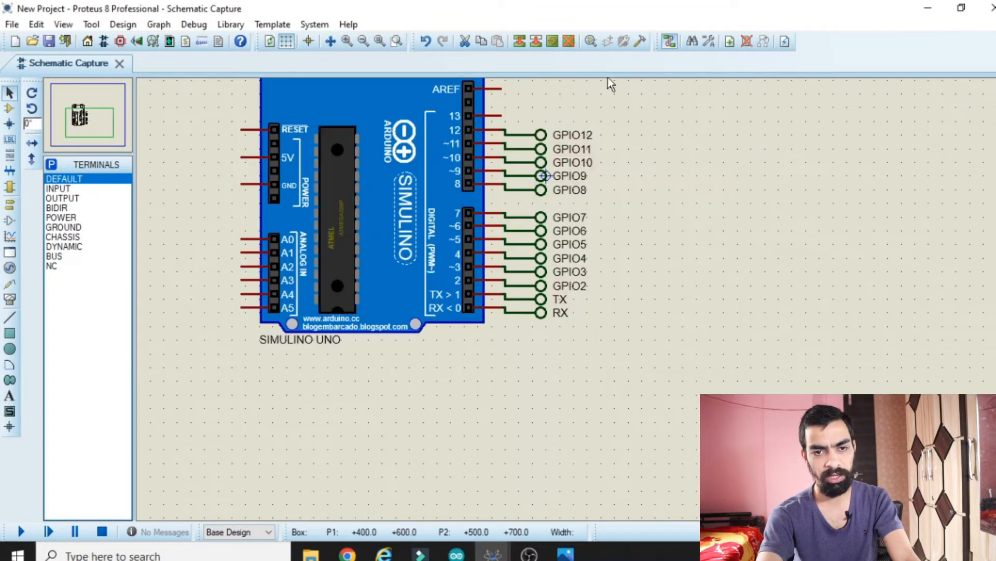
drag(608, 77, 609, 88)
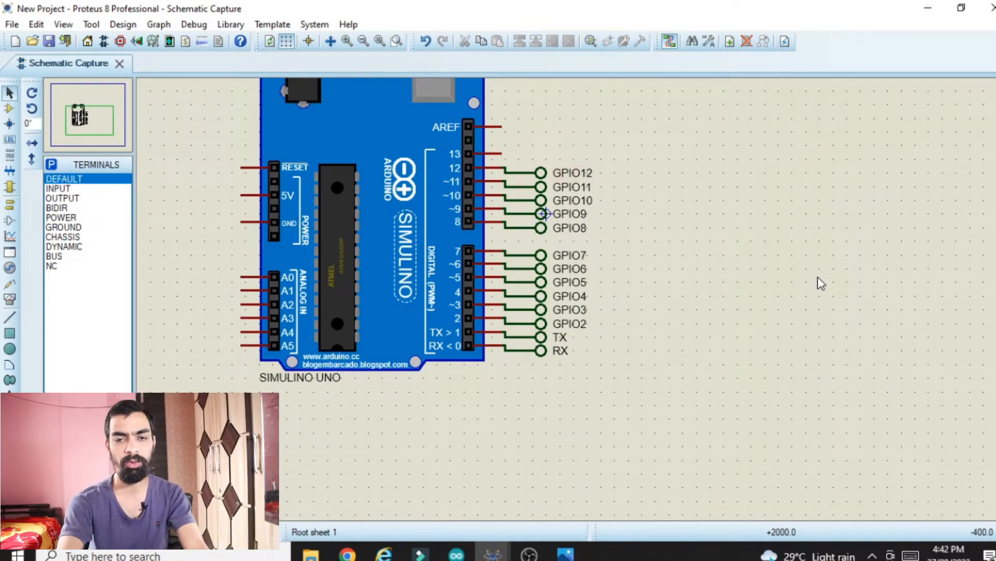
scroll(970, 128, right, 2)
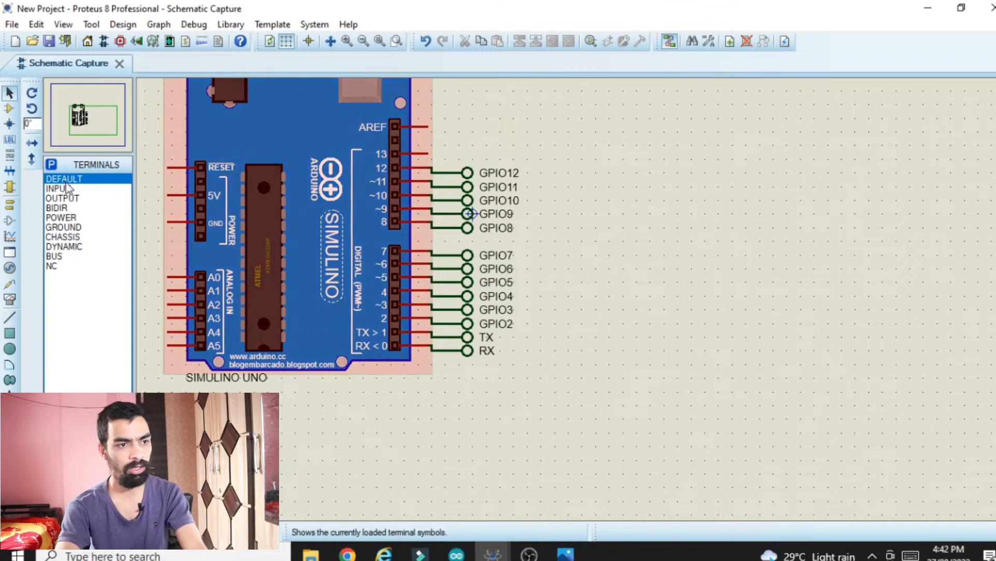
click(7, 113)
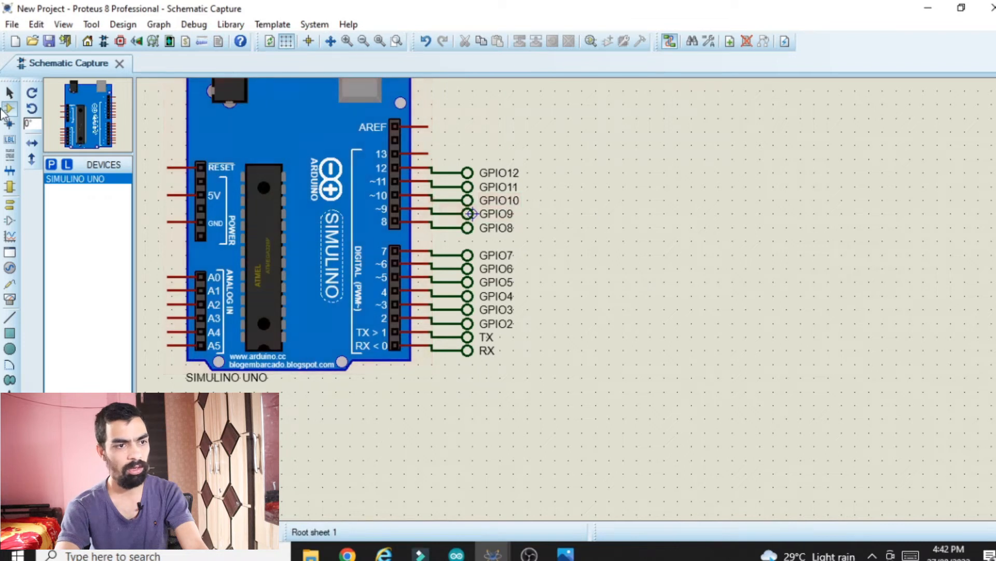
click(51, 165)
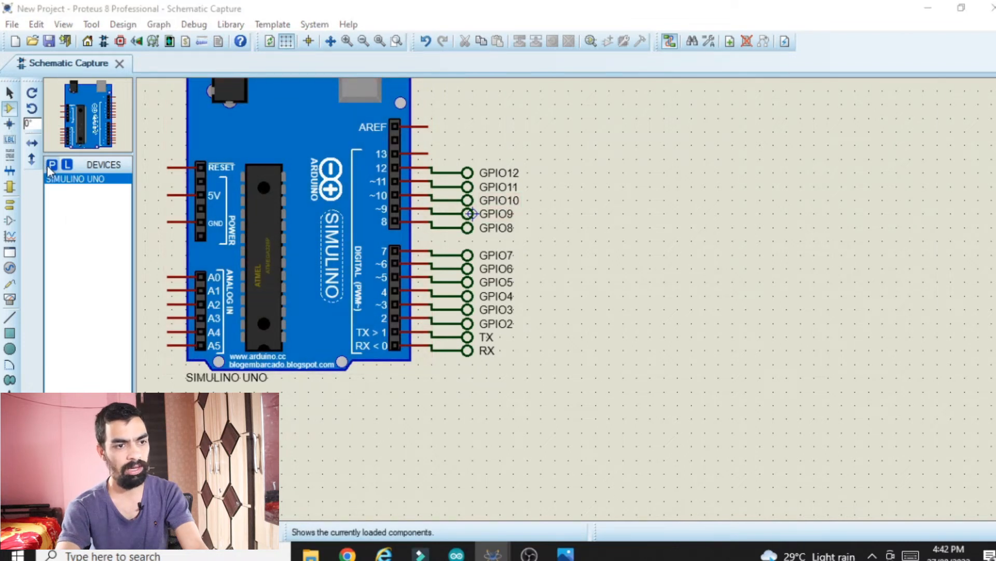
text(16x2)
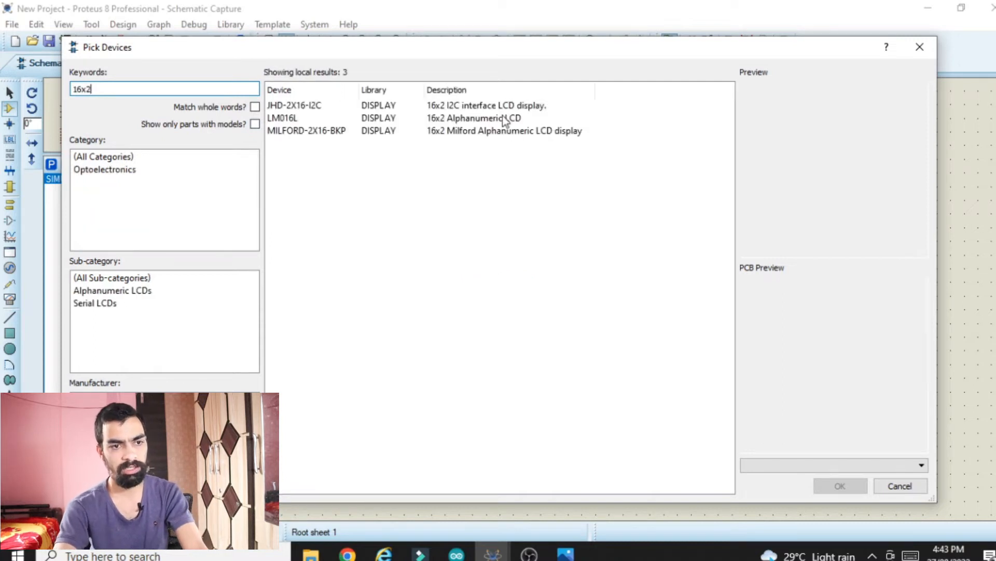
click(332, 119)
click(337, 106)
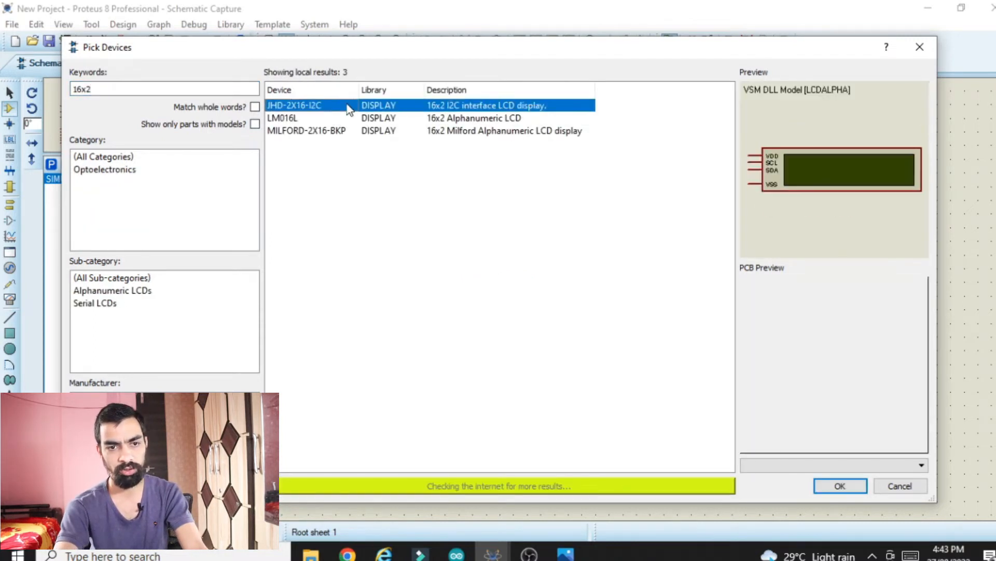
click(315, 119)
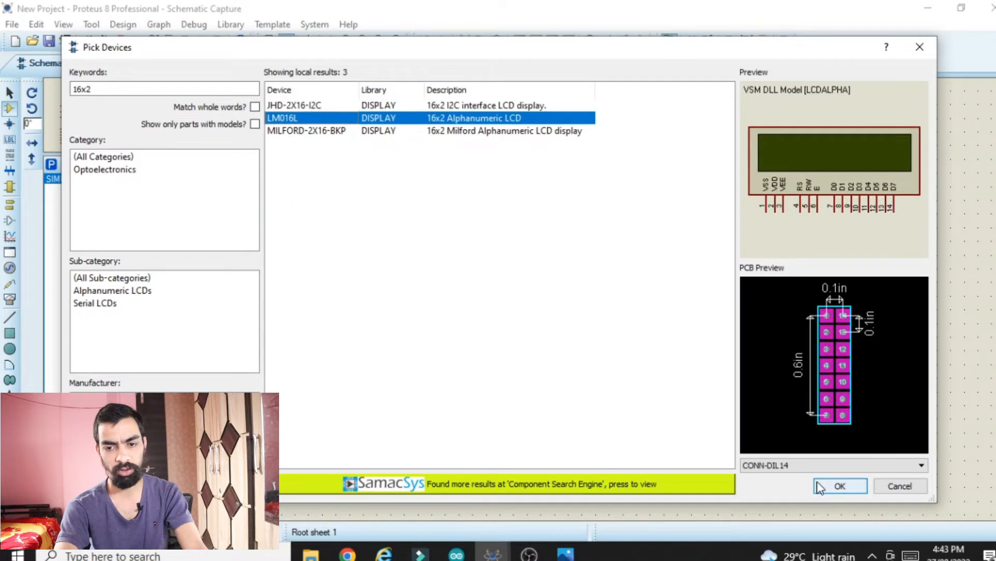
click(827, 488)
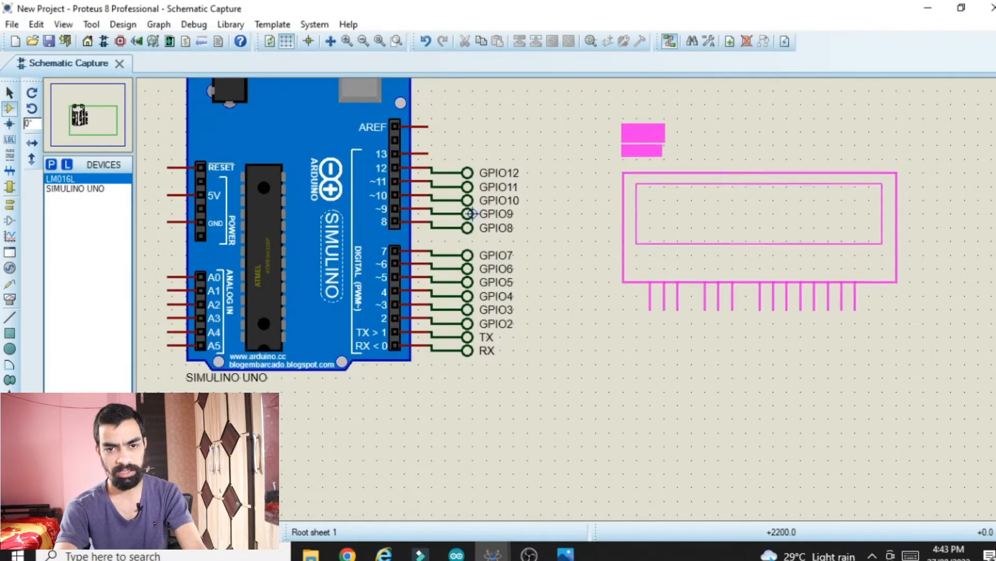
click(914, 194)
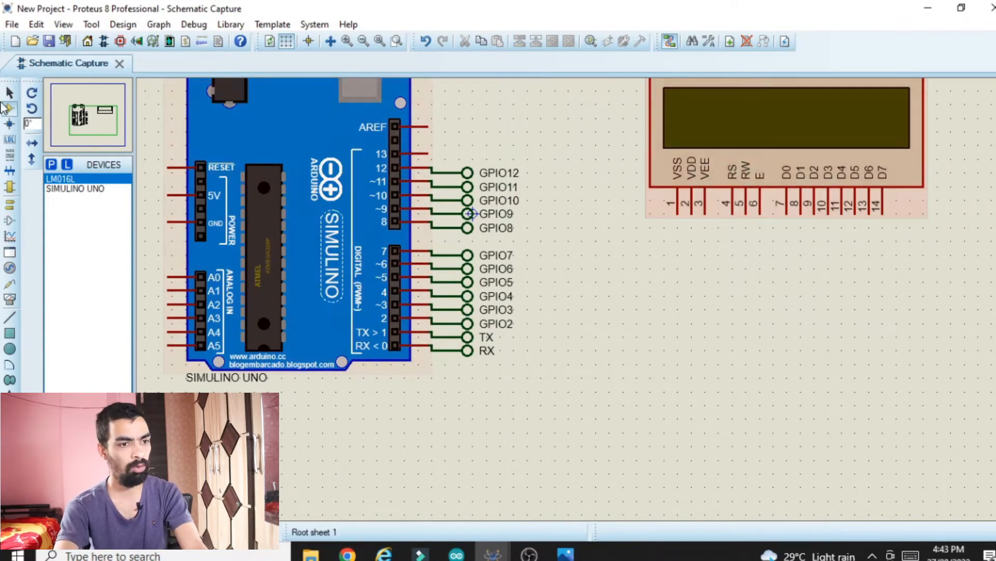
- Place a ground terminal below the LCD and wire it to the RW pin
click(9, 204)
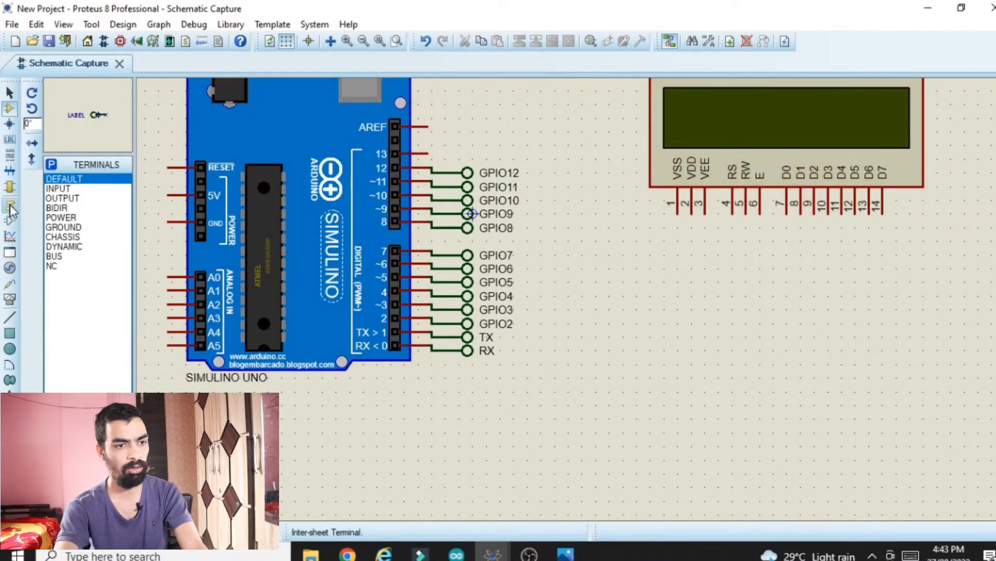
click(64, 227)
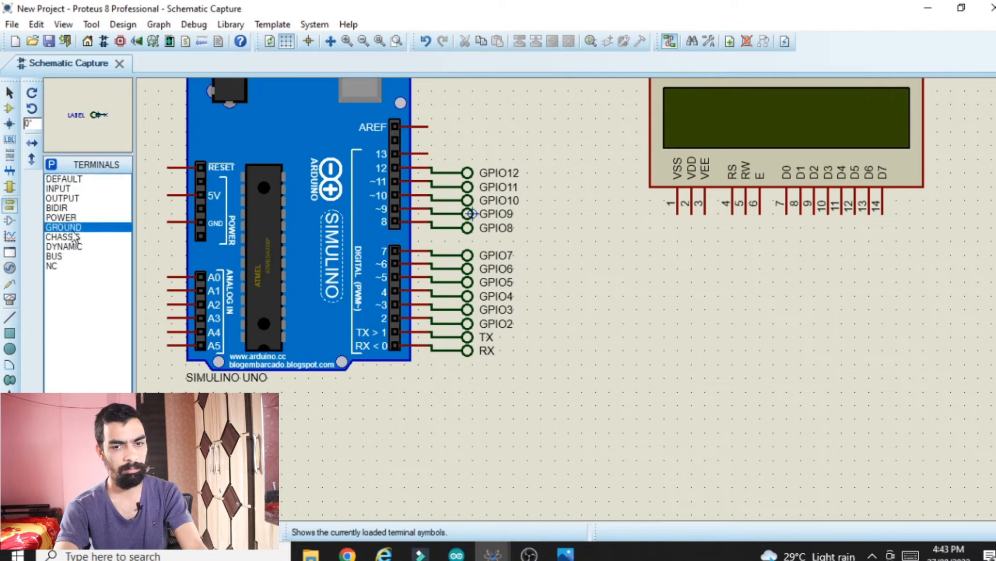
click(746, 256)
scroll(745, 257, up, 2)
click(574, 267)
click(571, 329)
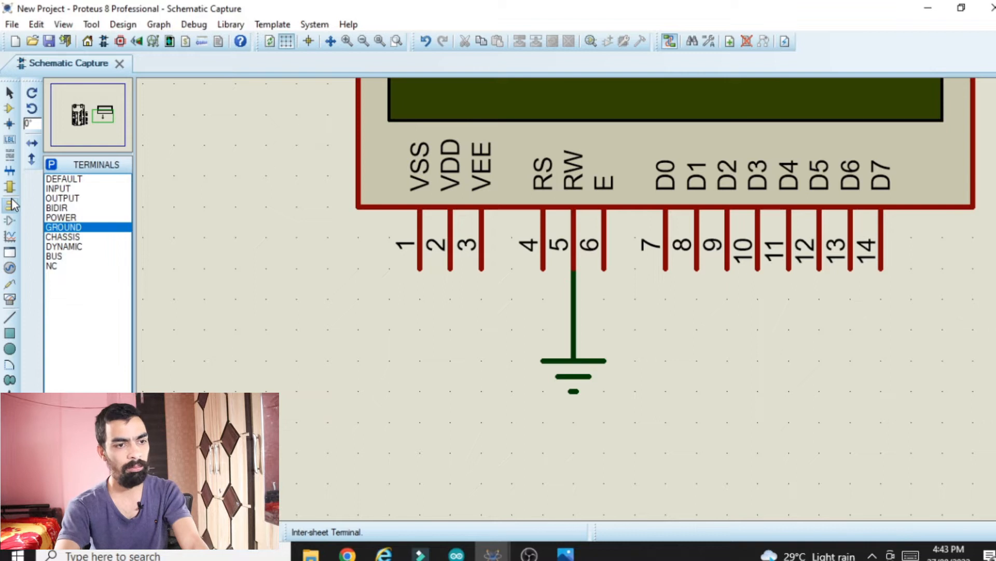
- Place a default terminal, rotate it anti-clockwise so its lead points up, and position it beneath the LCD's RS pin
click(54, 179)
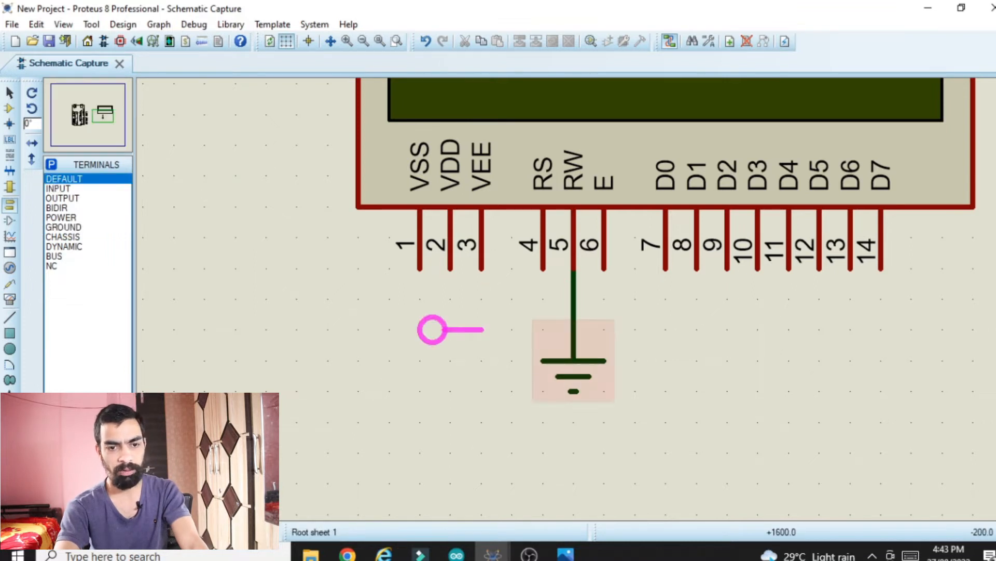
right_click(430, 322)
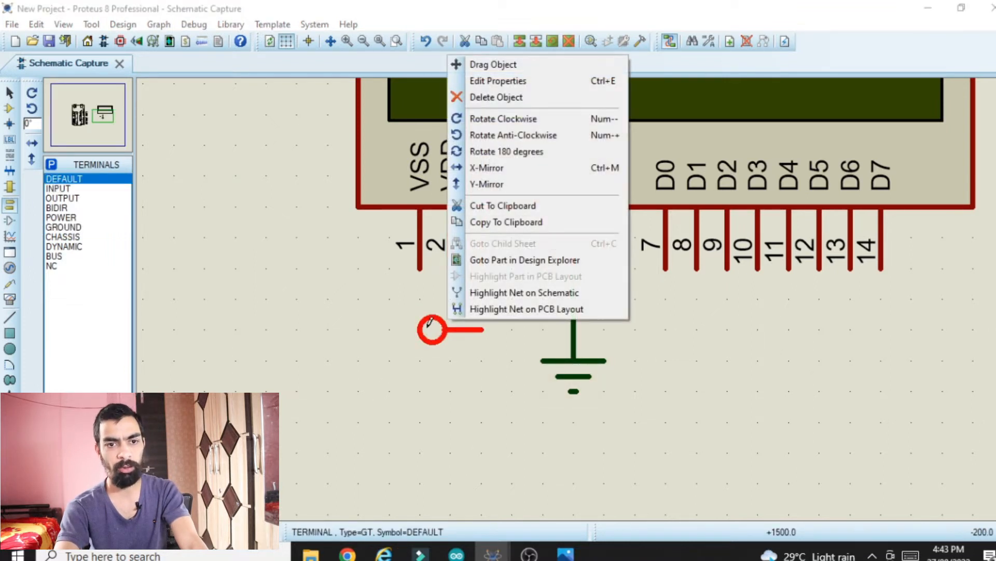
click(507, 136)
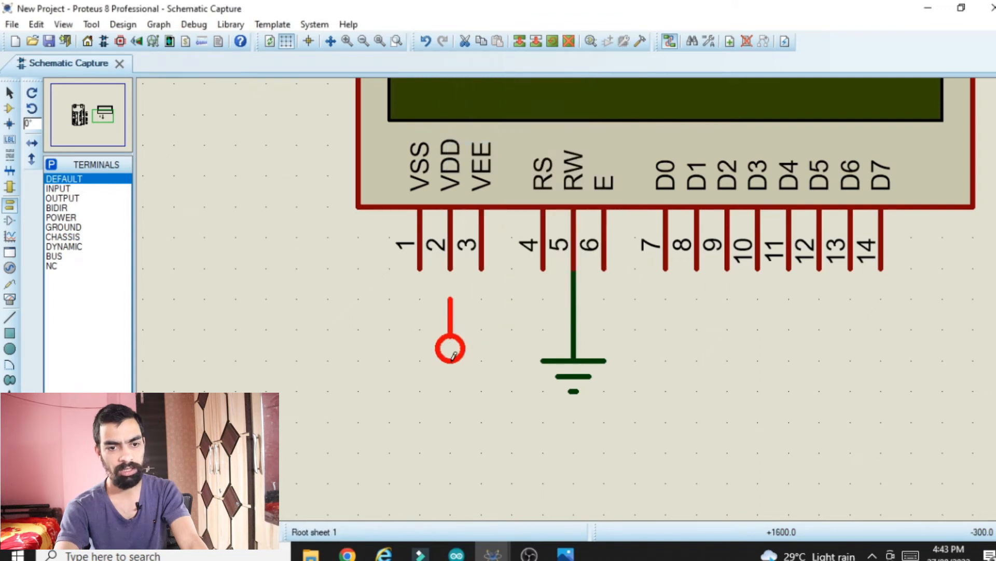
drag(450, 347, 544, 348)
- Copy the terminal under the RS pin and paste the copy beneath the LCD's E pin
right_click(545, 353)
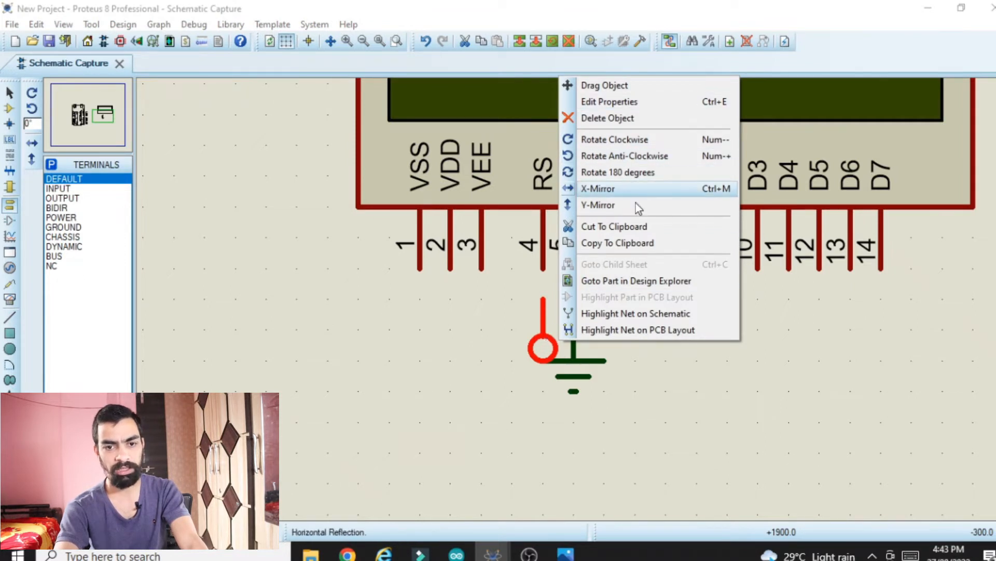
click(628, 243)
right_click(748, 341)
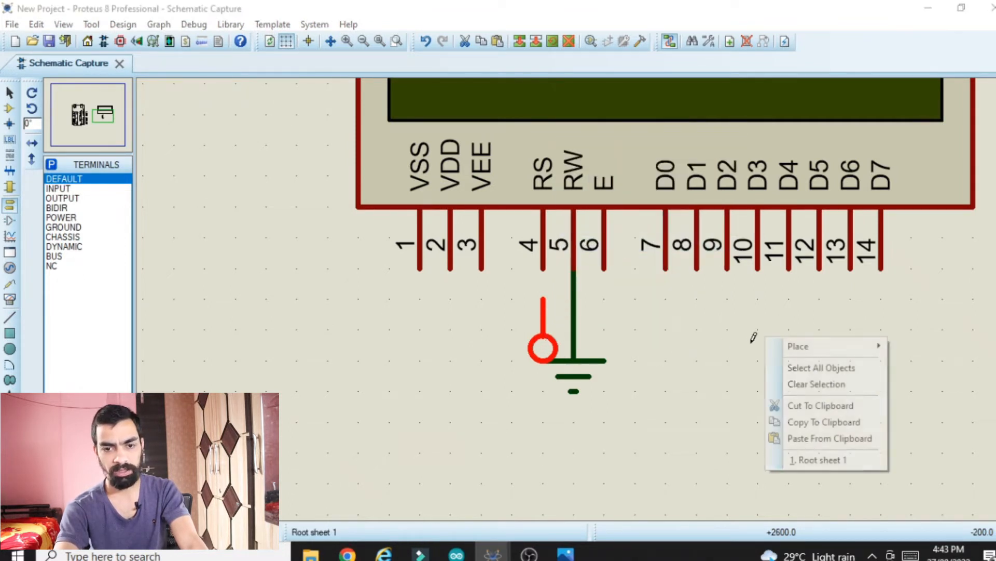
click(830, 438)
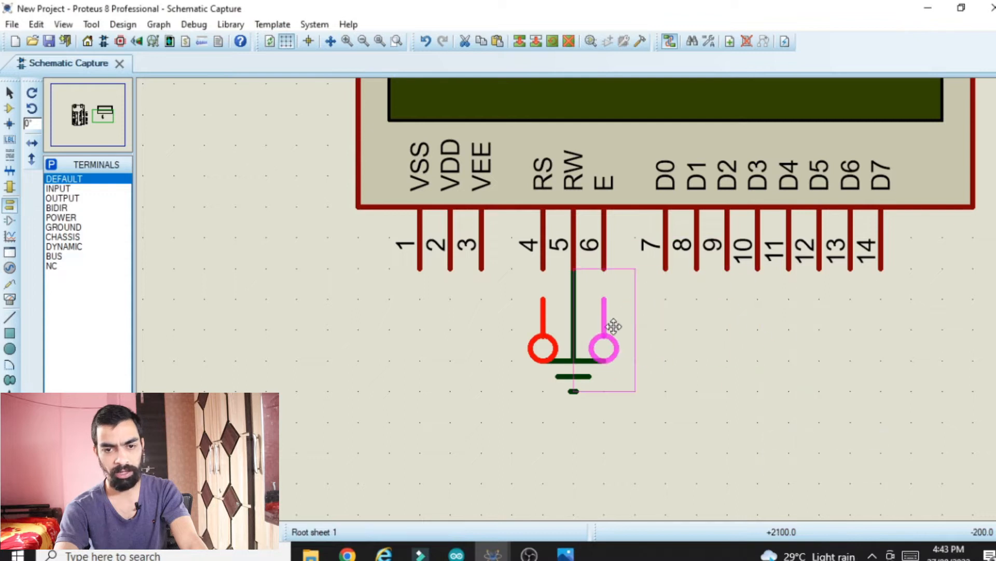
click(613, 327)
- Paste four more copies of the terminal, one beneath each of the LCD's D4, D5, D6 and D7 pins
right_click(822, 326)
click(895, 425)
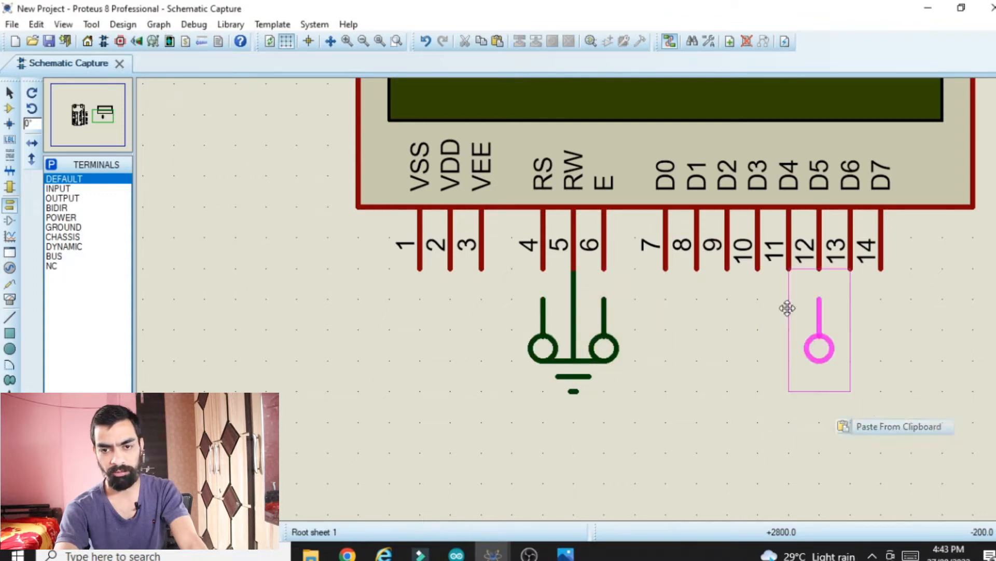
click(794, 327)
right_click(823, 325)
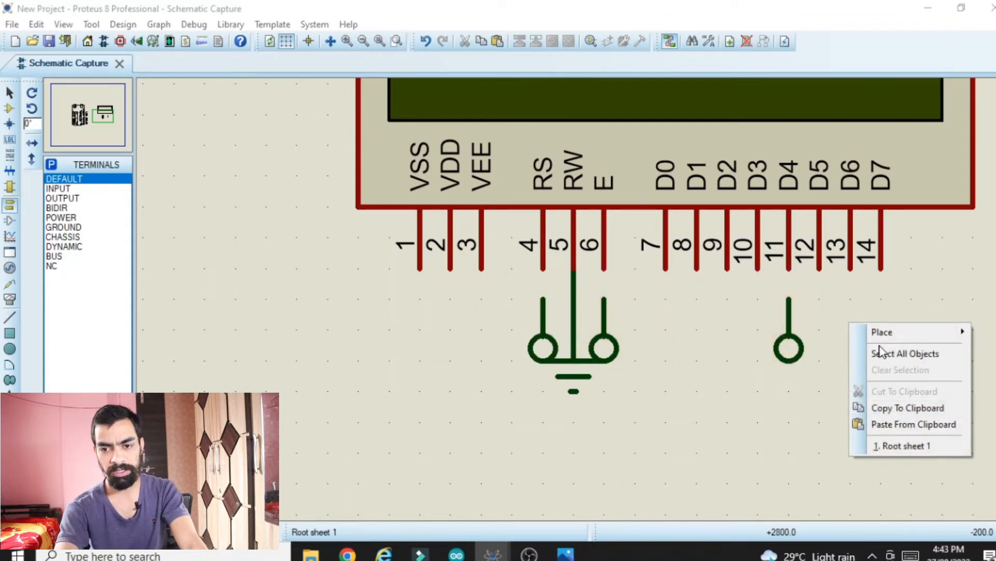
click(908, 421)
click(814, 322)
right_click(781, 323)
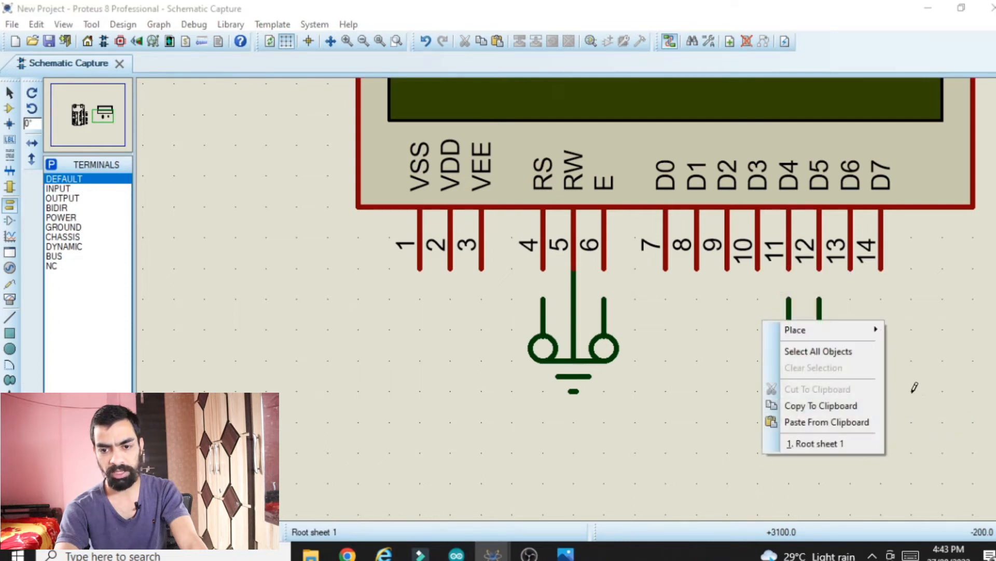
click(857, 423)
click(836, 326)
right_click(912, 330)
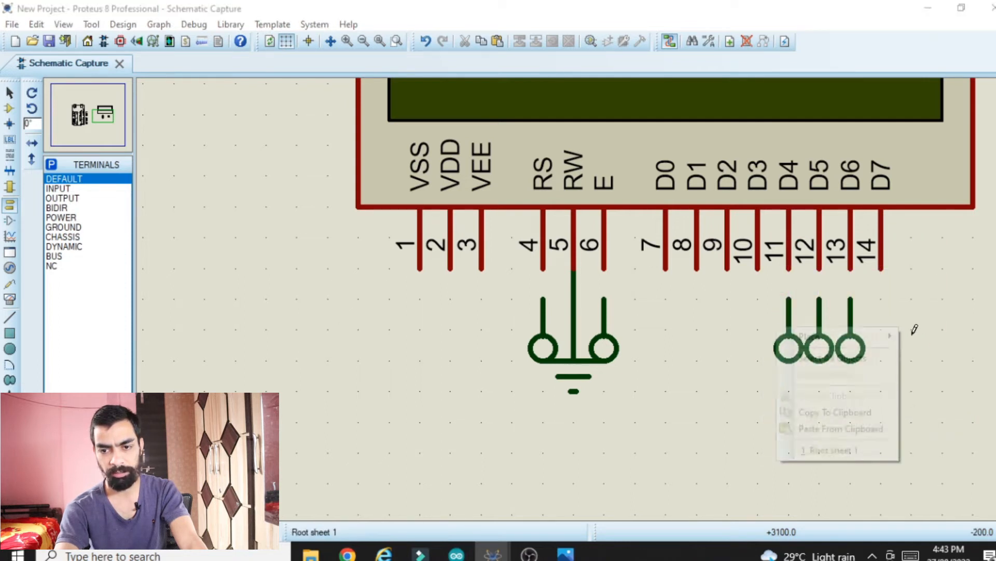
click(877, 429)
click(882, 318)
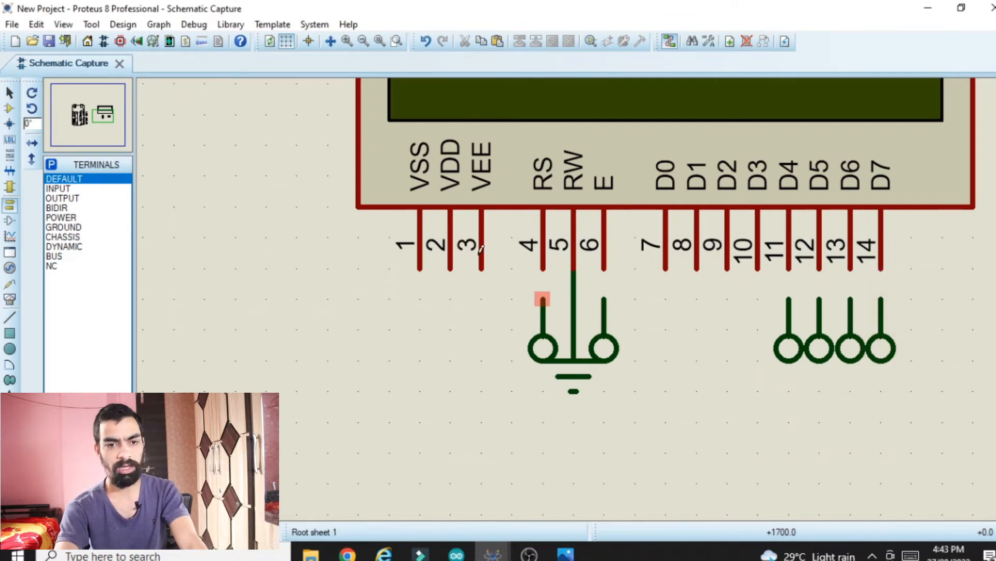
- Wire the LCD's RS and E pins to the terminals beneath them
click(543, 269)
click(543, 300)
click(604, 269)
click(603, 300)
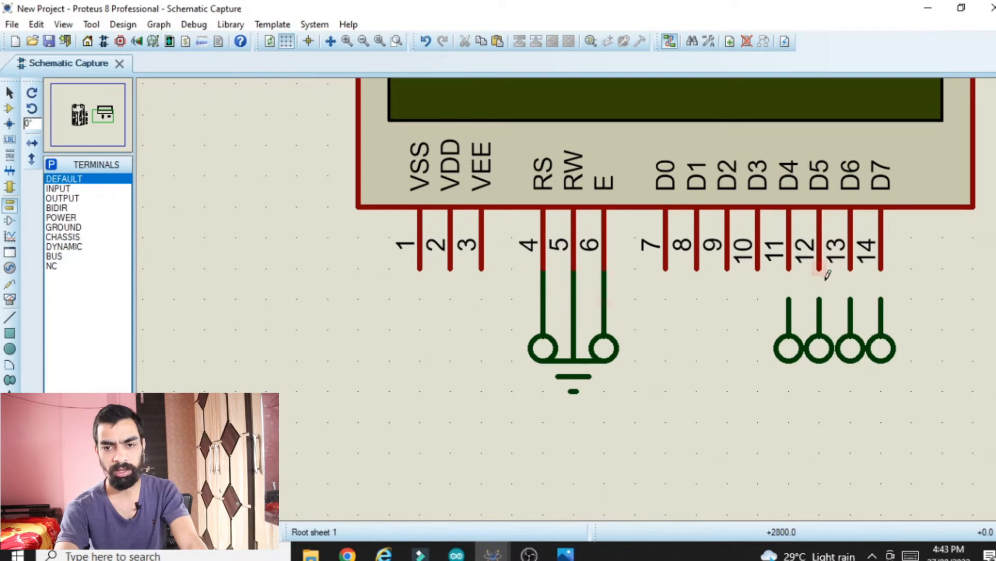
- Wire the LCD's D4, D5, D6 and D7 pins to the terminals beneath them
click(789, 268)
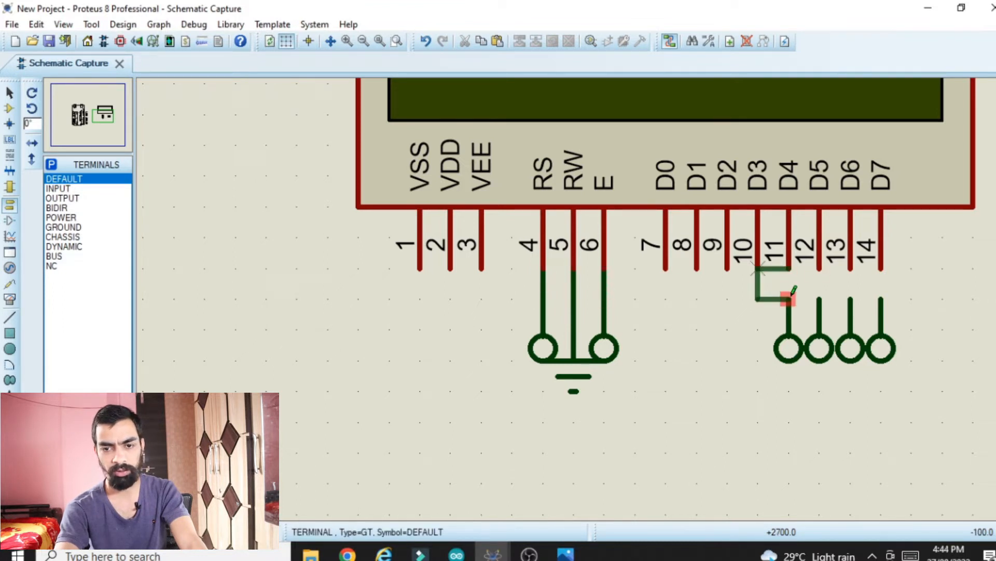
click(788, 299)
click(819, 268)
click(820, 299)
click(850, 268)
click(849, 299)
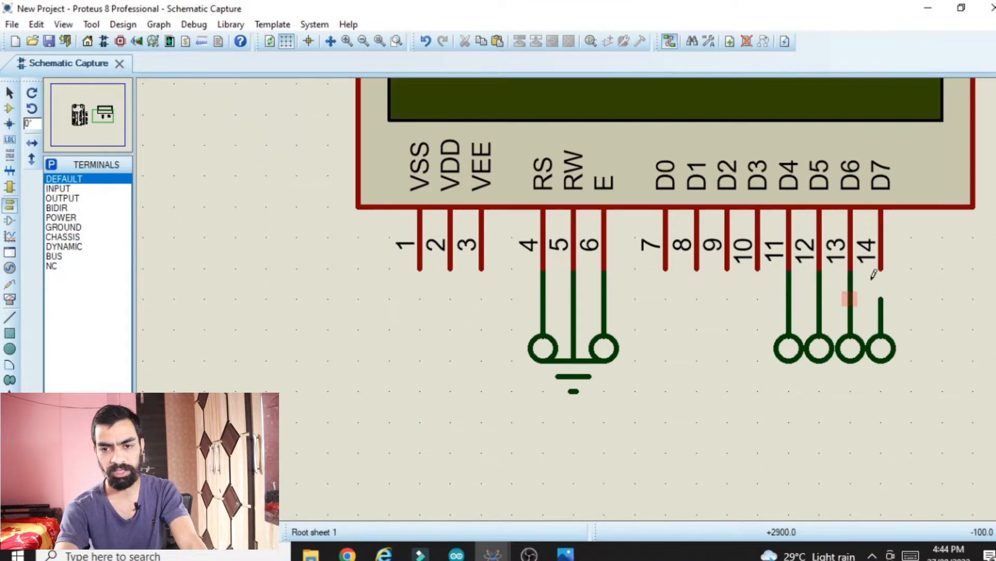
click(881, 269)
click(881, 299)
- Label the terminals wired to the LCD's RS and E pins as GPIO2 and GPIO3
scroll(547, 322, down, 3)
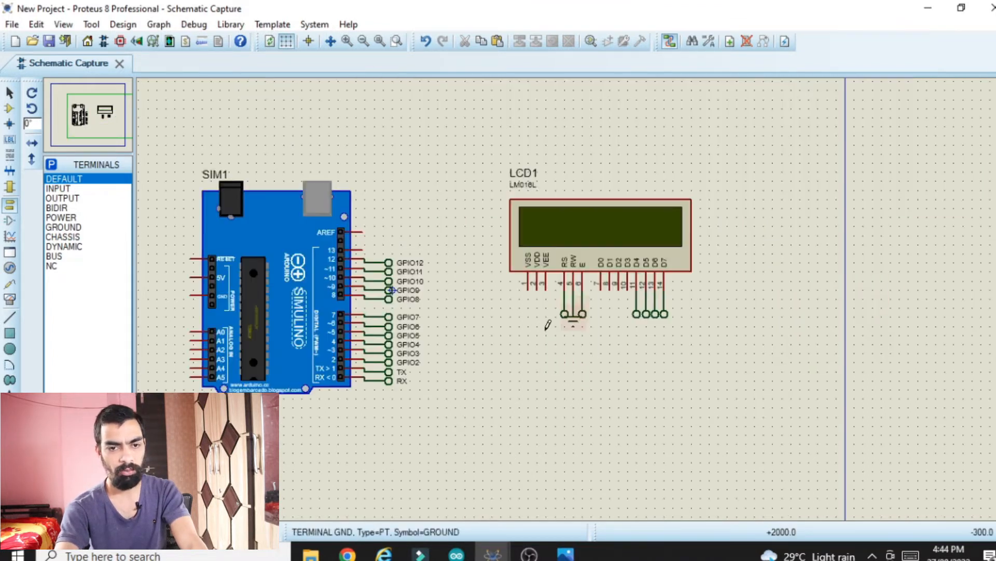
scroll(574, 312, up, 2)
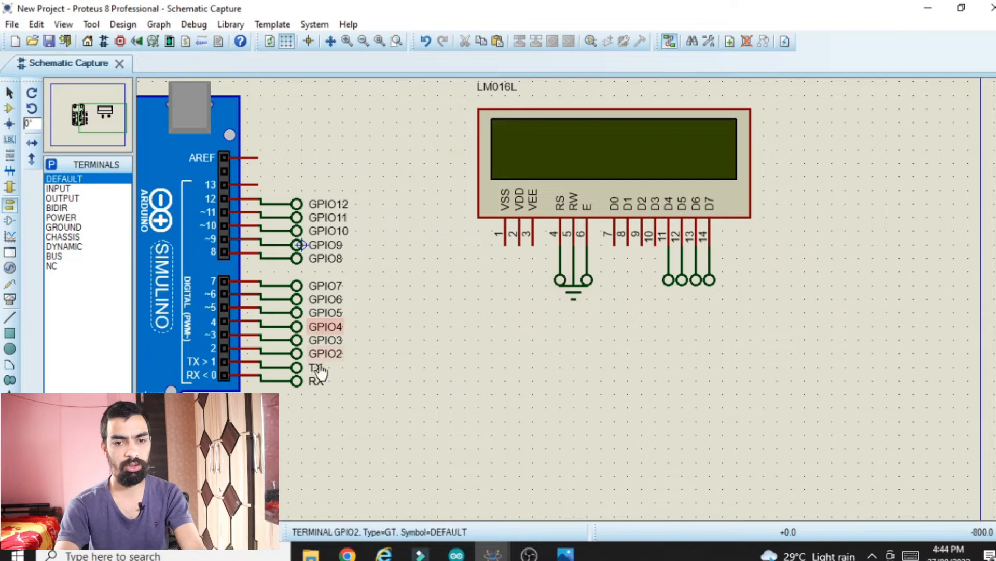
double_click(560, 280)
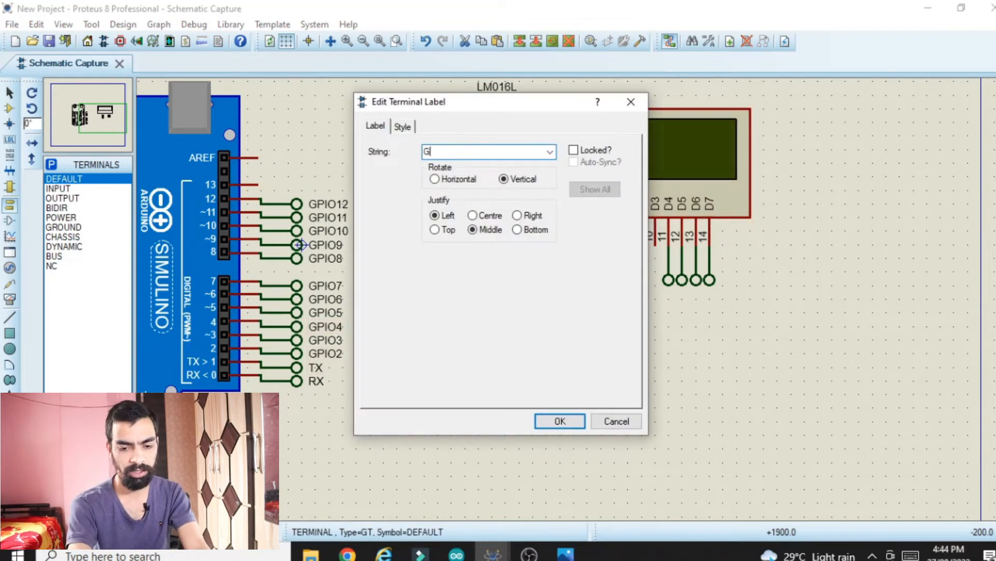
click(559, 421)
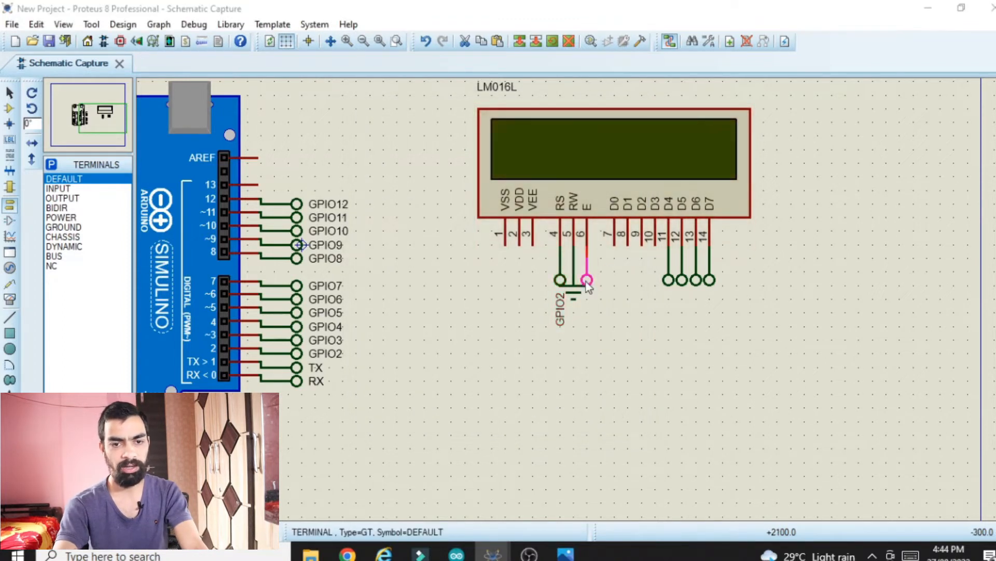
double_click(587, 281)
text(GPIO)
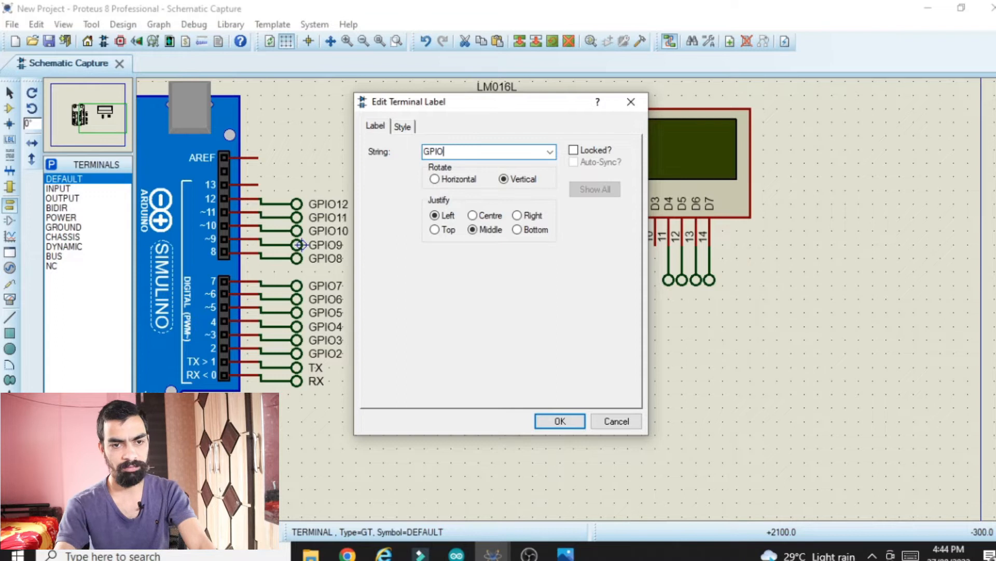
text(3)
key(Return)
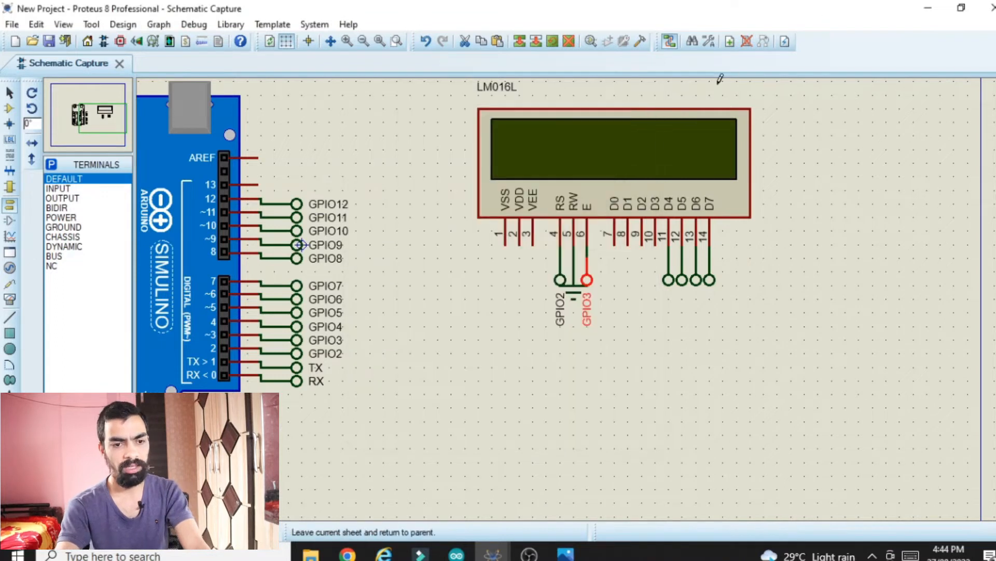
- Label the terminals wired to the LCD's D4 and D5 pins as GPIO4 and GPIO5
double_click(669, 280)
text(GPIO4)
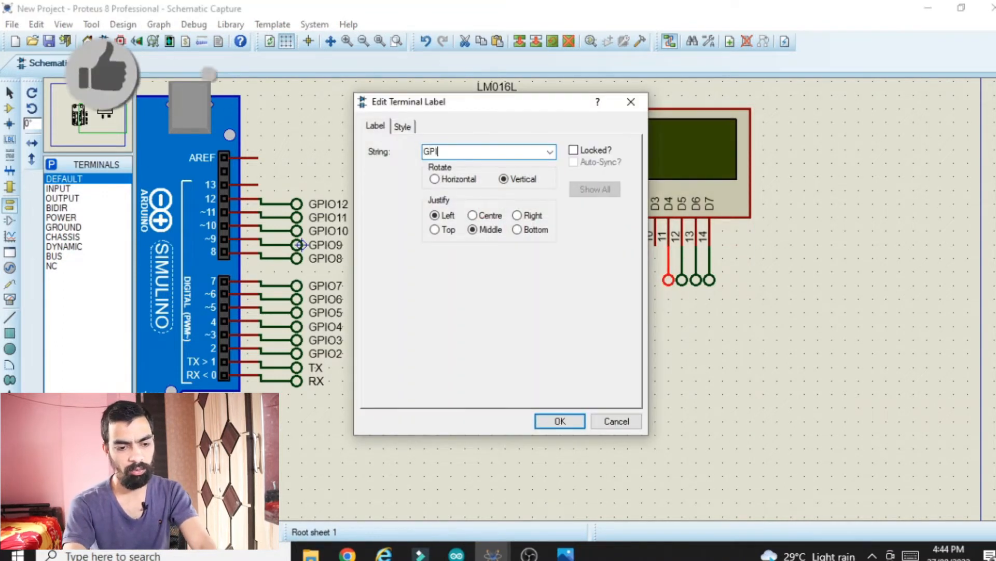
click(560, 421)
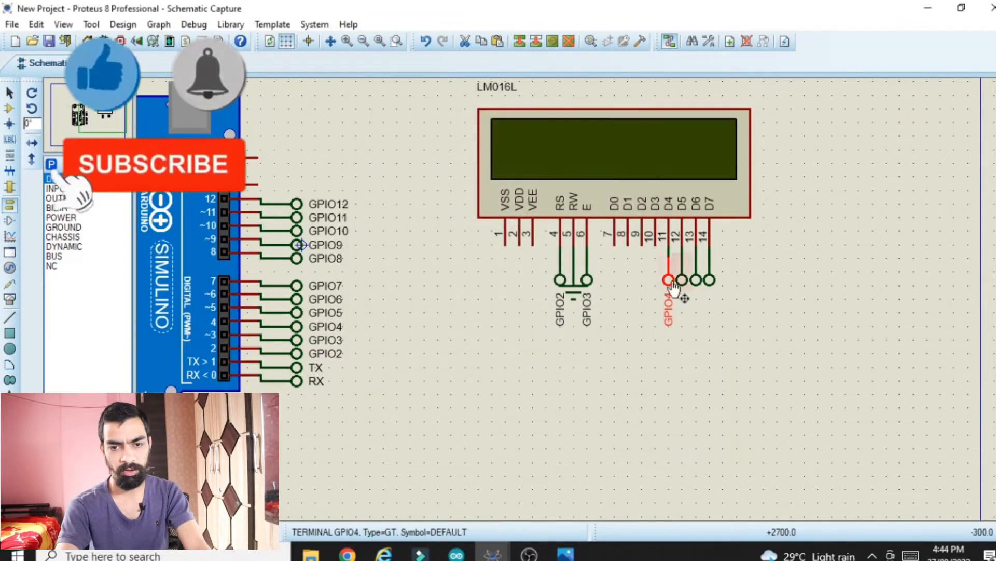
double_click(682, 280)
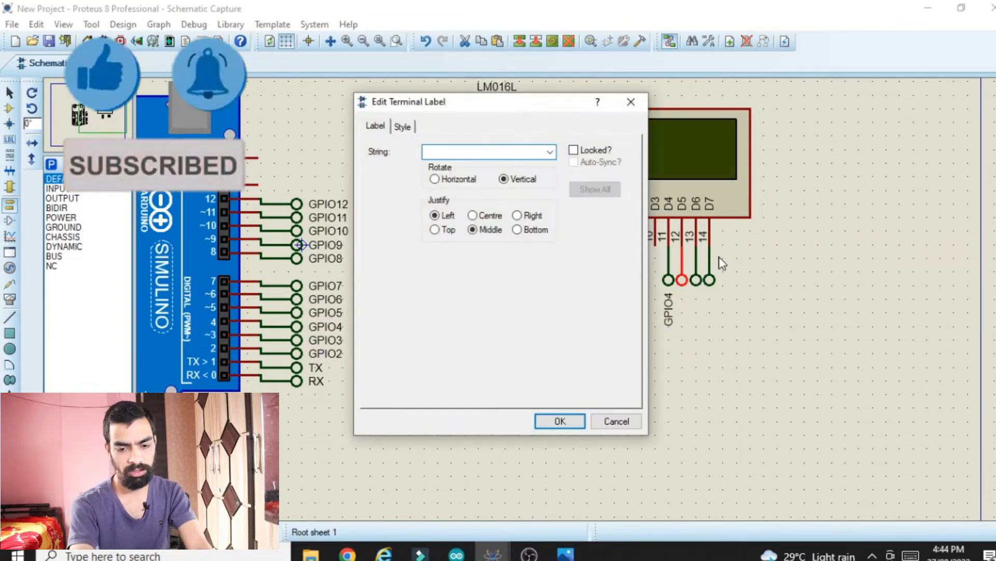
text(GPIO5)
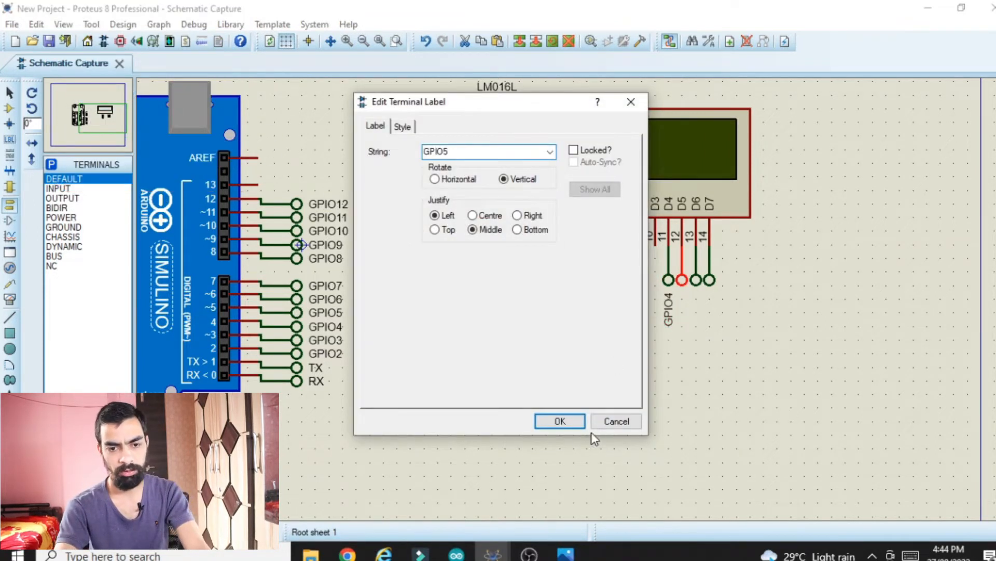
click(561, 422)
- Label the terminals wired to the LCD's D6 and D7 pins as GPIO6 and GPIO7
double_click(697, 280)
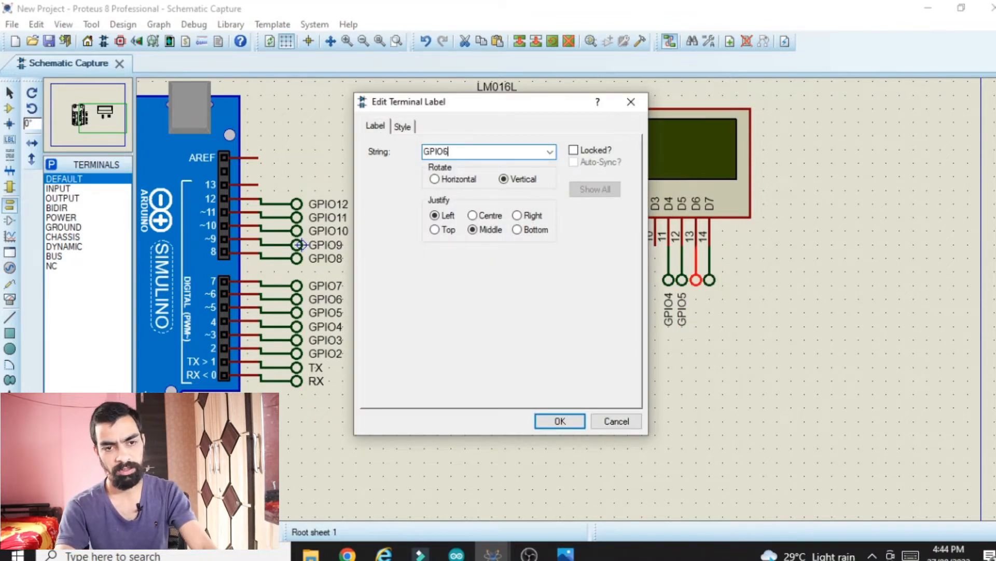
click(583, 425)
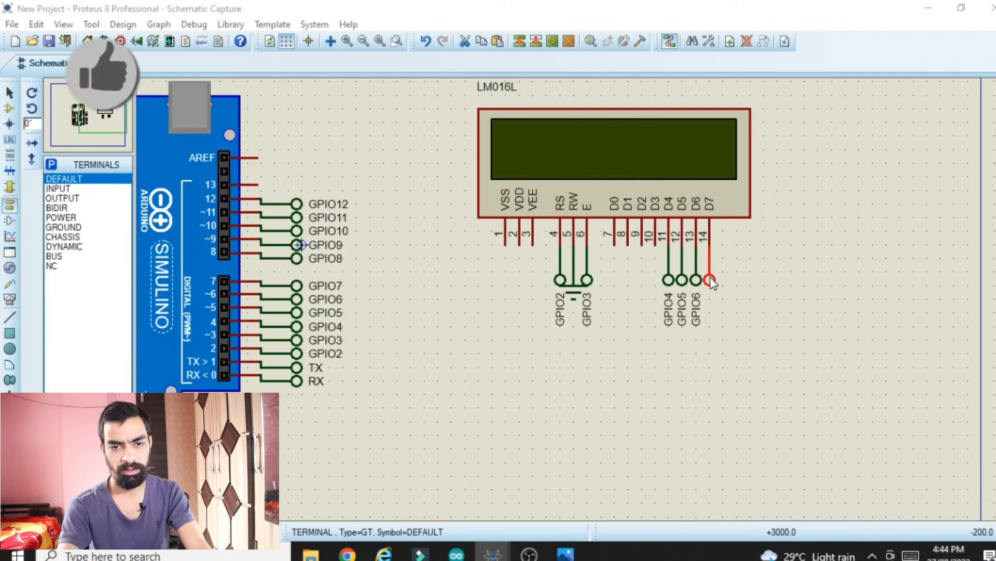
double_click(709, 280)
text(GPIO7)
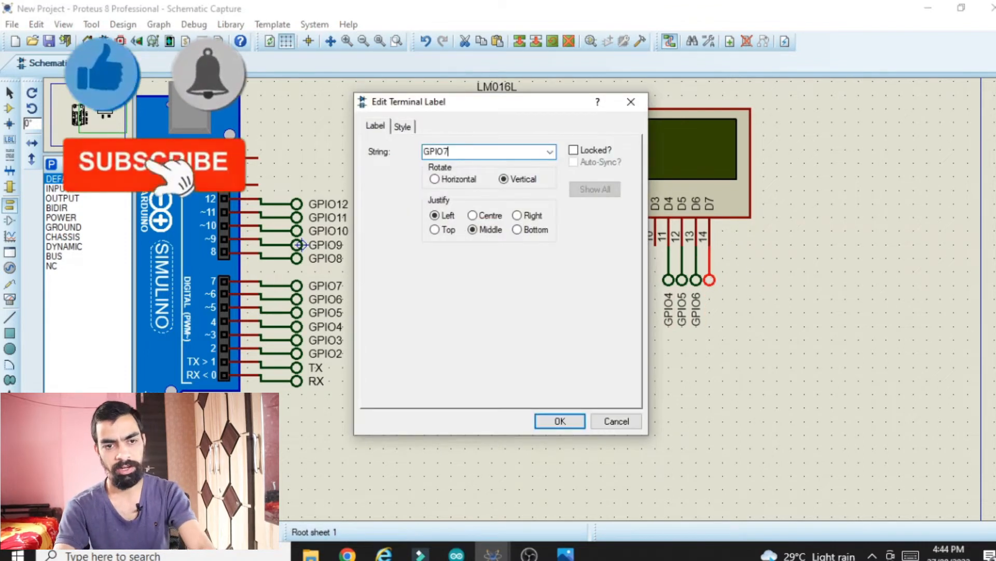
click(563, 420)
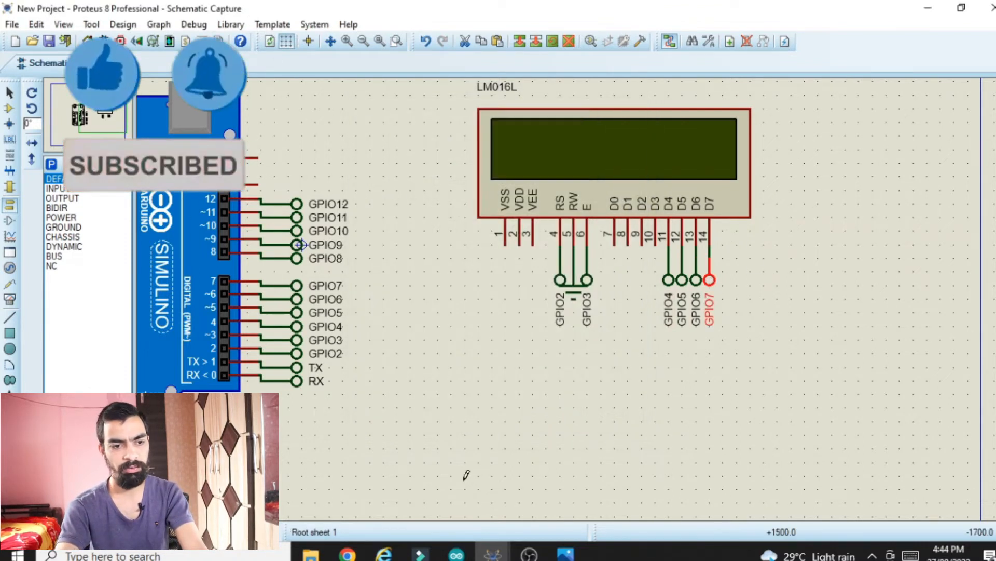
drag(140, 460, 136, 461)
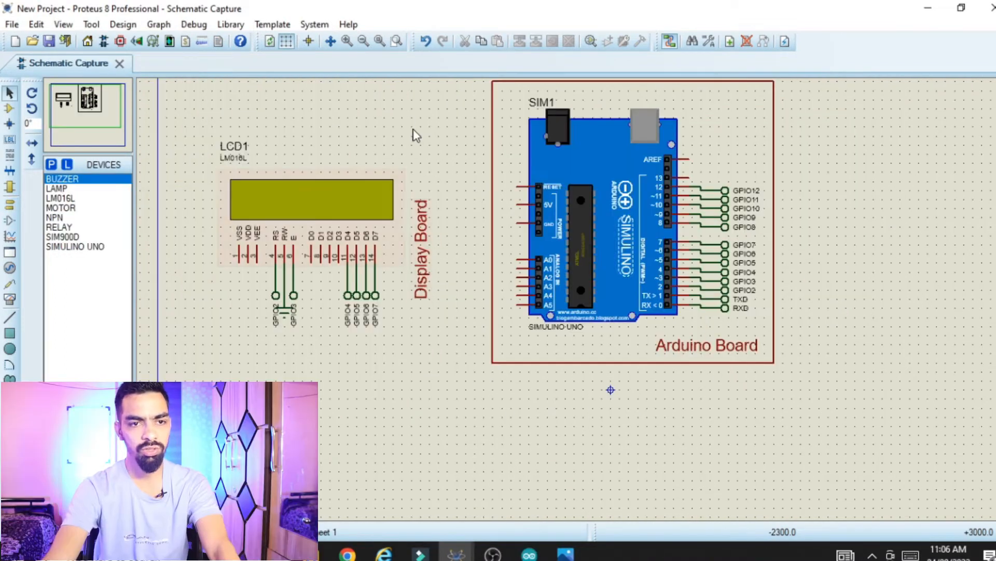
- Search the device library for "sim900", pick the SIM900D GSM module and place it below the LCD and Arduino board
drag(412, 134, 465, 145)
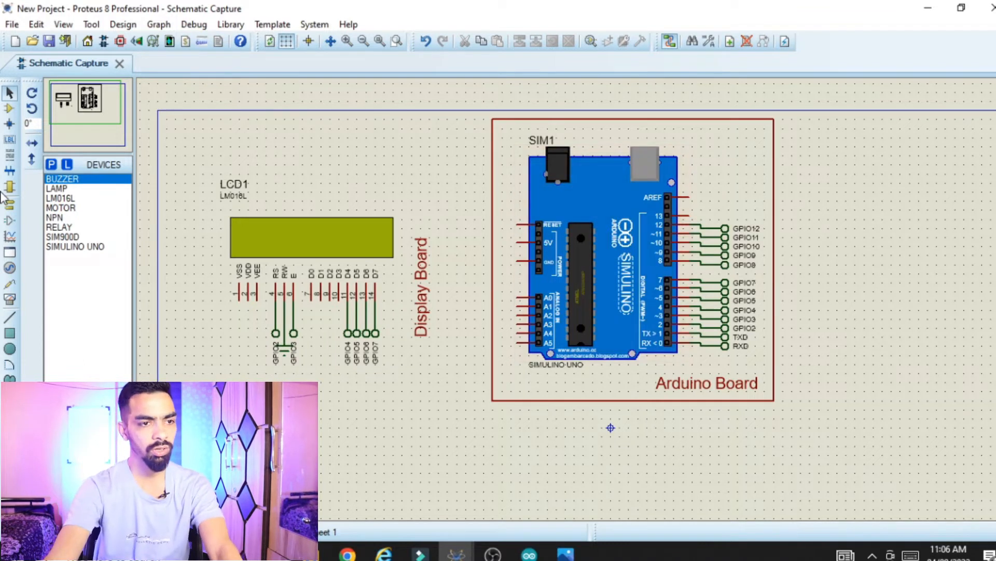
click(9, 108)
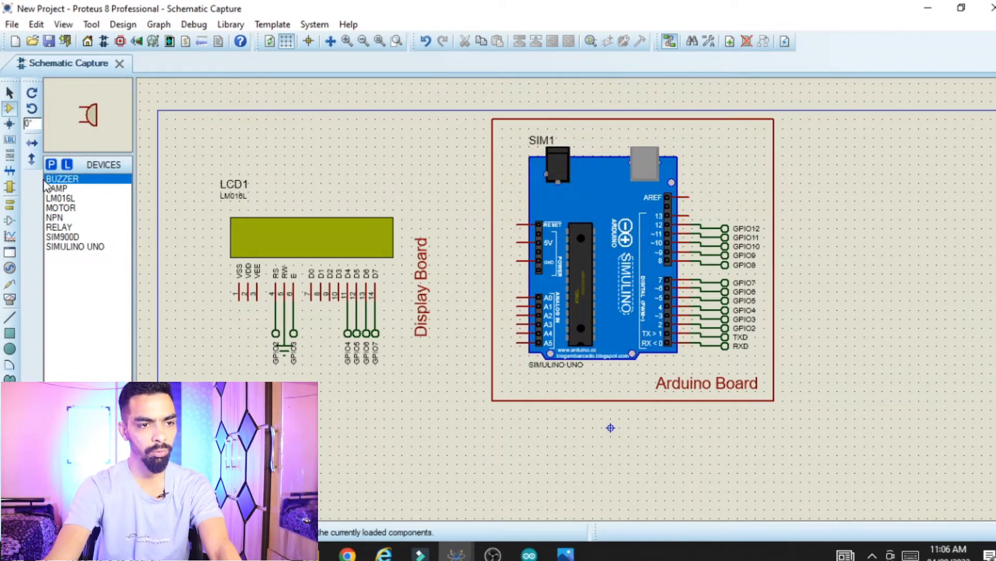
click(52, 164)
text(s)
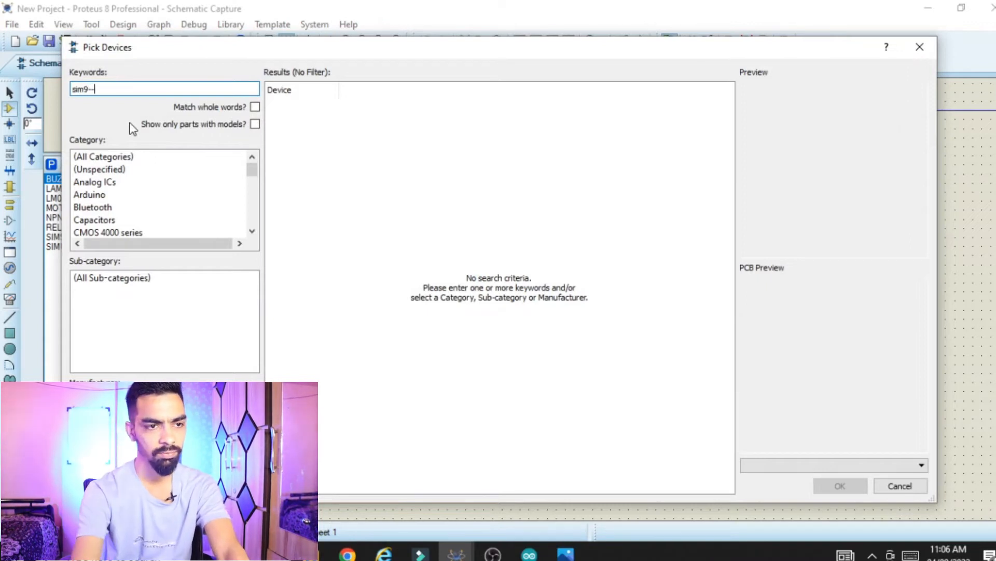
text(im9--)
key(BackSpace)
text(00)
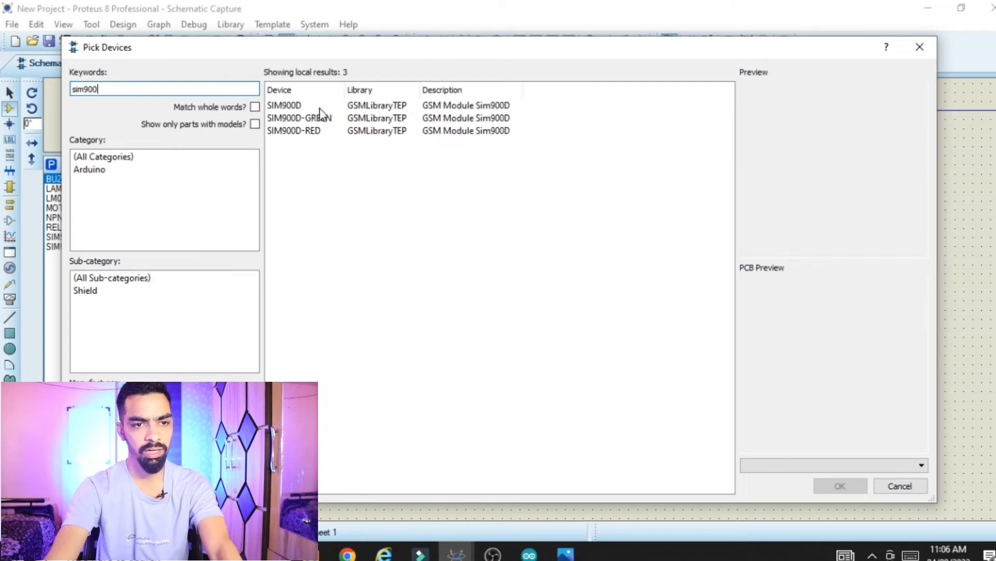
click(297, 106)
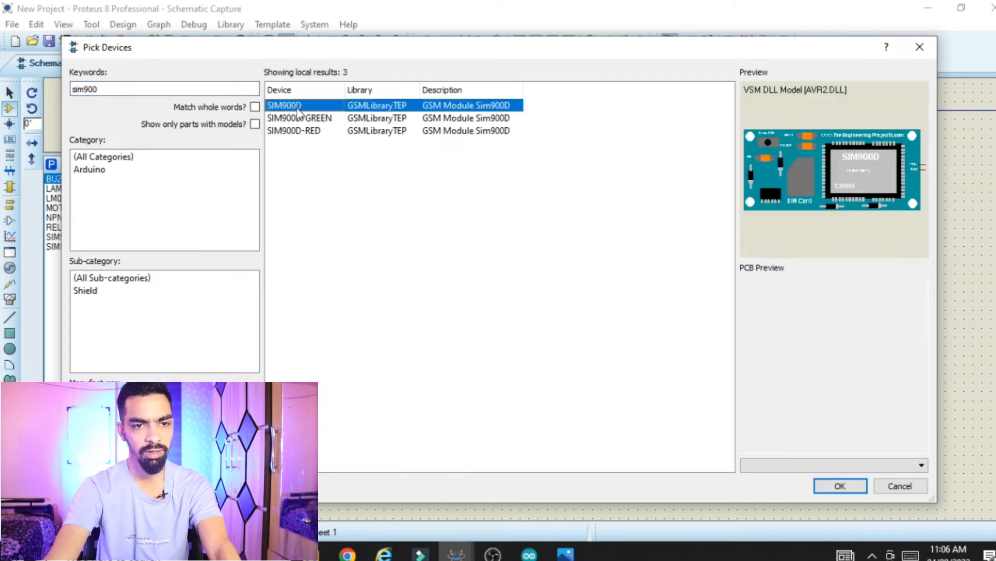
click(840, 485)
scroll(683, 338, up, 3)
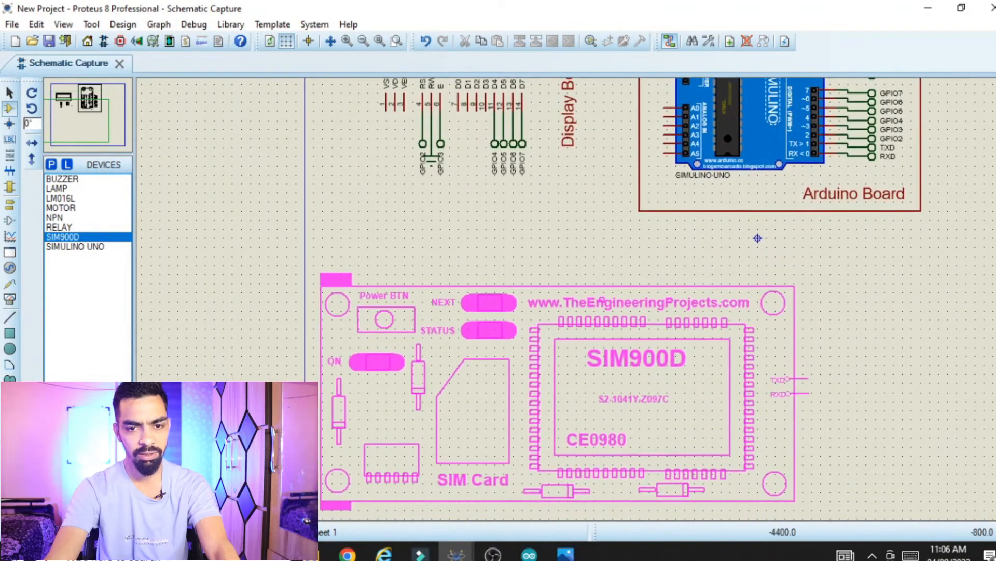
click(370, 316)
middle_click(973, 355)
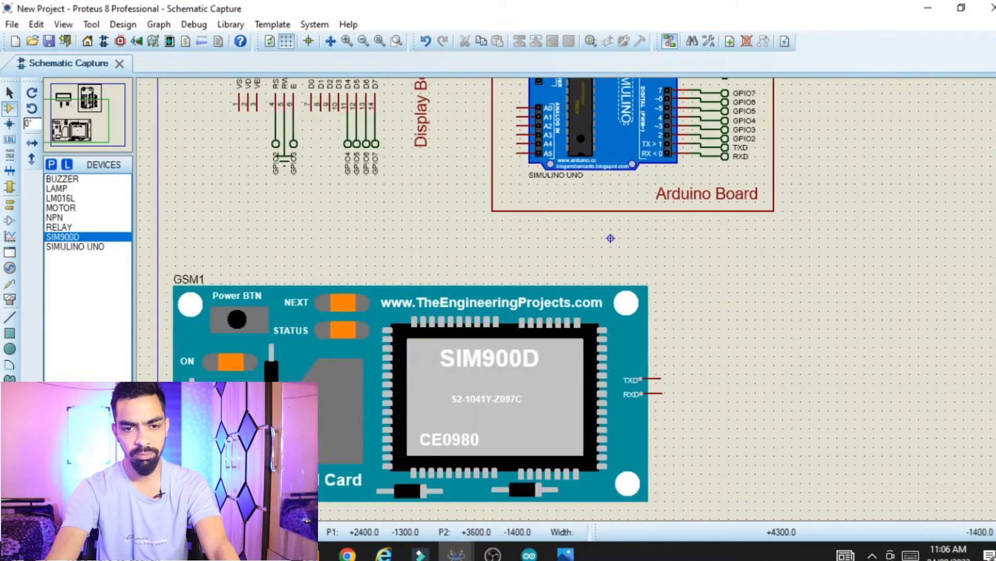
- Place a virtual terminal instrument beside the SIM900D module, leaving a gap next to its TXD and RXD pins
click(674, 354)
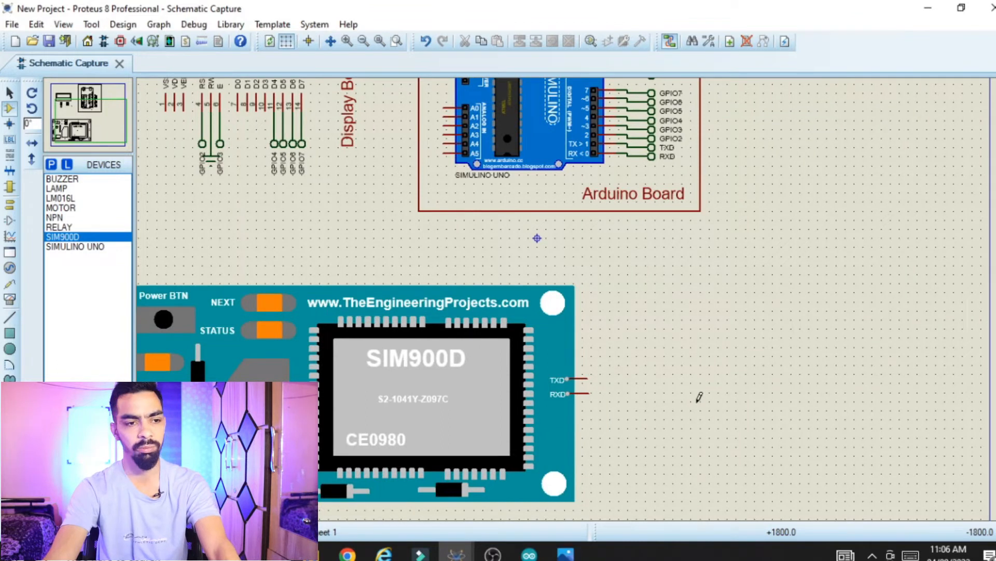
click(10, 299)
click(63, 209)
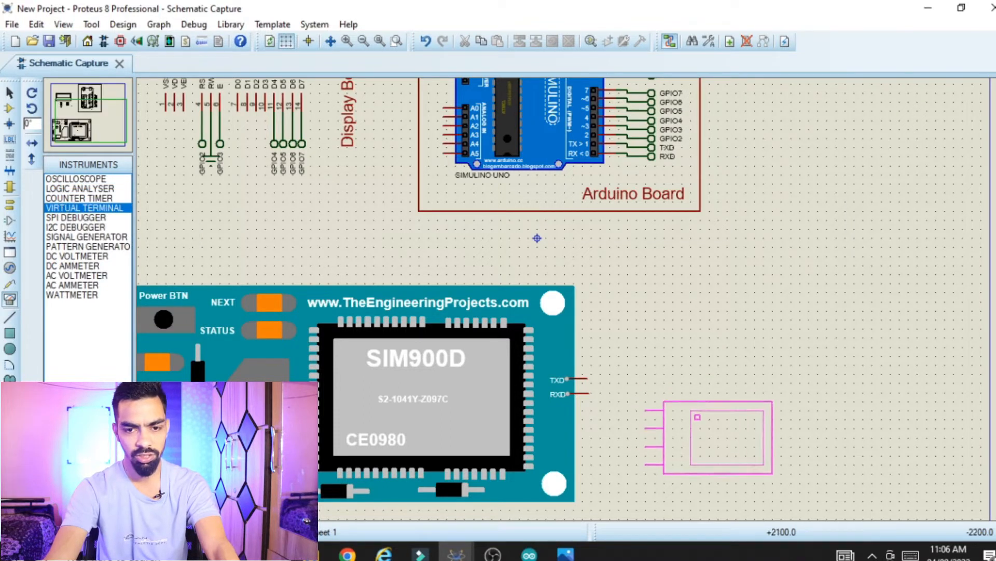
click(757, 454)
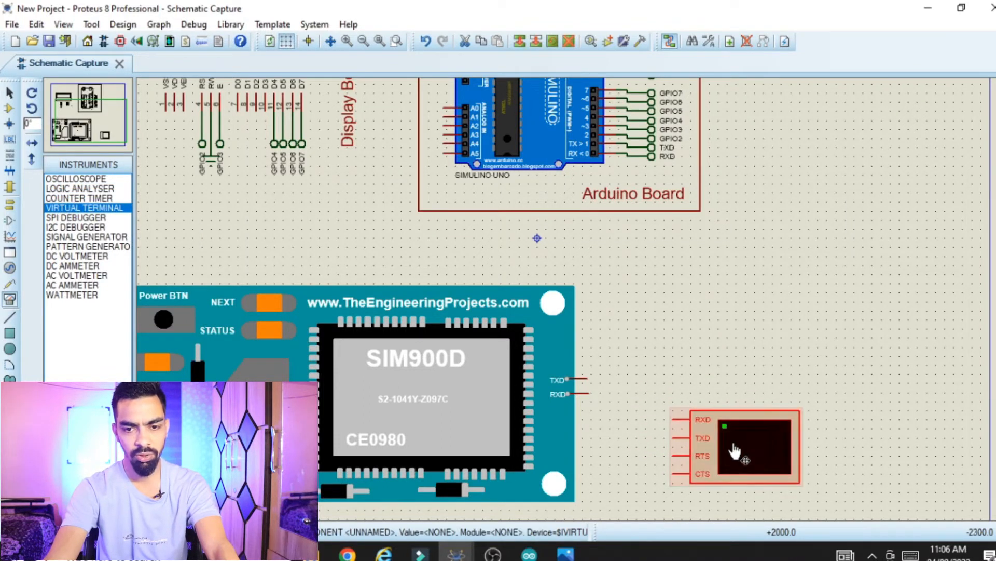
drag(712, 459, 776, 458)
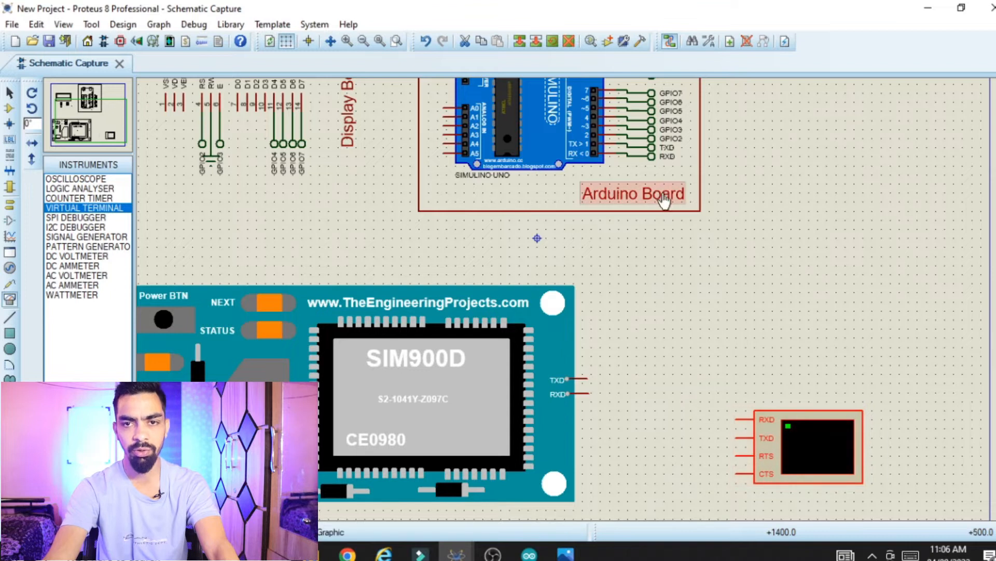
- Place two default terminals beside the virtual terminal and wire them to its RXD and TXD pins
click(15, 190)
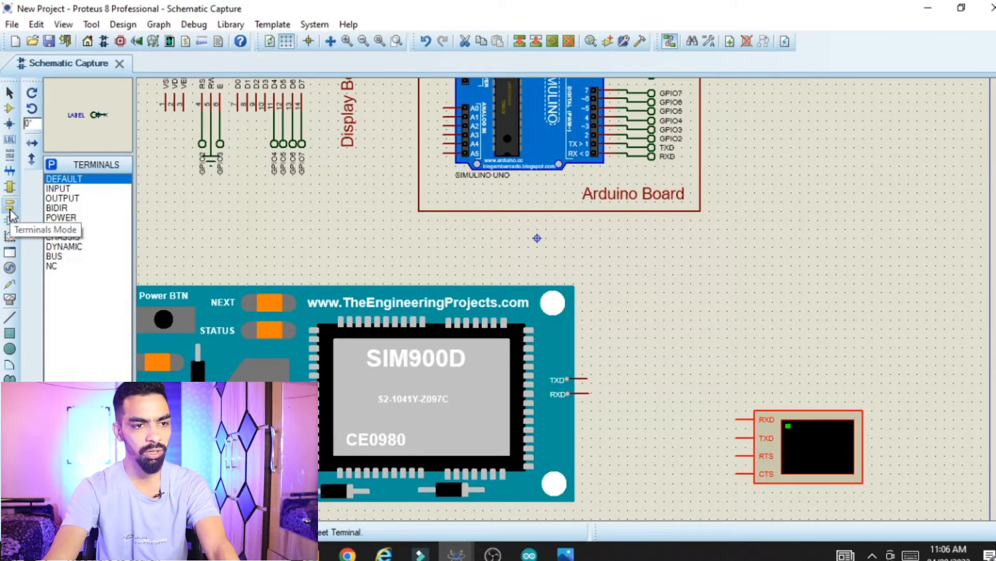
click(669, 426)
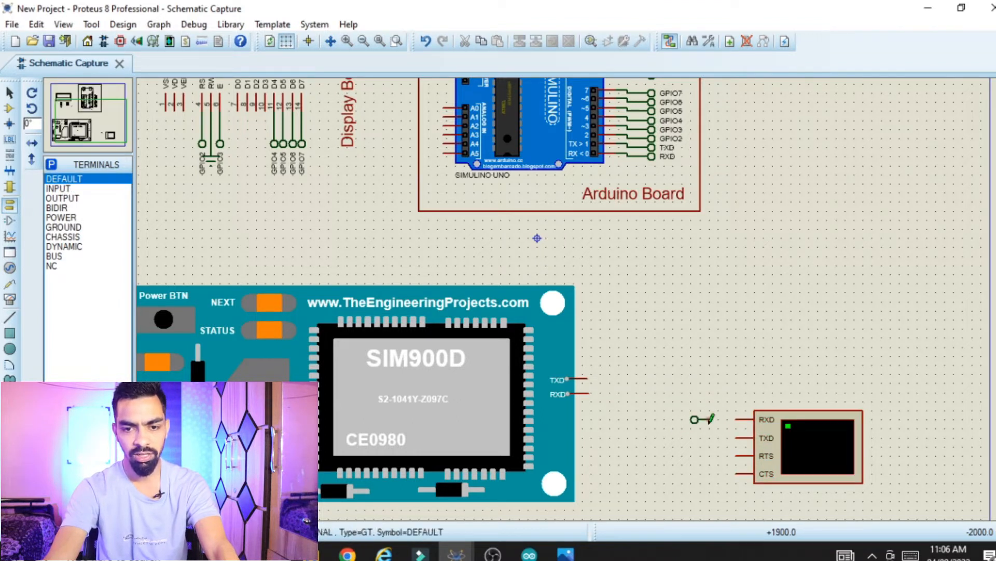
click(702, 419)
click(739, 417)
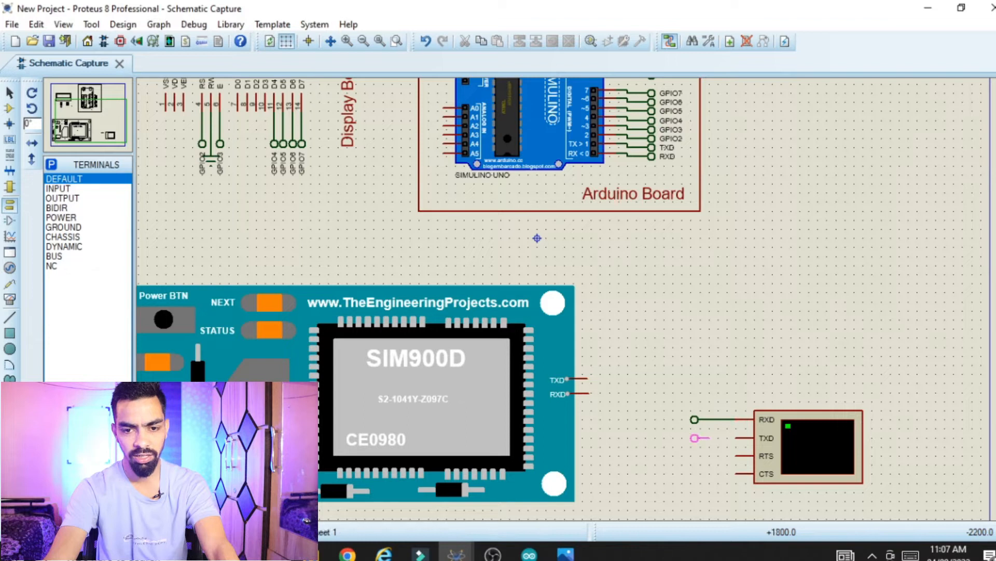
click(709, 437)
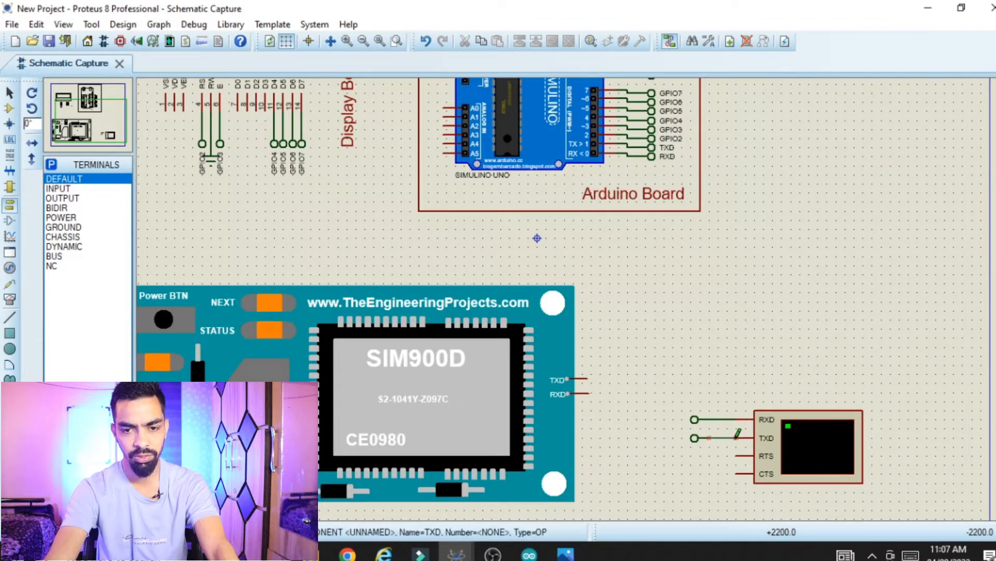
click(738, 437)
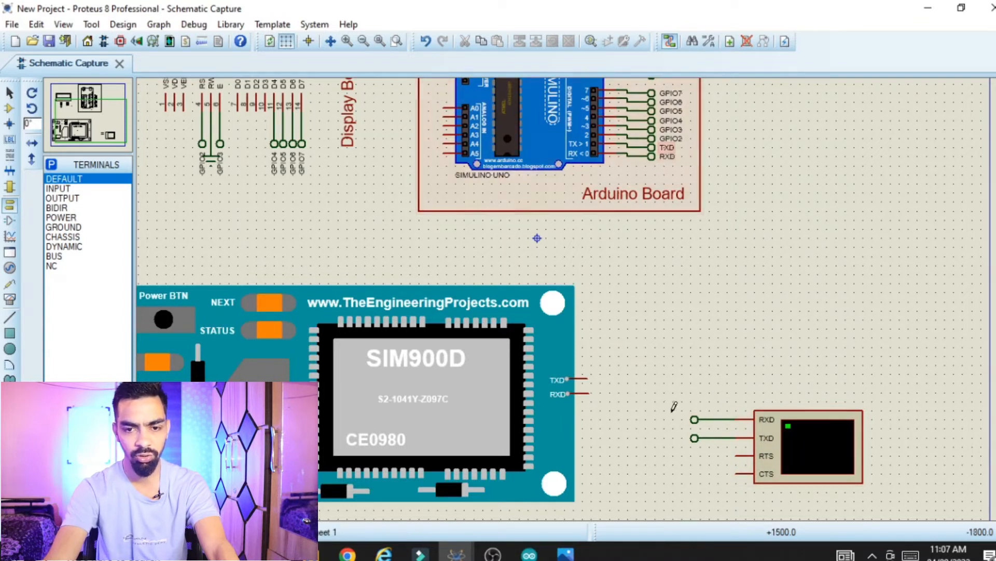
- Label the terminal on the virtual terminal's RXD pin as TXD and the one on its TXD pin as RXD
double_click(698, 419)
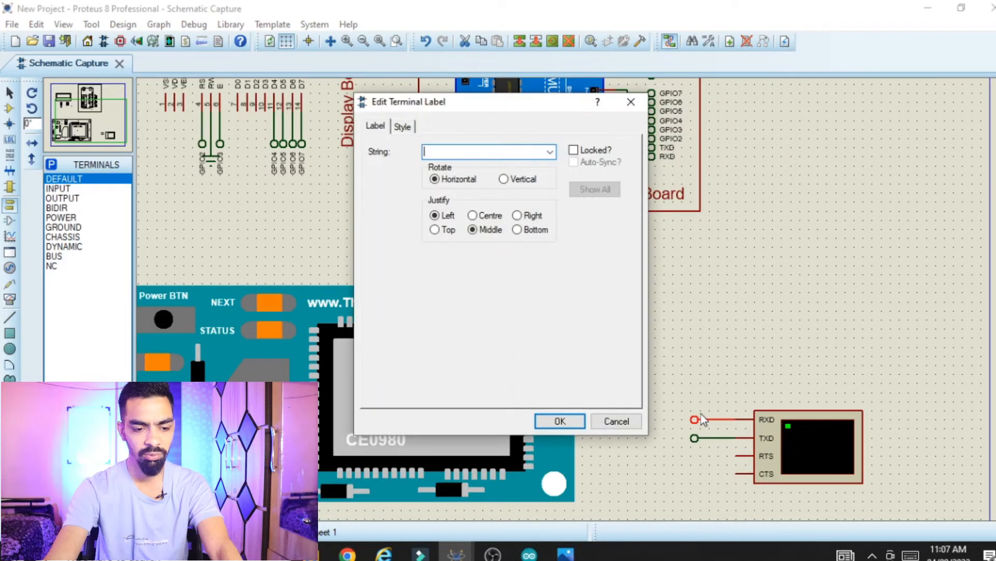
text(TXD)
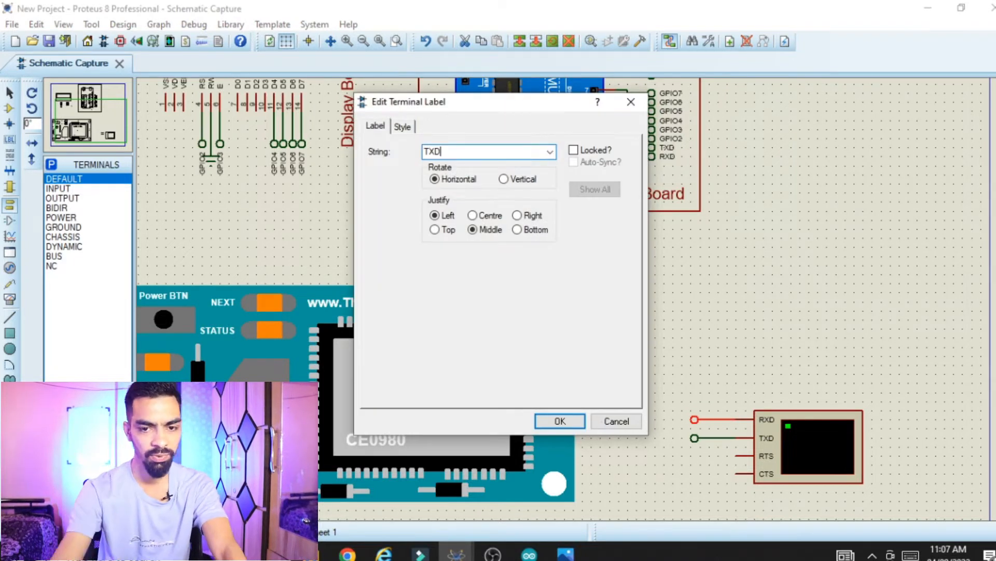
click(560, 420)
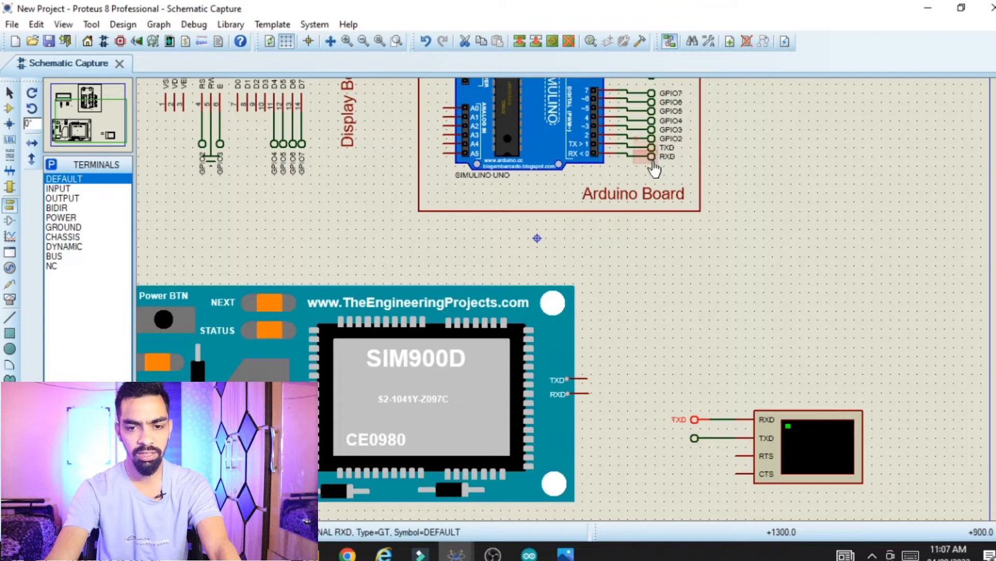
double_click(701, 441)
text(RXD)
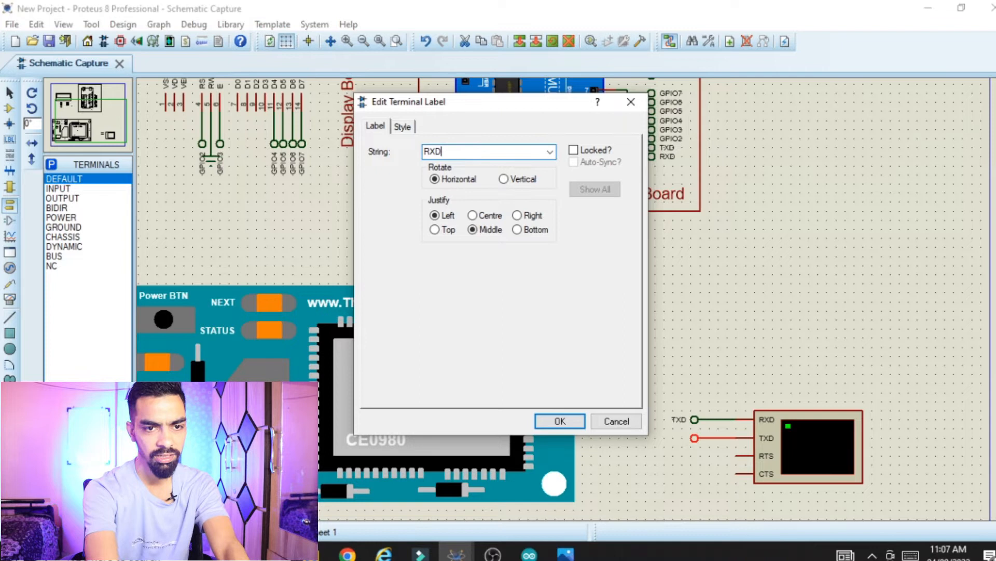
click(557, 425)
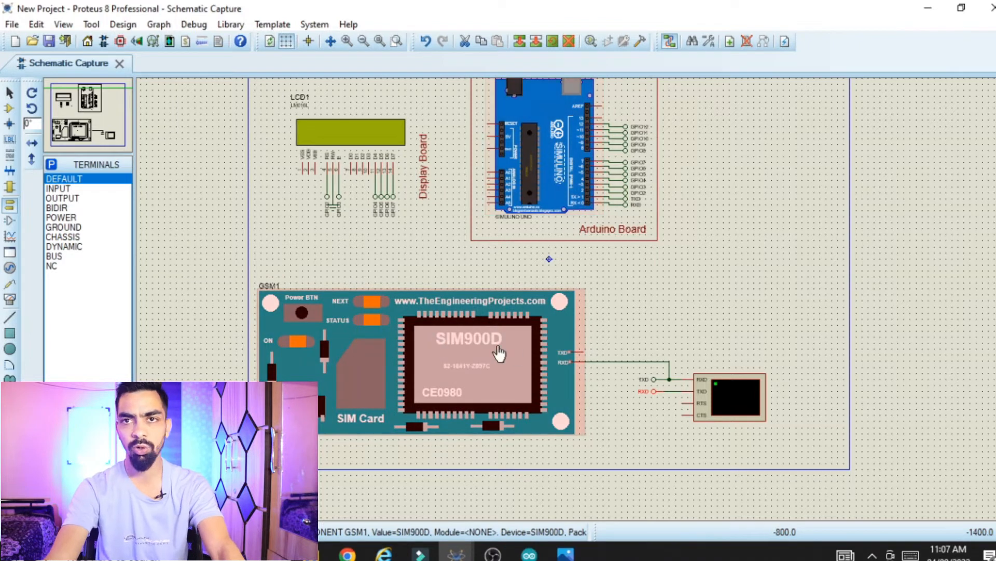
- Load GSMLibraryTEP.hex from the GSM Library for Proteus folder as the SIM900D module's program file
double_click(437, 374)
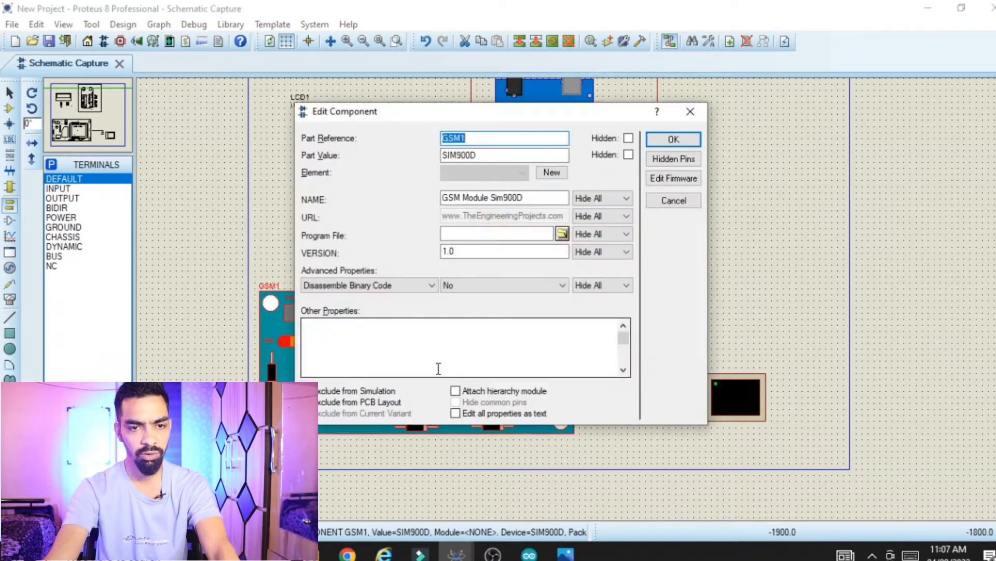
click(562, 235)
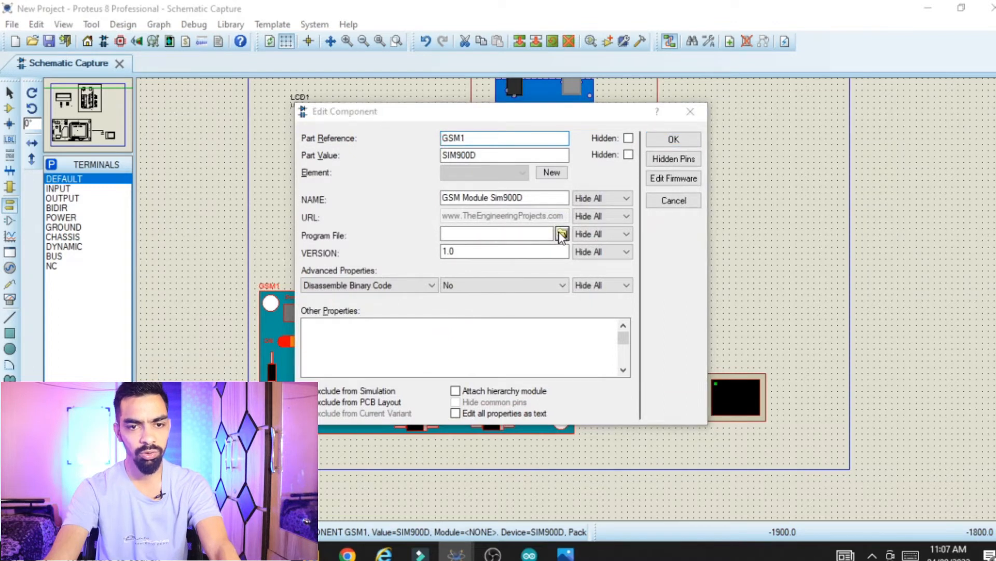
click(42, 210)
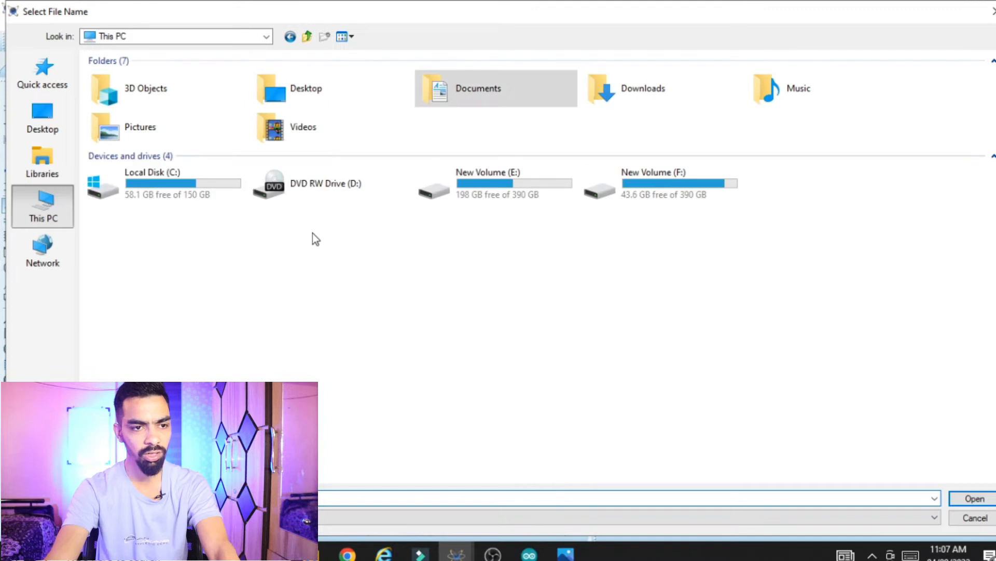
double_click(494, 192)
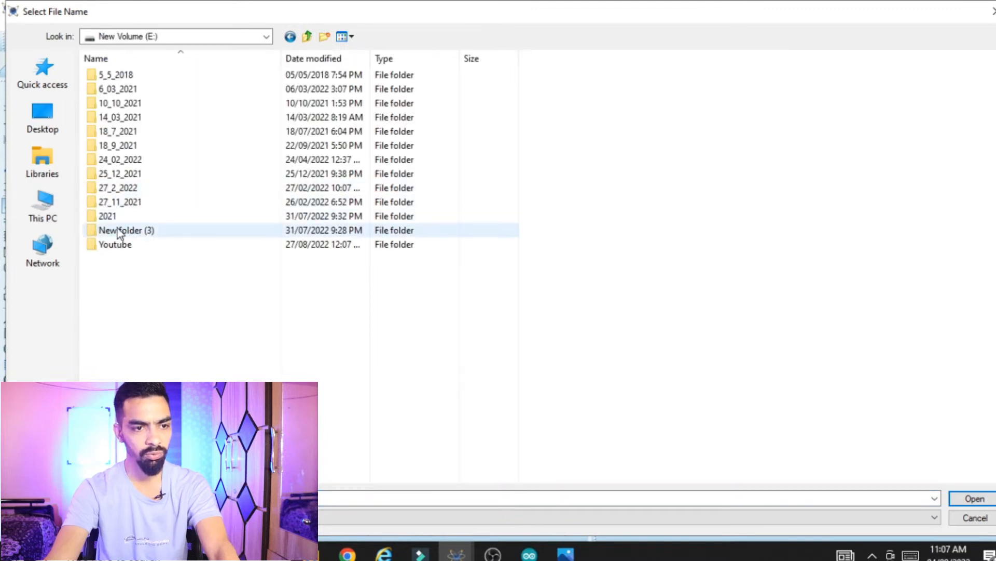
double_click(108, 245)
double_click(132, 77)
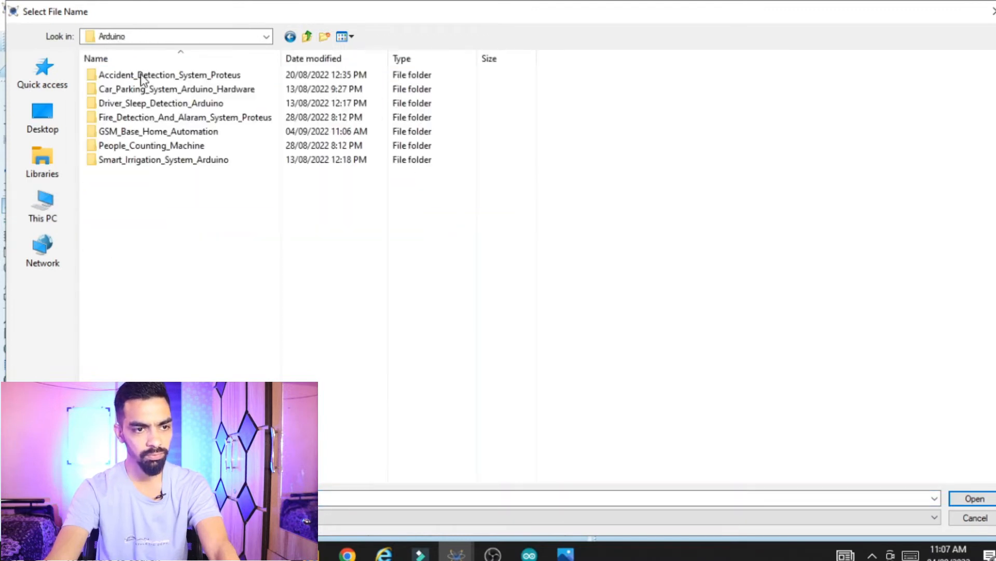
double_click(146, 132)
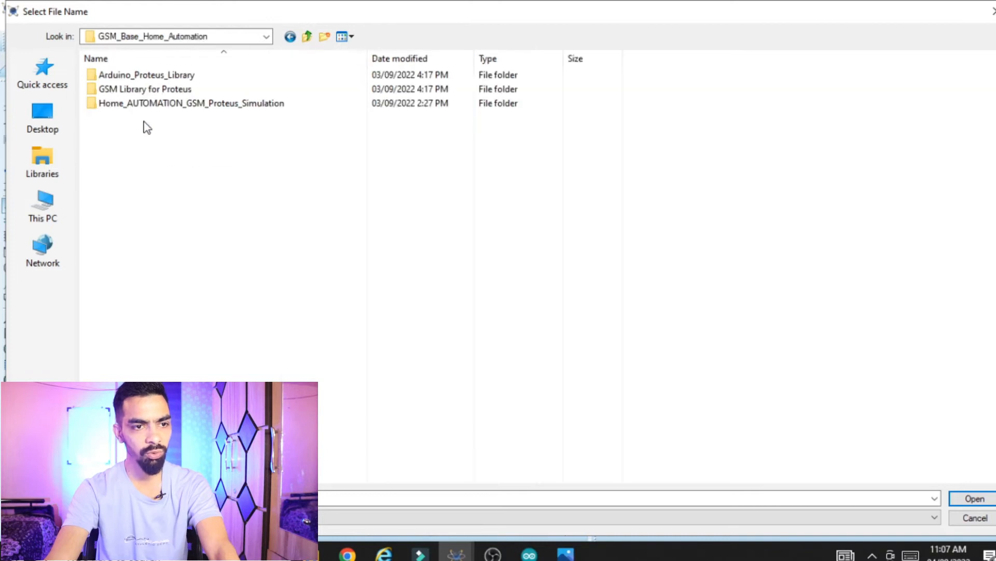
double_click(102, 90)
click(121, 77)
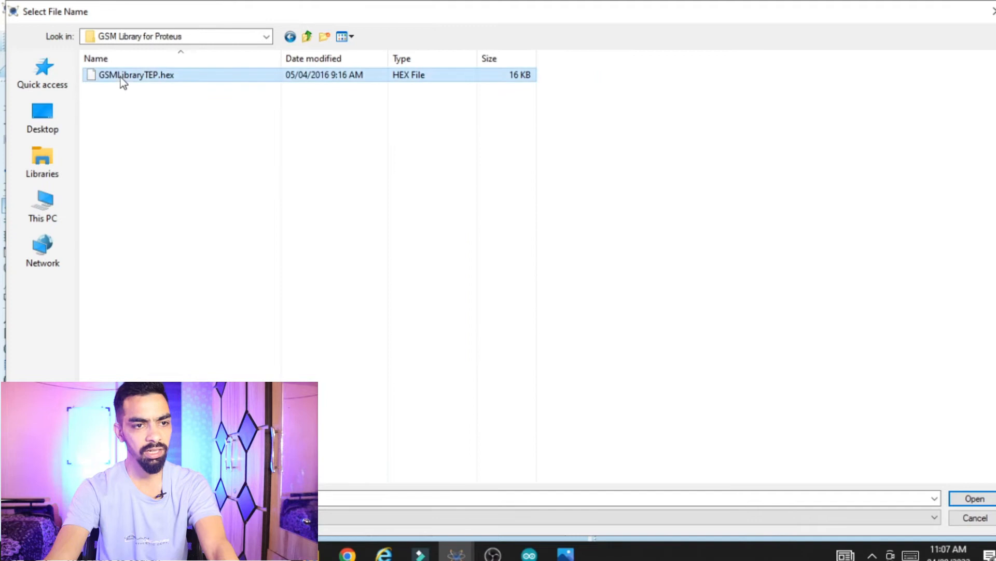
click(974, 499)
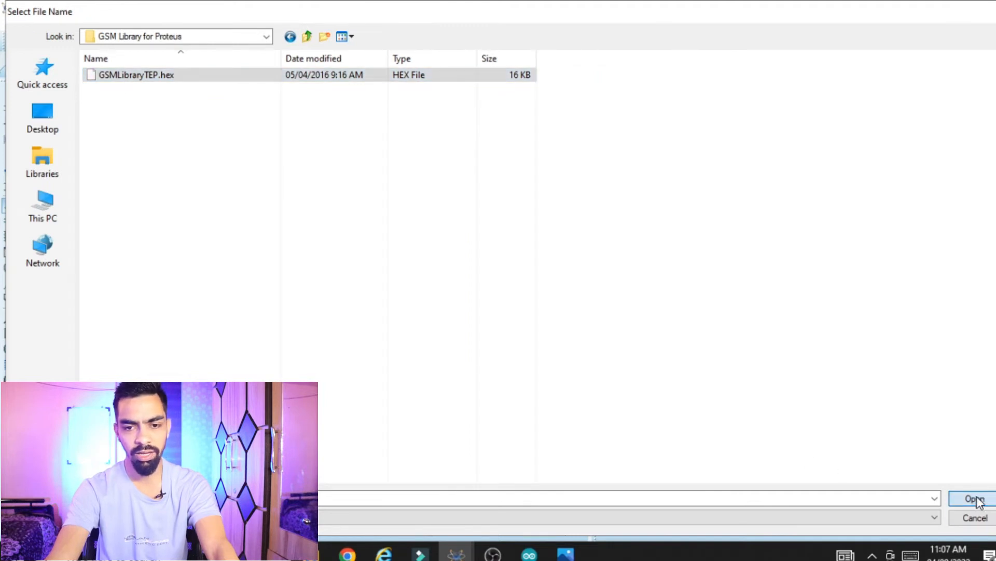
click(673, 140)
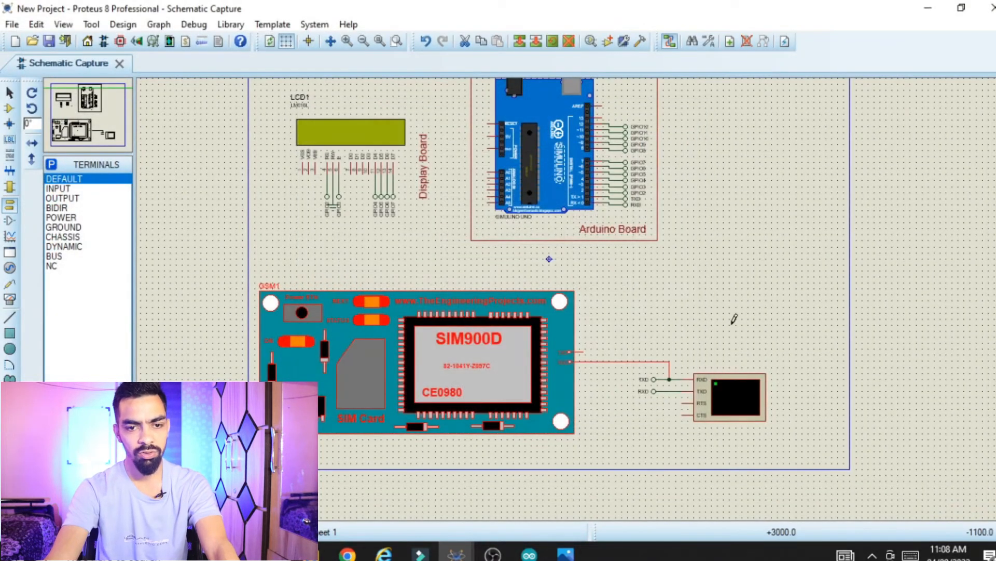
- Search the device library for "relay", pick the animated RELAY model and place one beside the Arduino board
click(735, 107)
scroll(733, 93, down, 1)
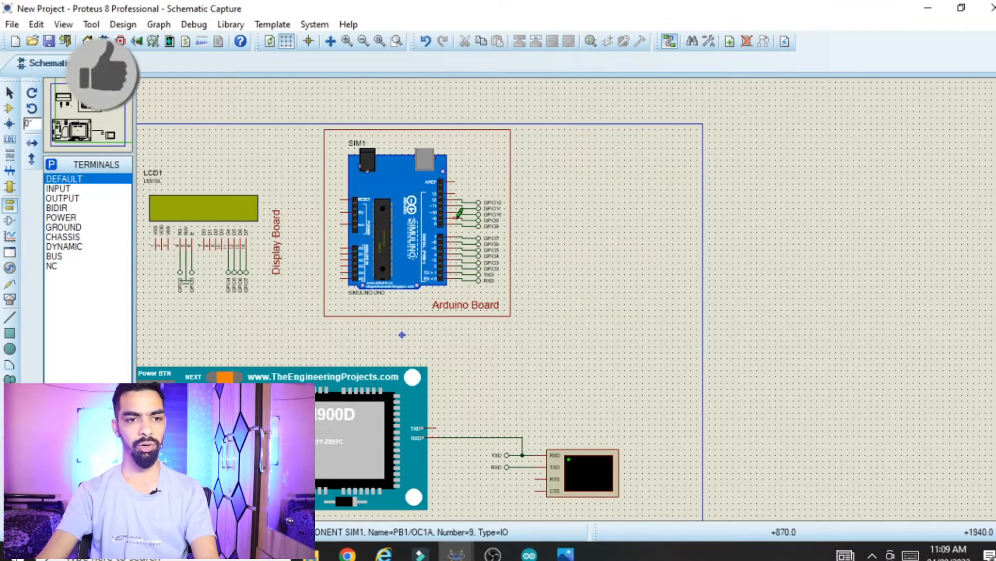
click(9, 110)
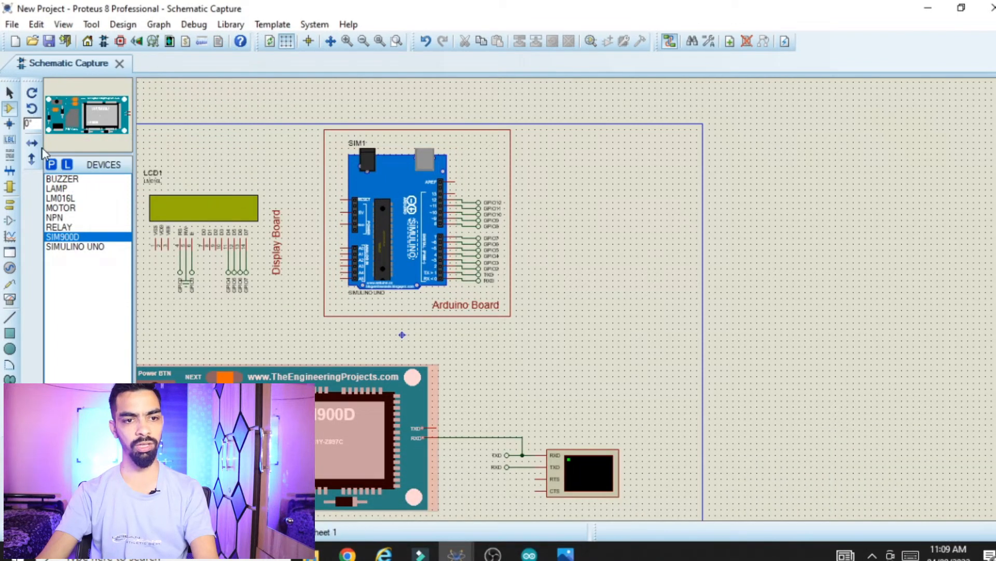
click(51, 165)
text(relay)
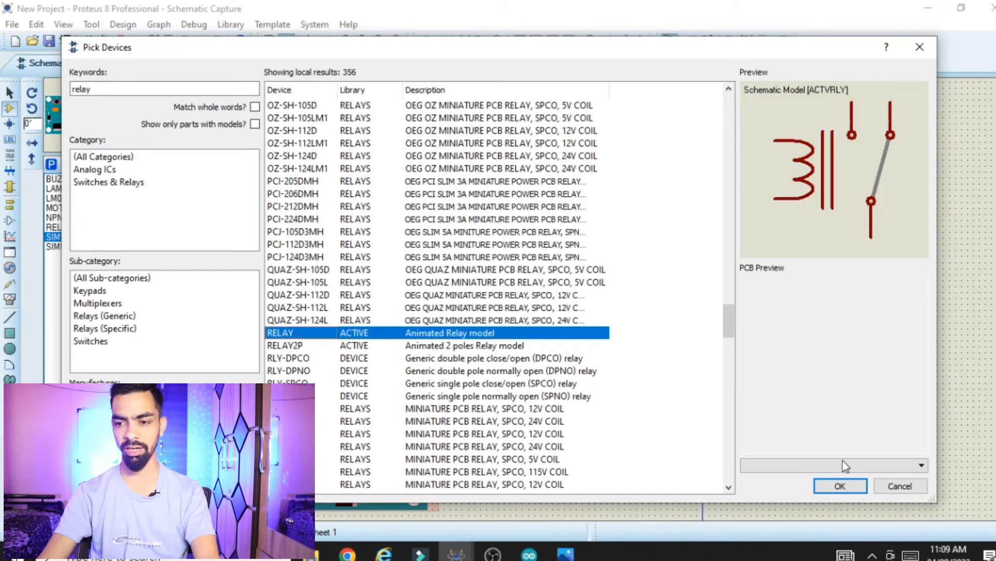
click(840, 486)
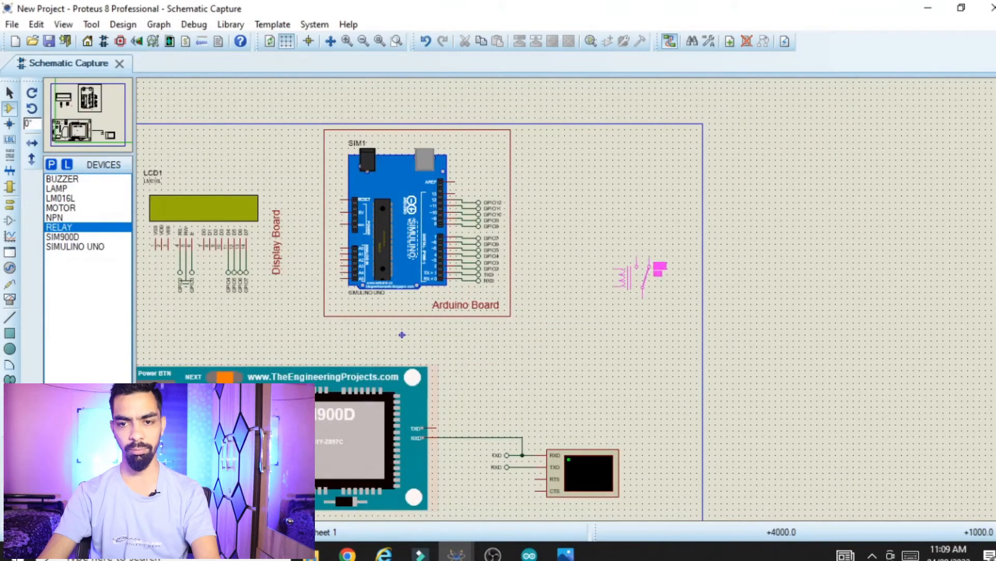
click(634, 200)
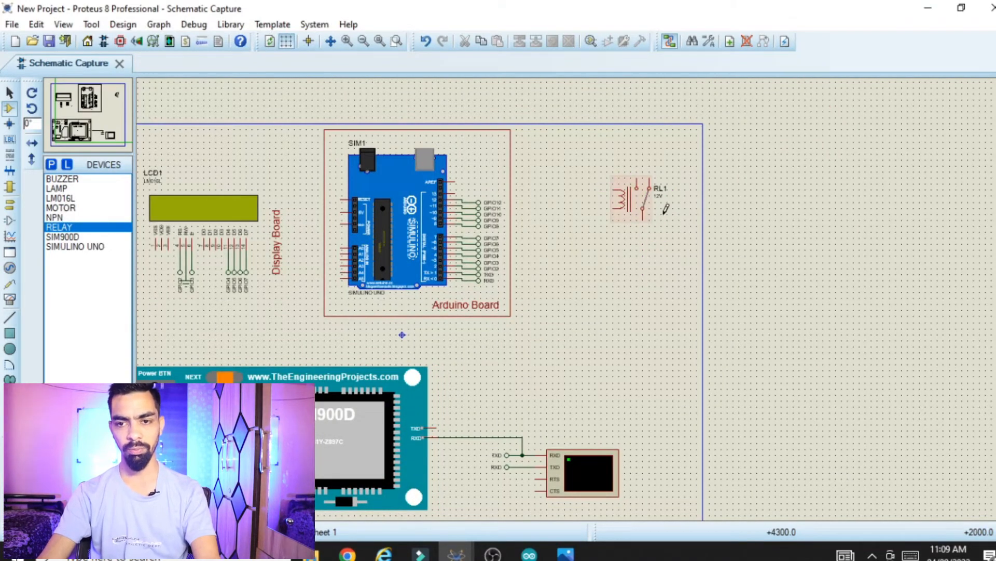
- Set the component value of the relay beside the Arduino board to 5V
scroll(666, 207, up, 2)
double_click(535, 283)
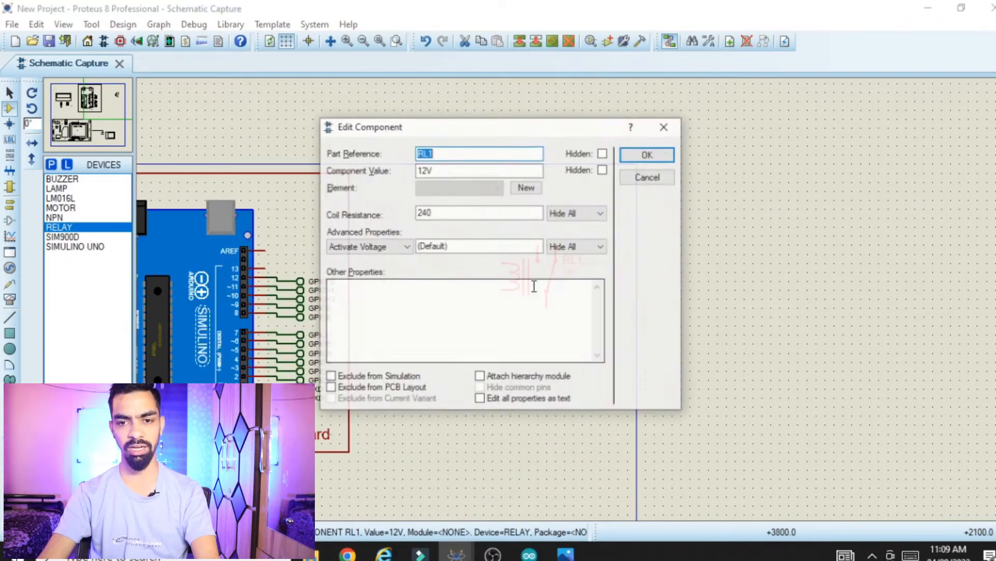
click(424, 171)
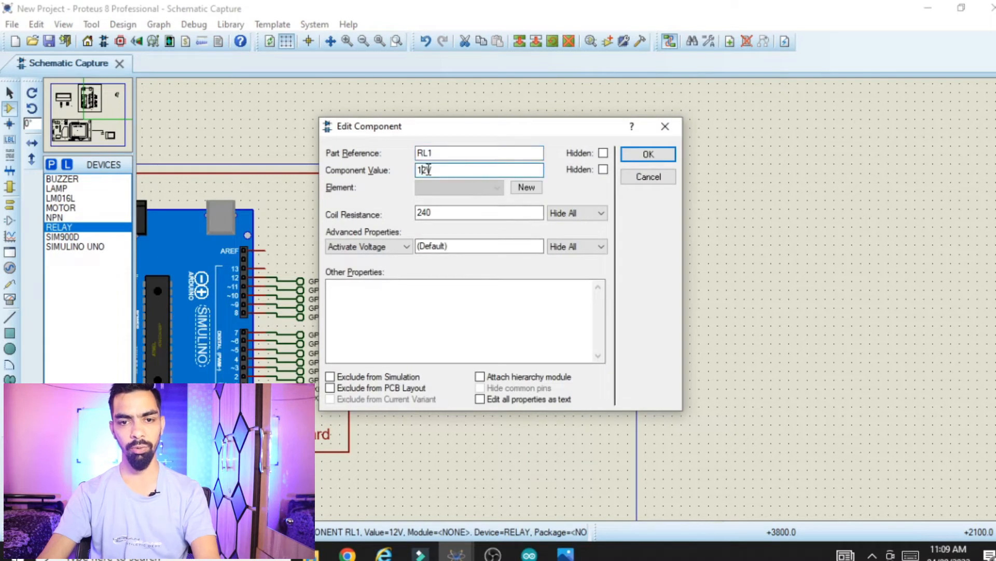
key(BackSpace)
key(BackSpace)
text(5V)
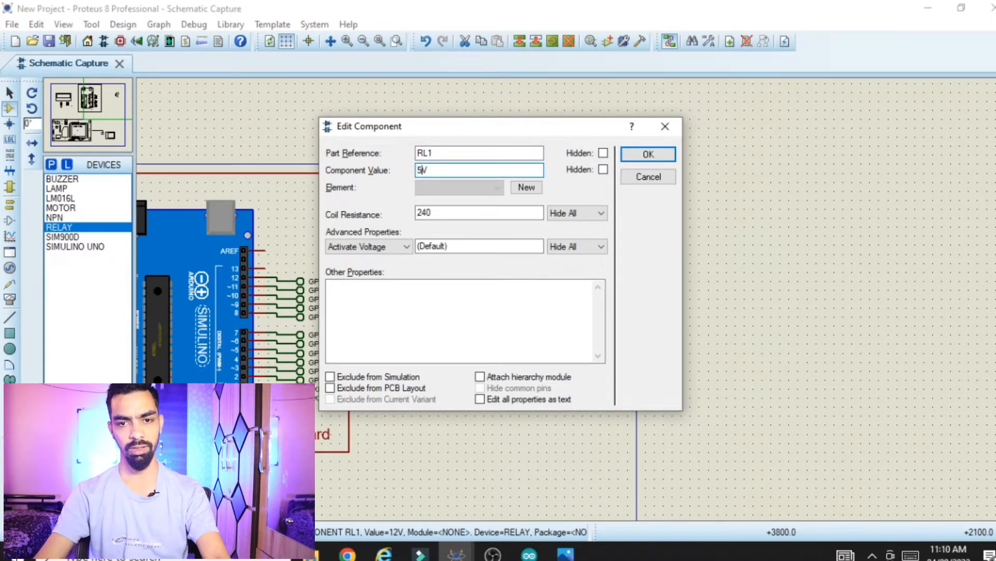
click(644, 155)
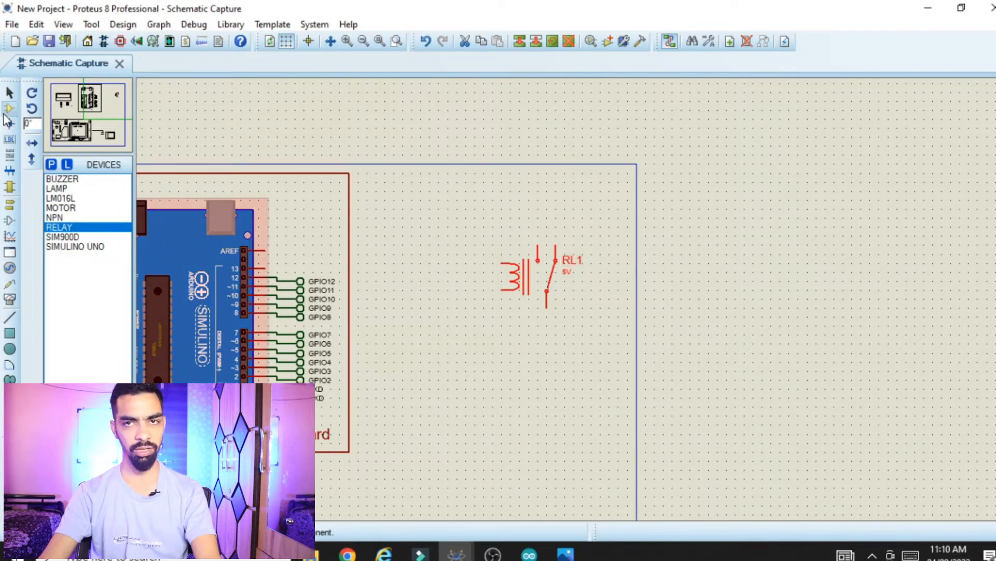
- Search the device library for "dc motor", pick the simple MOTOR model from the MOTORS library and place one beside the relay's contacts
click(51, 164)
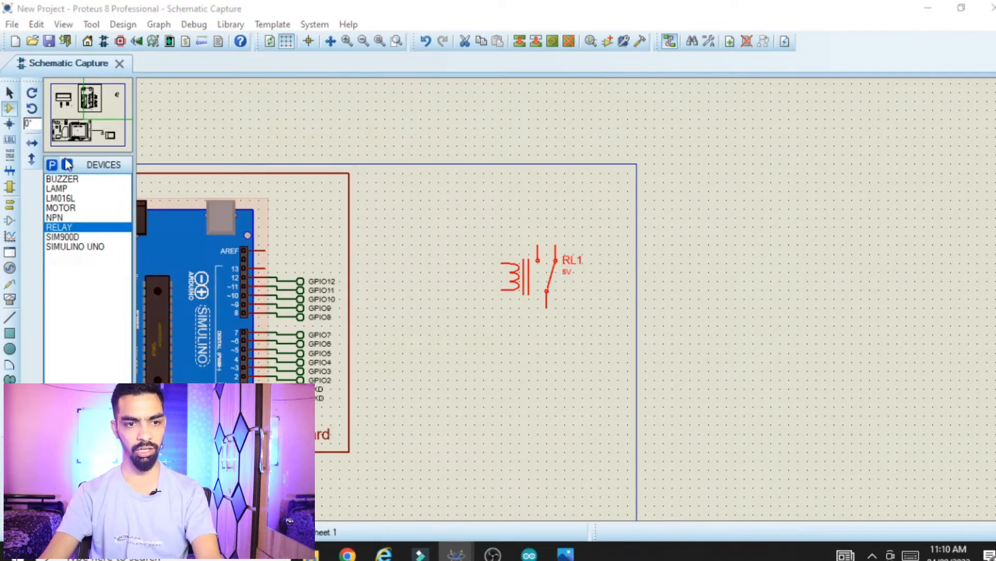
text(dc motor)
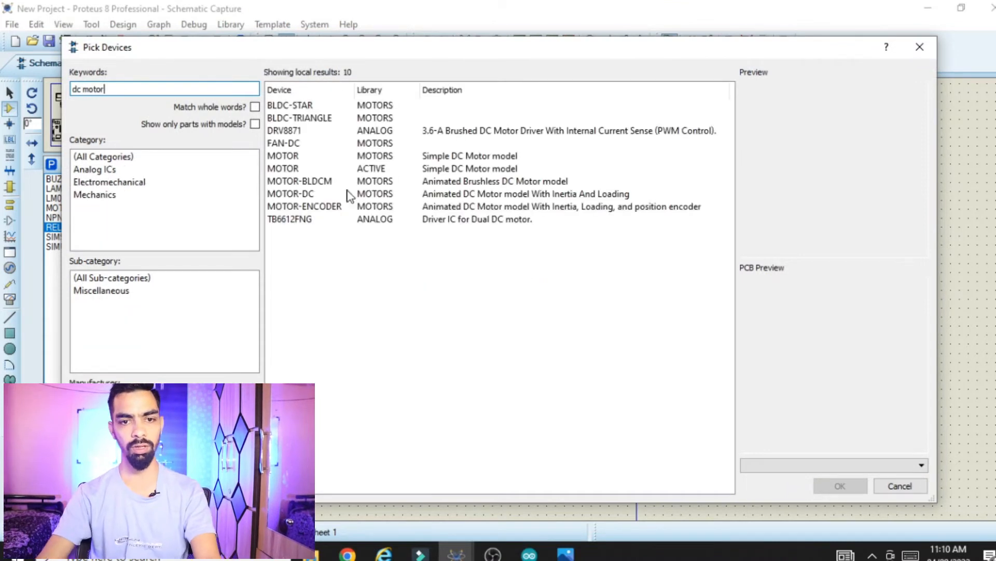
click(293, 157)
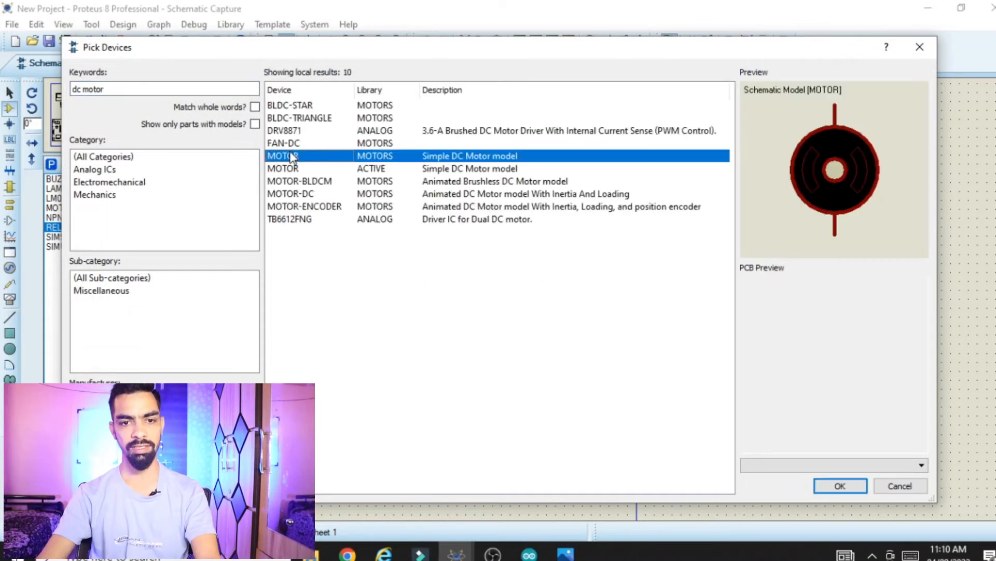
click(839, 487)
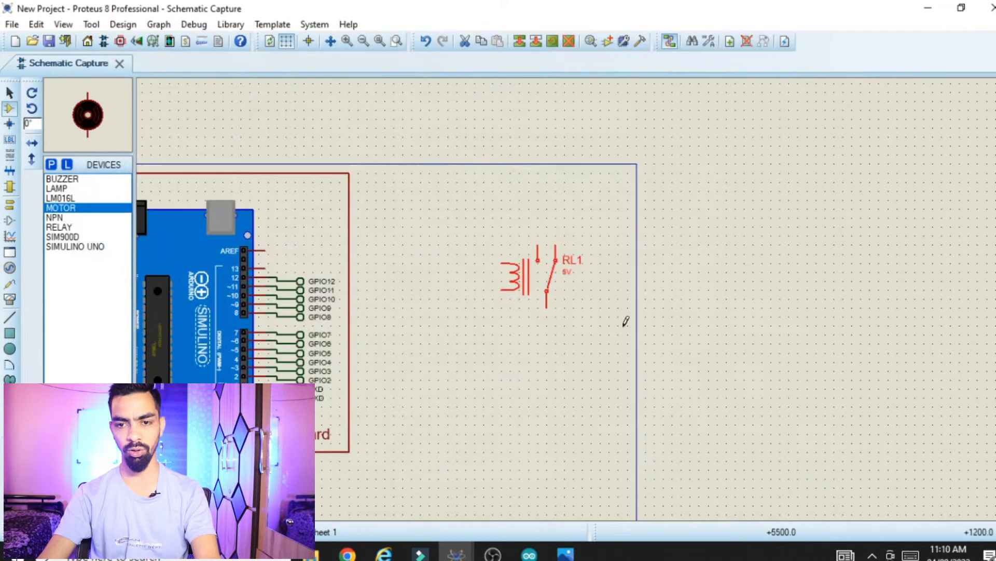
click(618, 272)
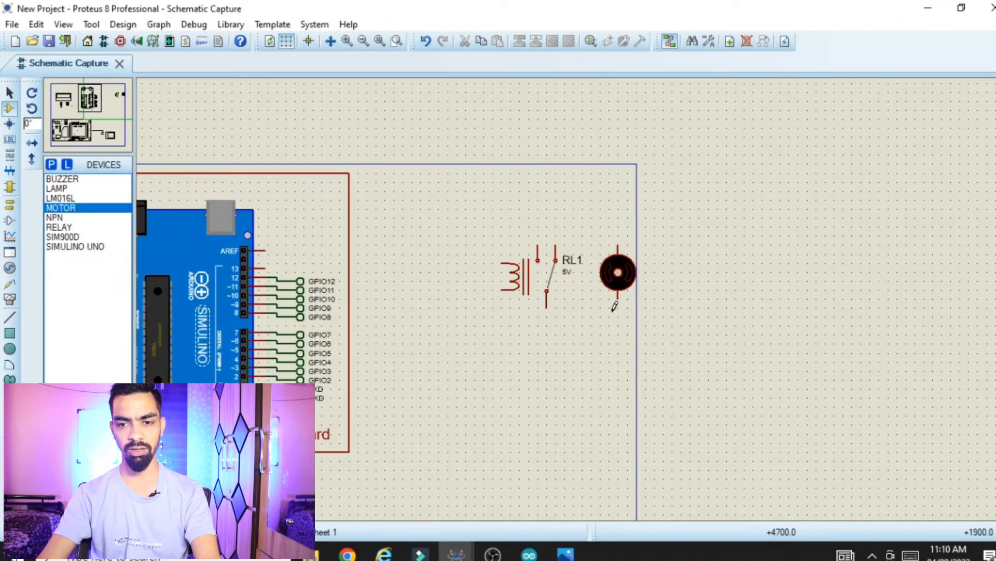
- Connect the motor's lower pin to a new ground terminal and wire its upper pin to the relay's normally open contact
scroll(615, 306, up, 1)
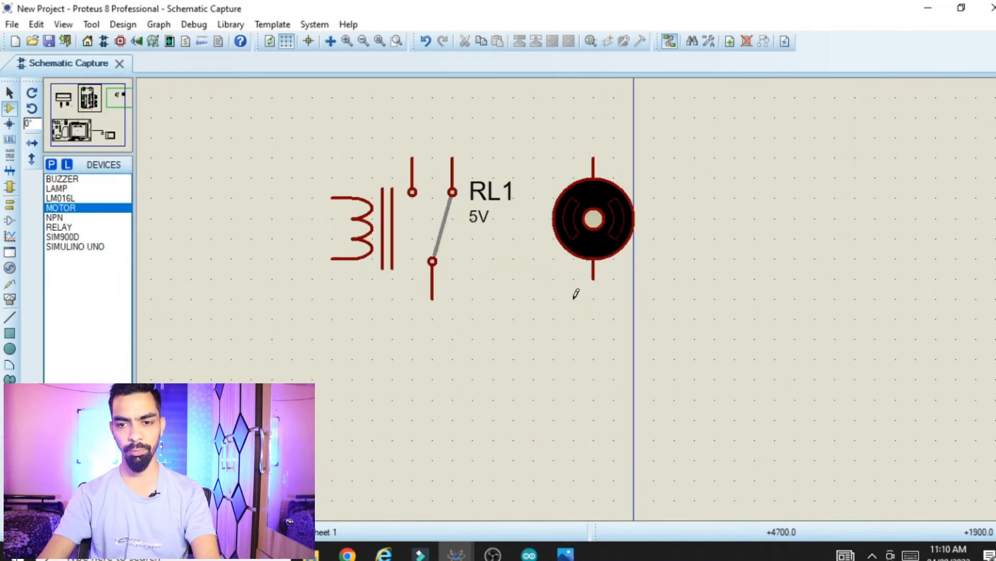
click(10, 205)
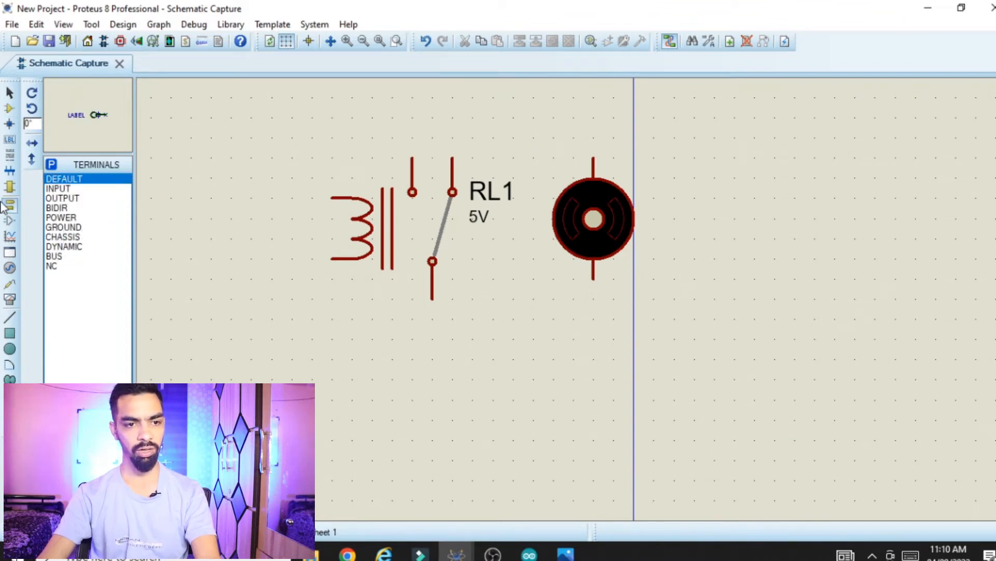
click(67, 227)
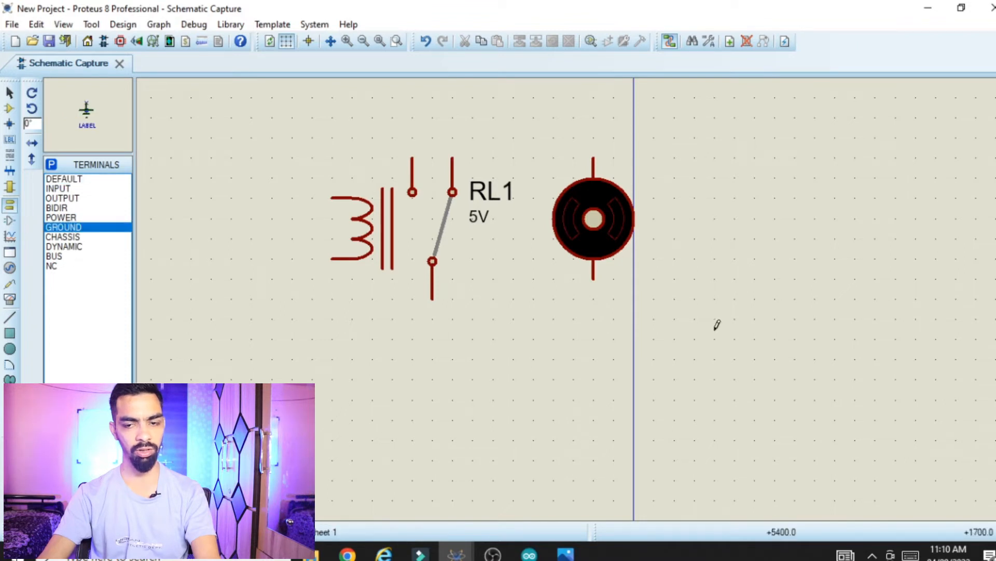
click(593, 300)
click(594, 299)
click(593, 281)
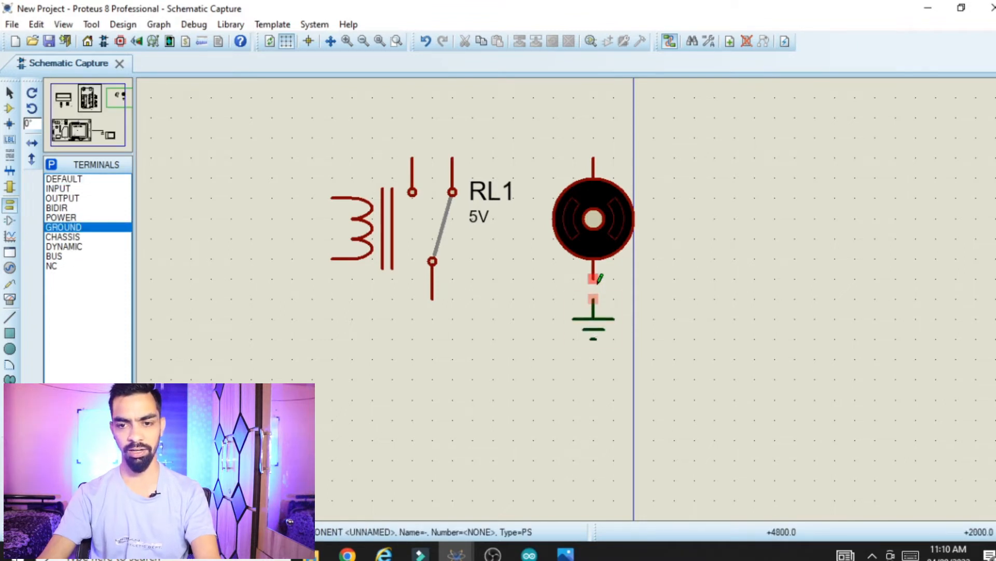
click(591, 157)
click(412, 157)
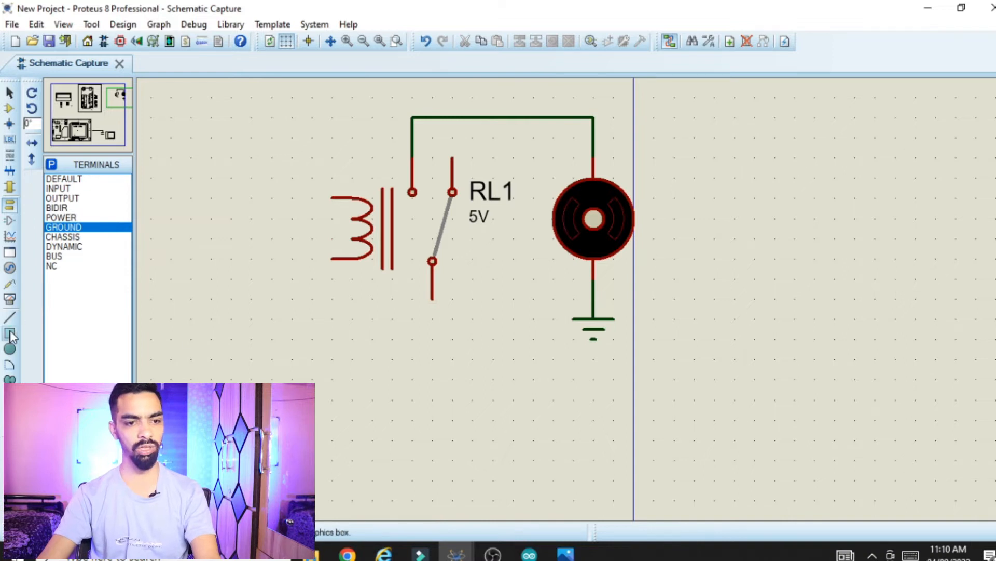
- Place a DC generator between the relay and the motor's ground, and wire it to the relay's common pin
click(9, 269)
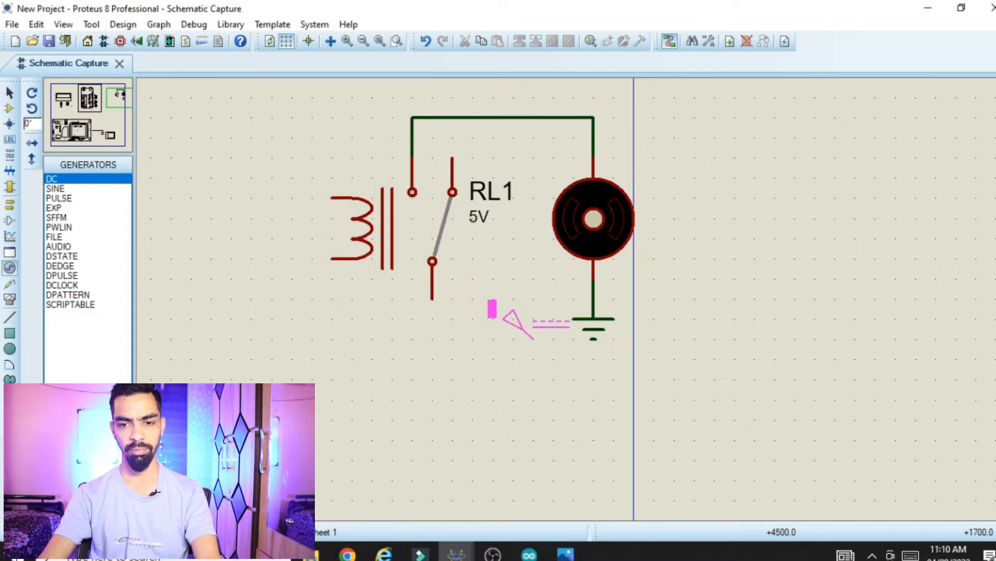
click(493, 320)
click(432, 299)
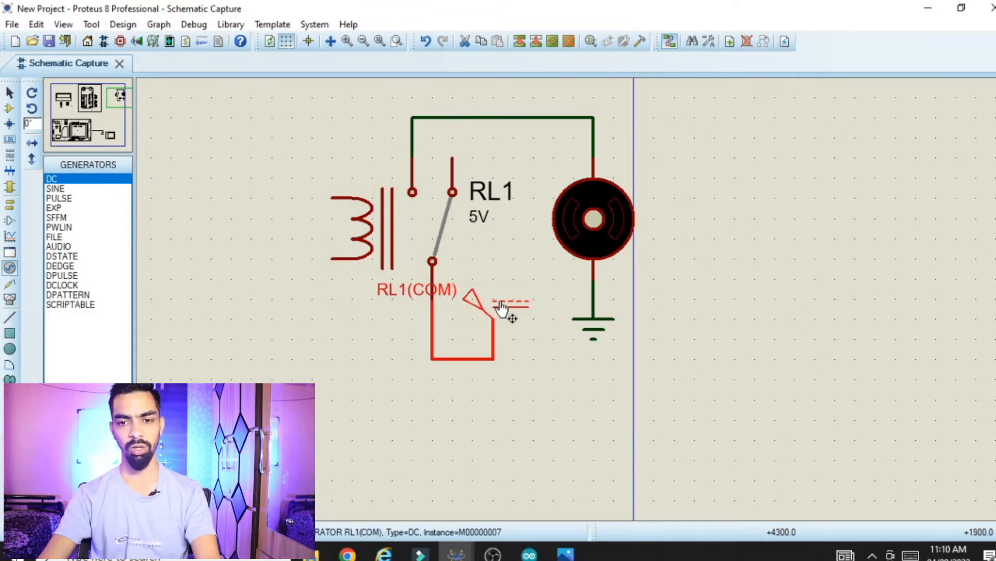
- Set the voltage of the DC generator on the relay's common pin to 12 V
double_click(499, 308)
double_click(584, 116)
text(12)
click(559, 428)
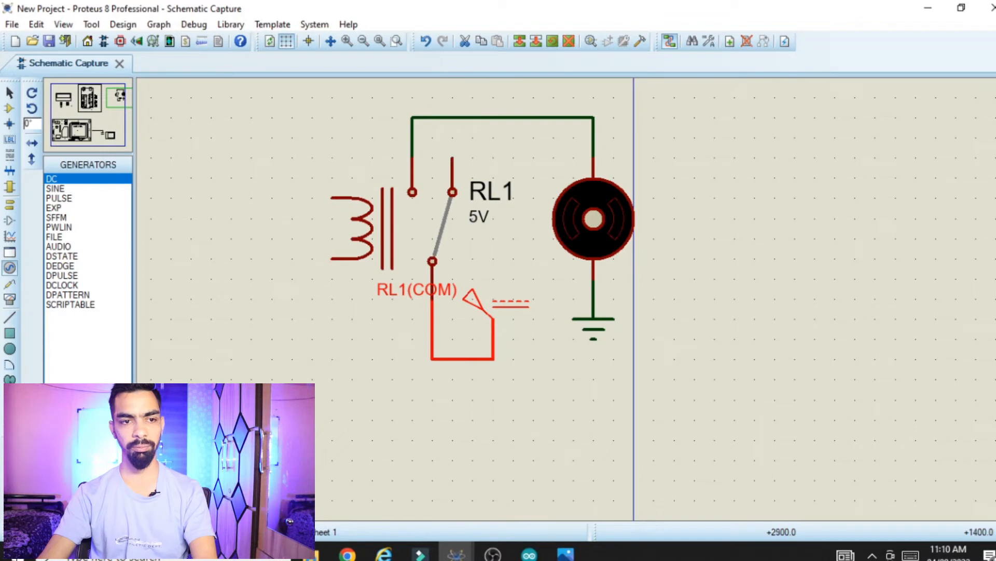
- Search the device library for "npn", pick the NPN bipolar transistor primitive and place one below the relay's coil side
click(9, 109)
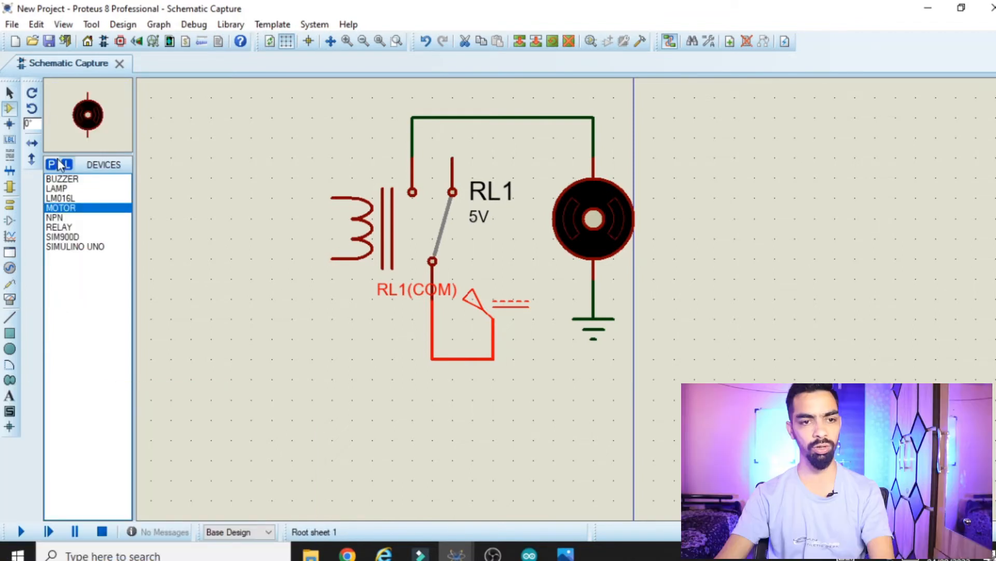
click(52, 164)
text(n)
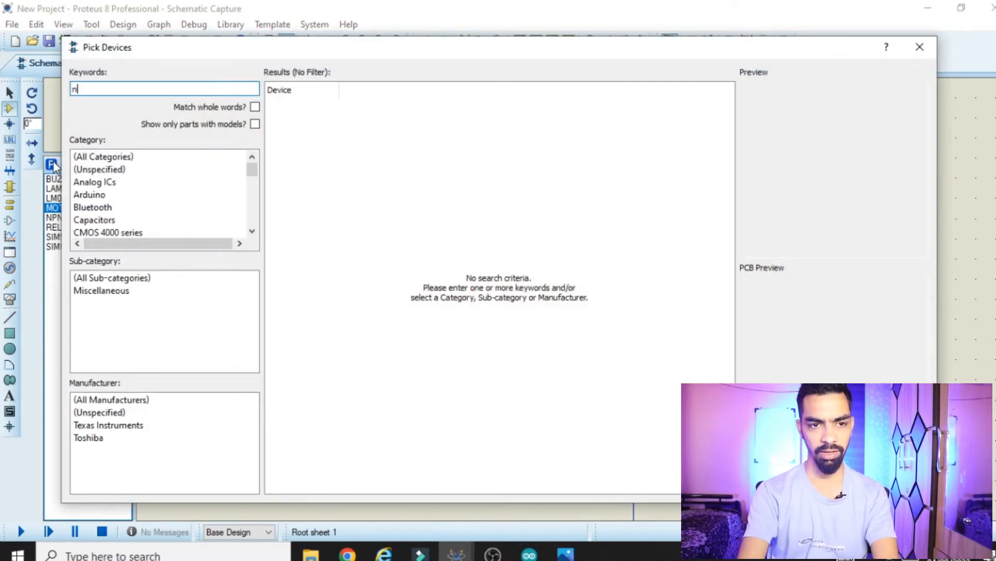
text(pn)
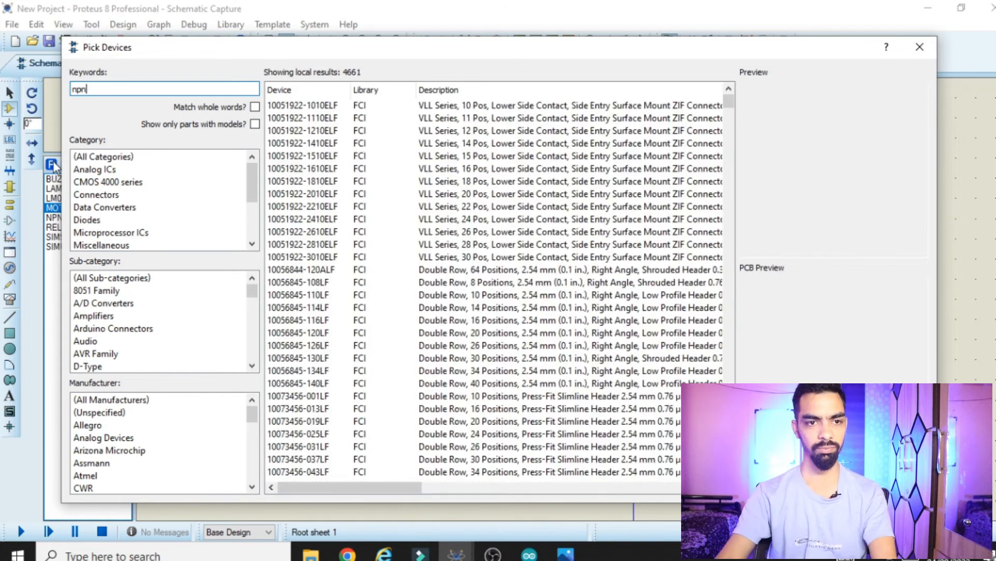
scroll(476, 438, down, 2)
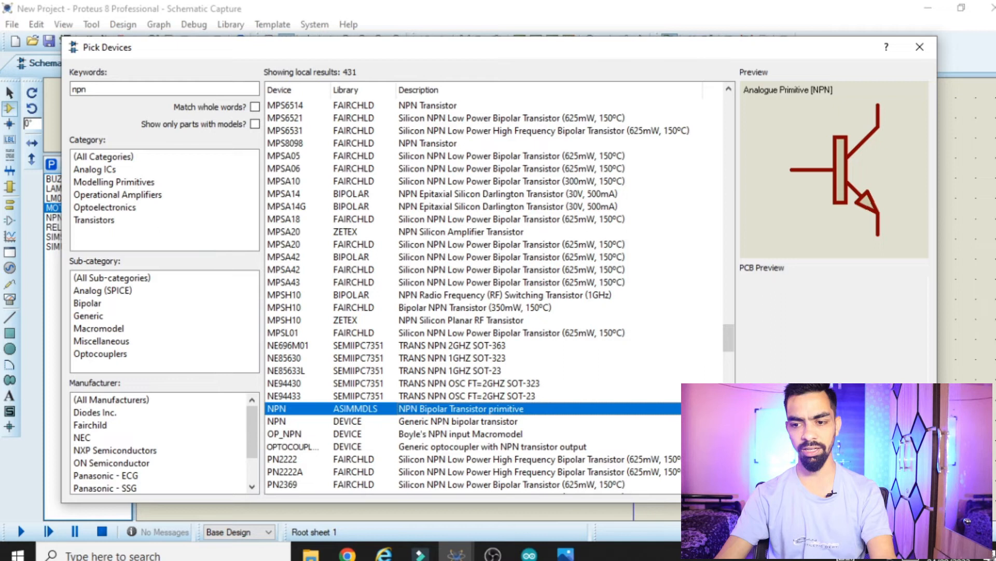
click(842, 487)
click(226, 358)
click(223, 357)
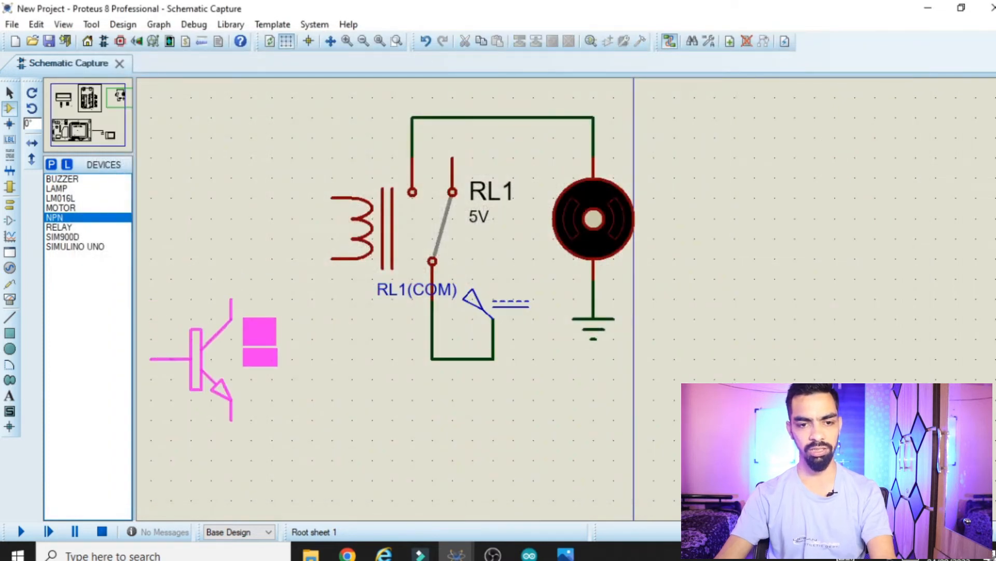
click(238, 358)
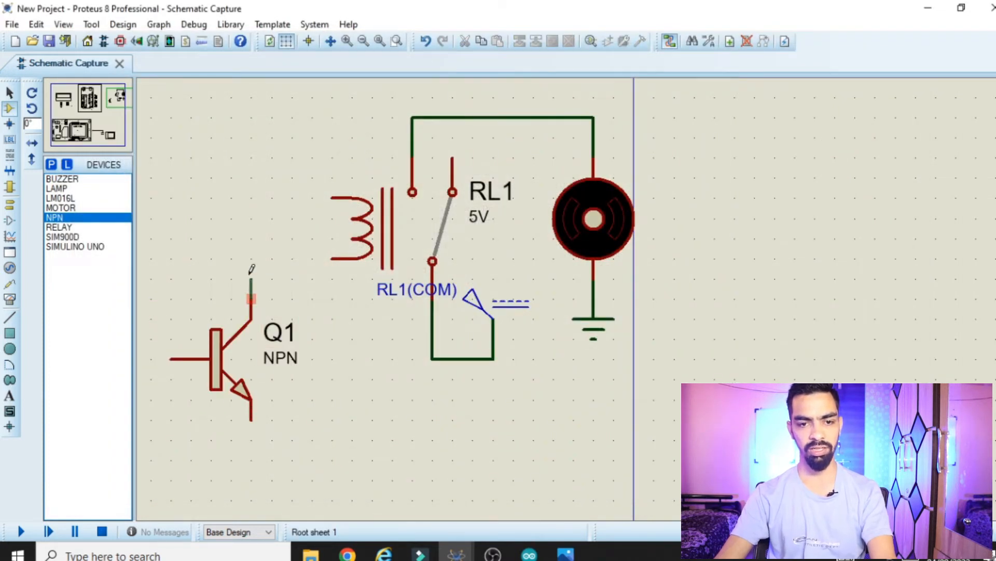
- Wire the NPN transistor's collector to the lower pin of the relay coil and check the transistor's properties
click(252, 258)
click(335, 257)
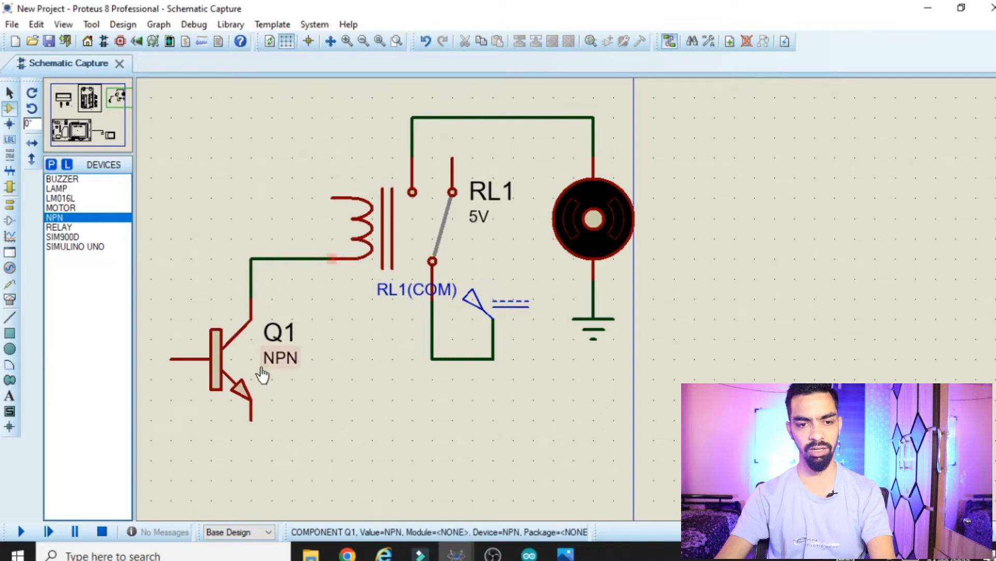
double_click(216, 347)
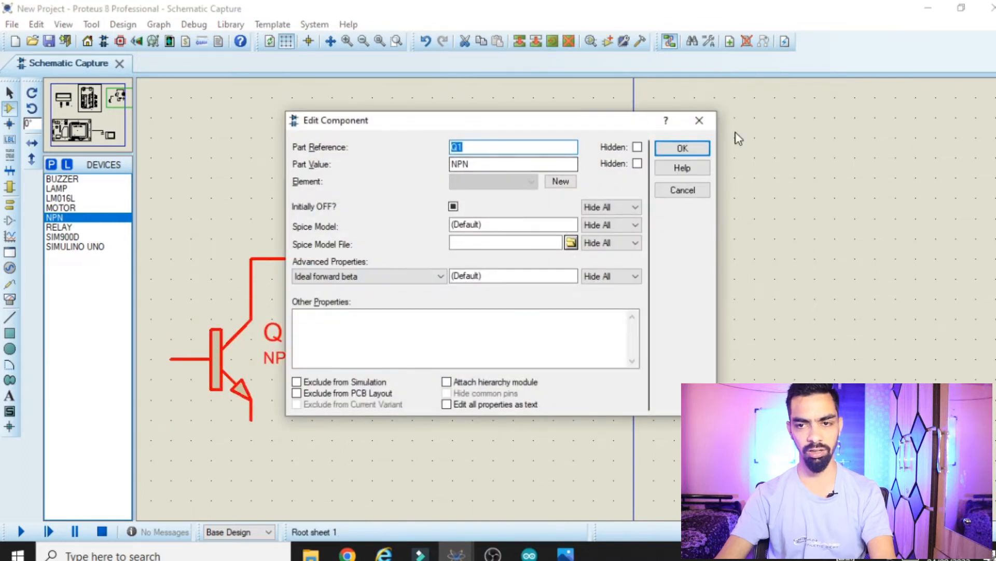
click(700, 119)
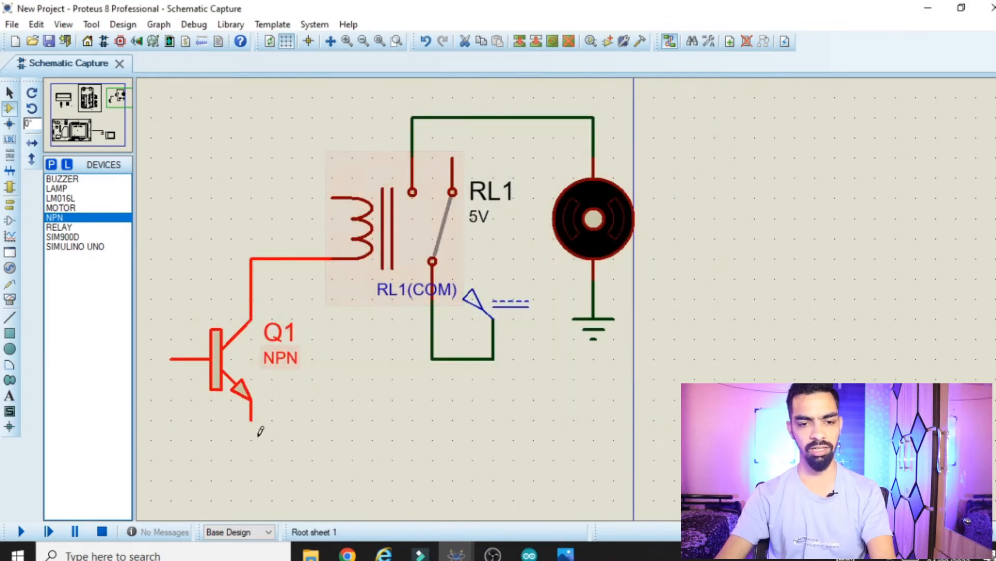
- Place a GROUND terminal below transistor Q1 and wire it to the emitter
scroll(389, 387, down, 1)
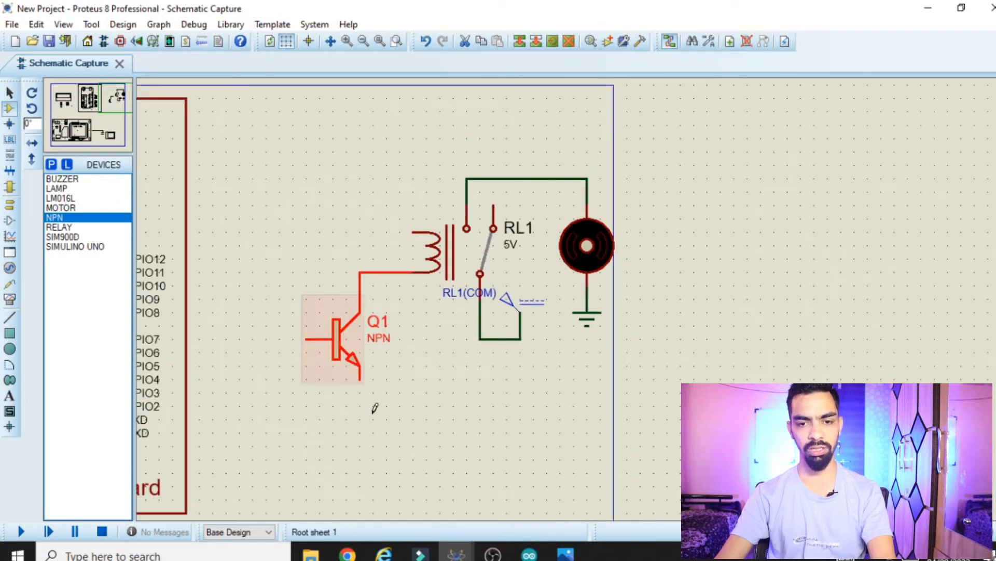
click(9, 206)
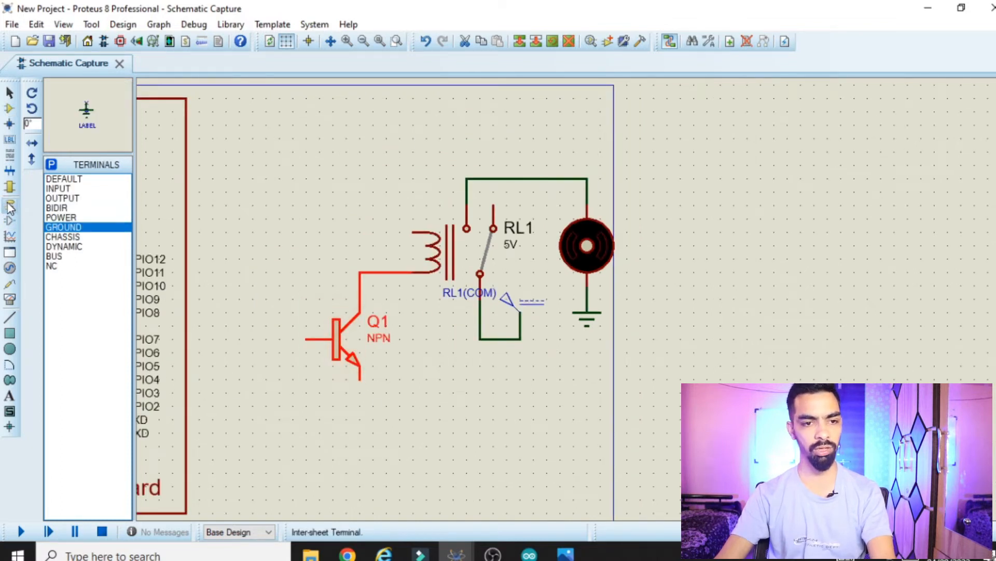
click(359, 420)
click(359, 379)
click(360, 431)
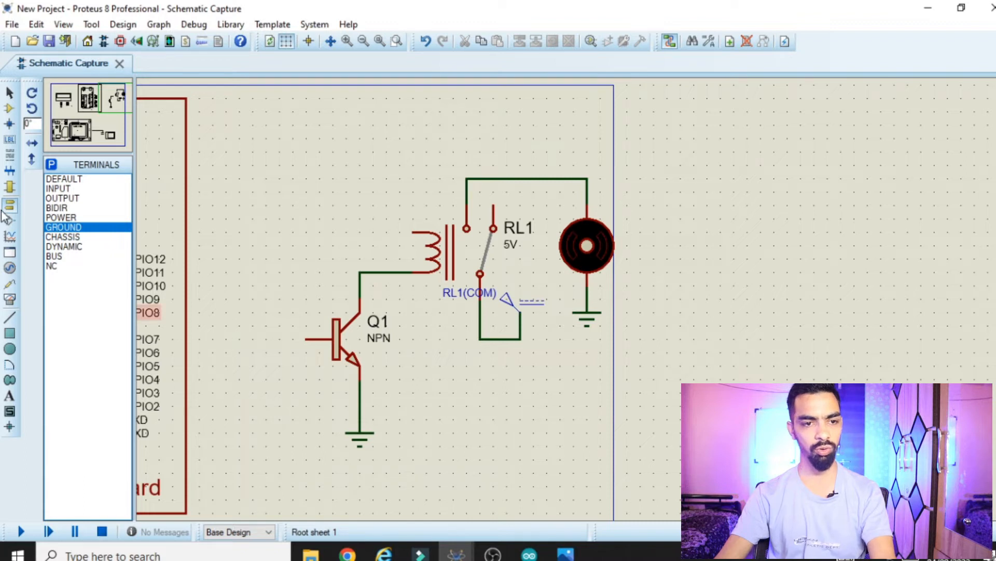
- Place a DEFAULT terminal beside transistor Q1 and wire it to the base
click(58, 179)
click(256, 352)
click(267, 352)
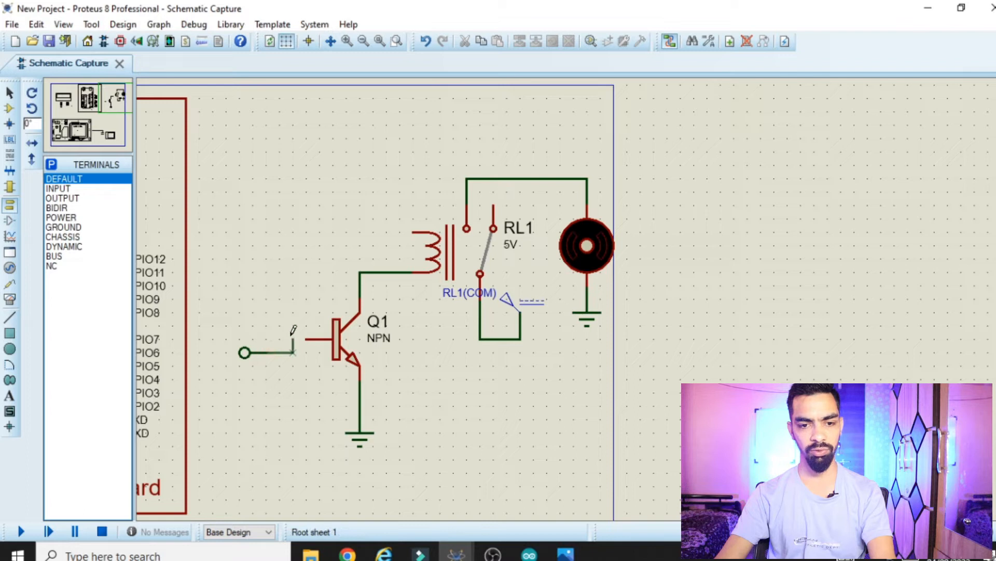
click(307, 338)
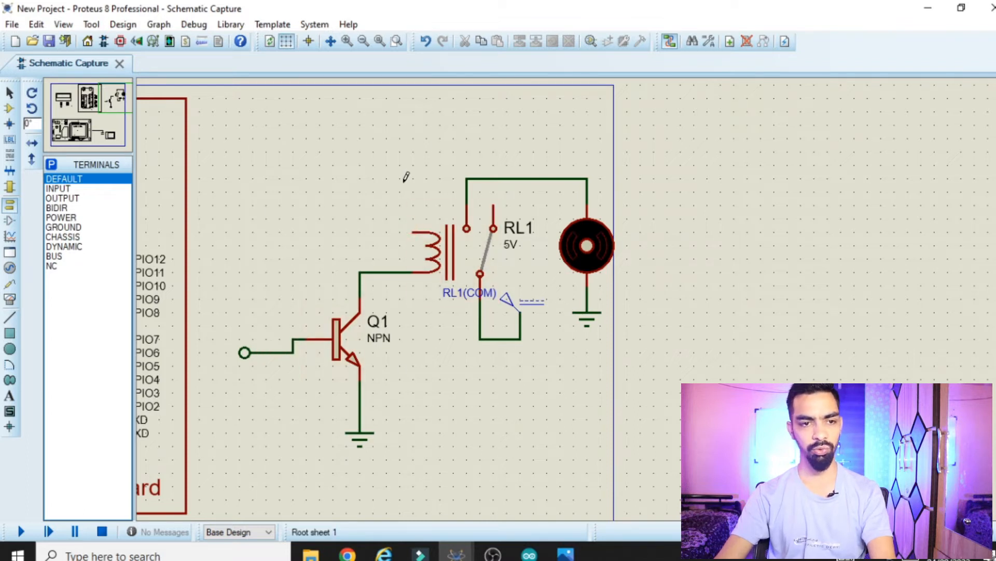
- Place a DC generator above relay RL1 and wire it to the free pin of the relay coil
click(8, 110)
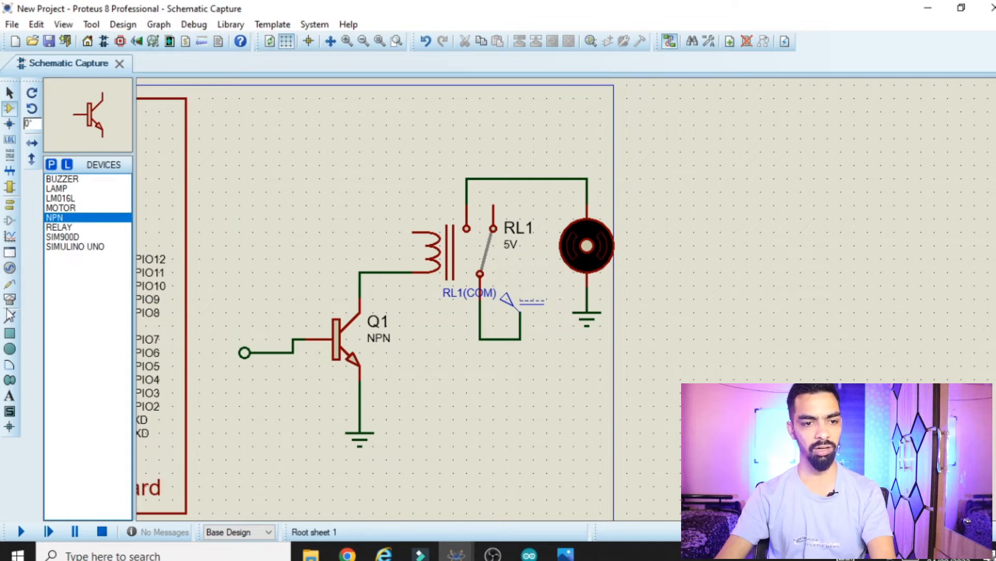
click(10, 283)
click(9, 267)
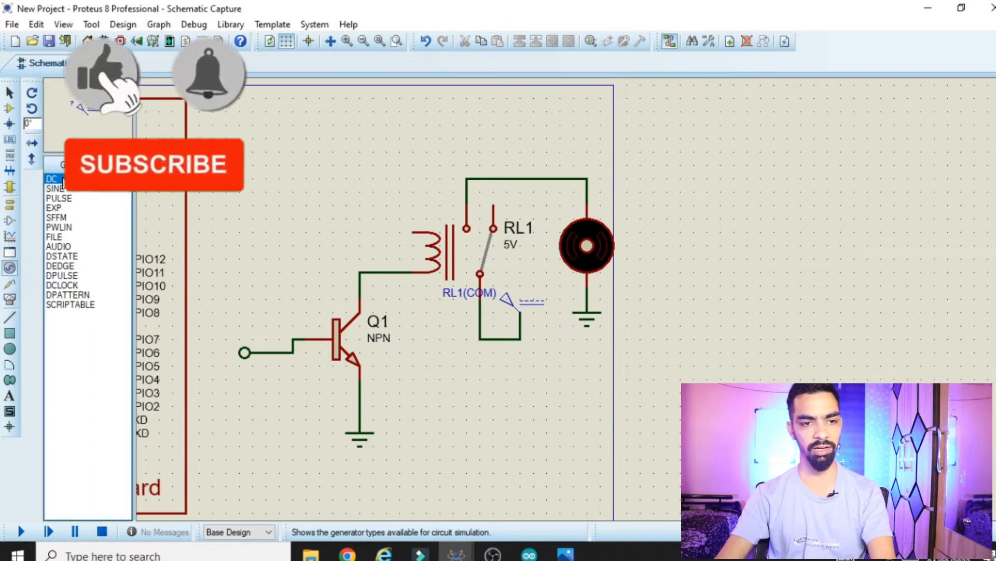
click(345, 158)
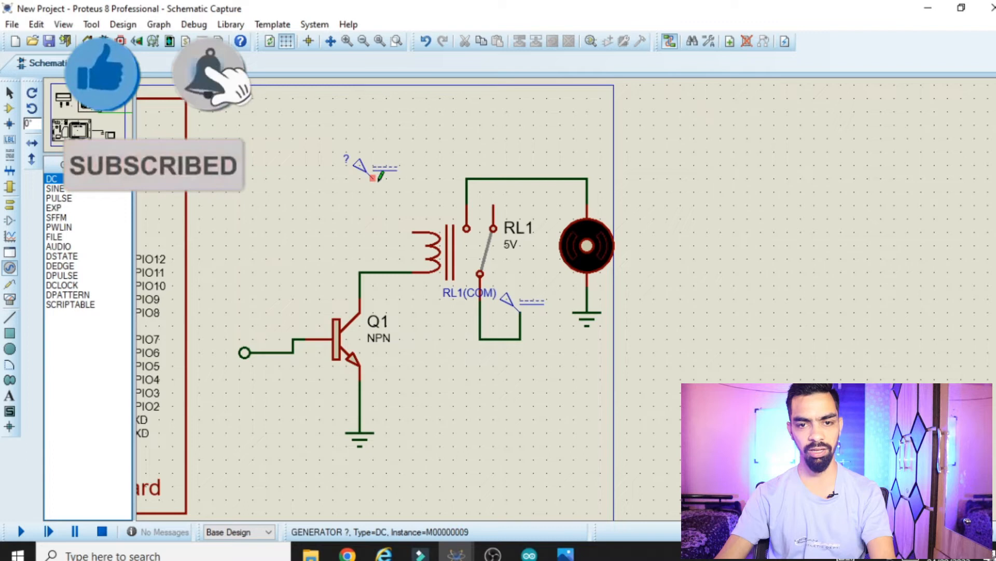
click(373, 177)
click(410, 231)
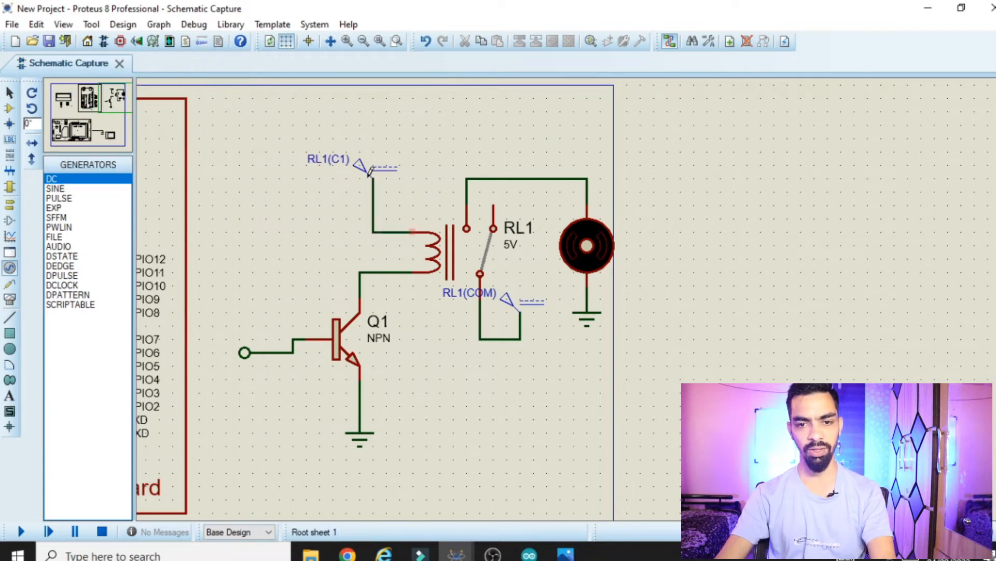
- Set the voltage of the relay coil's DC generator to 5 volts
double_click(364, 170)
double_click(595, 114)
text(5)
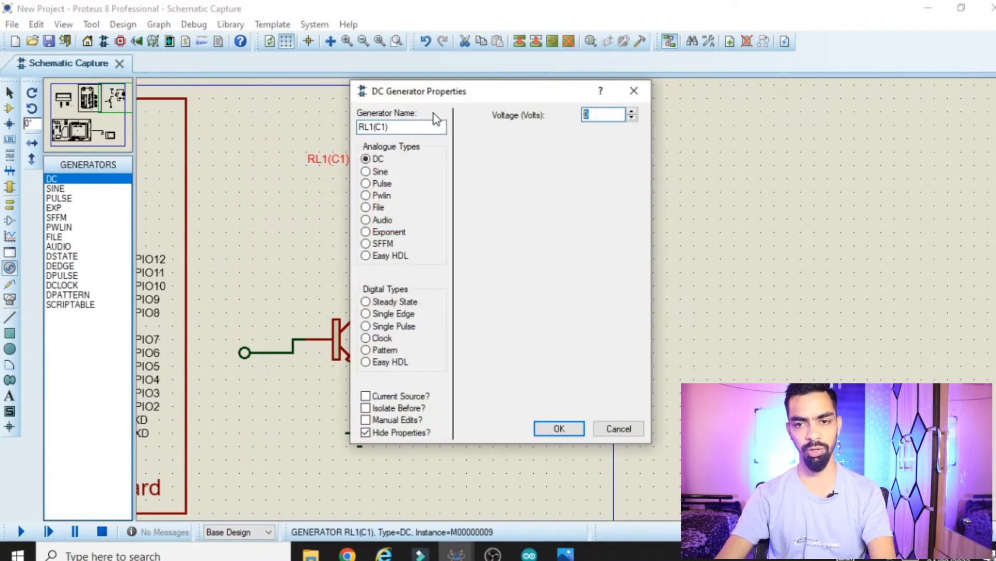
click(558, 429)
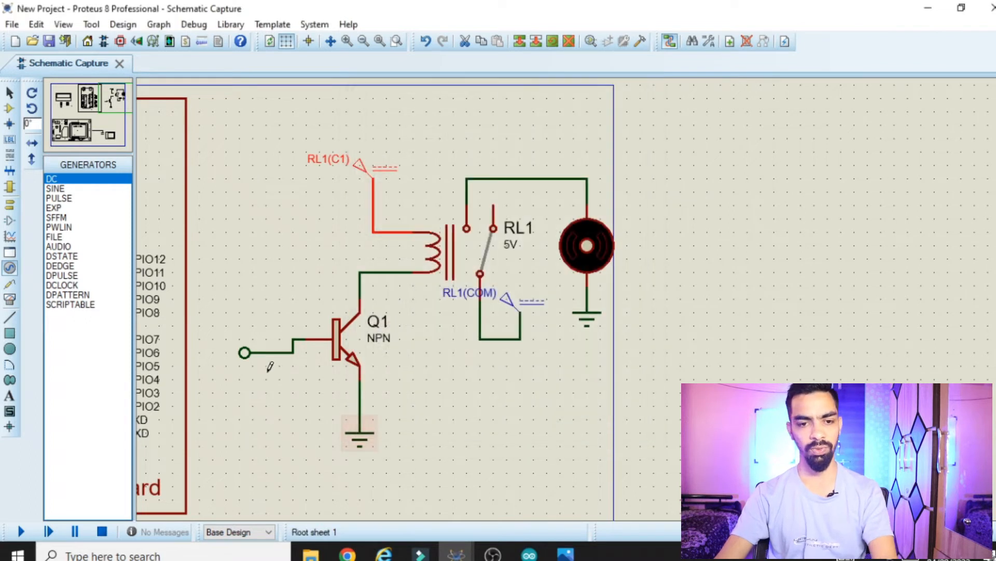
- Check the fan pin number in the Arduino IDE sketch and label Q1's base terminal GPIO8 in the Proteus schematic
scroll(327, 374, down, 1)
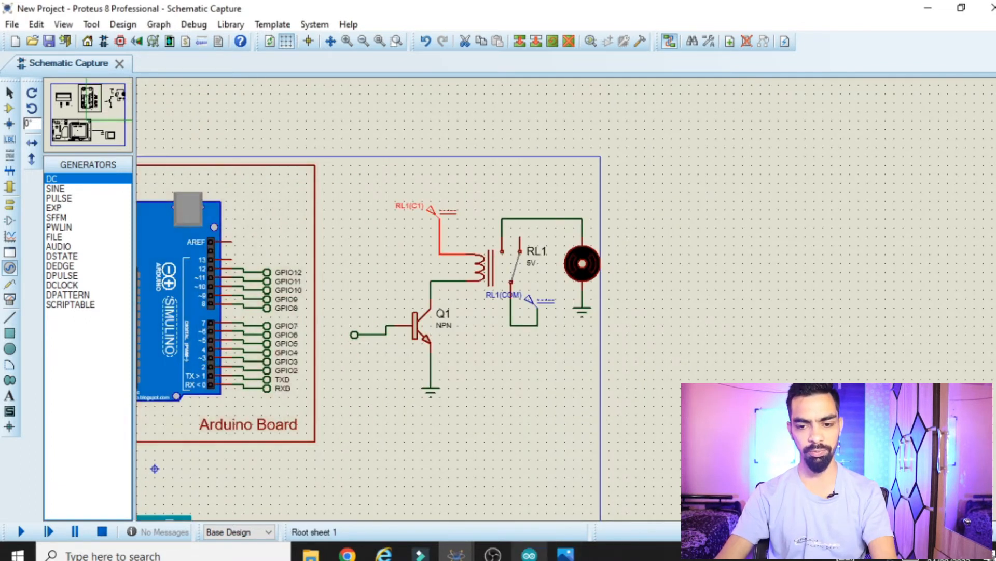
key(alt+Tab)
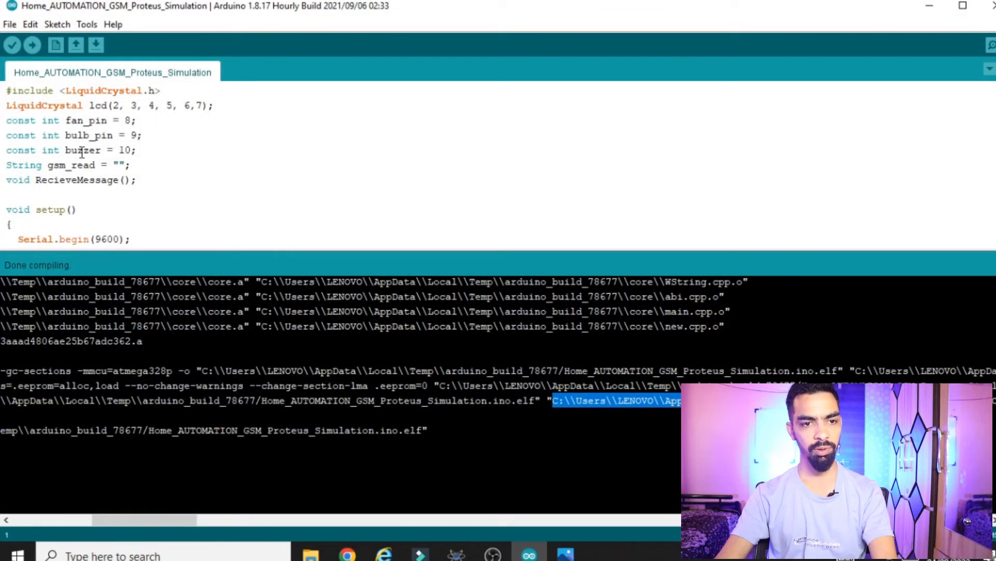
double_click(93, 120)
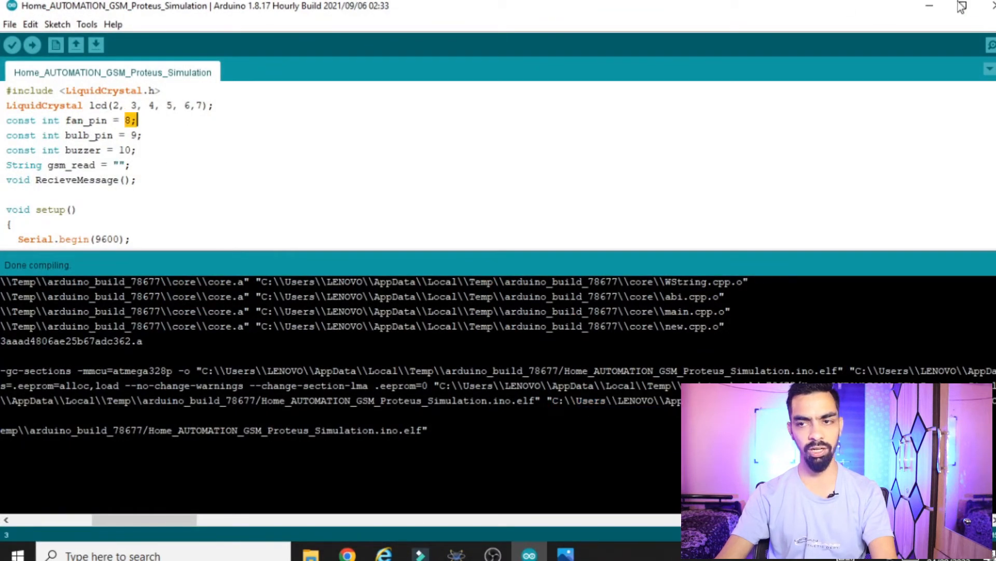
click(929, 6)
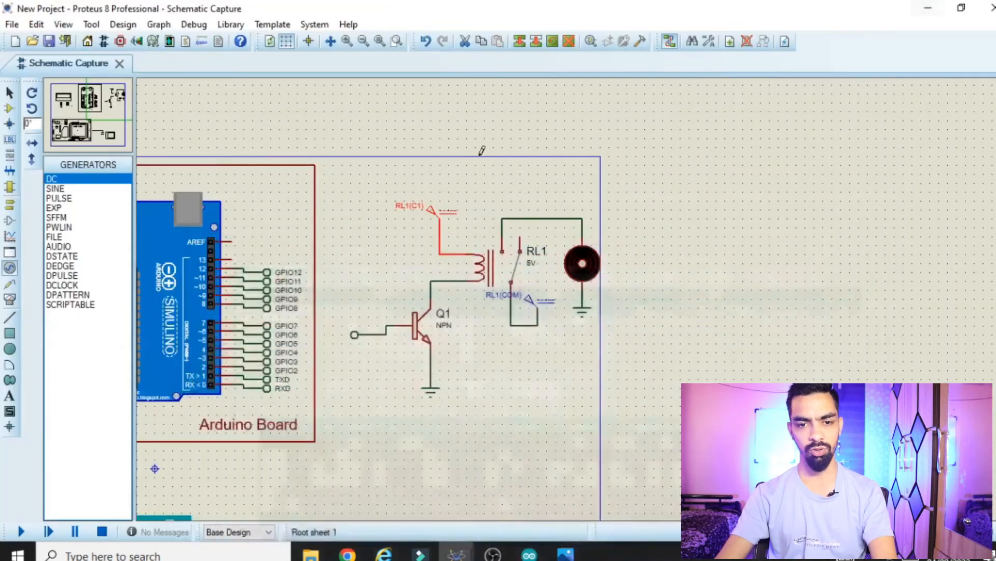
double_click(355, 336)
text(GPIO8)
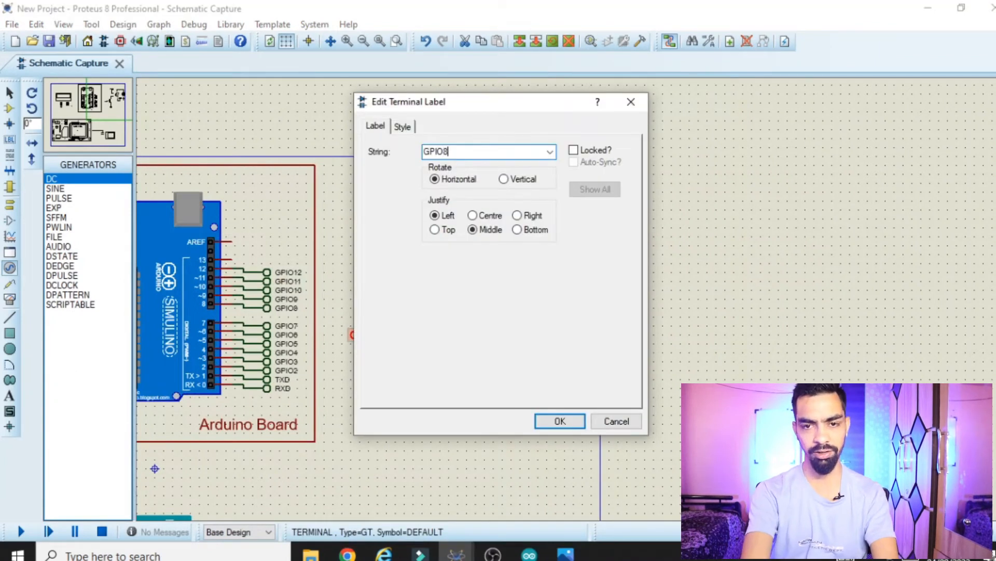
click(551, 422)
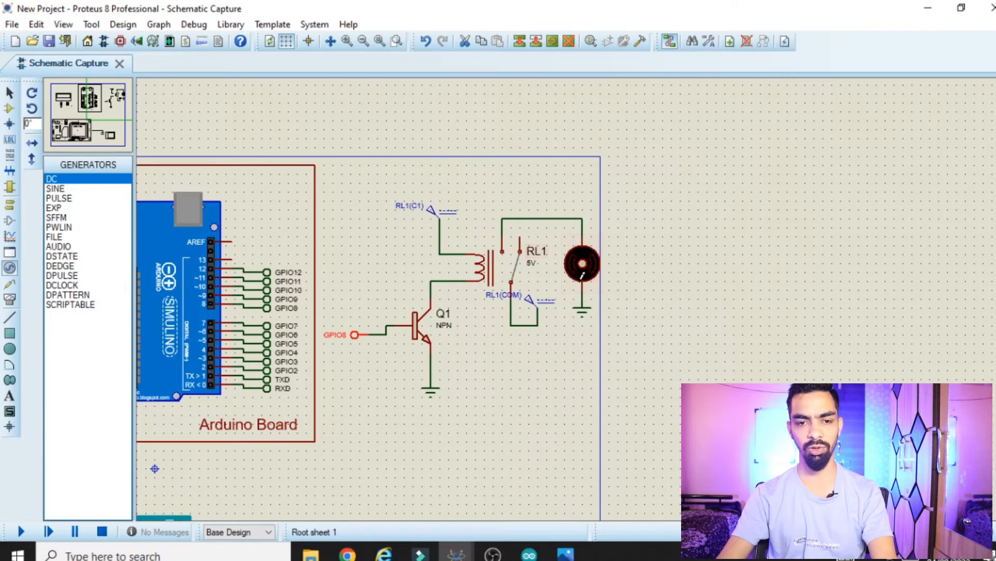
- Copy the whole relay, transistor and motor circuit and paste the duplicate beside the original, outside the sheet border
scroll(355, 123, down, 2)
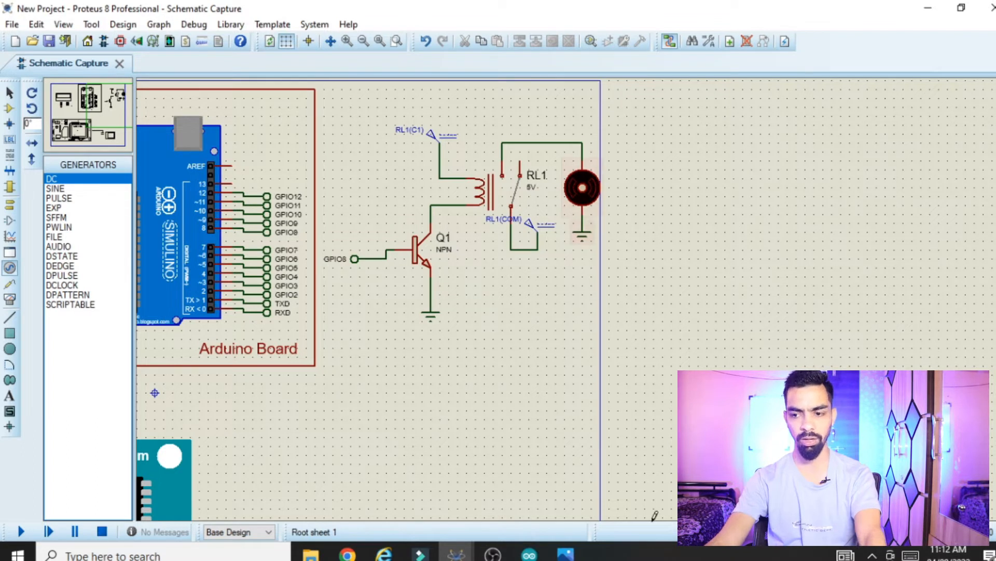
click(483, 555)
click(482, 555)
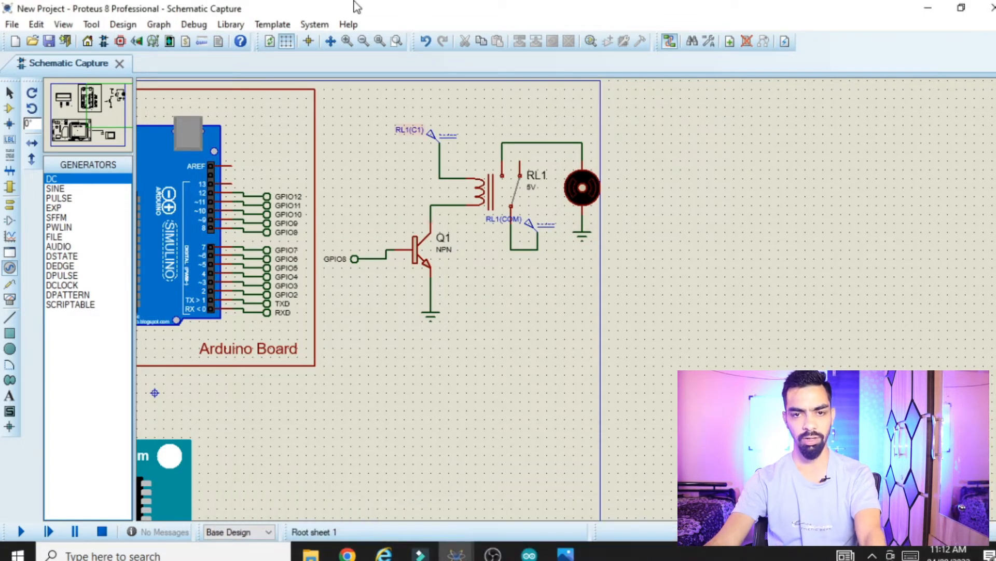
drag(324, 89, 662, 348)
right_click(503, 186)
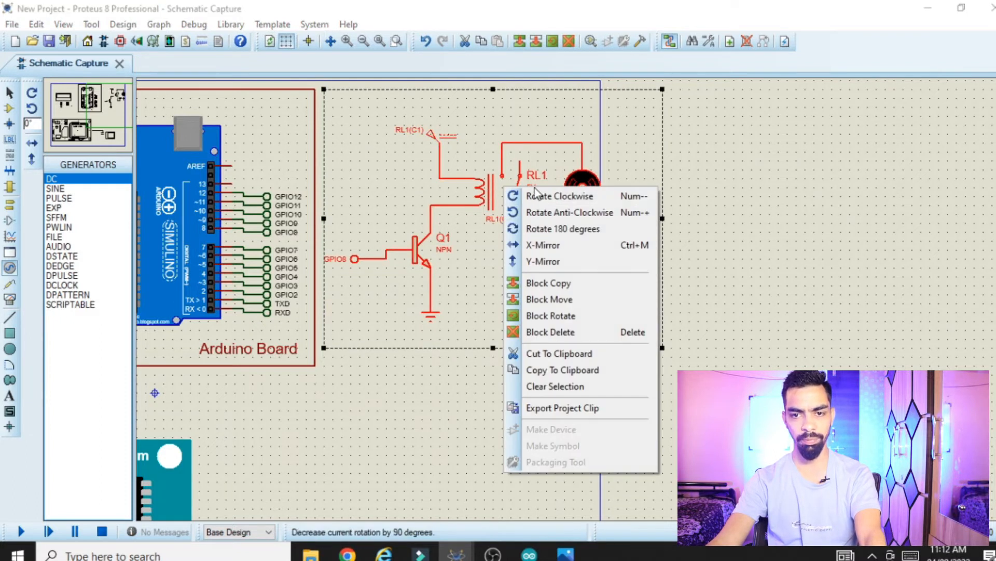
click(556, 369)
click(779, 289)
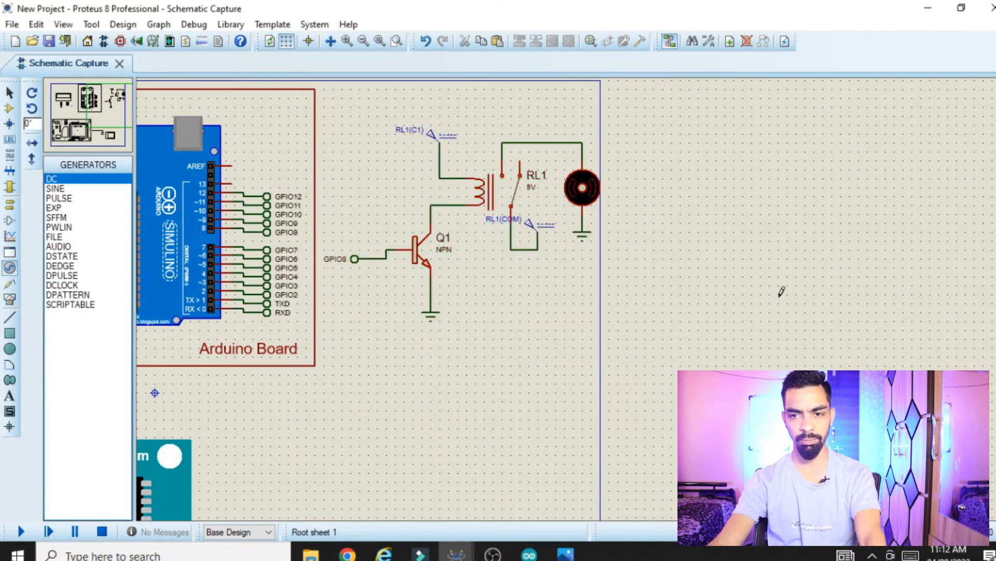
right_click(843, 191)
click(903, 293)
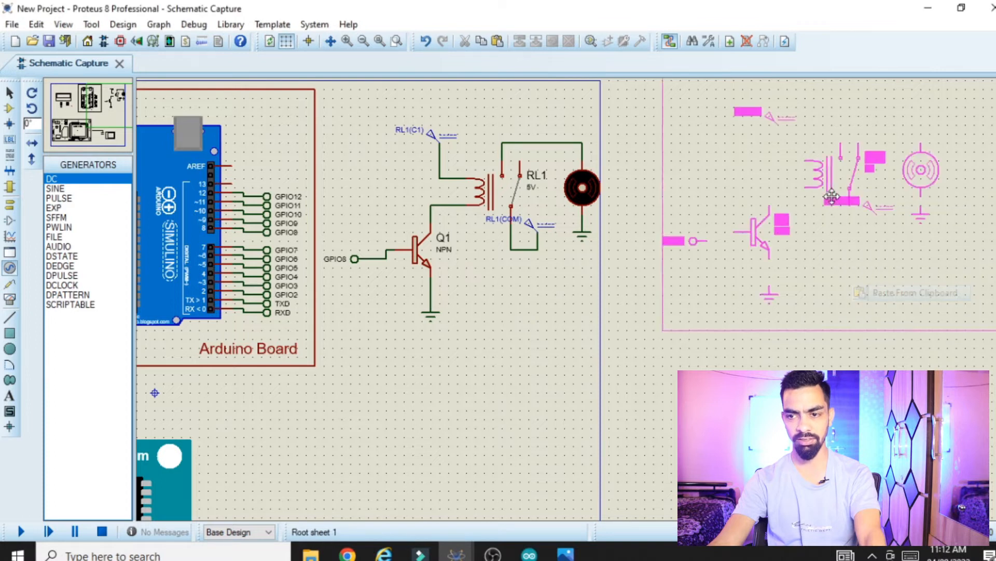
click(823, 218)
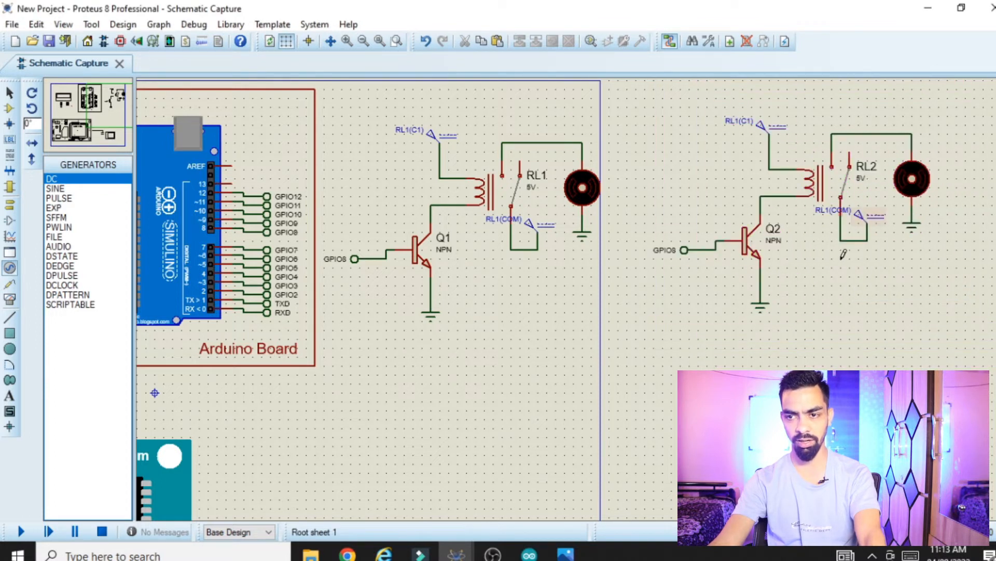
- Delete the wire between the relay contact and the motor in the duplicate circuit, and delete the motor
scroll(877, 207, up, 2)
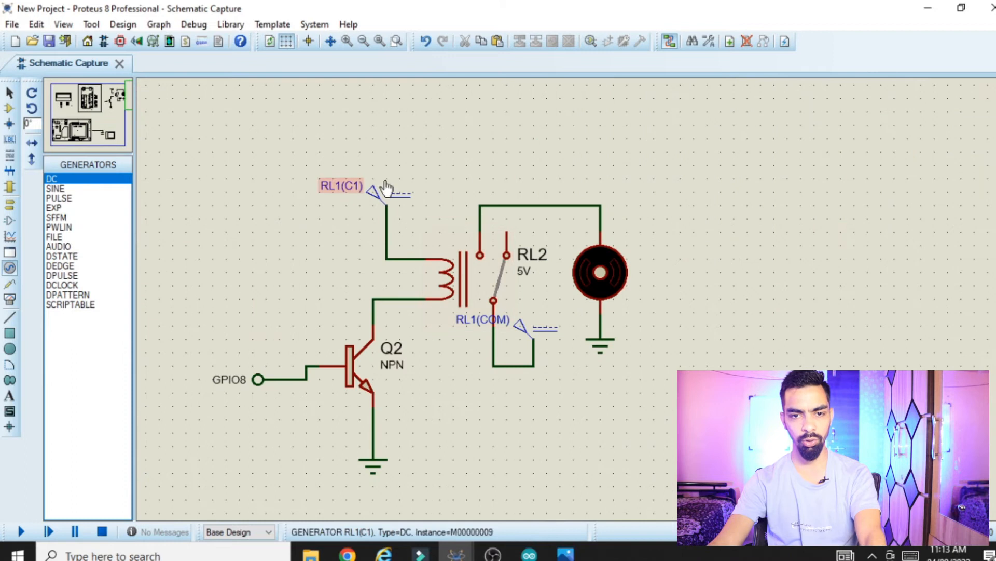
click(512, 203)
right_click(502, 200)
click(532, 227)
right_click(532, 203)
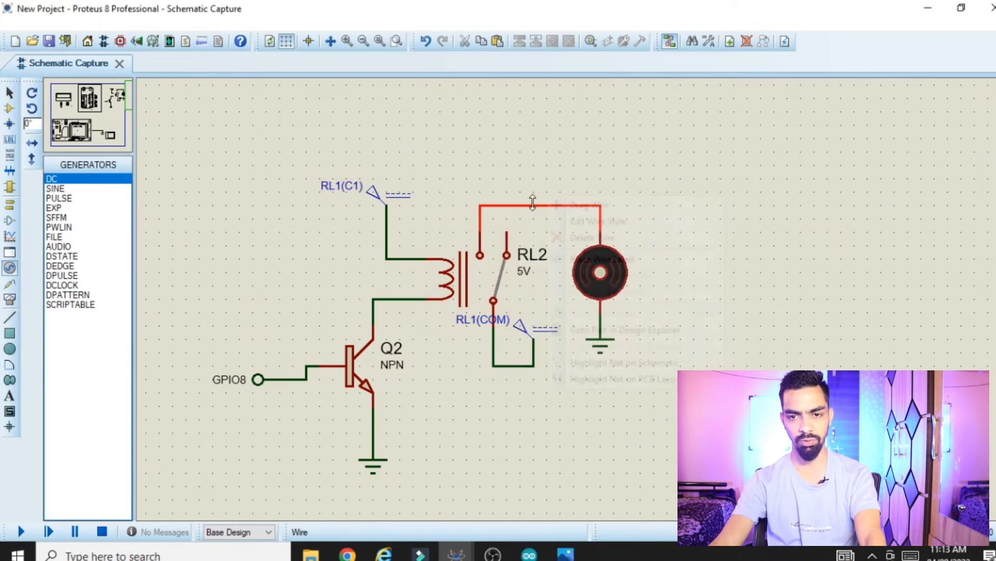
click(596, 237)
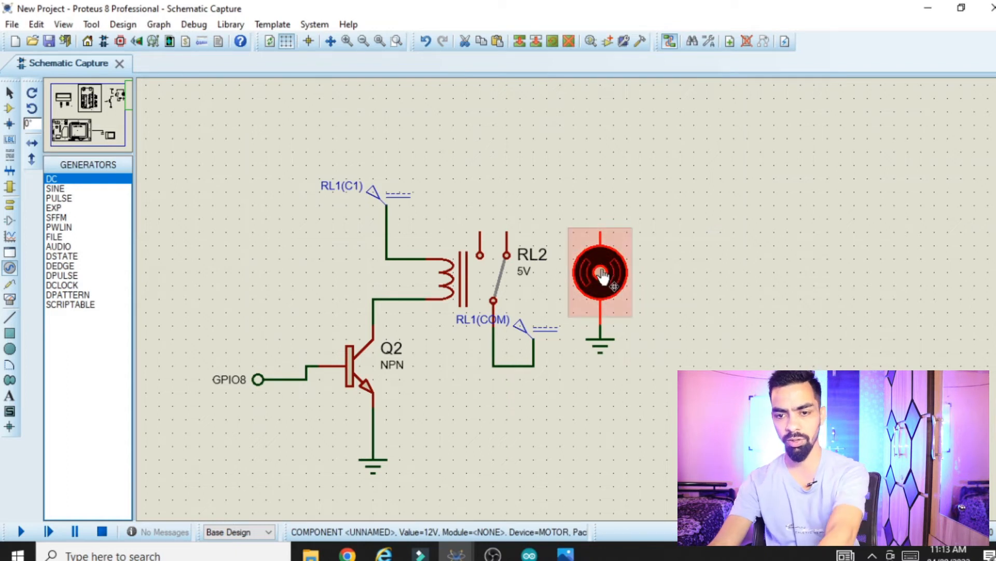
key(Delete)
- Delete the wires at RL2's common contact and the copied DC generator that supplied it
right_click(492, 340)
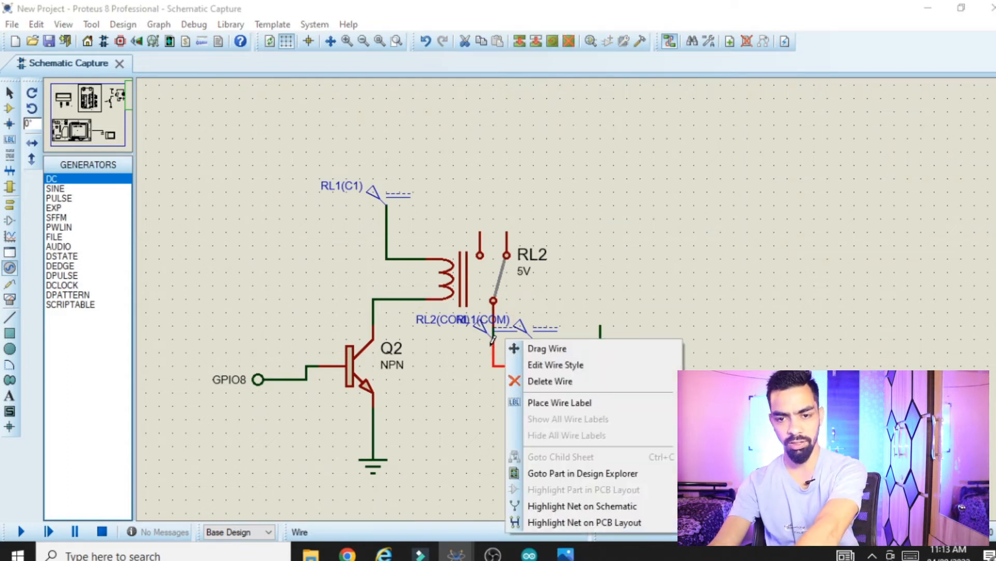
click(571, 380)
right_click(543, 323)
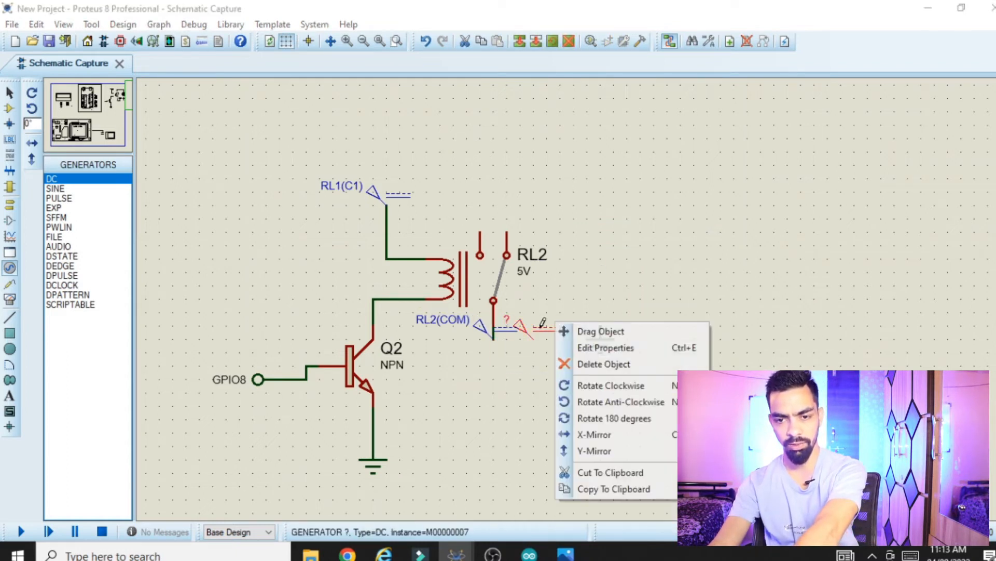
click(602, 363)
right_click(506, 326)
click(553, 367)
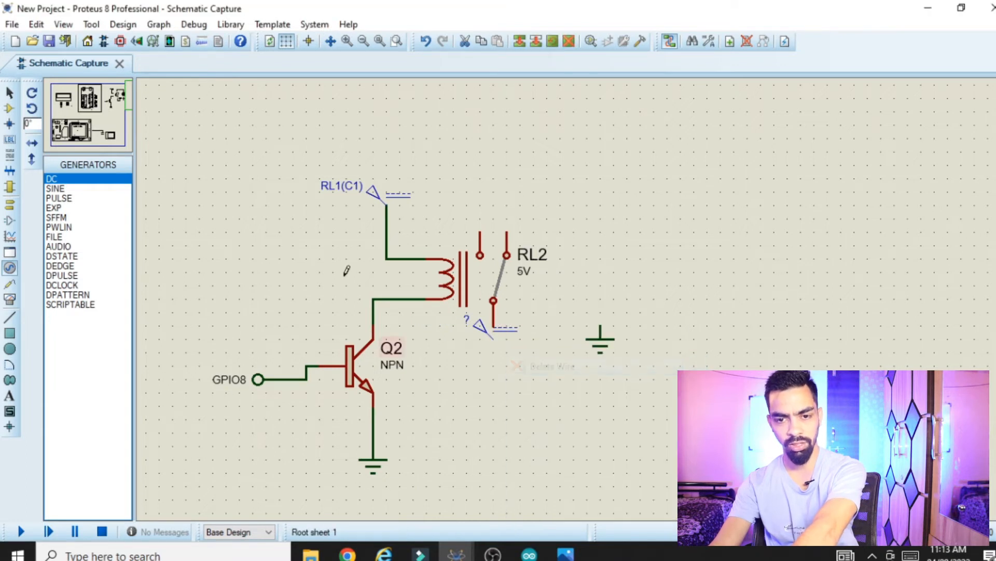
- Delete the DC generator on RL2's coil and the stray generator below its common contact
right_click(392, 193)
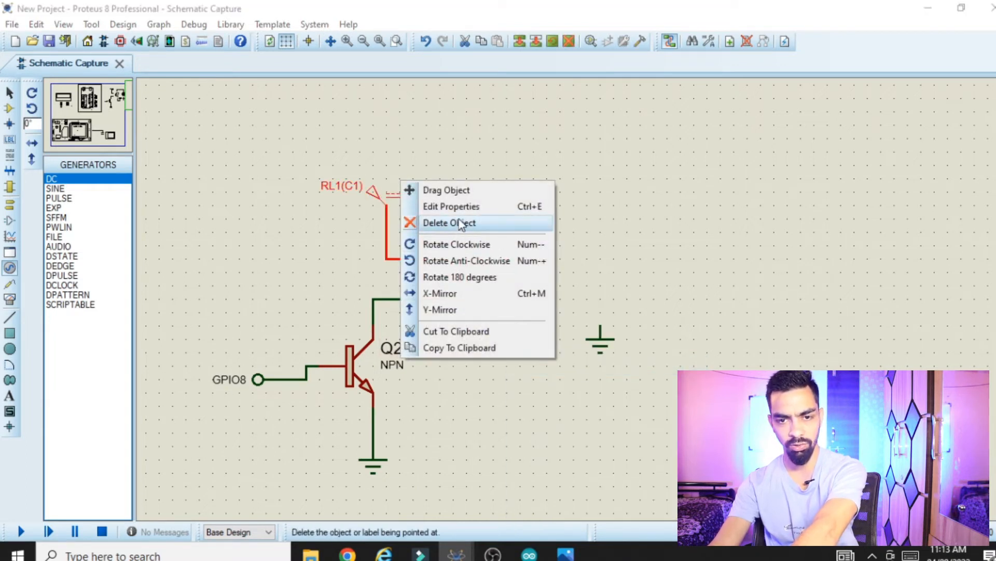
click(524, 223)
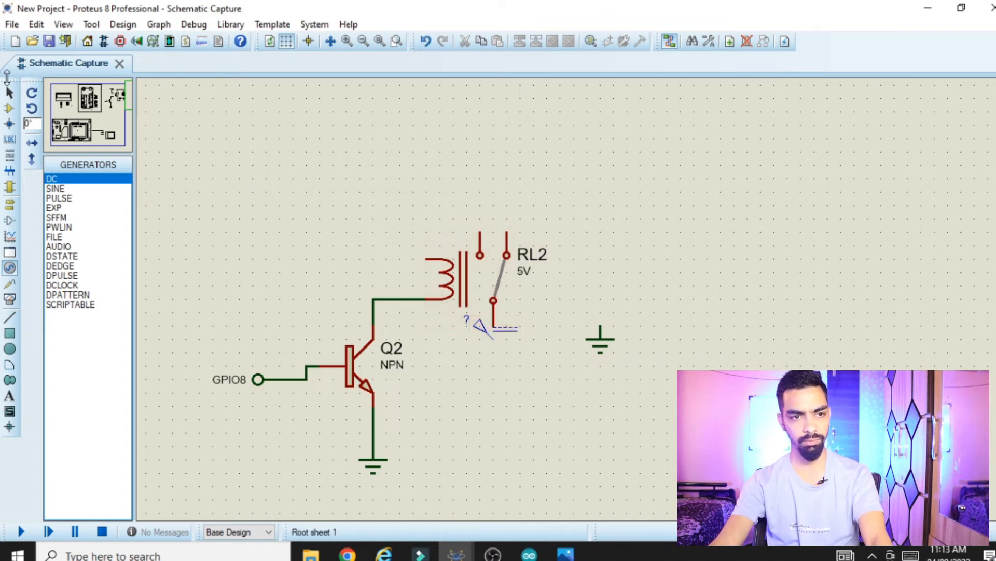
click(486, 326)
key(Delete)
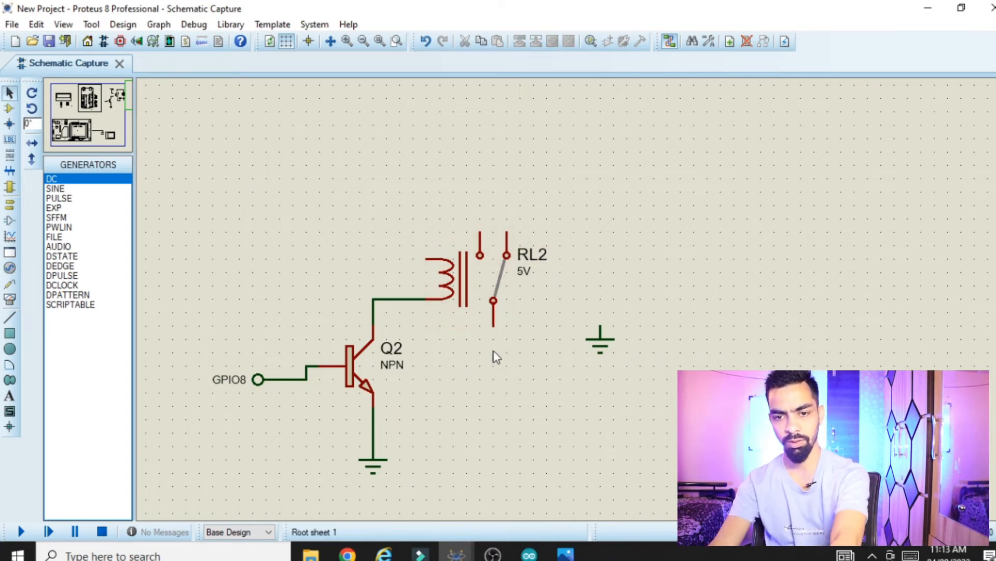
- Search the device library for "lamp" and pick the LAMP animated light bulb from the ACTIVE library for placement
click(10, 108)
click(51, 165)
text(lamp)
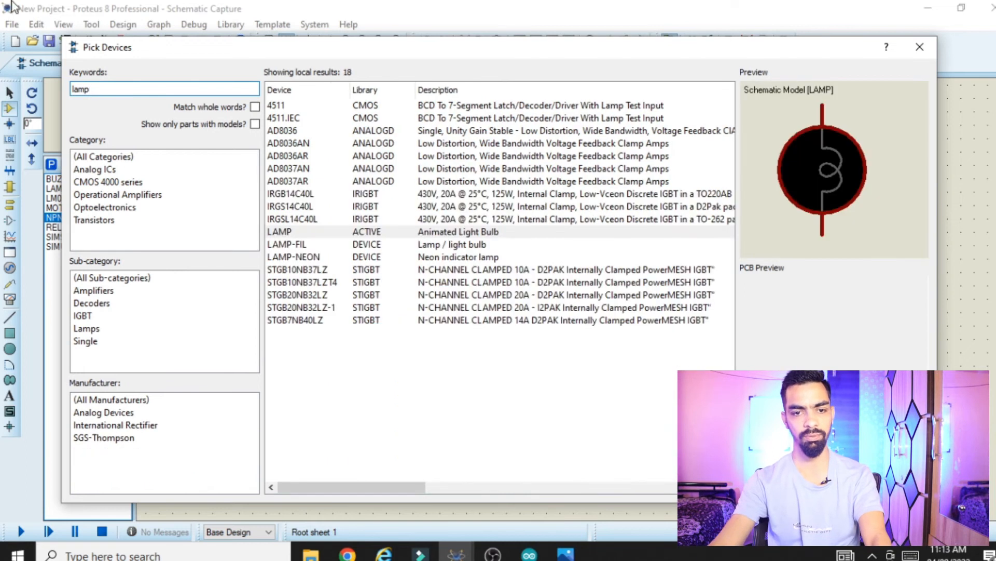
click(428, 235)
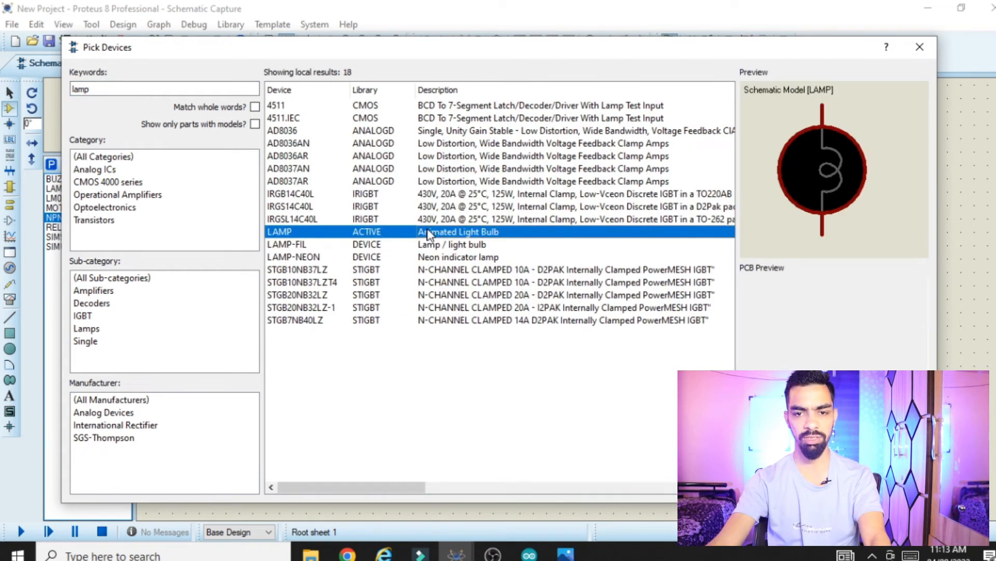
key(Return)
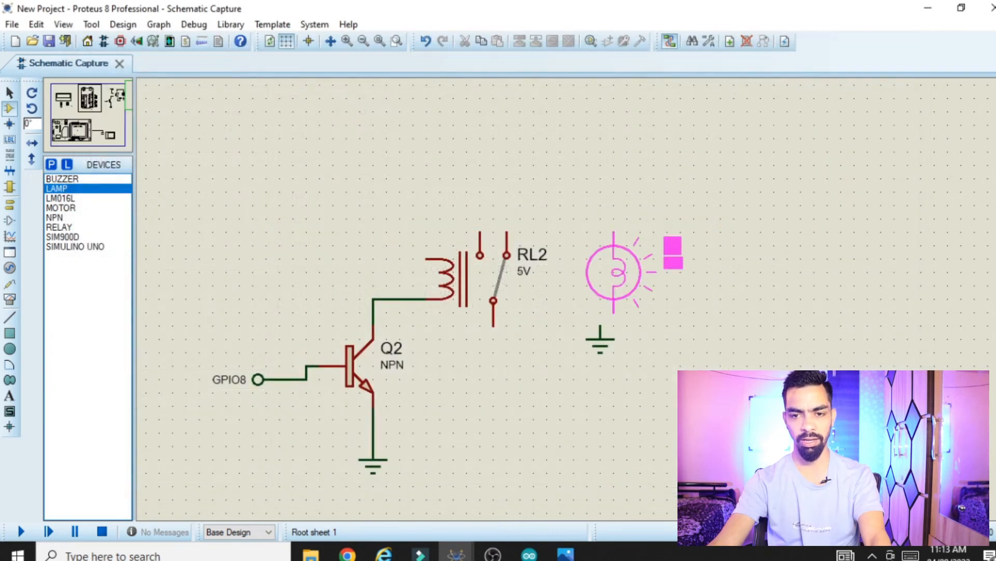
- Place the lamp above the free ground symbol, then wire its lower pin to ground and its upper pin to RL2's unconnected left contact
click(602, 259)
click(600, 300)
click(601, 327)
click(601, 219)
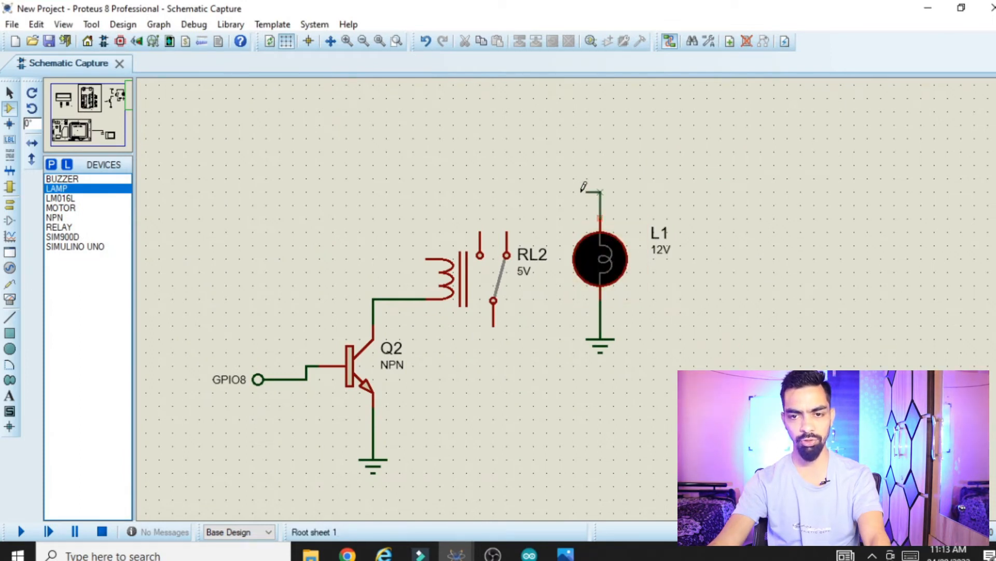
click(478, 235)
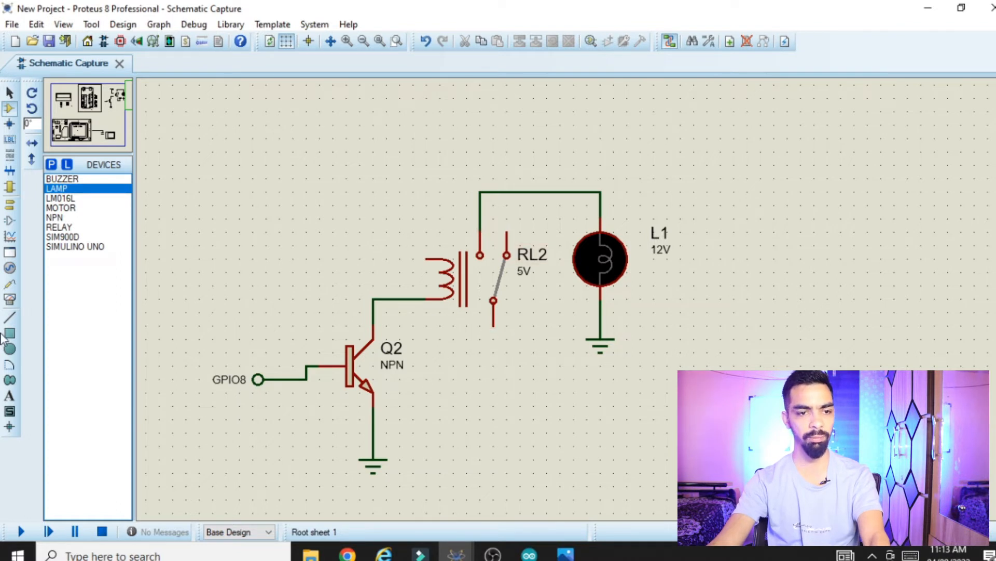
- Place a SINE generator below RL2 and wire it to the relay's common contact
click(10, 268)
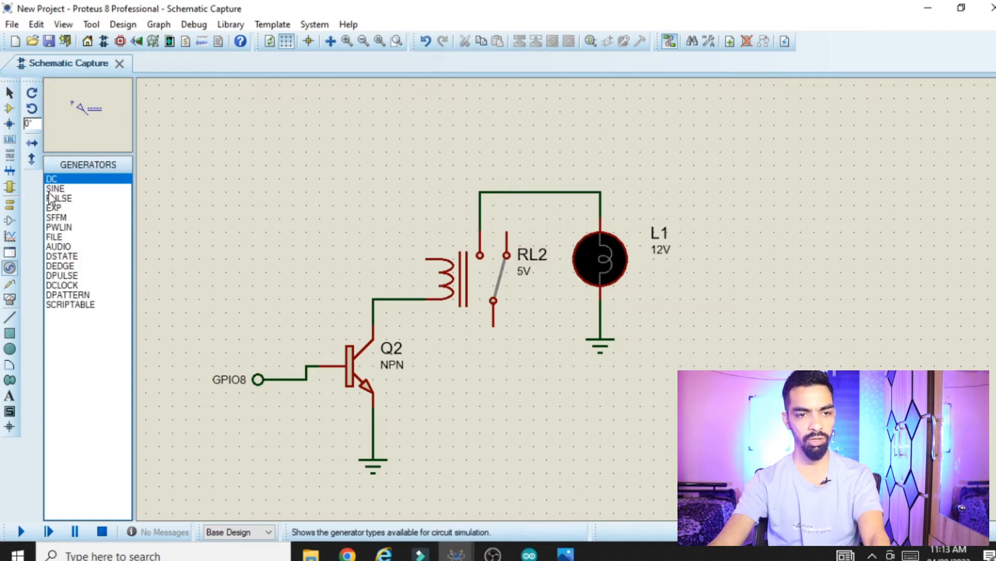
click(51, 189)
click(460, 364)
click(493, 325)
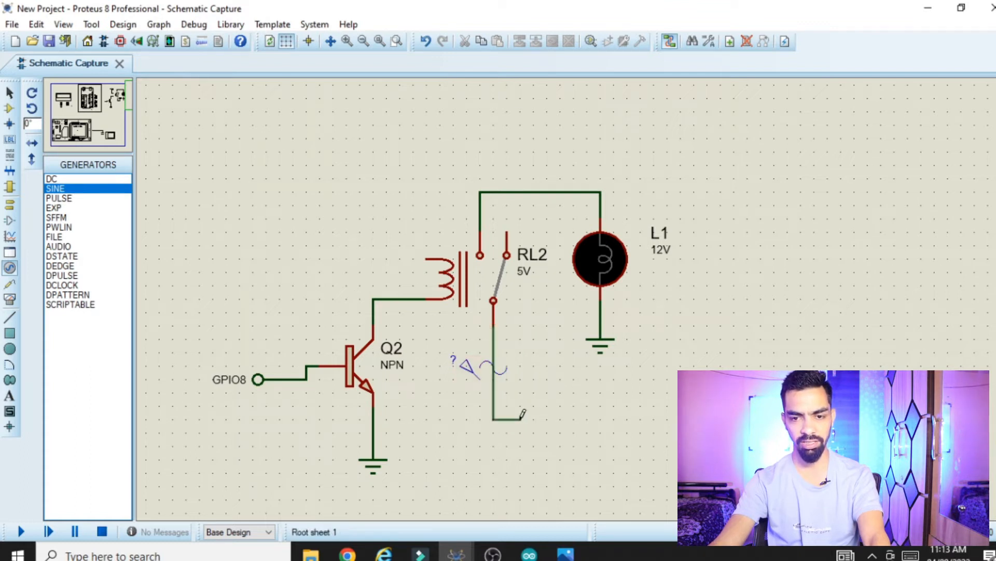
click(476, 380)
- Set the offset of the sine generator on RL2's common contact to 230 volts
double_click(475, 375)
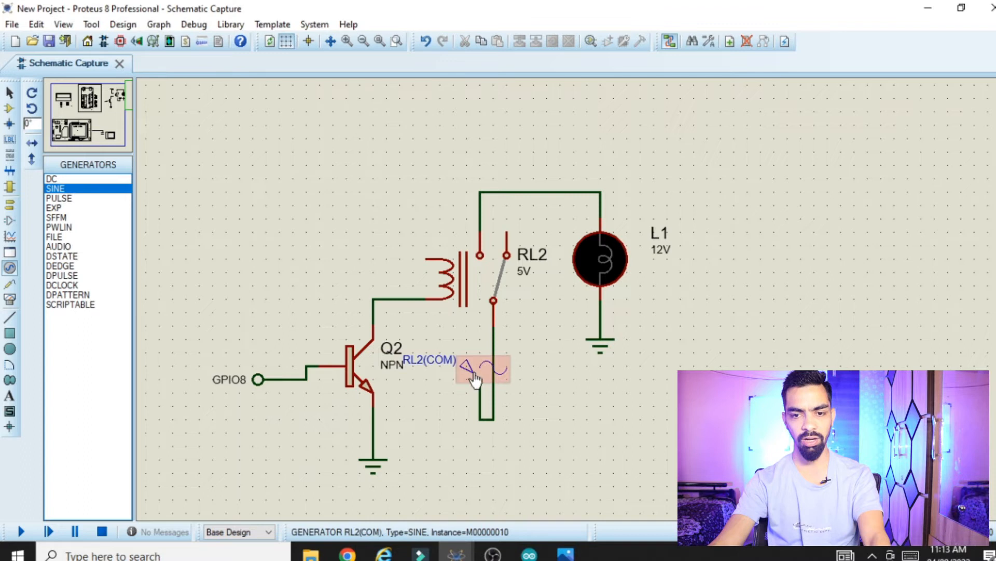
double_click(602, 114)
text(230)
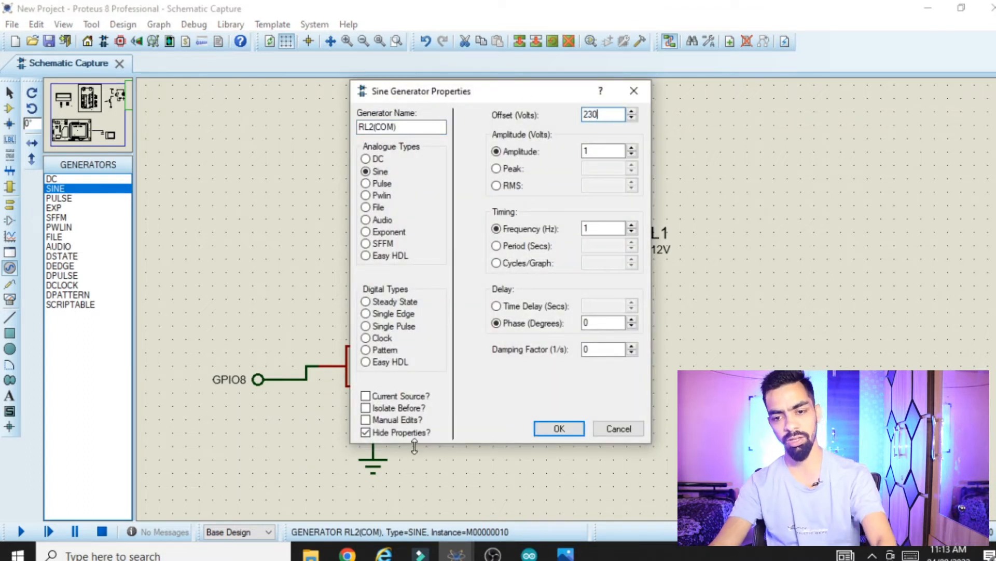
click(558, 428)
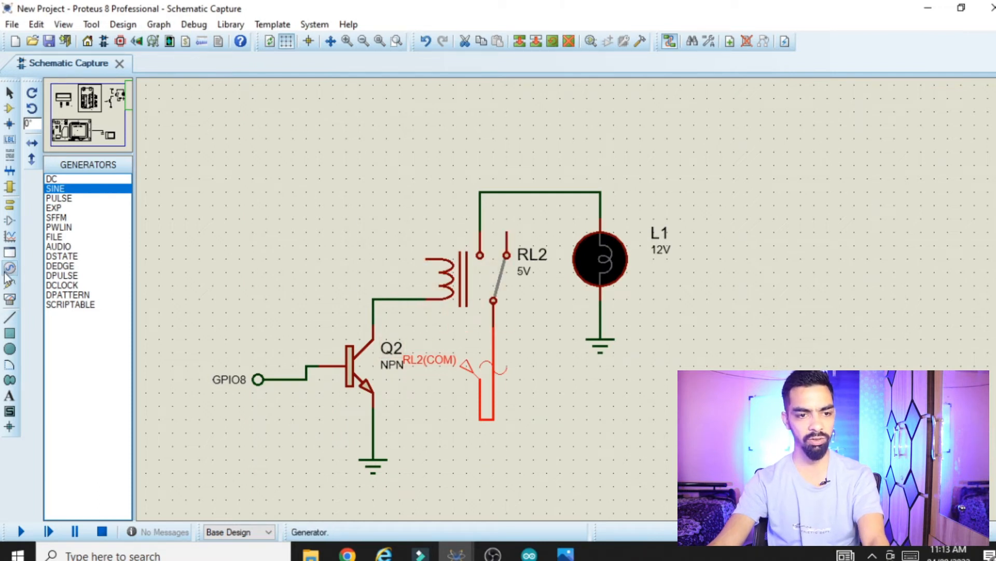
- Place a DC generator above RL2's coil and wire it to the coil's upper pin
click(72, 179)
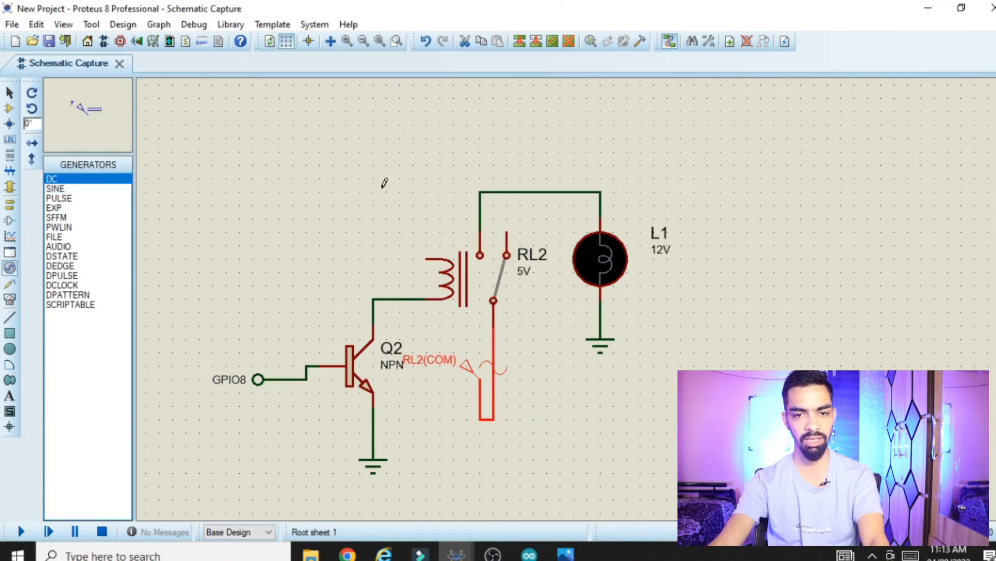
click(387, 186)
click(387, 191)
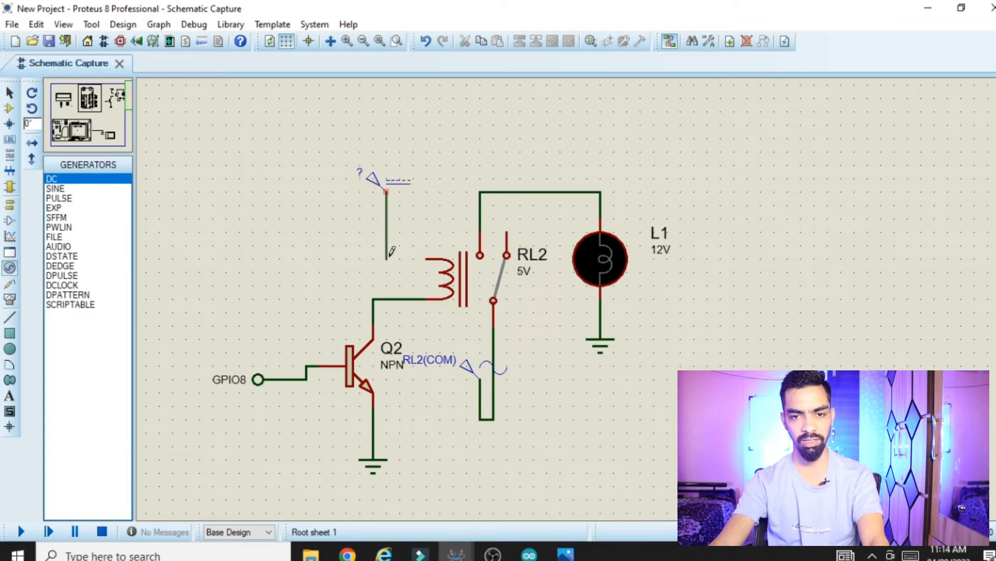
click(426, 258)
- Set the voltage of the DC generator on RL2's coil to 5 volts
double_click(387, 182)
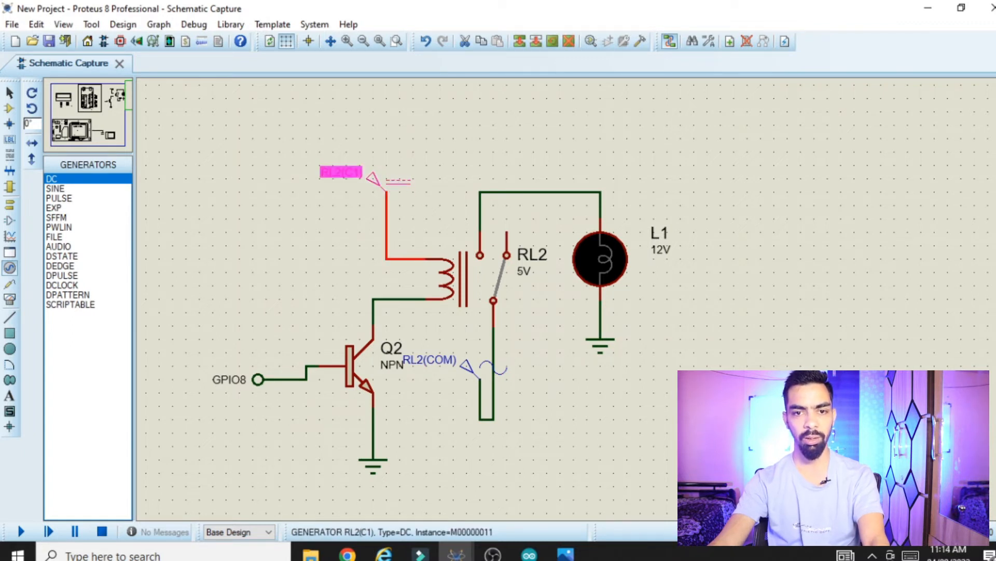
double_click(602, 114)
text(5)
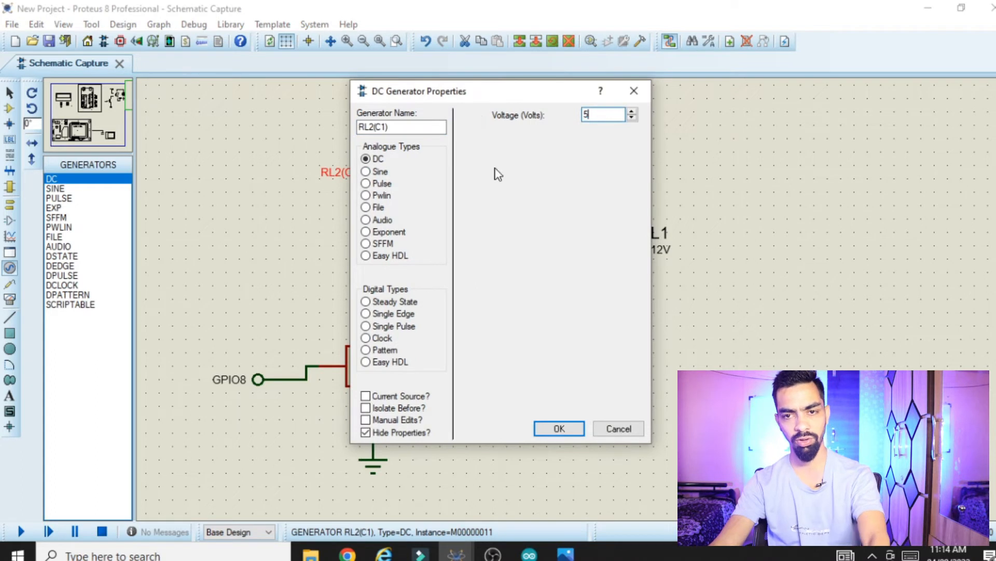
click(554, 429)
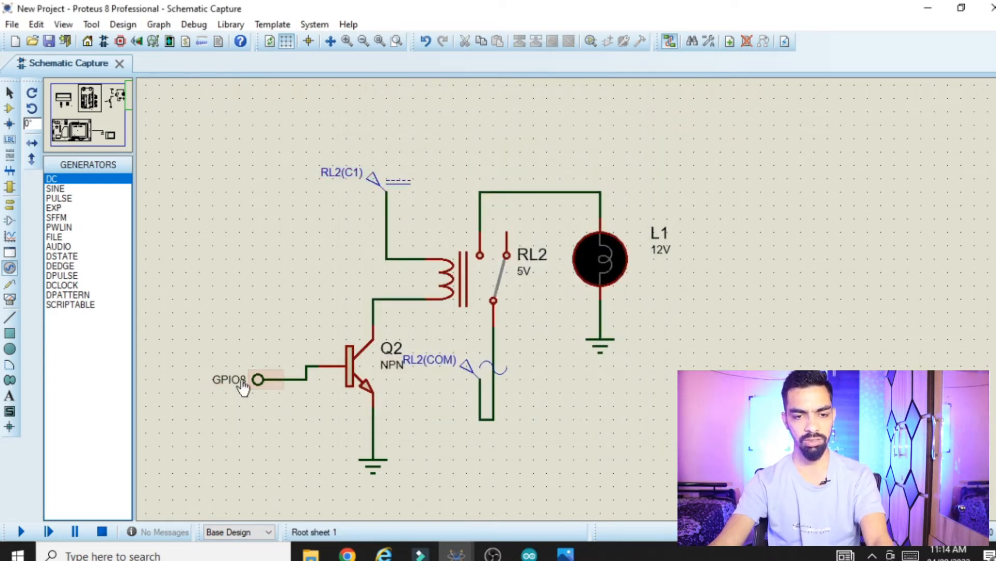
- Check the bulb pin assignment in the Arduino IDE sketch, then return to Proteus and relabel Q2's base terminal GPIO9
scroll(218, 392, down, 2)
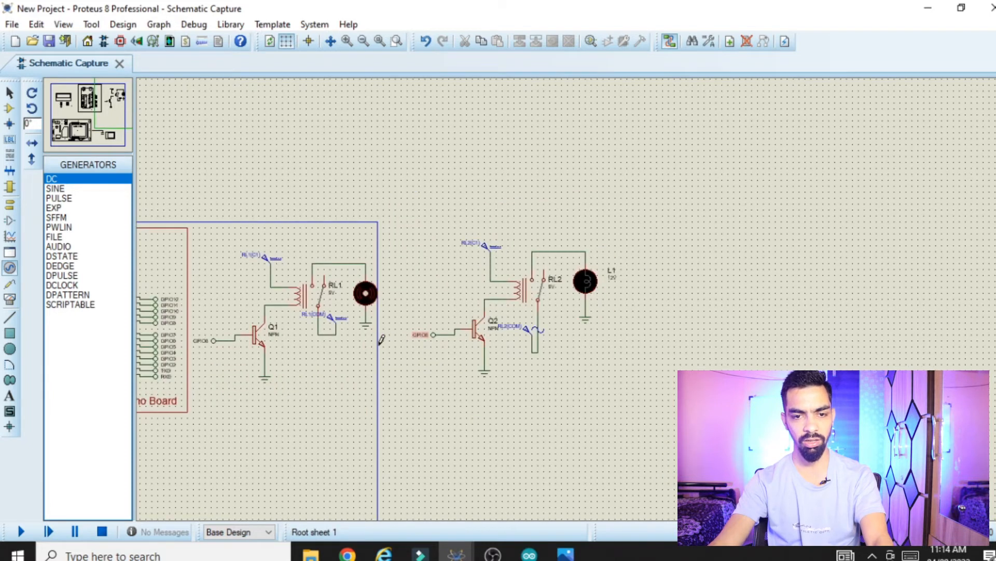
scroll(244, 383, down, 2)
scroll(384, 332, up, 1)
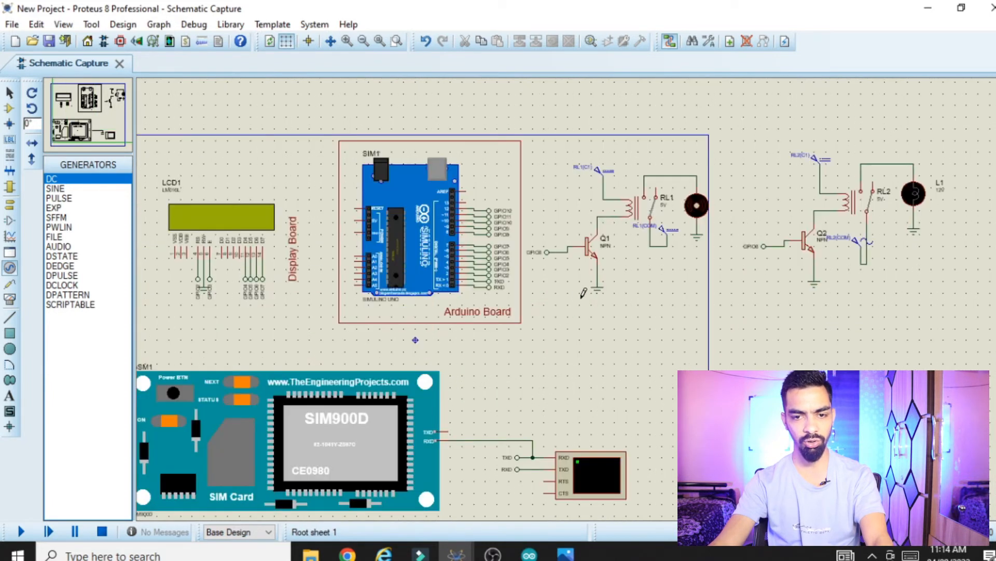
click(529, 555)
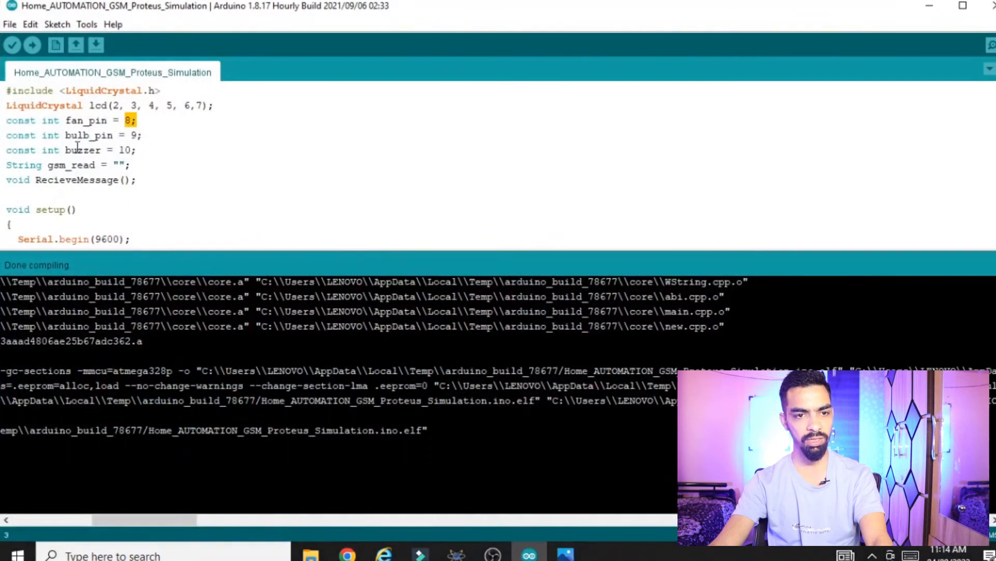
click(929, 7)
scroll(581, 290, up, 1)
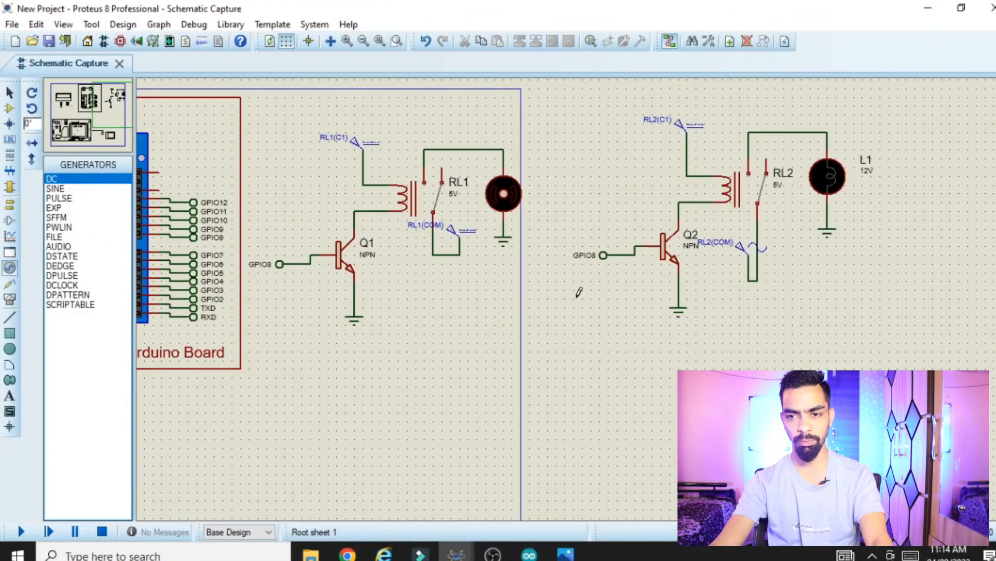
double_click(602, 255)
text(GPIO9)
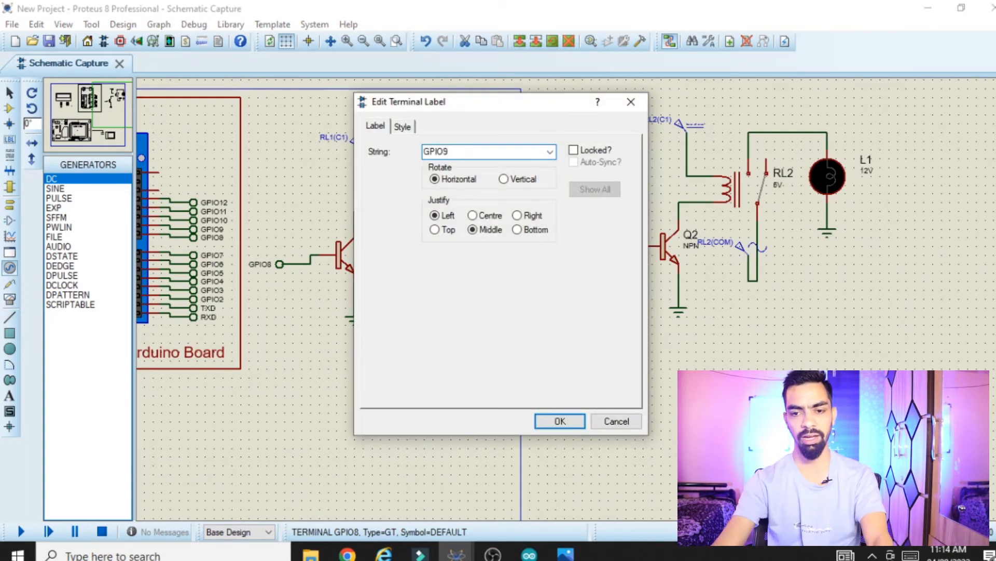
click(560, 421)
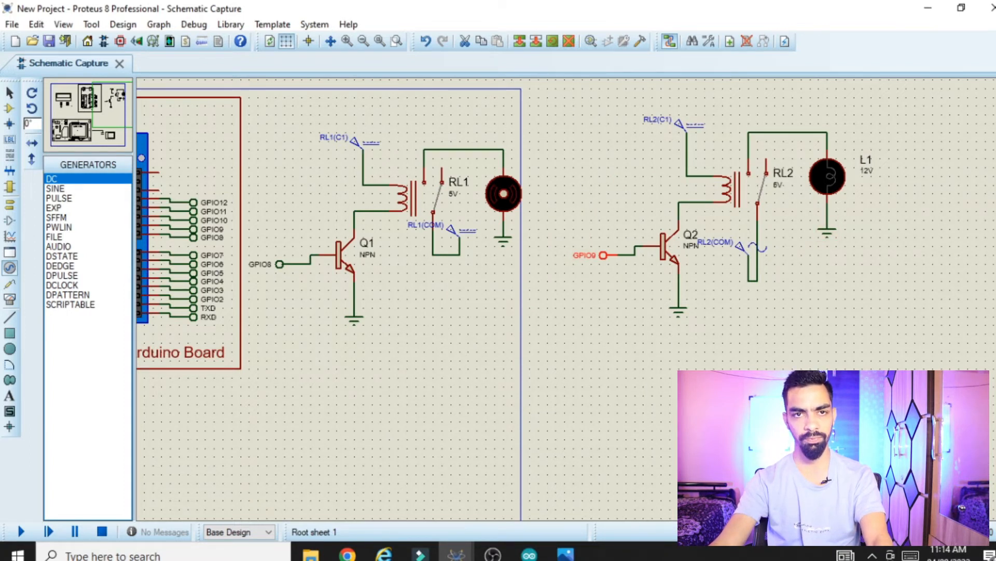
- Search the device library for "buzzer", pick the DC operated BUZZER from the ACTIVE library, and place it below the lamp circuit
scroll(570, 224, down, 3)
scroll(580, 260, down, 2)
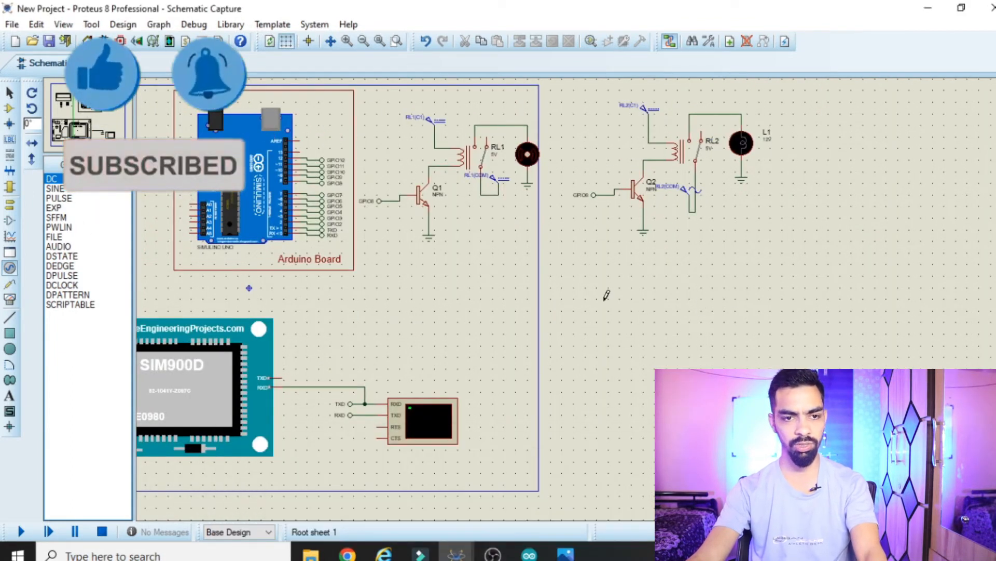
click(8, 109)
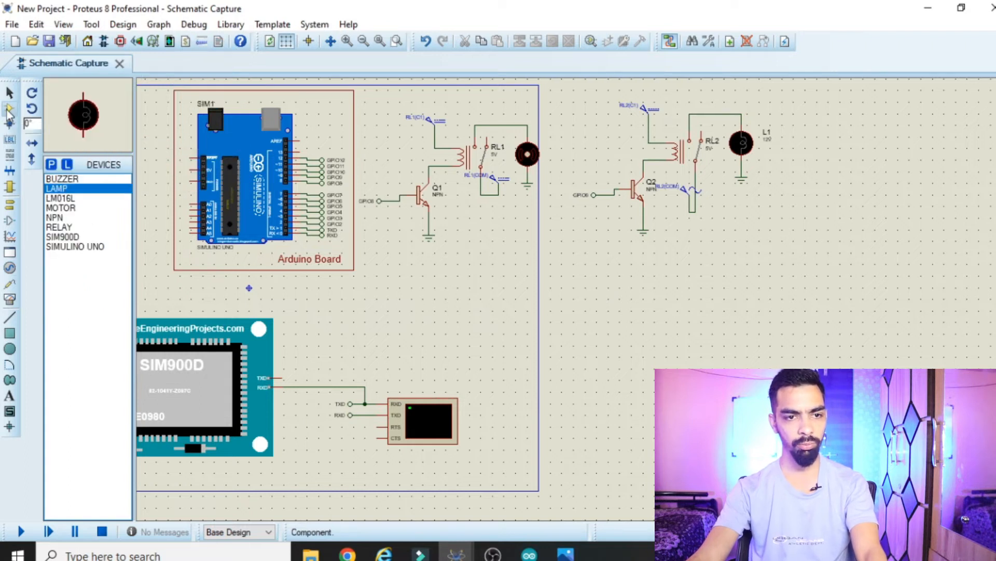
click(52, 165)
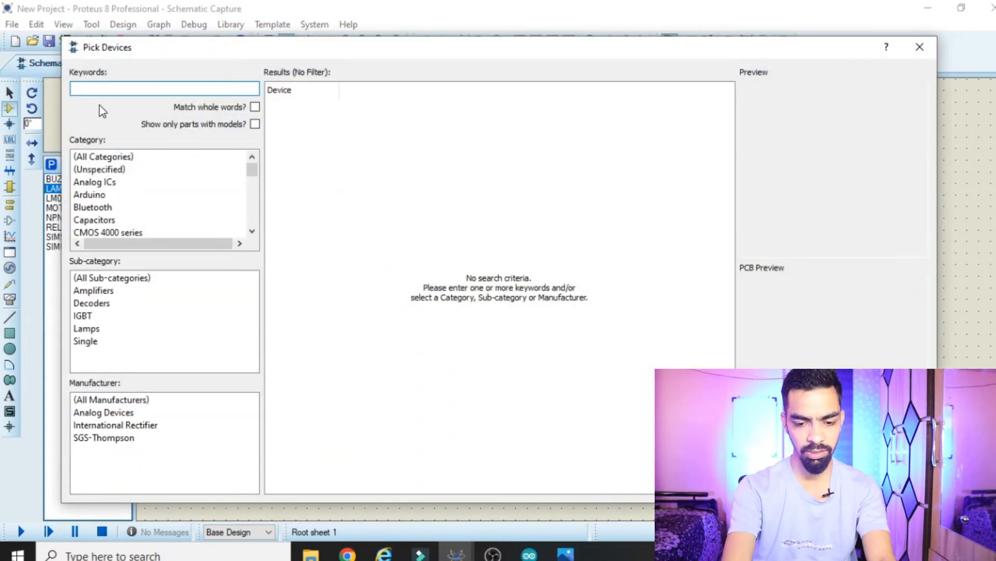
text(buzzer)
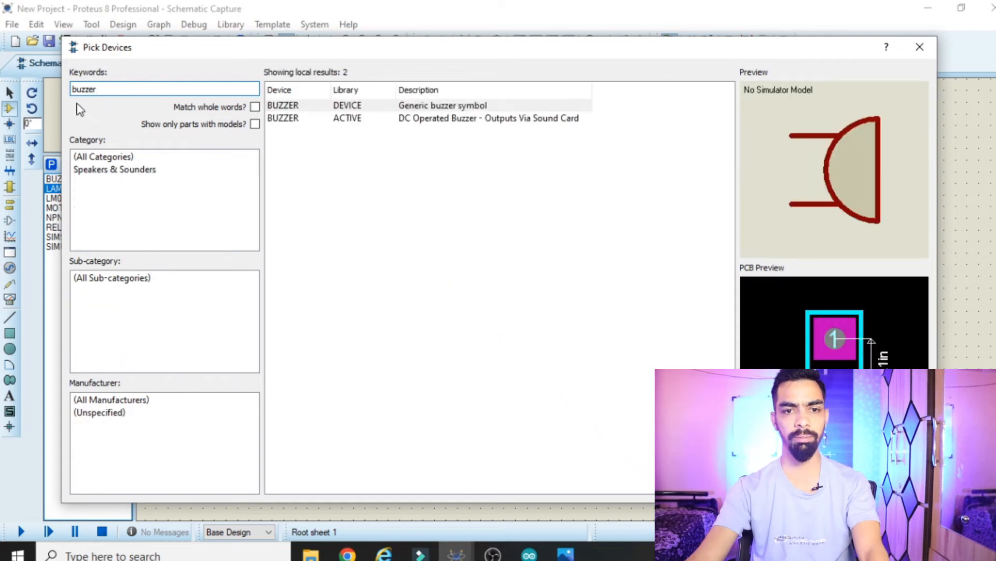
click(470, 120)
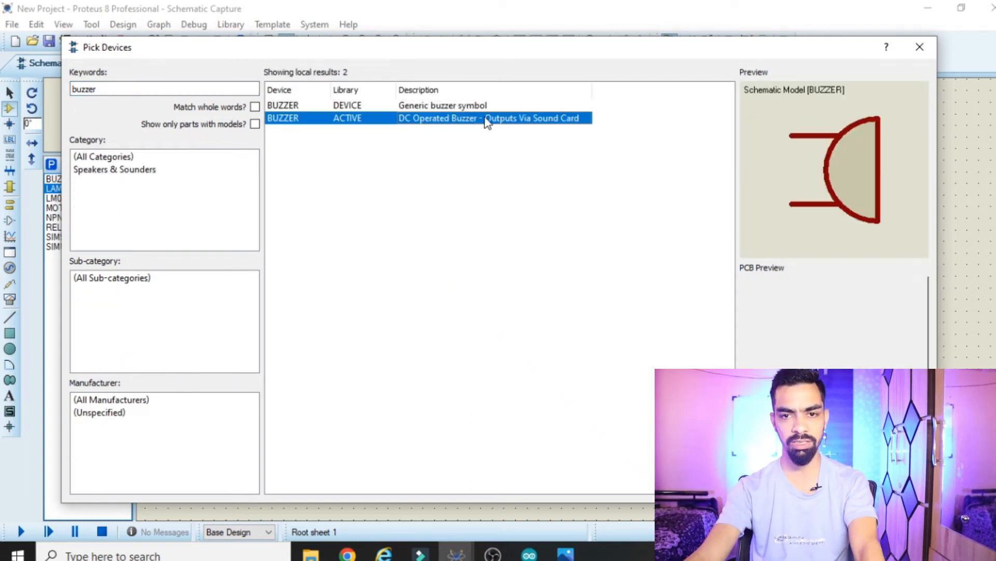
click(843, 486)
click(666, 360)
click(674, 321)
- Set the buzzer's operating voltage to 5V
key(F6)
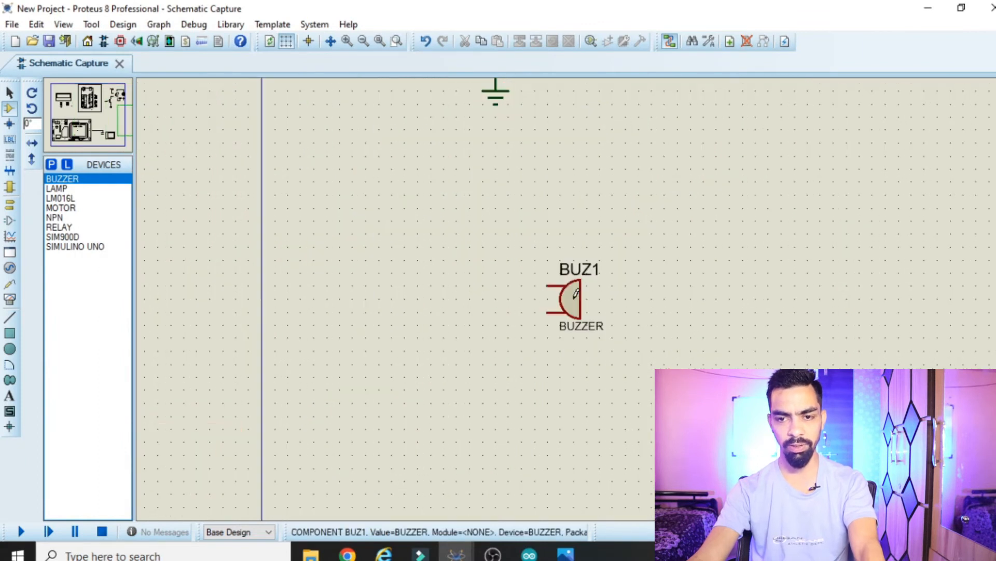
click(566, 298)
double_click(553, 279)
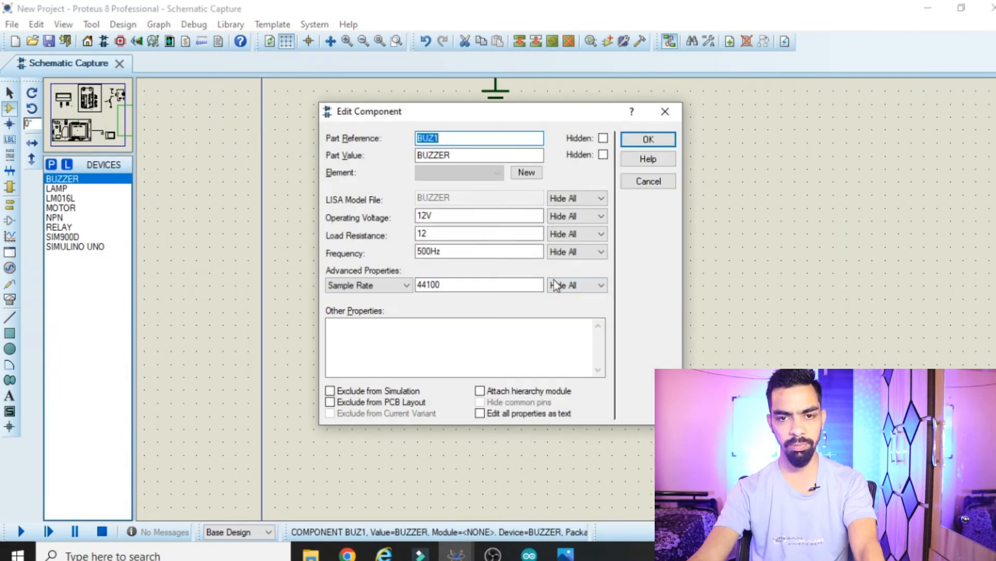
double_click(429, 214)
text(5V)
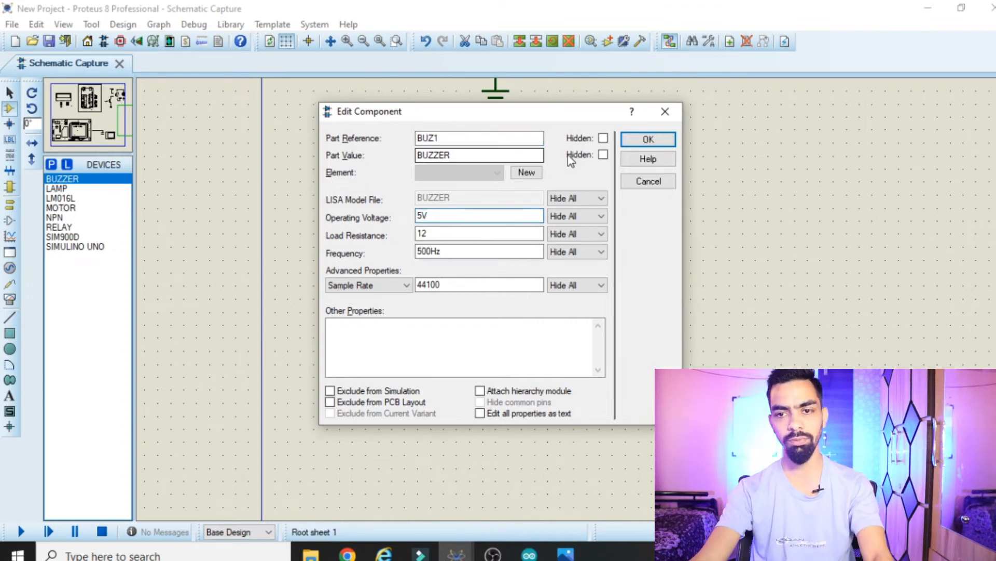
click(669, 140)
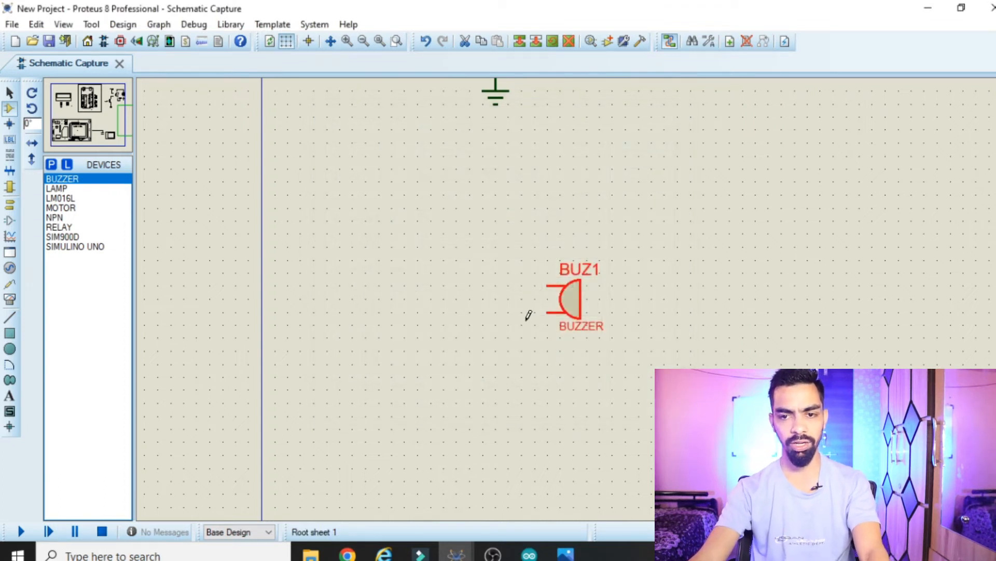
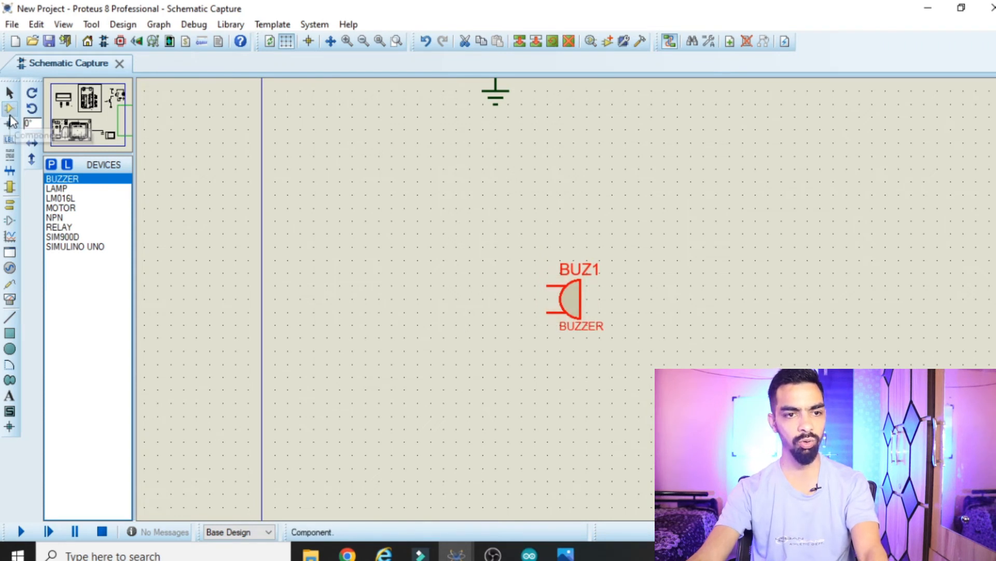
- Place an NPN transistor below and left of the buzzer and wire its collector to the buzzer's lower pin
click(58, 219)
click(452, 319)
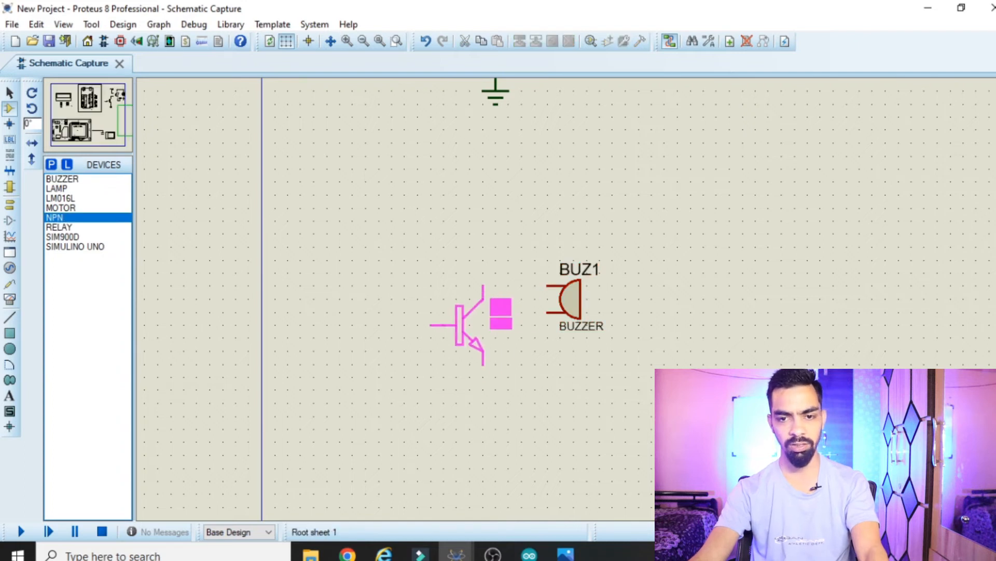
click(452, 390)
click(482, 351)
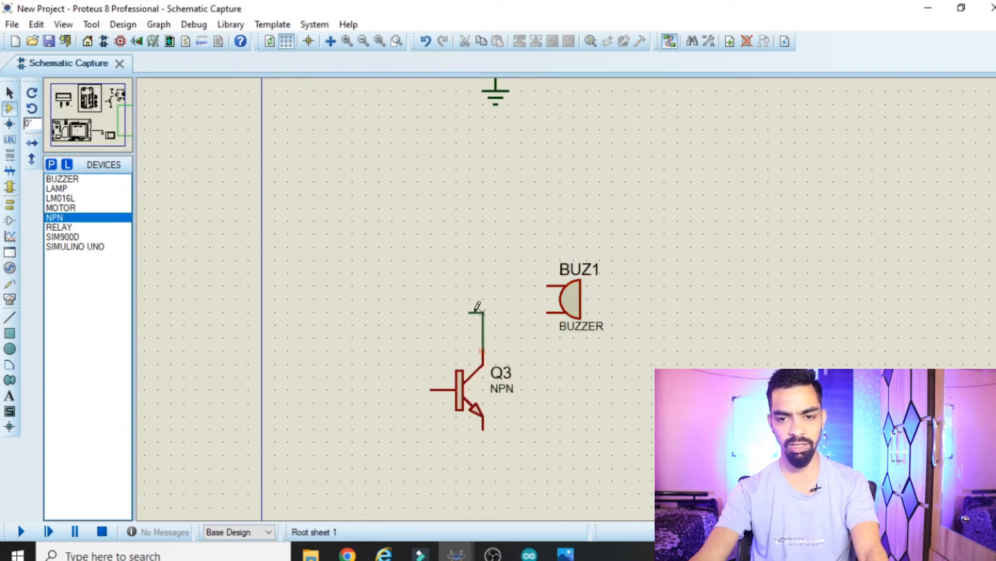
click(548, 312)
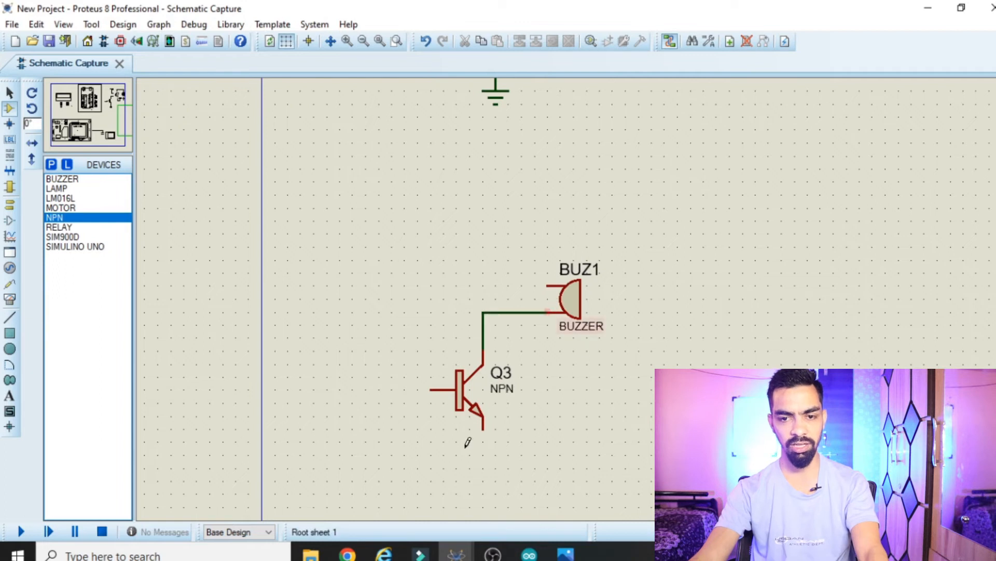
- Place a ground terminal below transistor Q3 and wire Q3's emitter to it
scroll(523, 430, down, 2)
scroll(535, 340, up, 2)
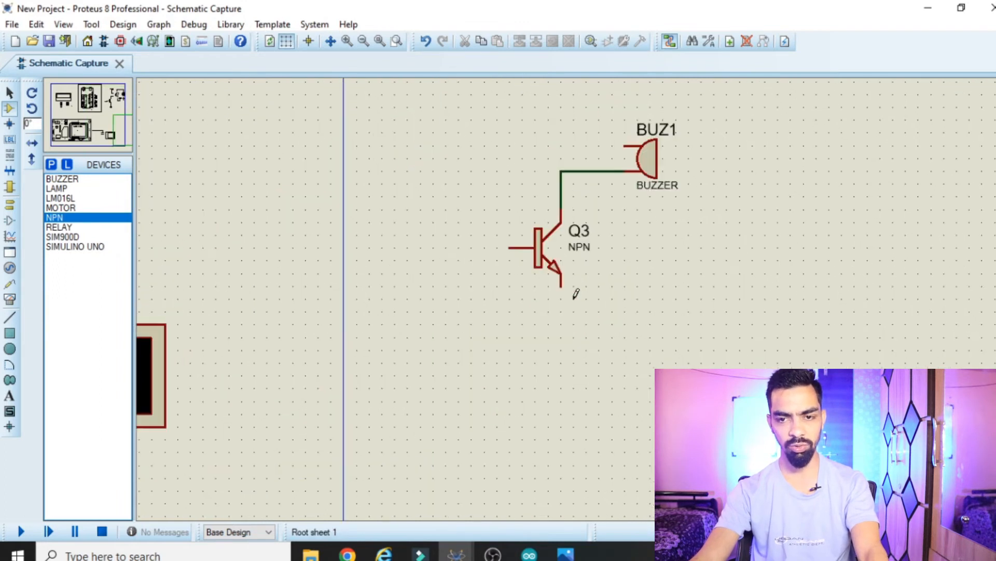
click(12, 205)
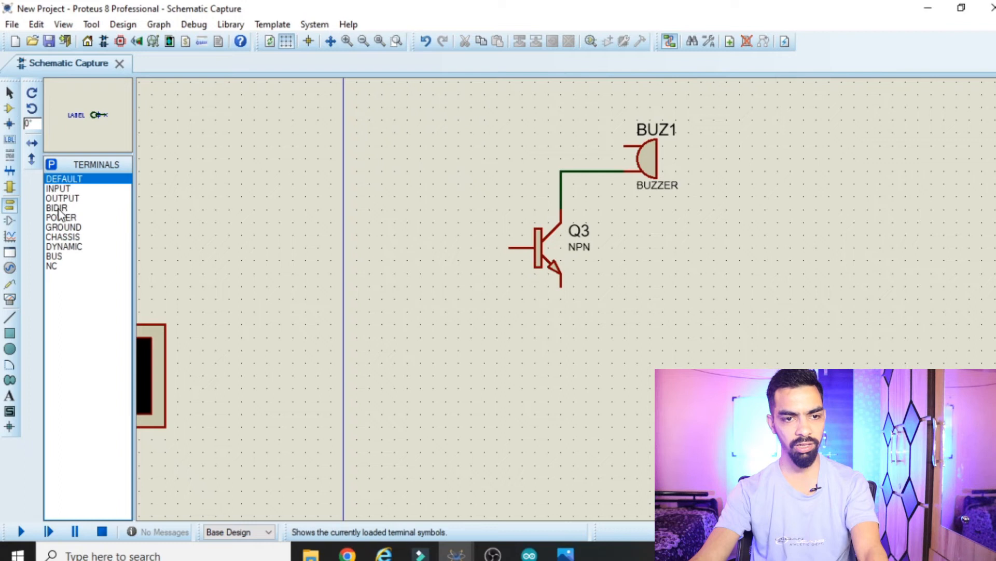
click(63, 228)
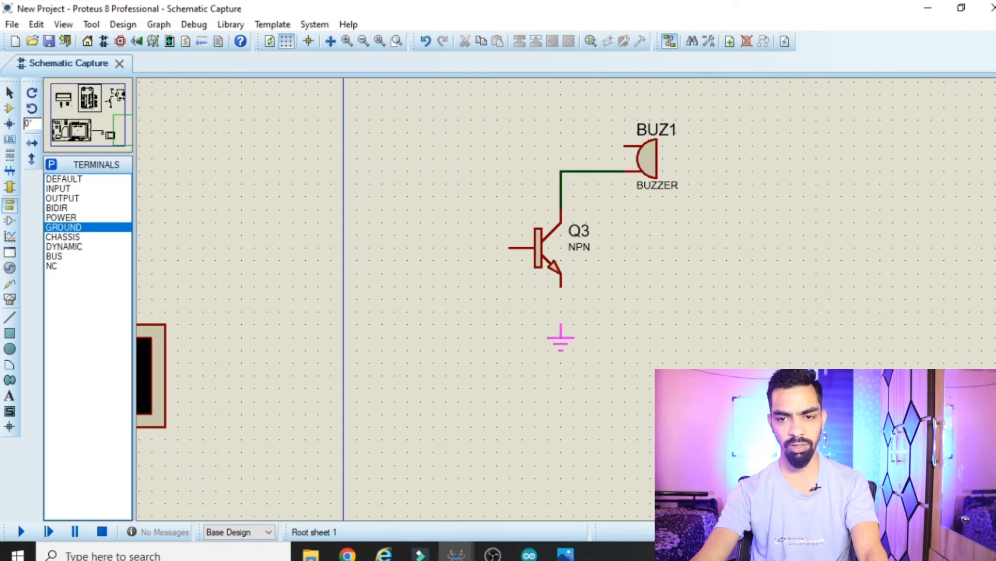
click(561, 286)
click(561, 325)
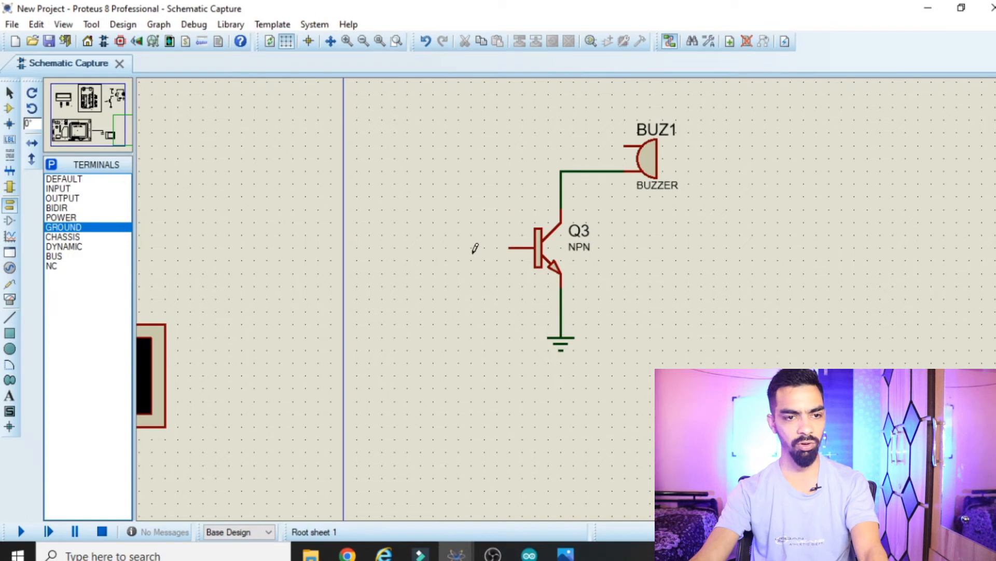
- Place a default terminal beside transistor Q3's base and wire it to the base pin
click(10, 205)
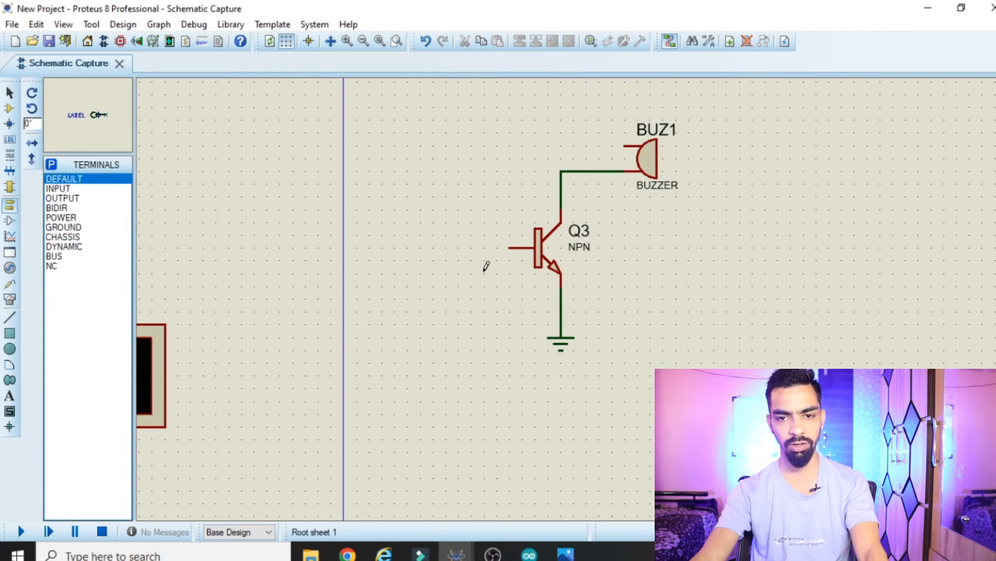
click(459, 247)
click(510, 247)
- Place a DC generator above and left of buzzer BUZ1 and wire it to the buzzer's upper pin
scroll(627, 144, up, 1)
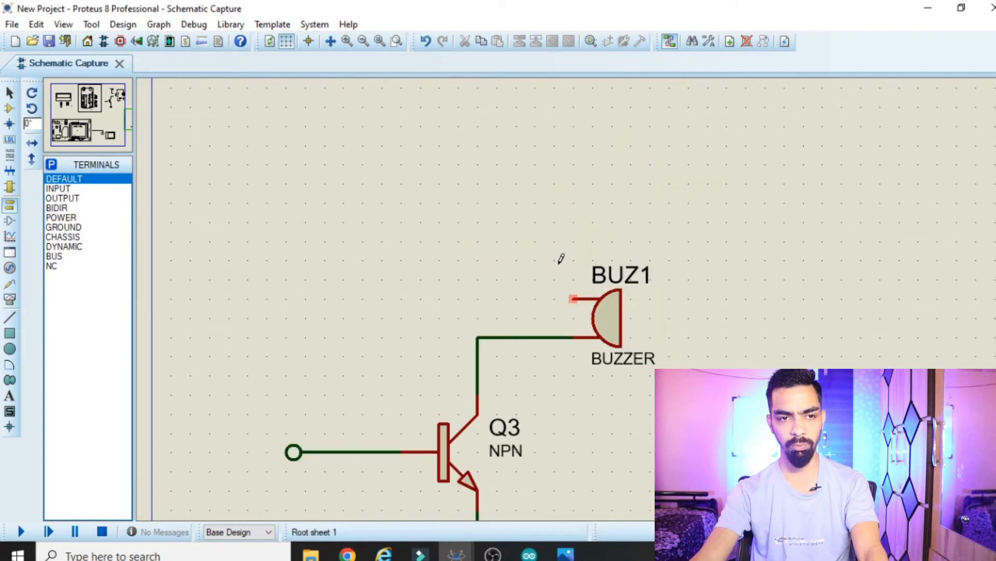
click(8, 268)
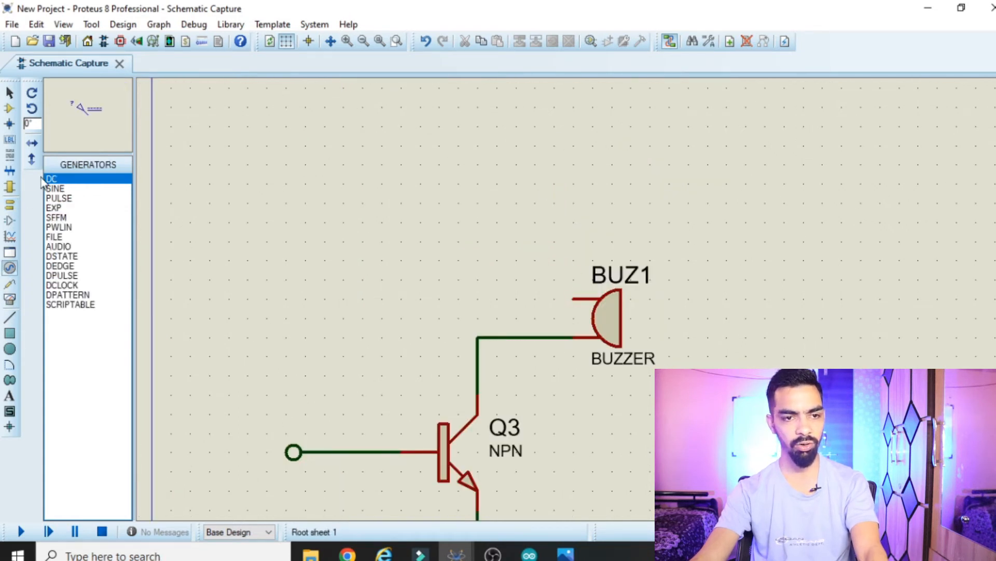
click(516, 221)
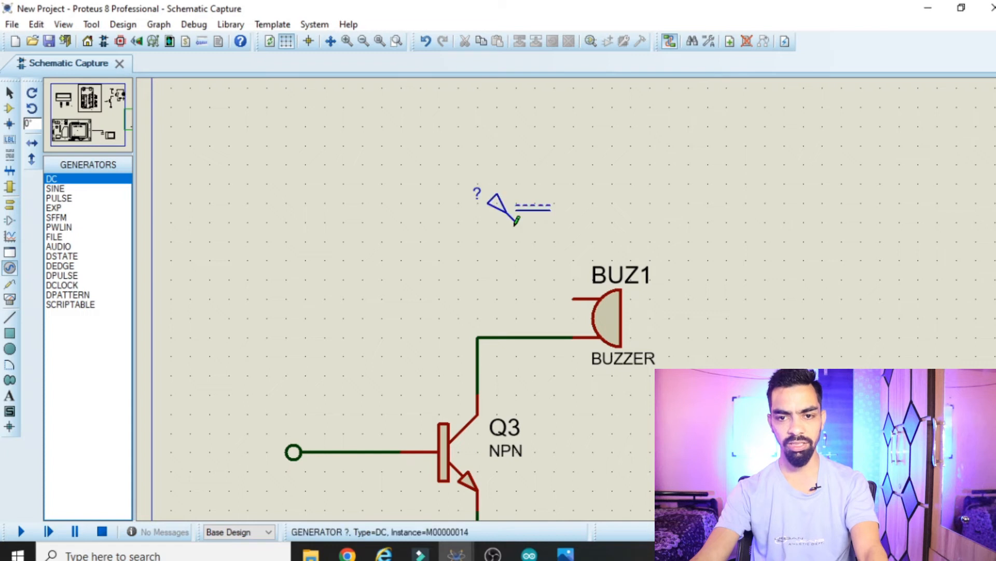
click(518, 222)
click(573, 298)
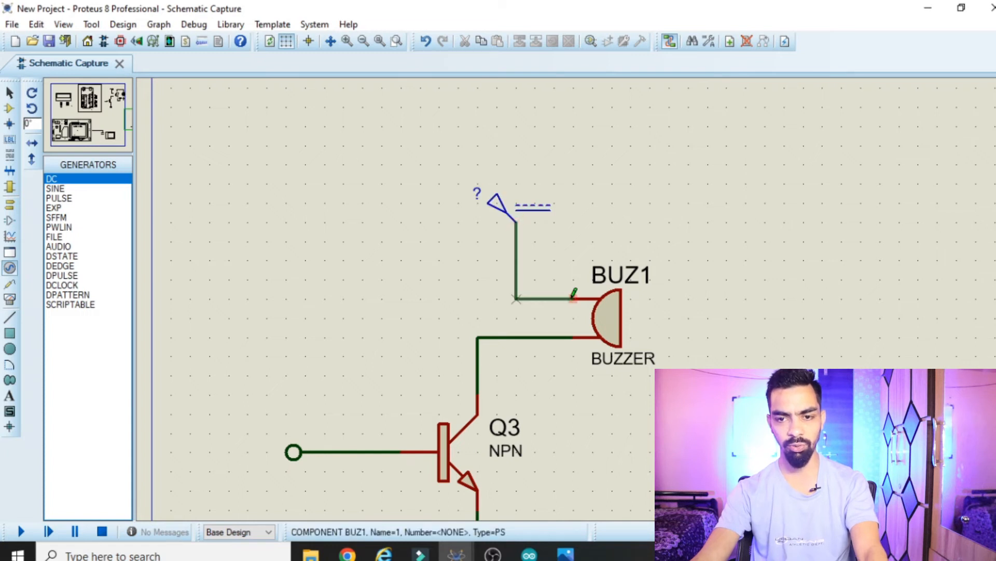
- Set the voltage of the buzzer's DC generator to 5 V
double_click(530, 219)
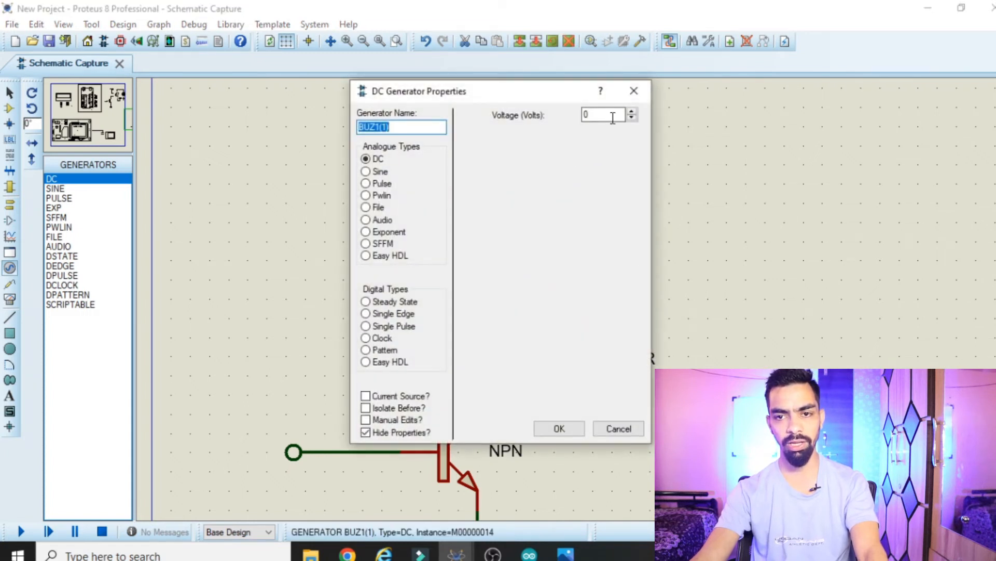
double_click(603, 114)
text(5)
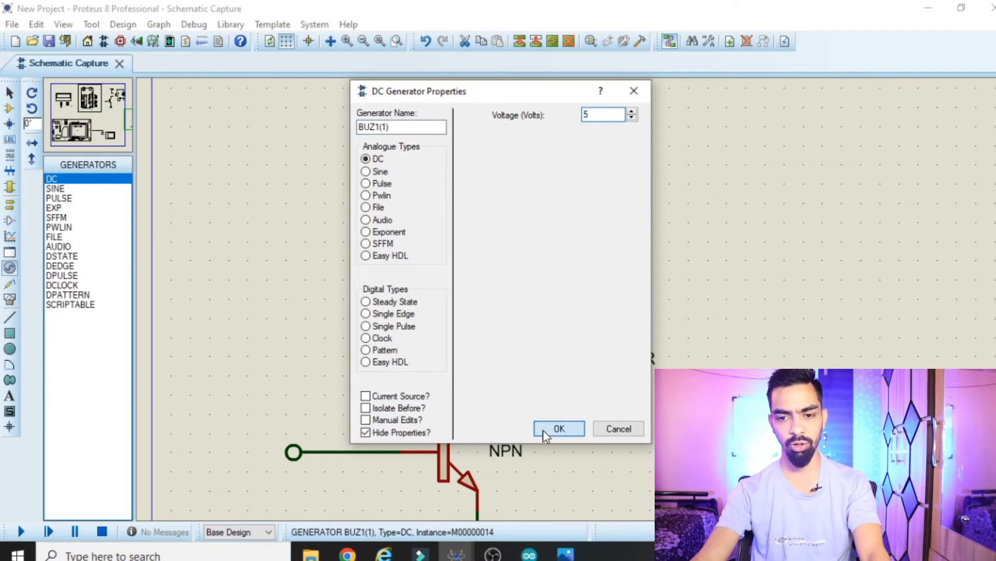
click(558, 428)
- Switch to the Arduino IDE to check the buzzer's pin number in the sketch, and return to the schematic
scroll(584, 423, down, 1)
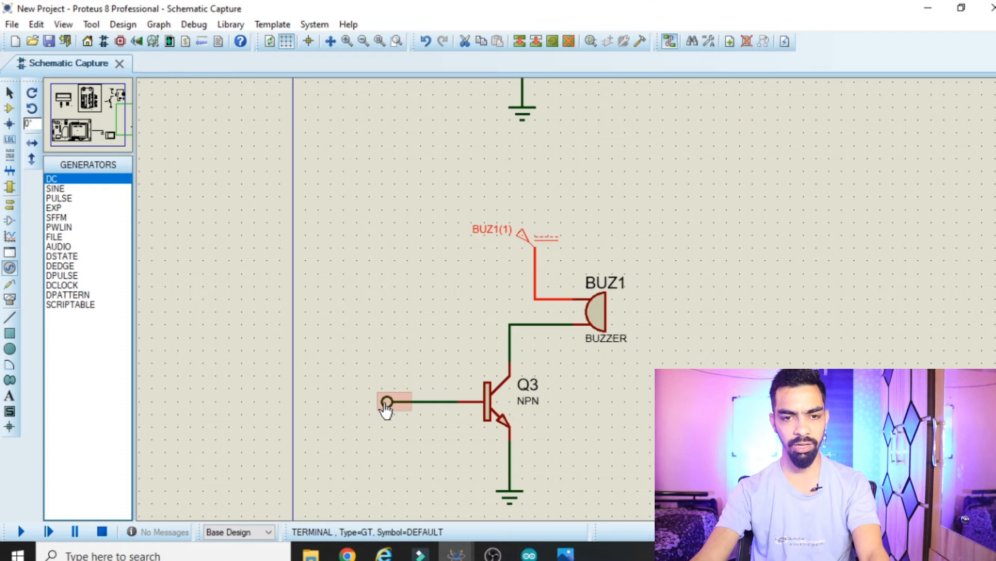
scroll(386, 403, down, 2)
key(alt+Tab)
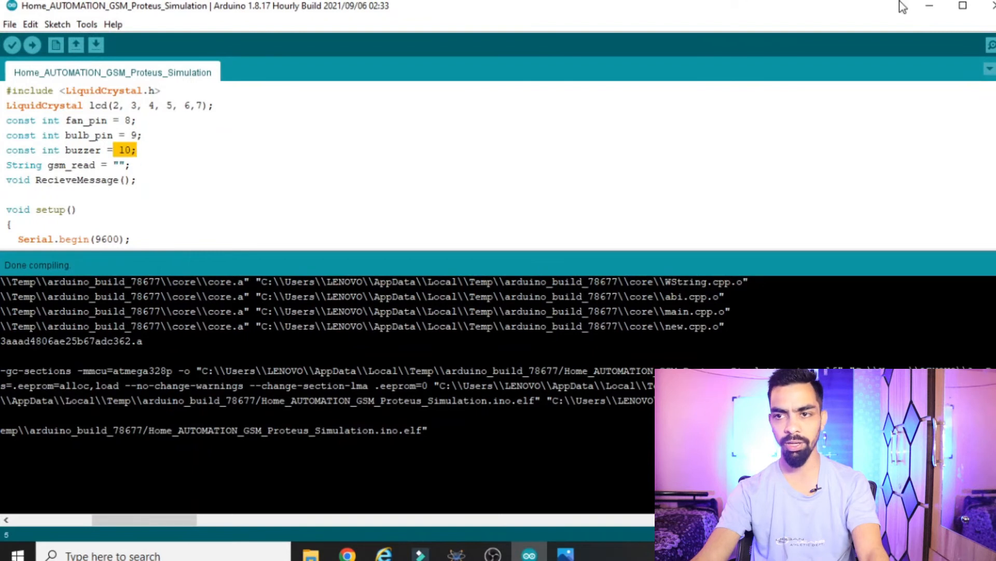
click(929, 6)
- Label the terminal wired to transistor Q3's base GPIO10
right_click(491, 344)
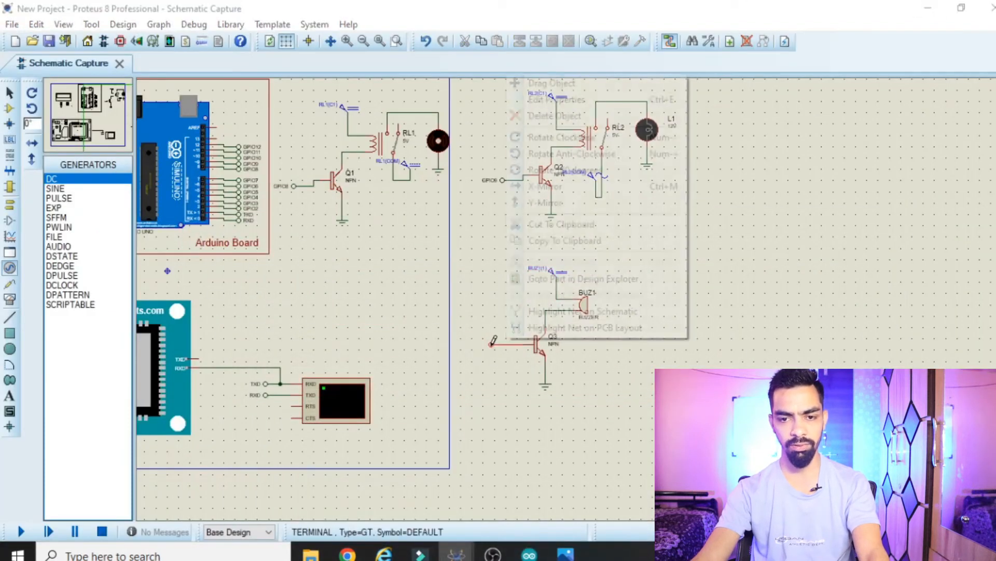
click(414, 240)
scroll(413, 241, up, 2)
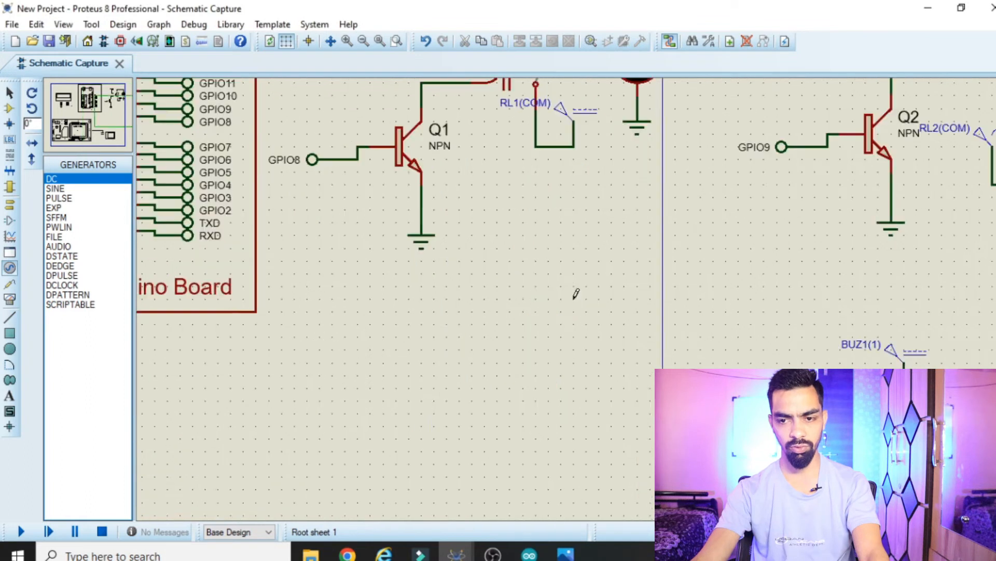
scroll(676, 356, down, 1)
scroll(882, 141, down, 3)
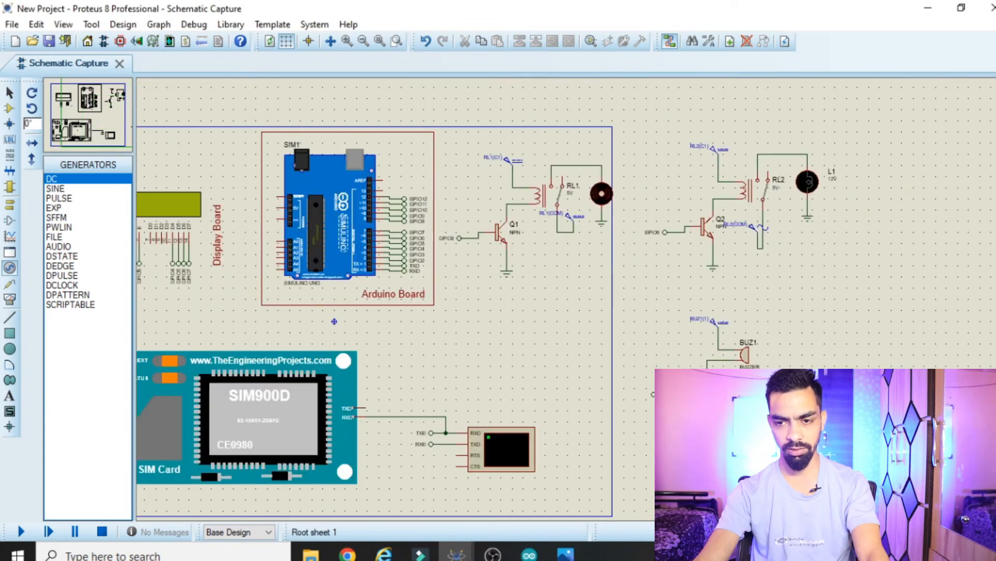
scroll(535, 281, up, 4)
click(10, 93)
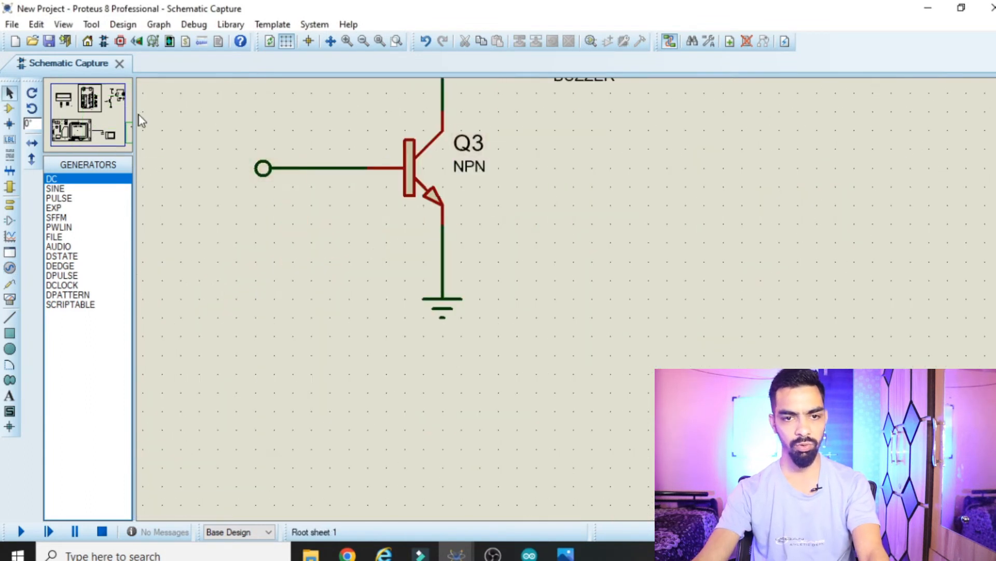
click(348, 169)
click(347, 168)
text(G)
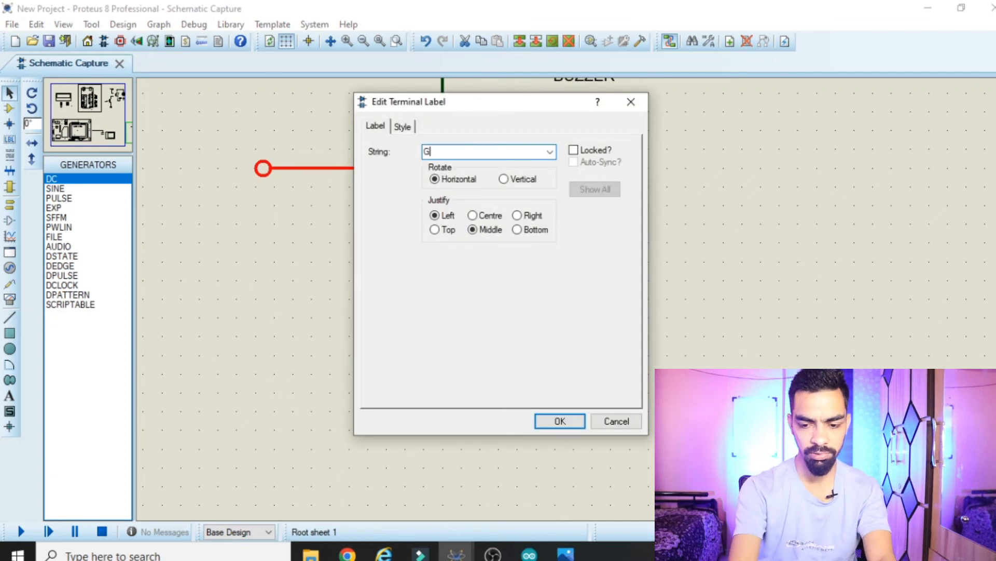
text(PIO10)
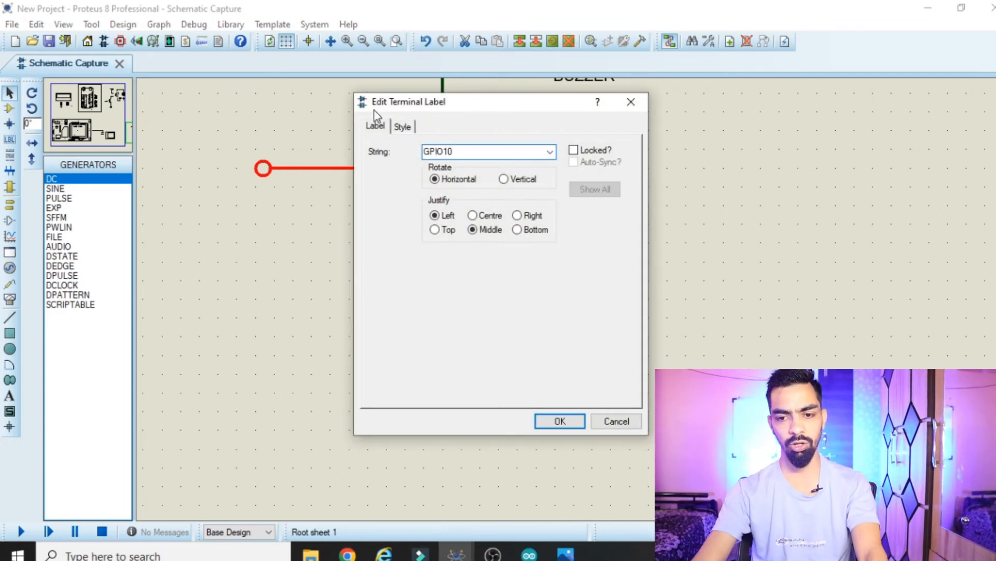
click(553, 429)
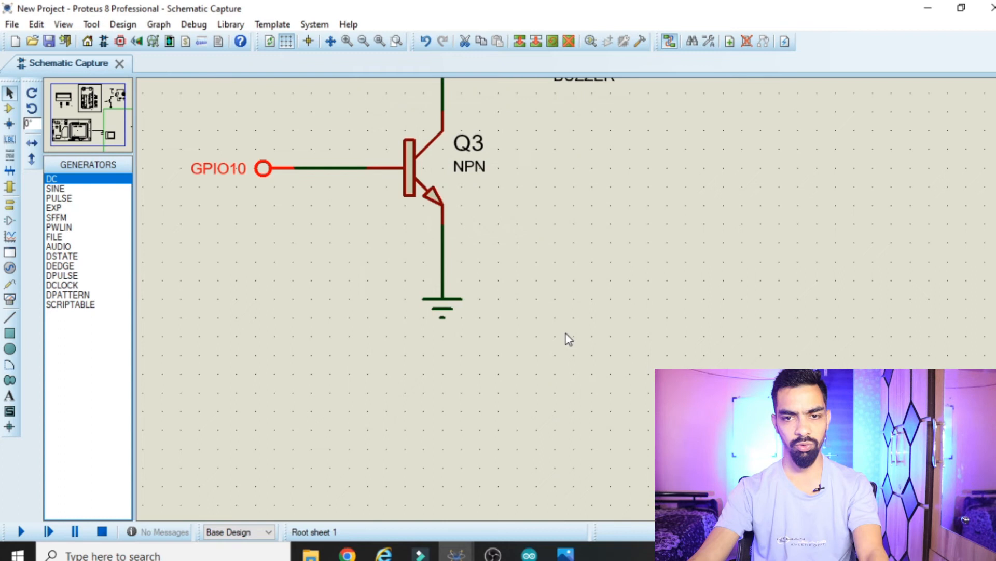
- Draw a PIN-style box about 3600 by 3300 units around the whole buzzer circuit
scroll(571, 301, down, 2)
scroll(571, 304, down, 3)
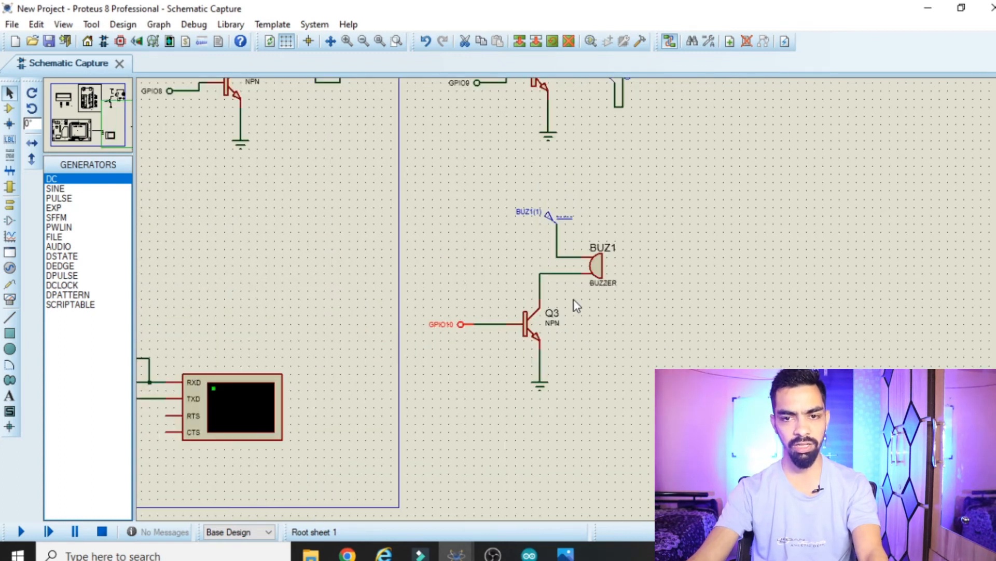
scroll(146, 256, left, 3)
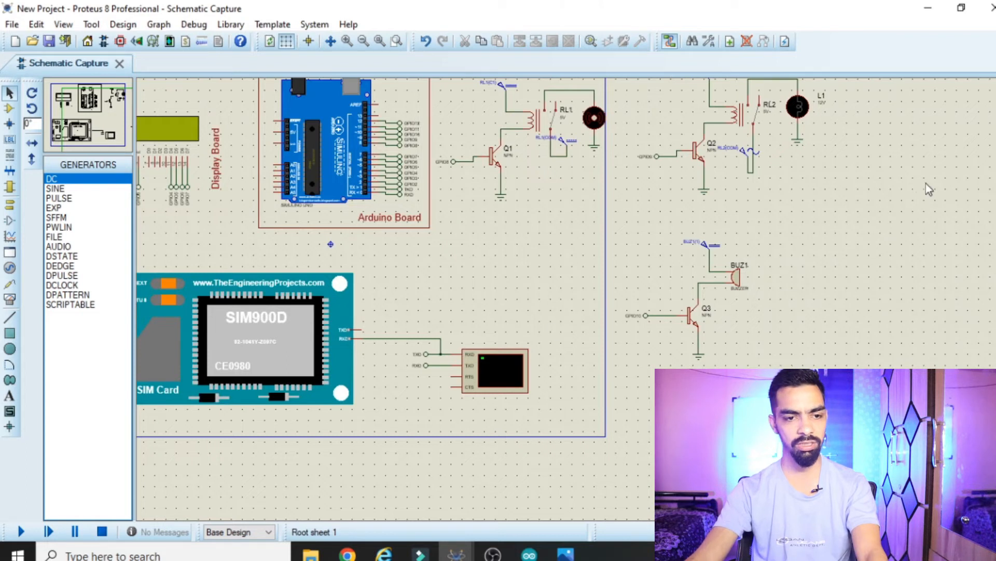
click(9, 338)
click(59, 188)
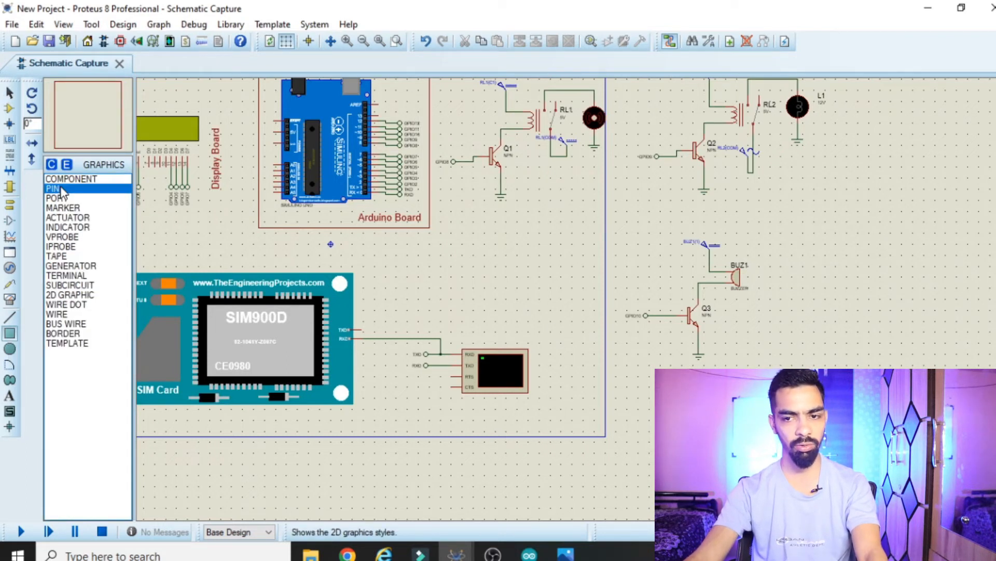
drag(611, 205, 808, 348)
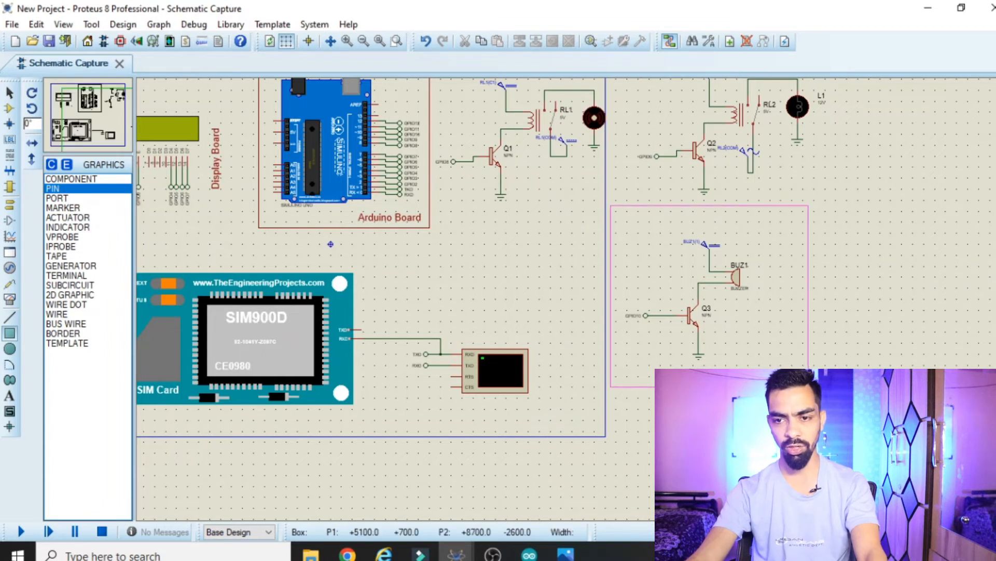
drag(808, 387, 808, 387)
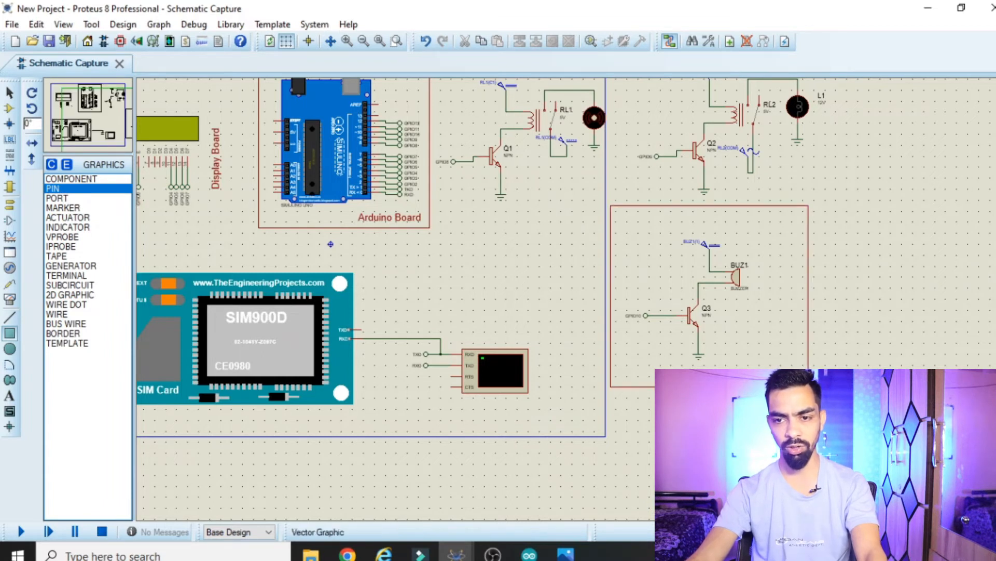
- Add the PIN-style text "Buzzer" with a height of 0.29in near the bottom inside the buzzer circuit's box
click(12, 397)
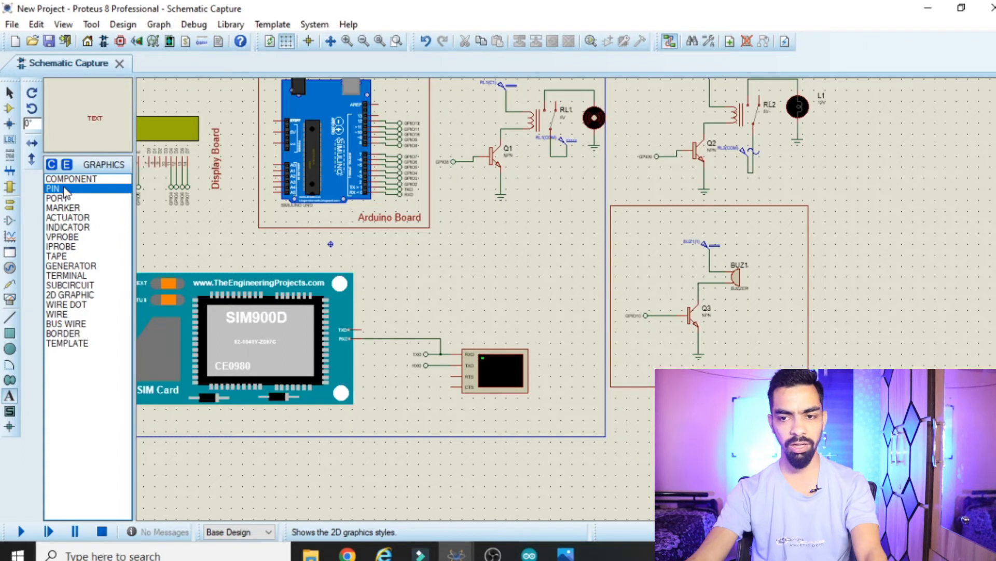
click(675, 353)
text(Buzzer)
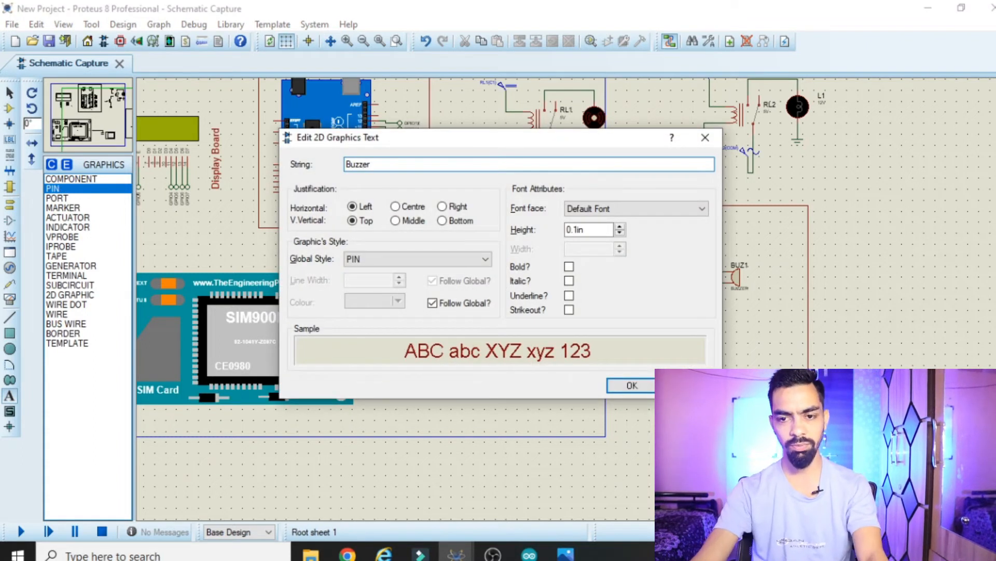
click(620, 227)
click(621, 227)
click(620, 228)
click(620, 227)
click(621, 227)
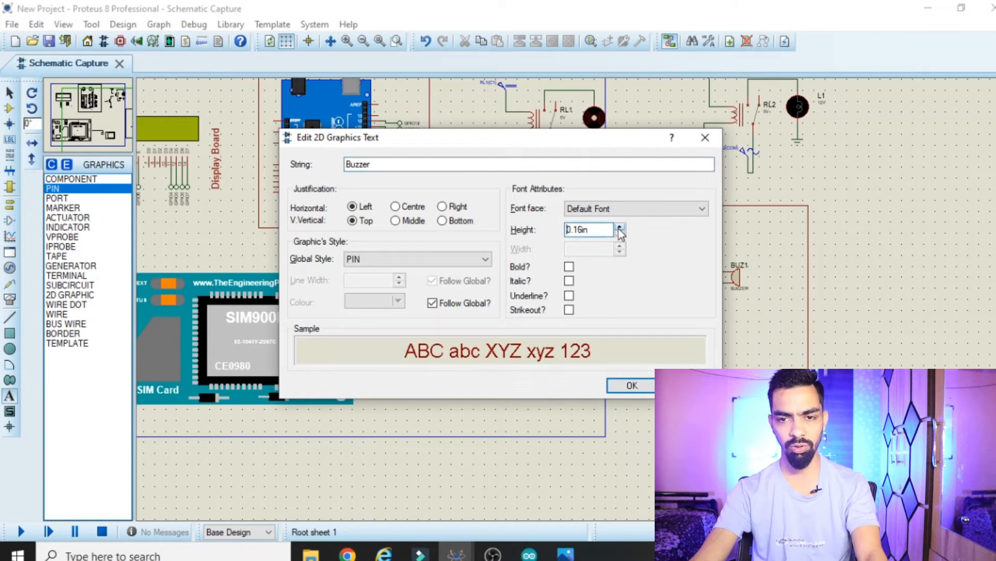
click(620, 229)
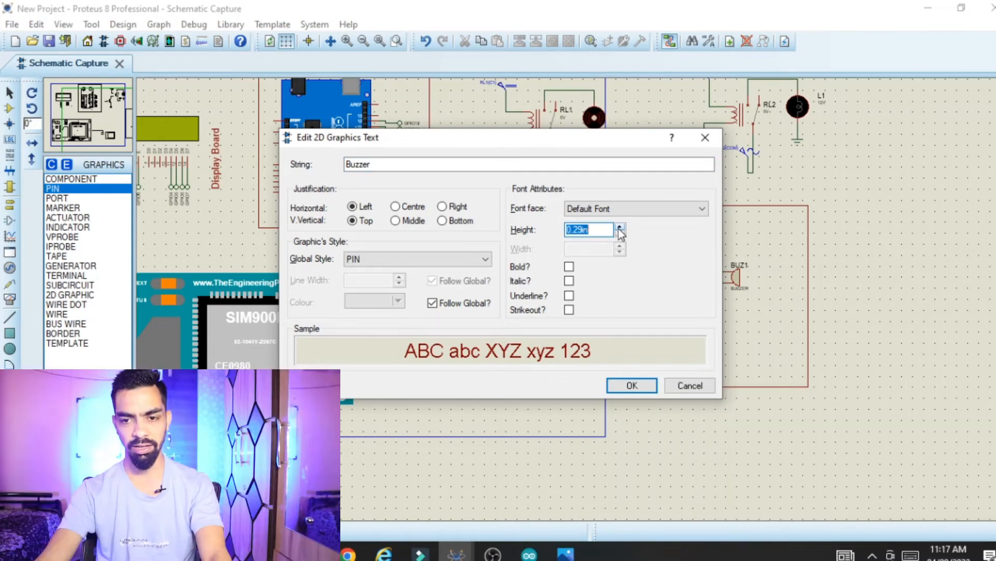
click(627, 385)
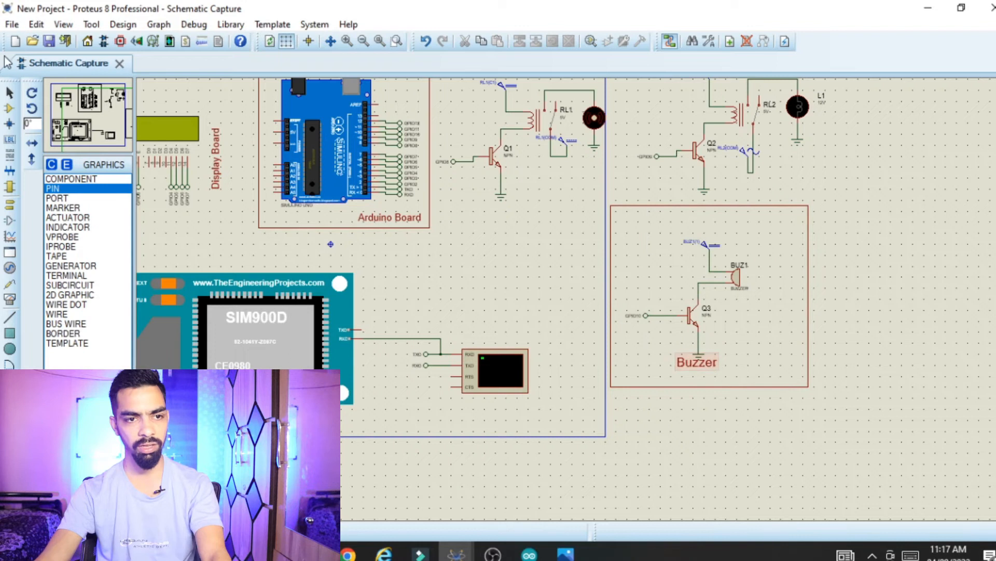
- Move the Buzzer text to the lower-right corner of the buzzer circuit's box
click(11, 96)
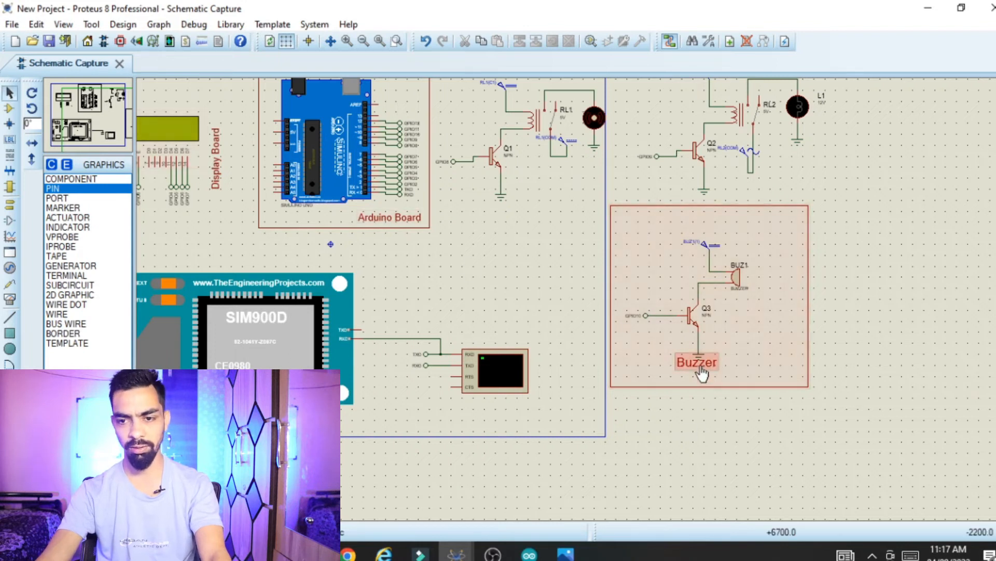
drag(696, 363, 781, 361)
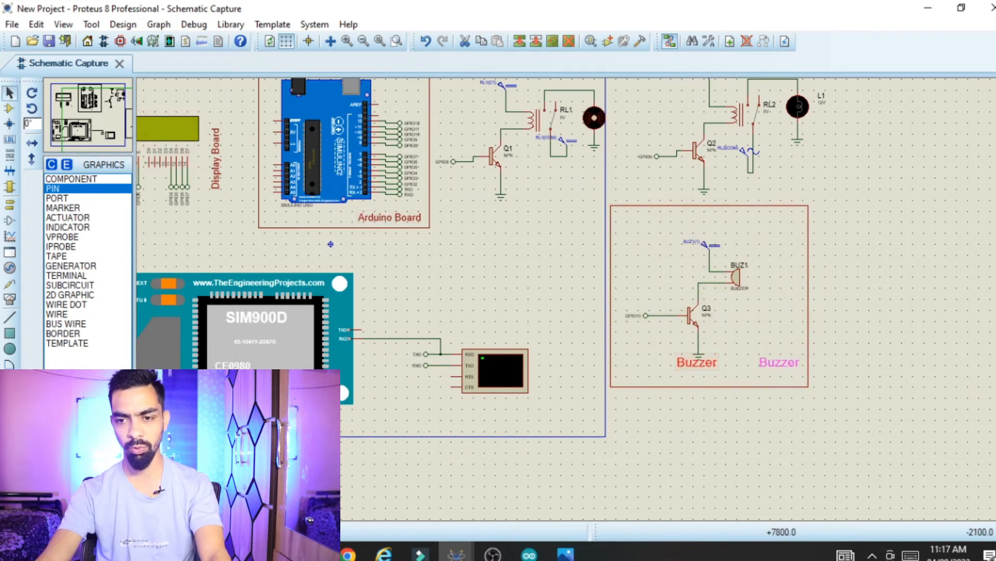
scroll(740, 322, down, 2)
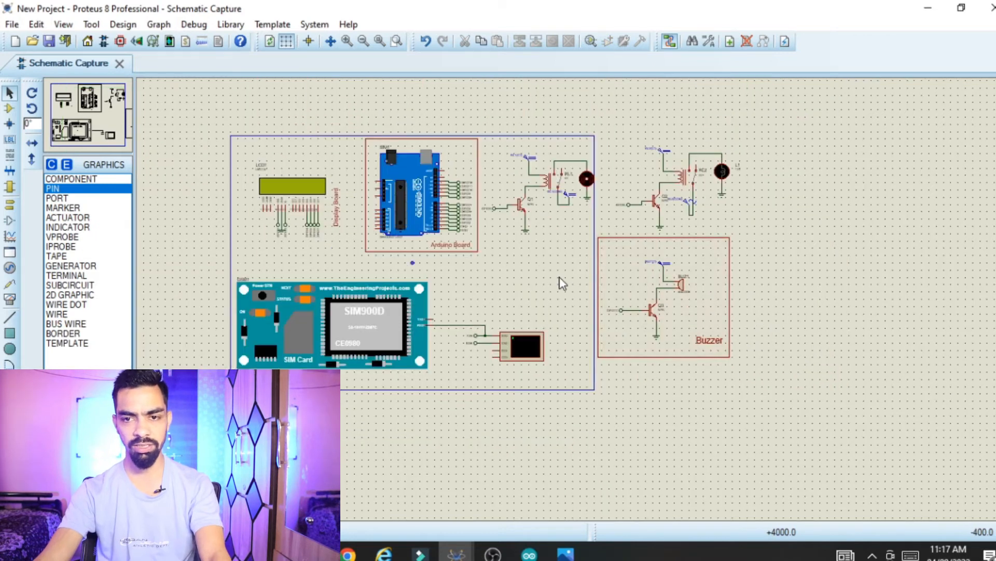
scroll(561, 283, up, 1)
drag(184, 278, 136, 272)
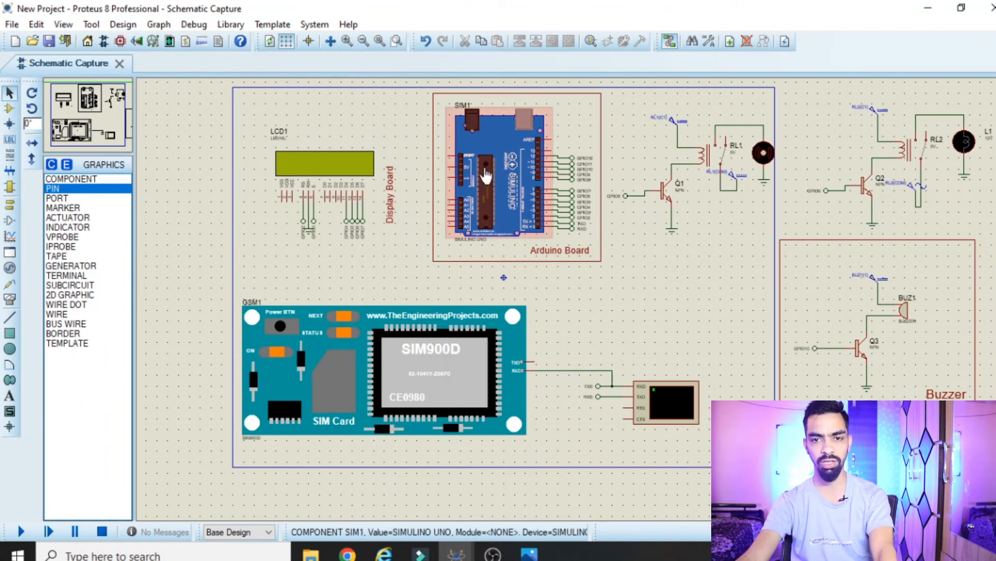
- Minimize the open Proteus and recording windows and launch the Arduino IDE from the desktop
click(938, 6)
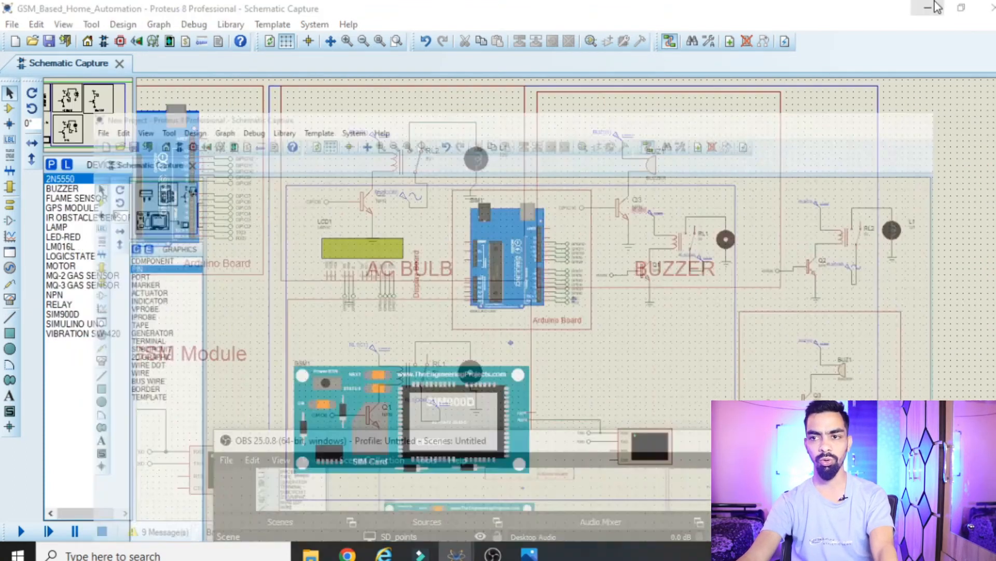
click(934, 6)
click(934, 6)
click(935, 6)
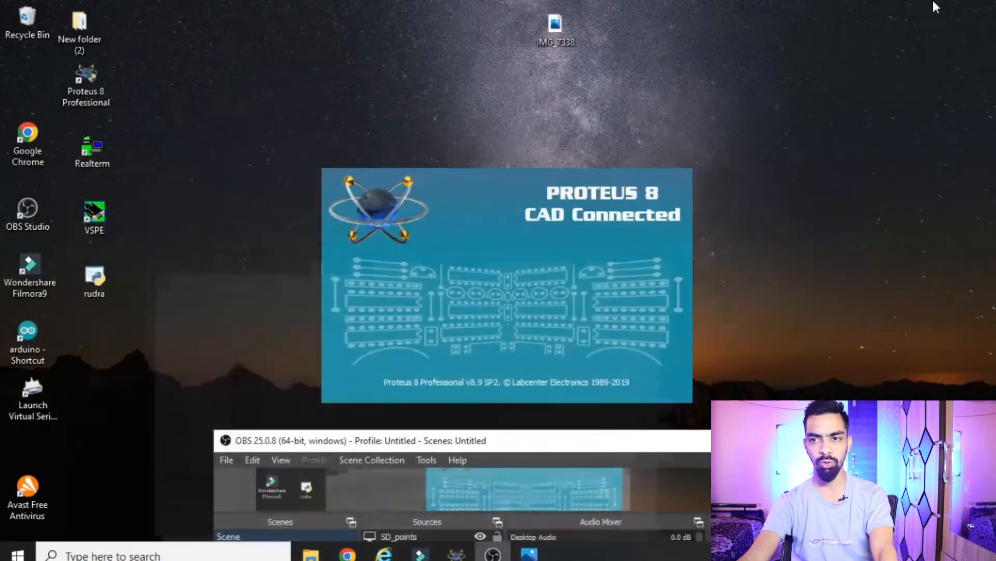
click(24, 332)
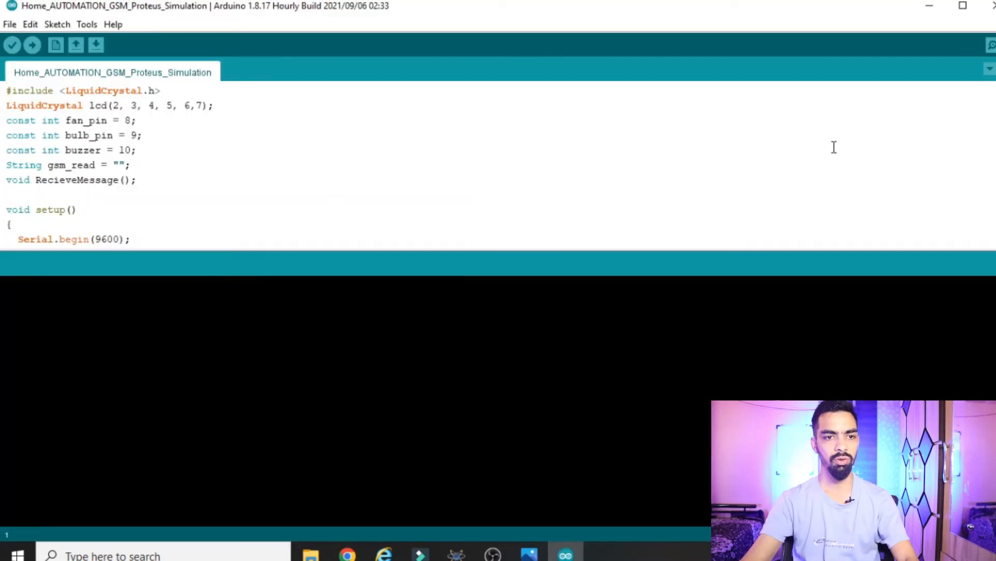
- Open the Home_AUTOMATION_GSM_Proteus_Simulation sketch from its folder inside GSM_Base_Home_Automation
click(7, 26)
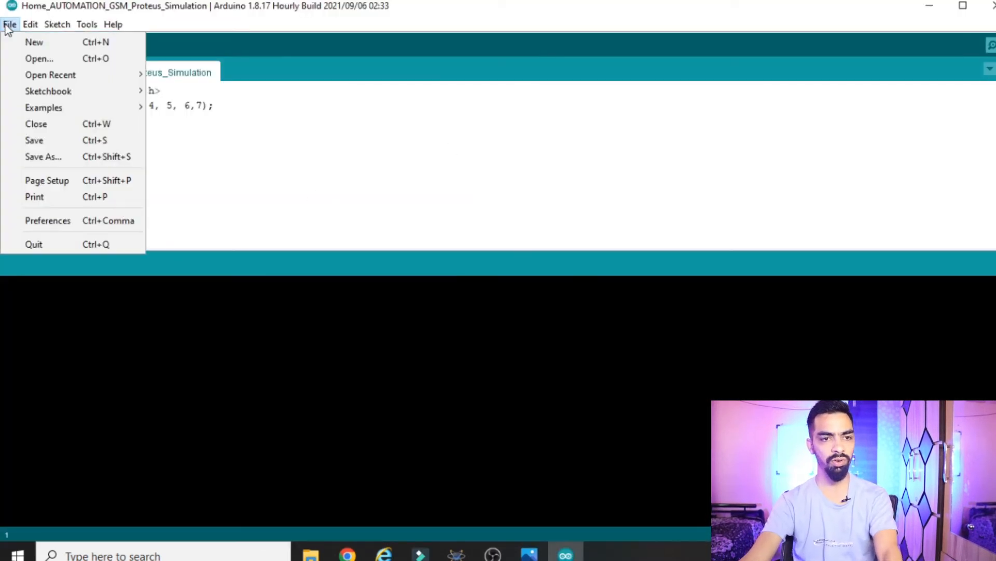
click(23, 61)
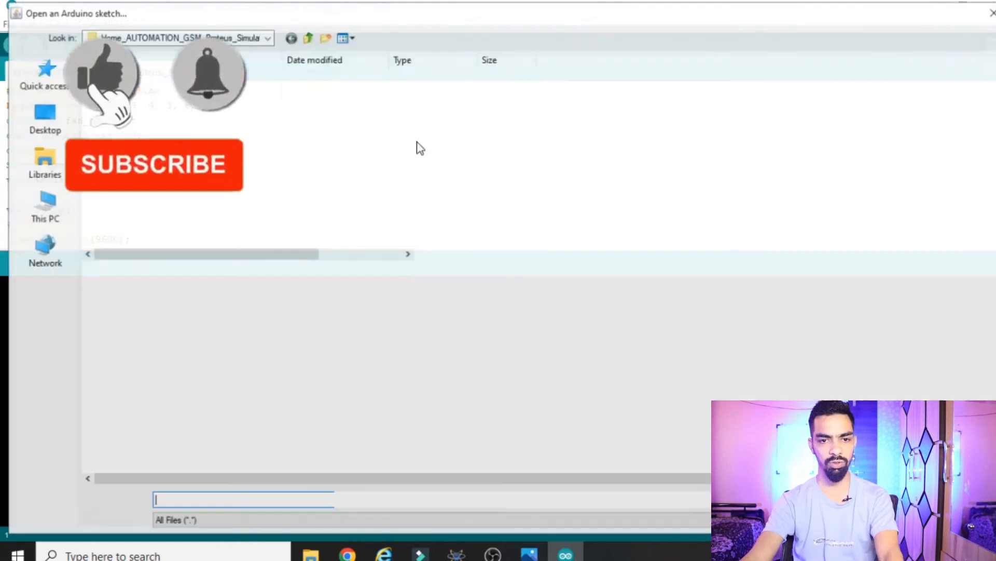
click(305, 38)
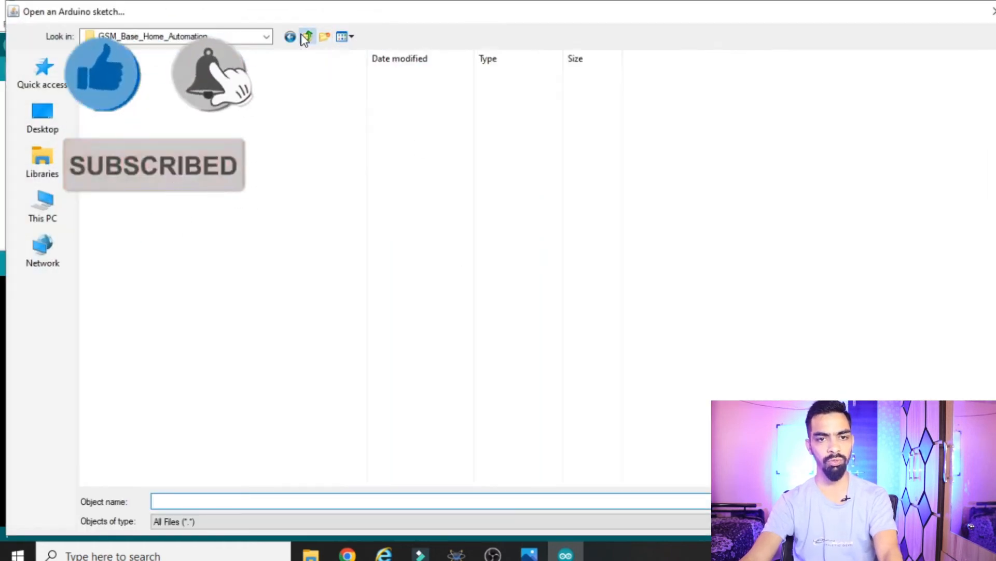
click(119, 105)
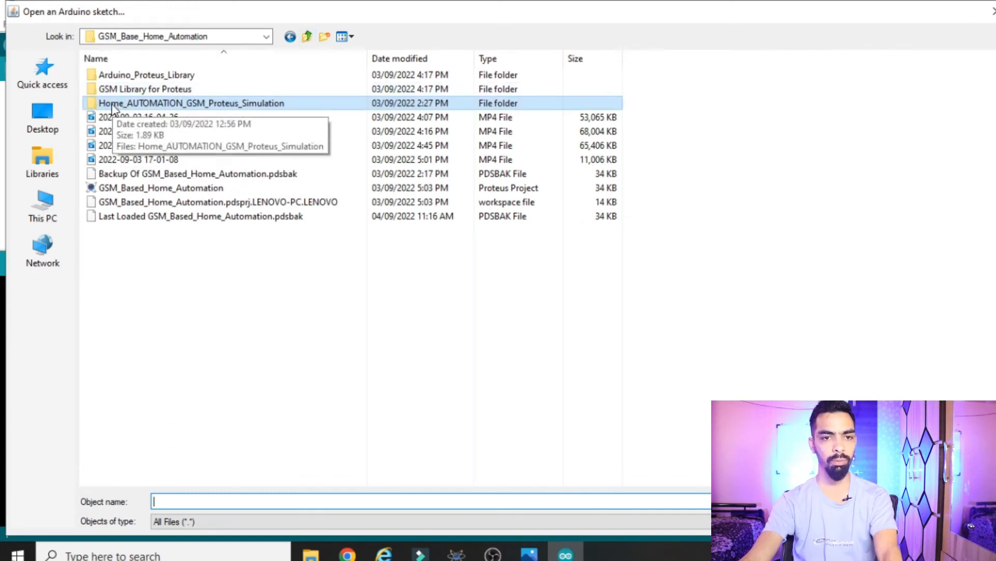
double_click(244, 107)
click(193, 78)
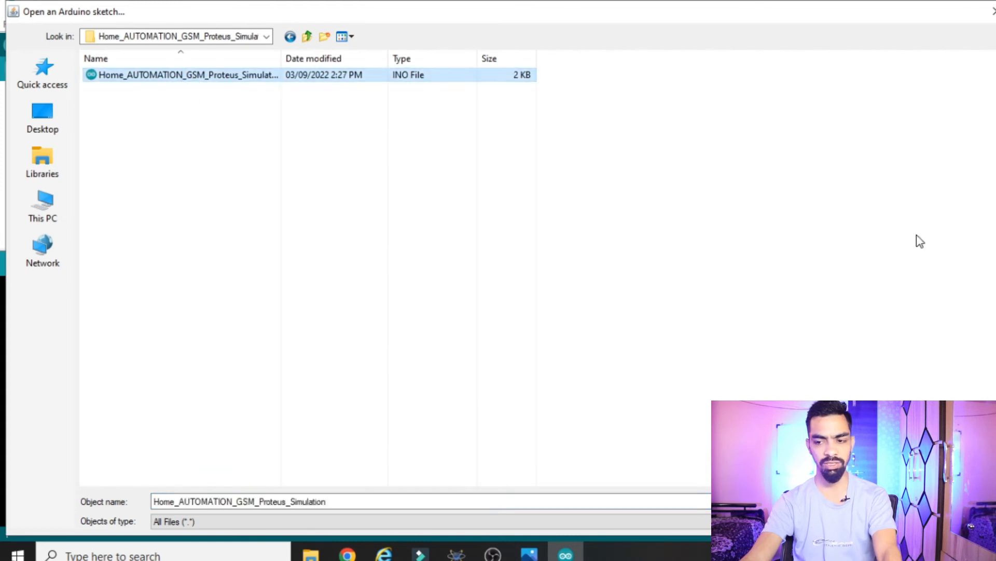
click(957, 501)
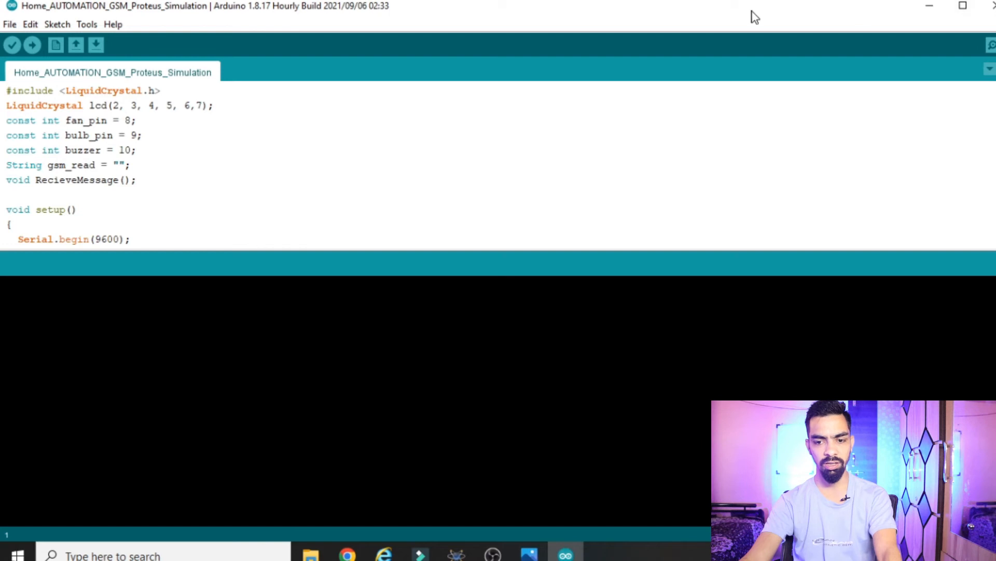
- Maximize the sketch window with a taller code area and compile the sketch
drag(698, 27, 562, 116)
double_click(571, 114)
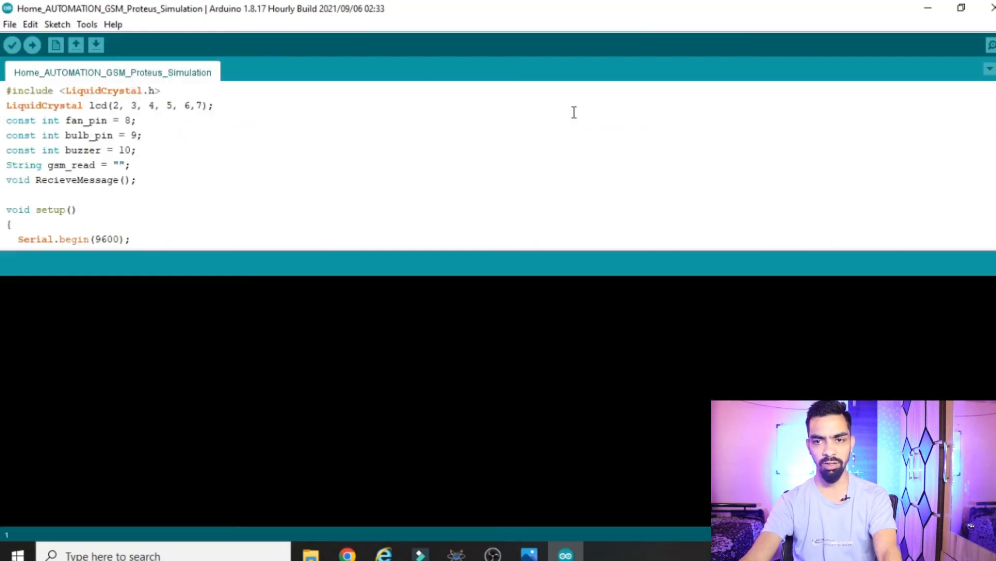
drag(450, 257, 453, 440)
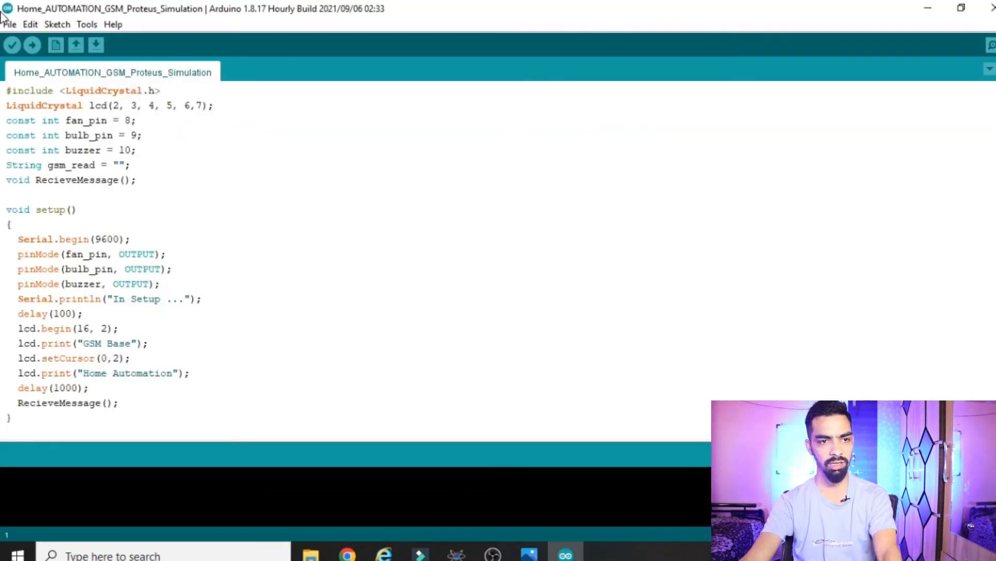
click(12, 45)
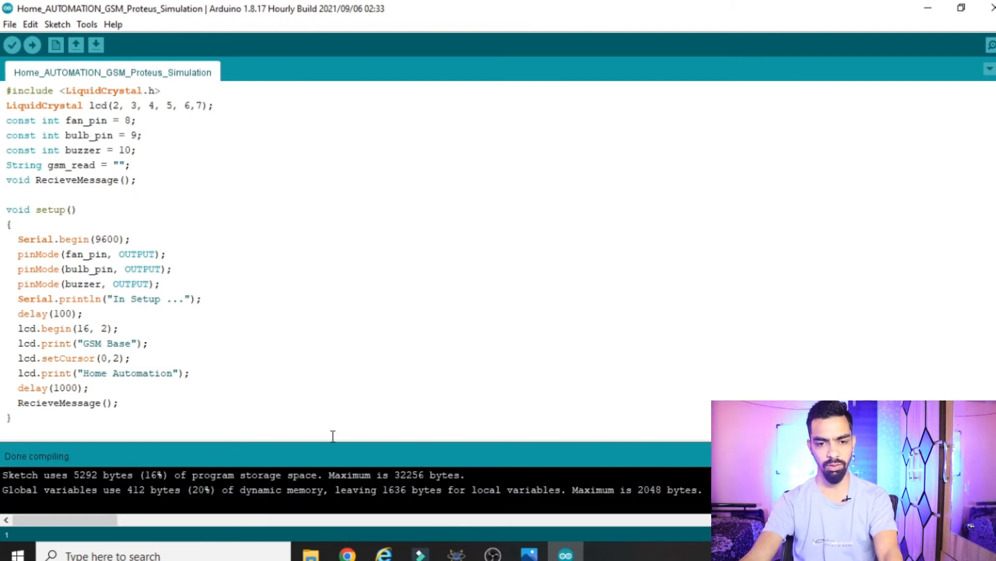
- Enlarge the compiler output and copy the arduino_build_52841 folder path preceding the sketch's output file name
drag(367, 440, 394, 223)
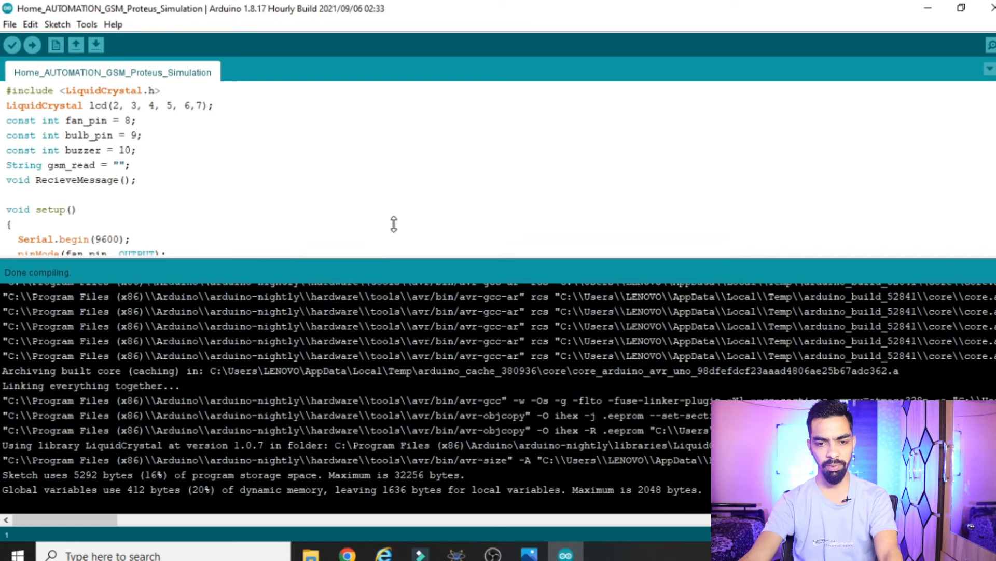
drag(115, 516, 187, 517)
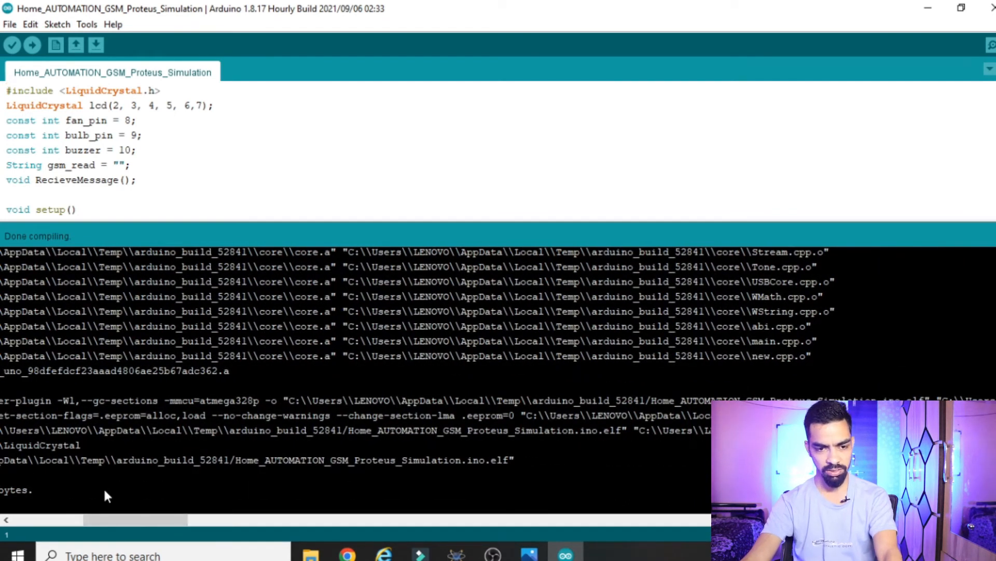
drag(117, 516, 167, 515)
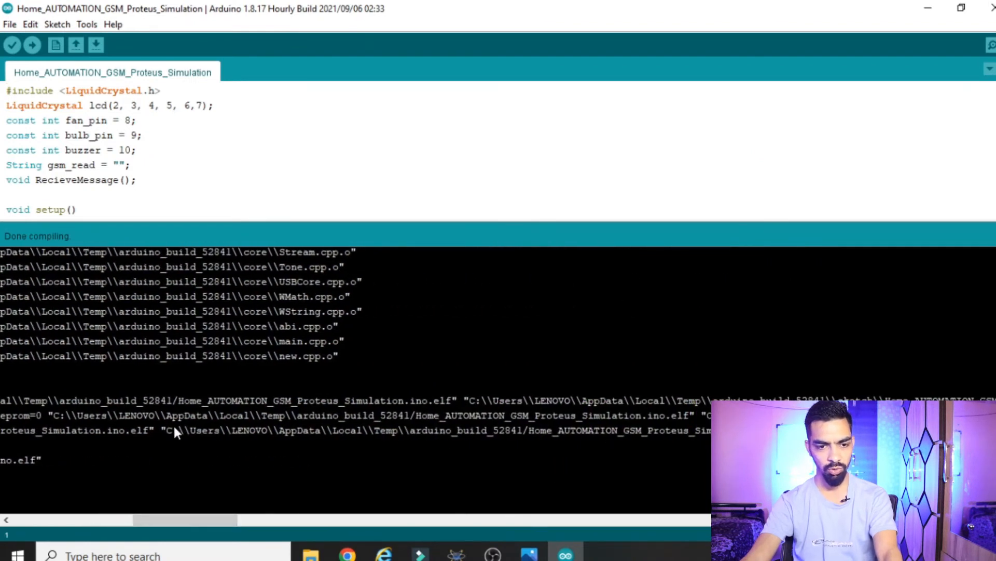
drag(166, 431, 460, 437)
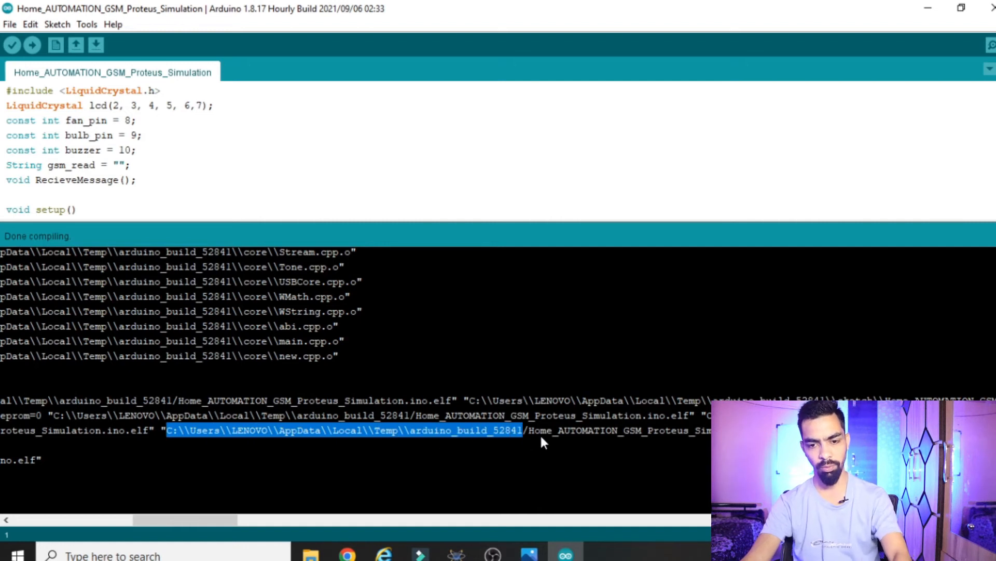
- Switch to the New Project in Proteus and paste the arduino_build_52841 path into the program file selection for Arduino board SIM1
mouse_move(455, 553)
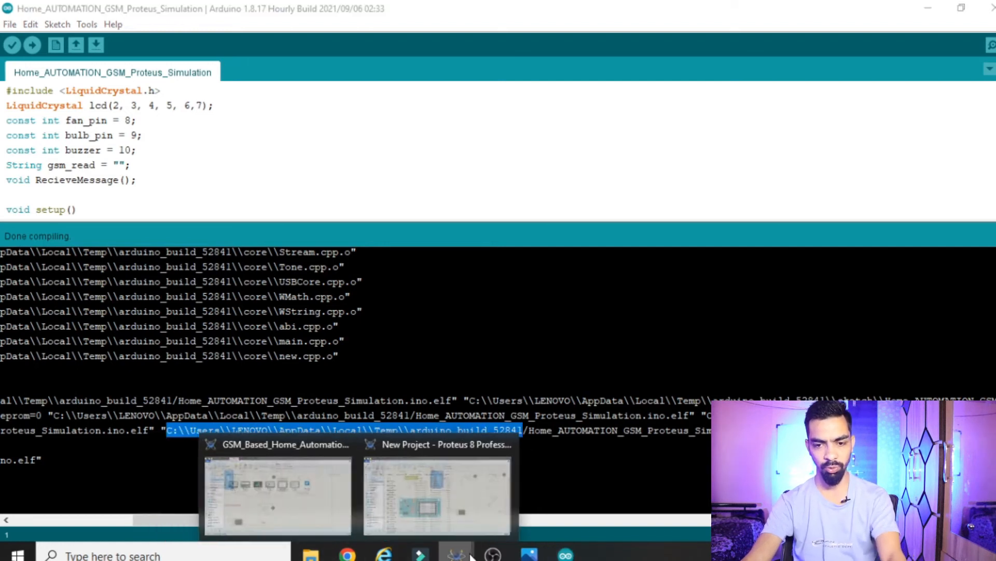
click(540, 507)
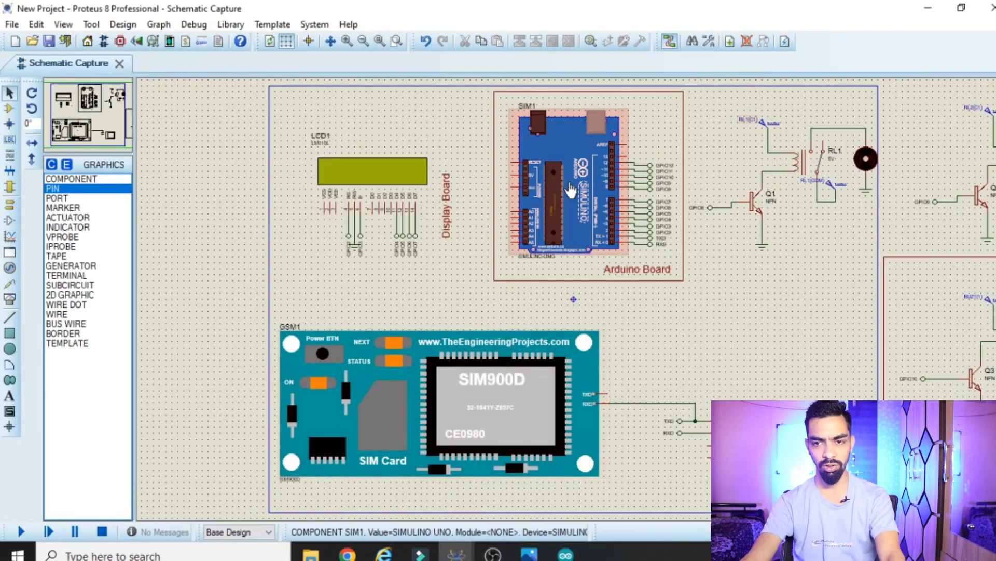
double_click(570, 186)
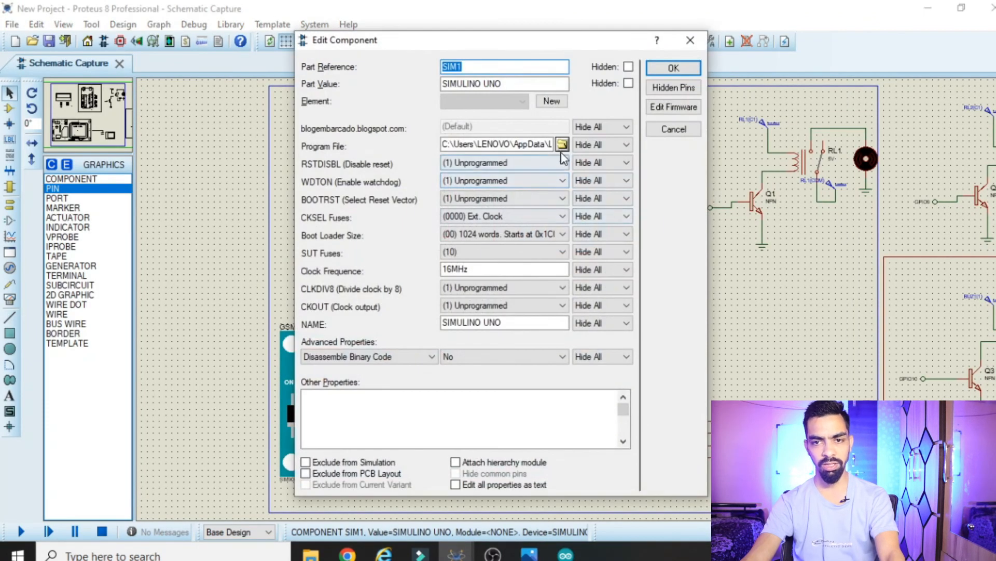
click(562, 144)
text(C:\\Users\\LENOVO\\AppData\\Local\\Temp\\arduino_build_52841)
- Correct the path's doubled backslashes to read C:\Users\LENOVO\AppData\Local\Temp\arduino_build_52841 and open that folder
click(329, 499)
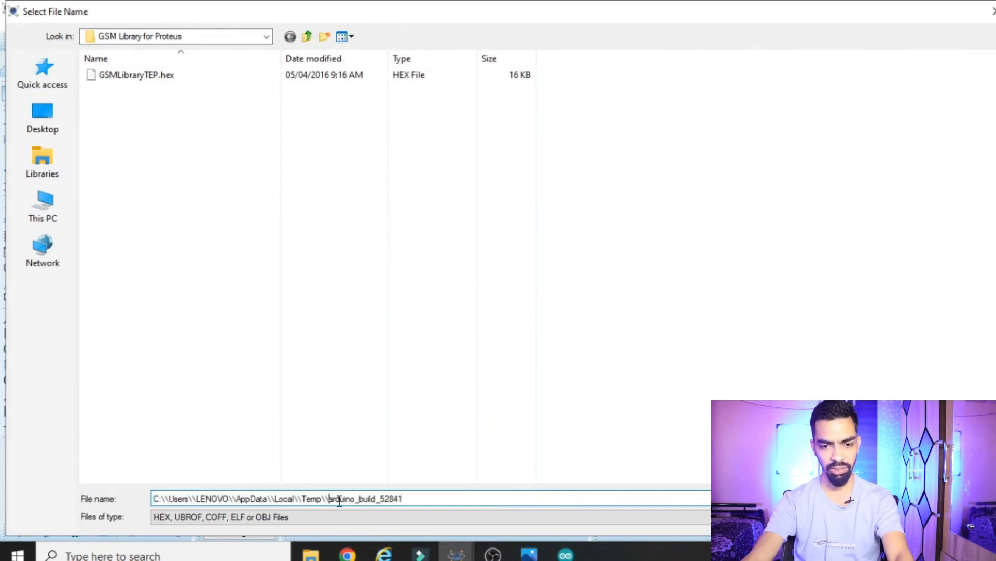
key(BackSpace)
click(298, 500)
key(BackSpace)
key(BackSpace)
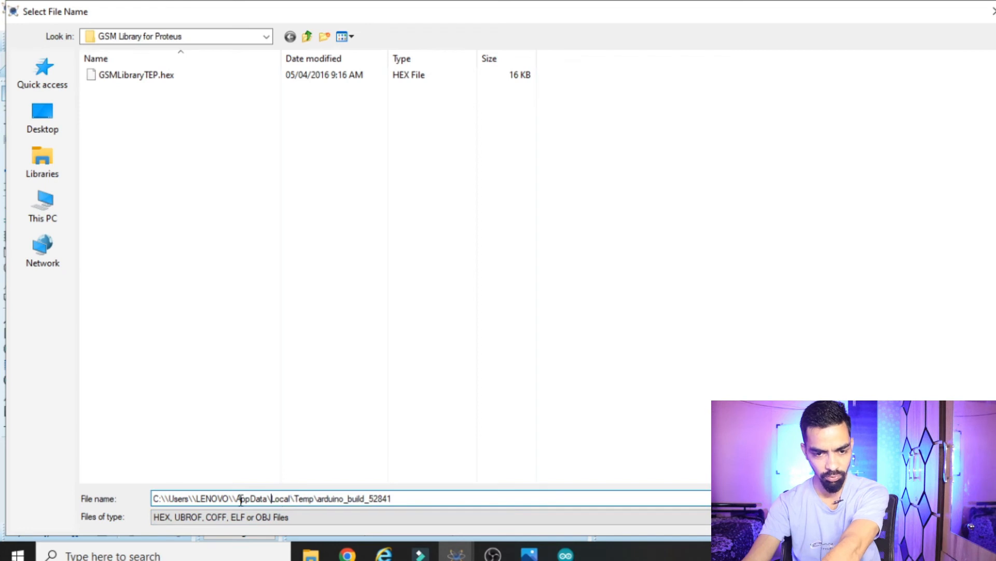
click(237, 498)
key(BackSpace)
click(197, 498)
key(BackSpace)
click(168, 499)
key(BackSpace)
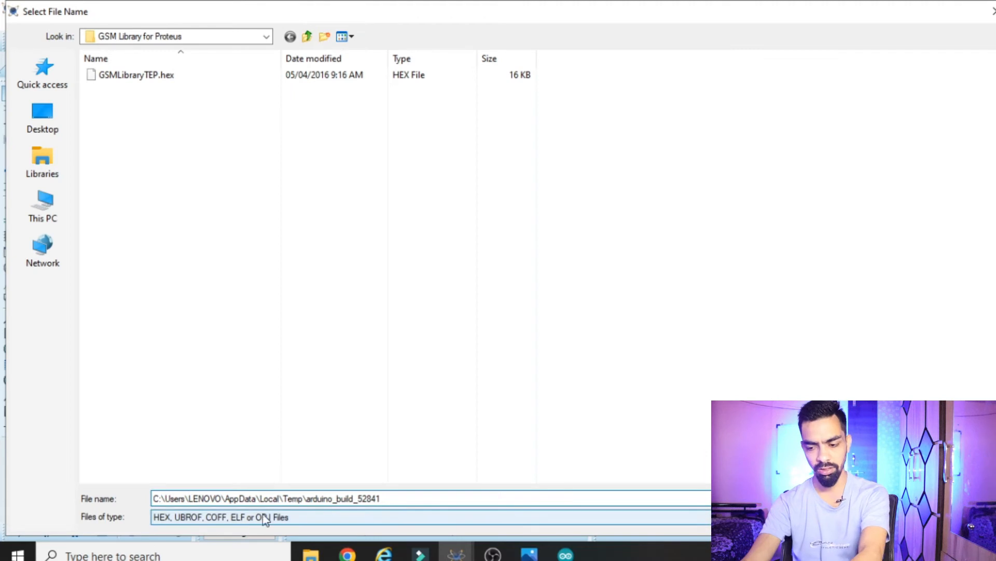
key(Return)
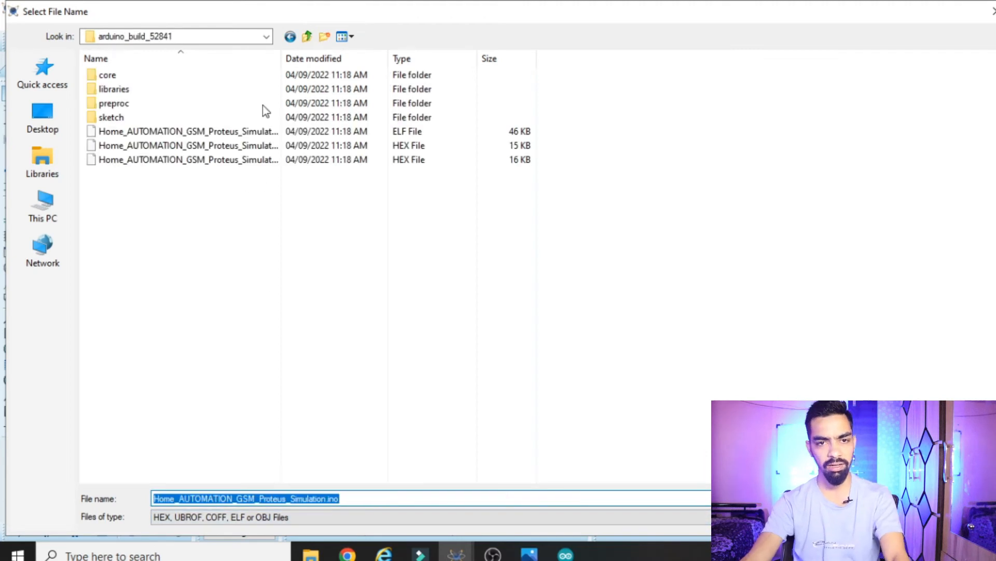
- Load the 15 KB Home_AUTOMATION_GSM_Proteus_Simulation.ino.hex file as SIM1's program and apply the component settings
click(357, 147)
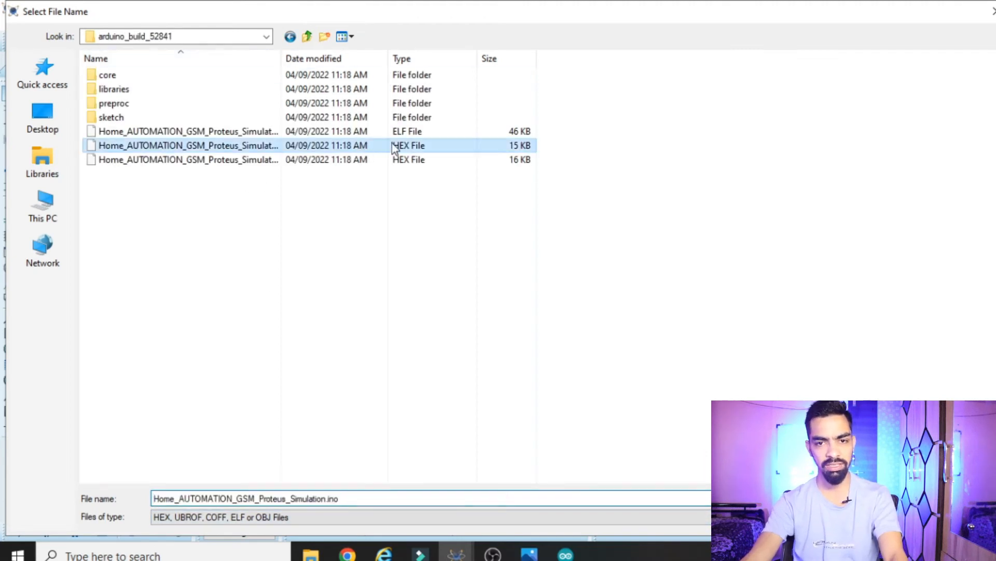
key(Return)
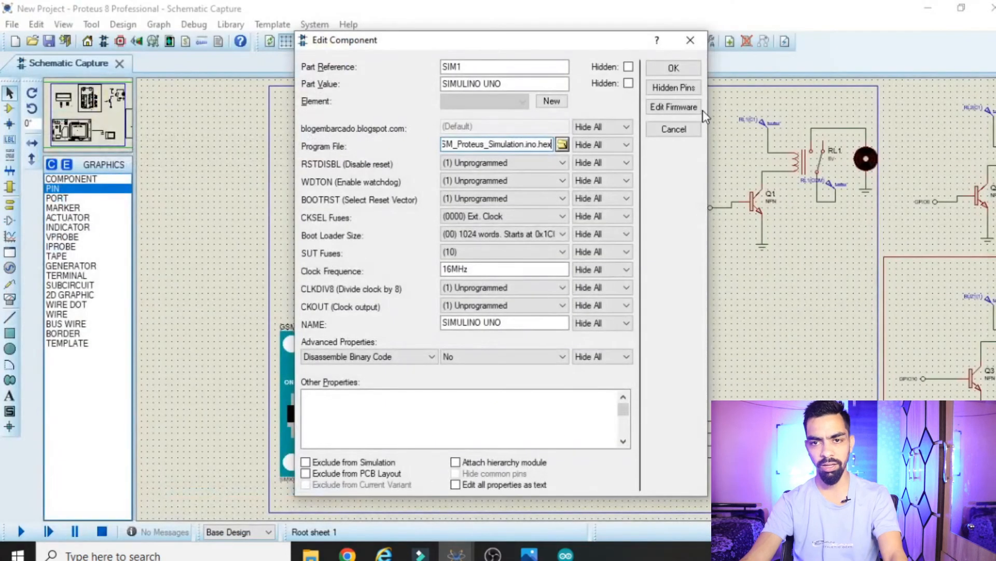
click(674, 71)
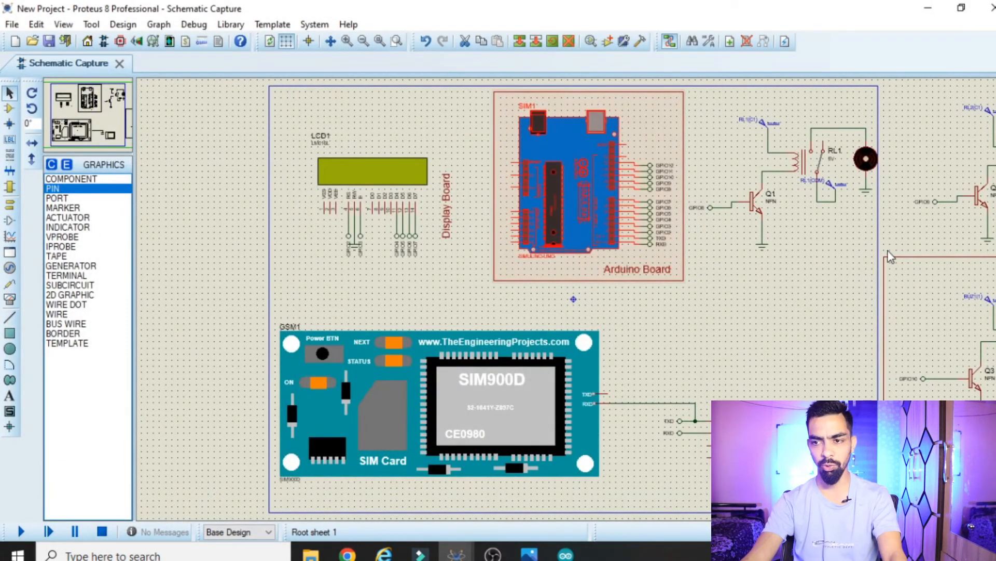
- Run the home automation circuit simulation and reposition the Virtual Terminal window
click(992, 231)
scroll(574, 299, right, 2)
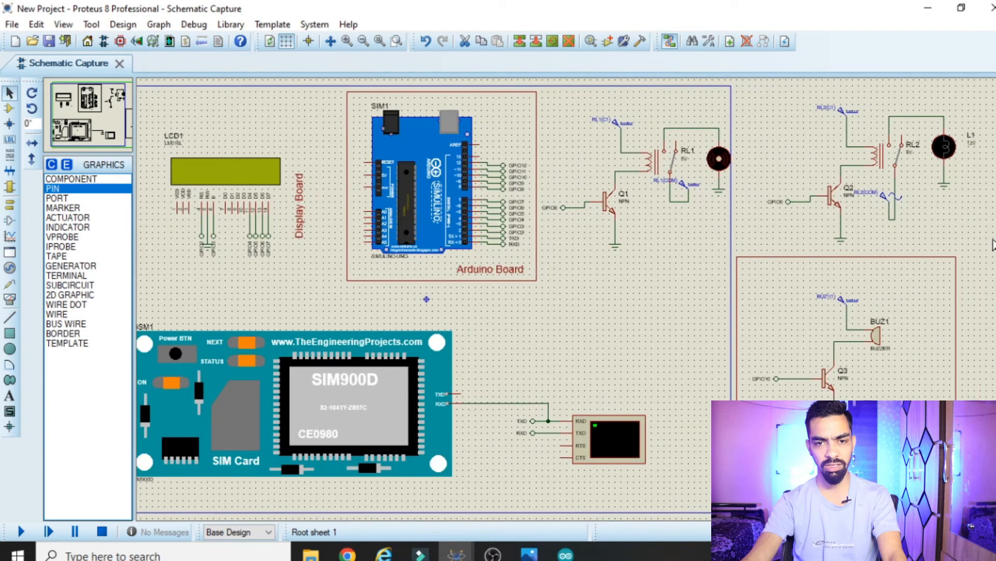
scroll(145, 412, left, 1)
scroll(992, 311, right, 1)
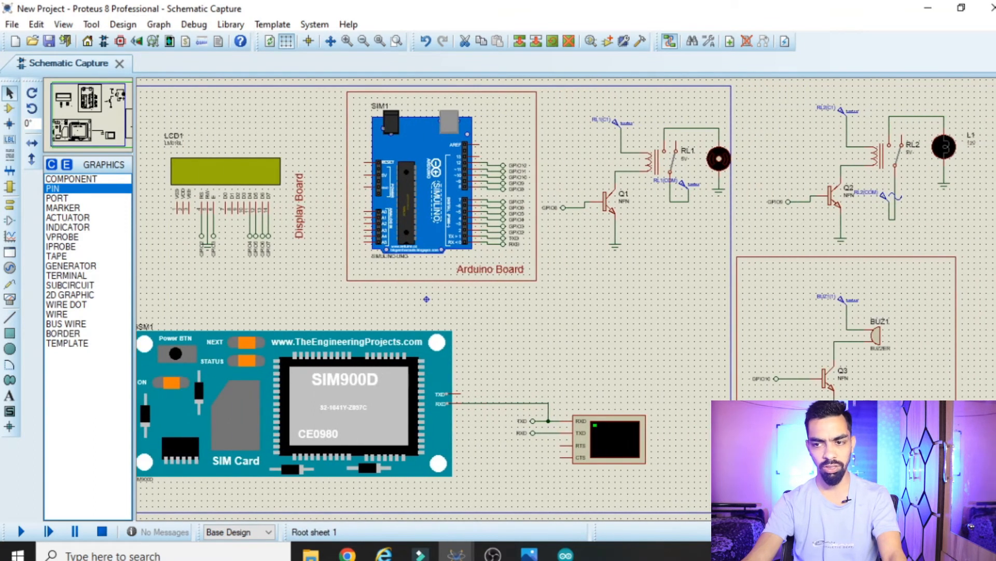
click(22, 530)
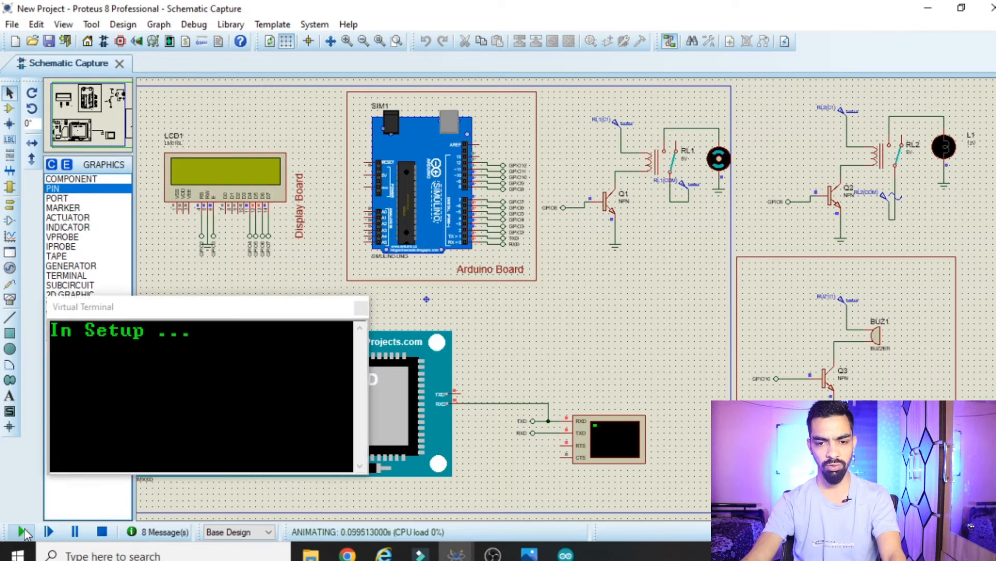
drag(228, 314, 170, 353)
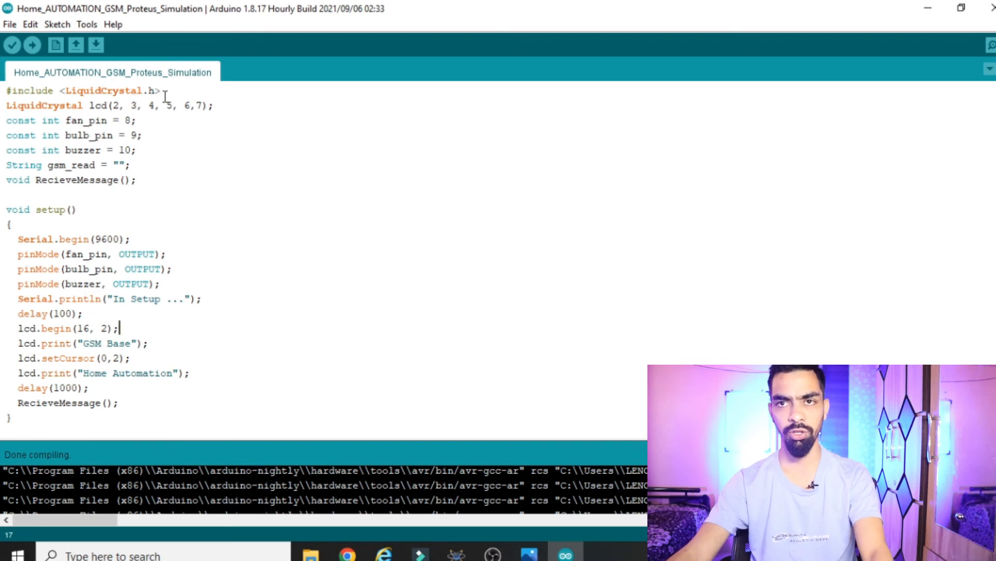
- Review the sketch's opening declarations: the LiquidCrystal include, LCD pins, fan, bulb and buzzer pin constants, and the gsm_read string
drag(161, 94, 3, 96)
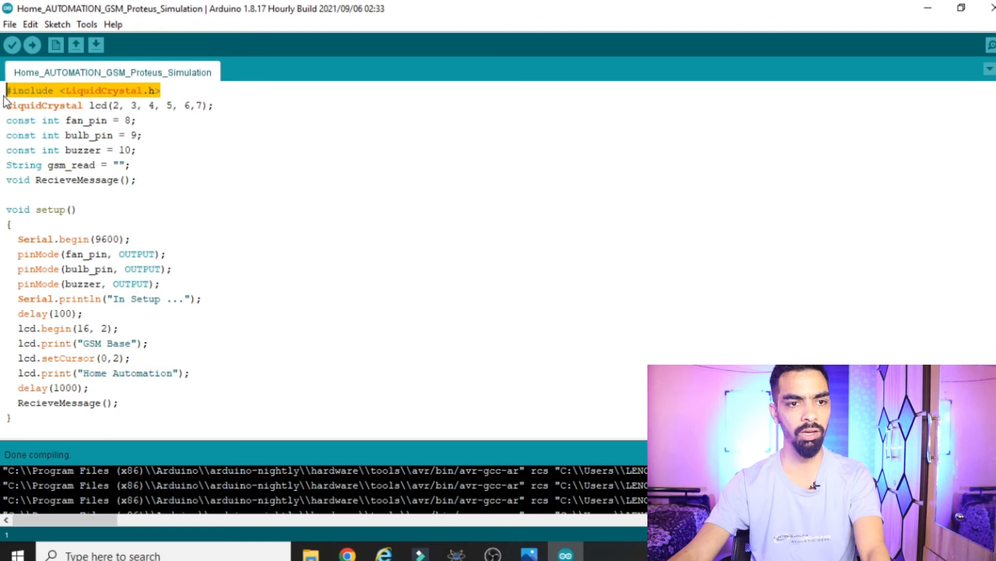
click(29, 106)
drag(99, 105, 239, 102)
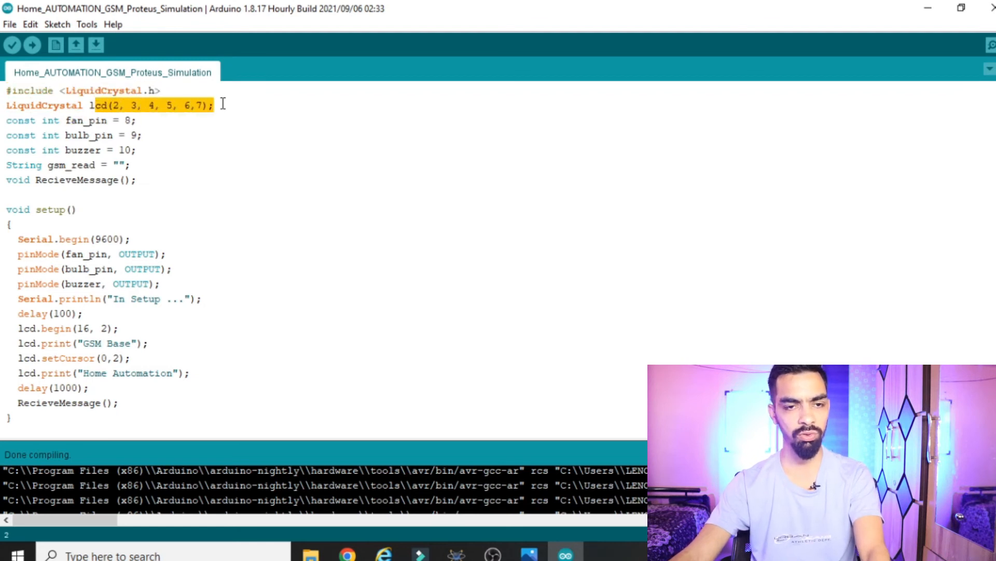
drag(112, 105, 210, 100)
click(138, 120)
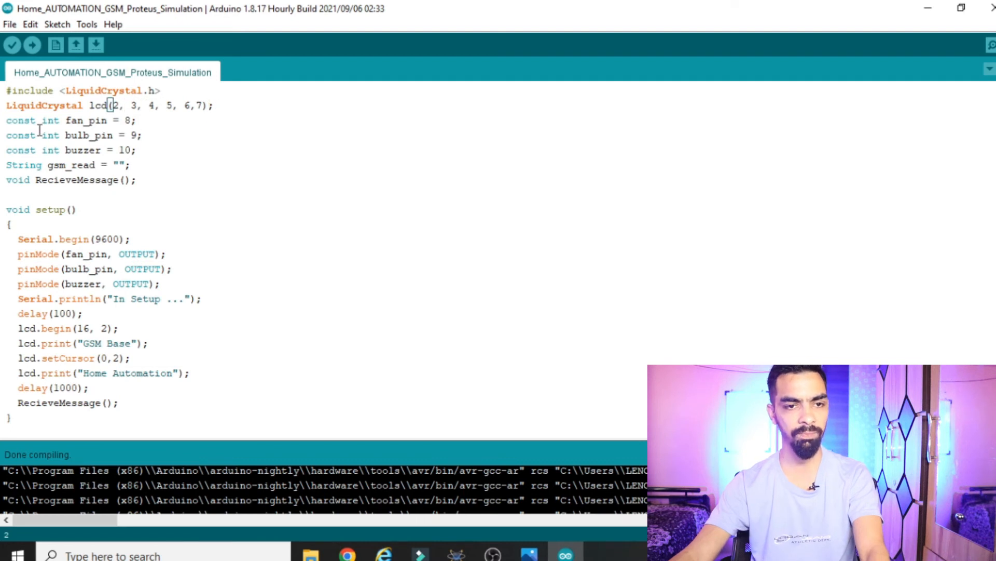
double_click(94, 121)
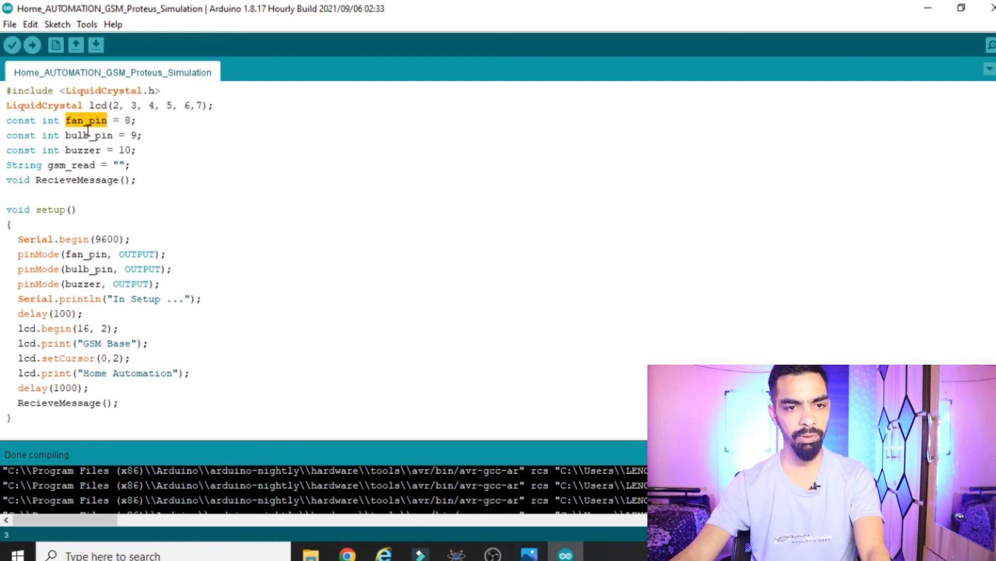
double_click(87, 135)
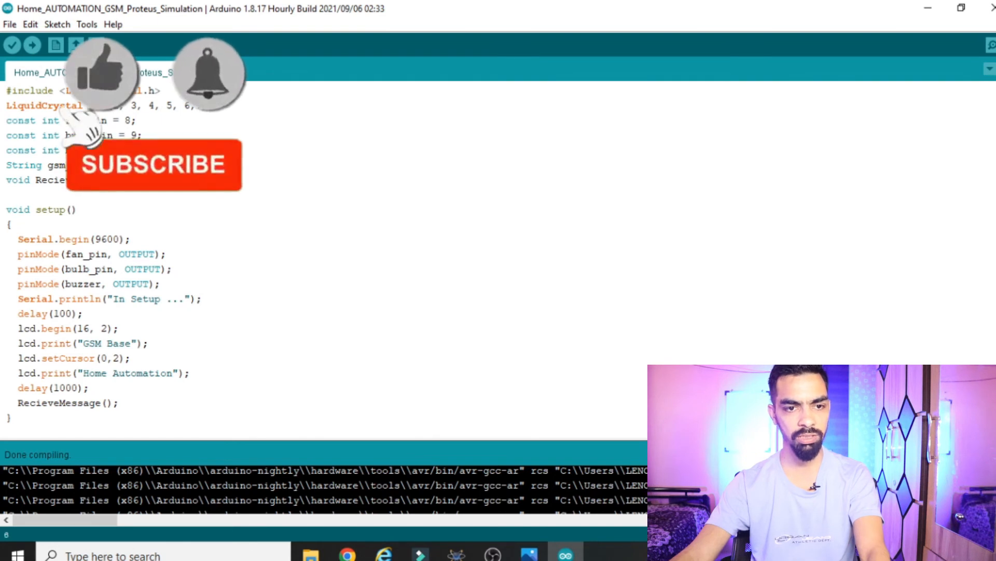
drag(138, 151, 2, 112)
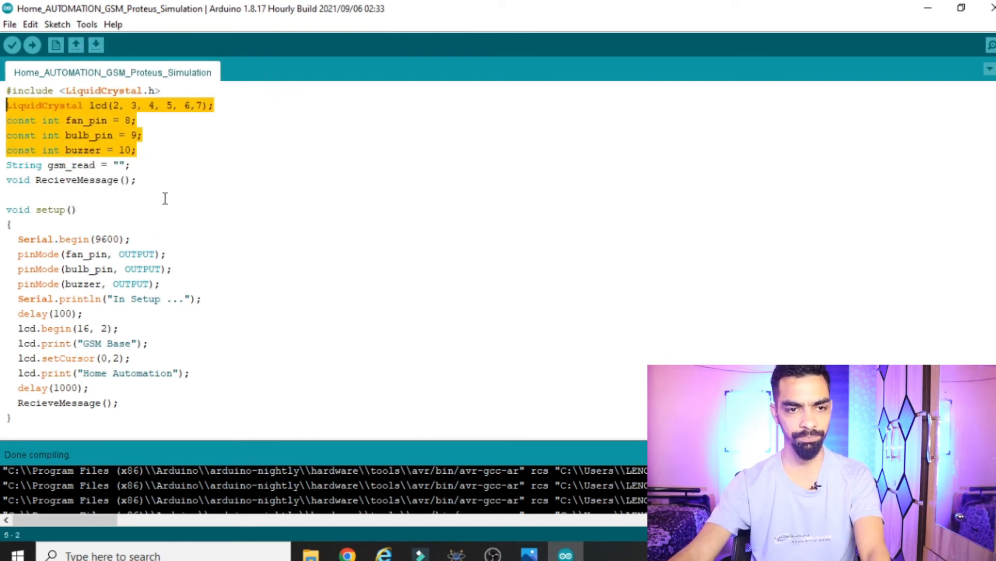
scroll(162, 143, down, 2)
scroll(164, 143, up, 1)
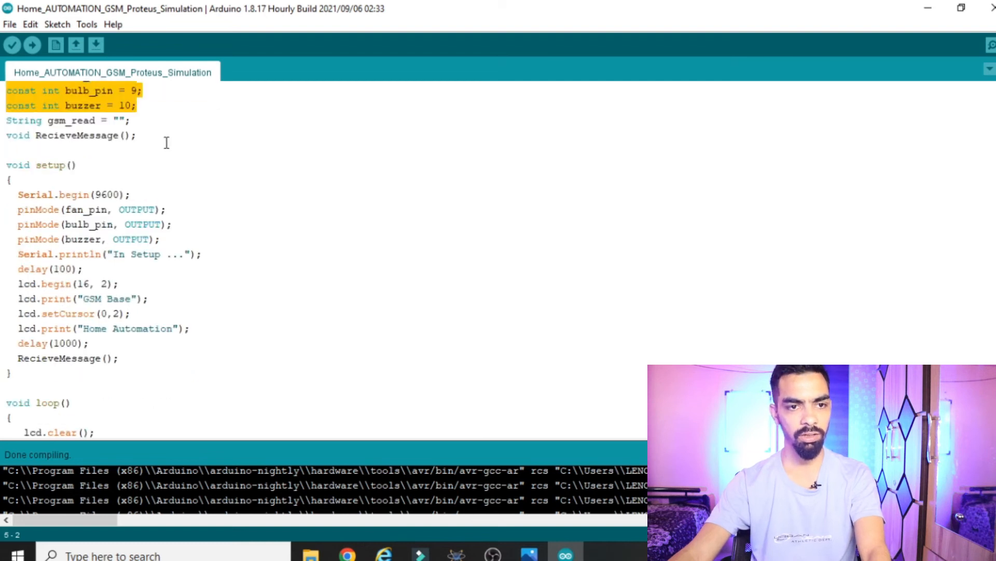
click(67, 124)
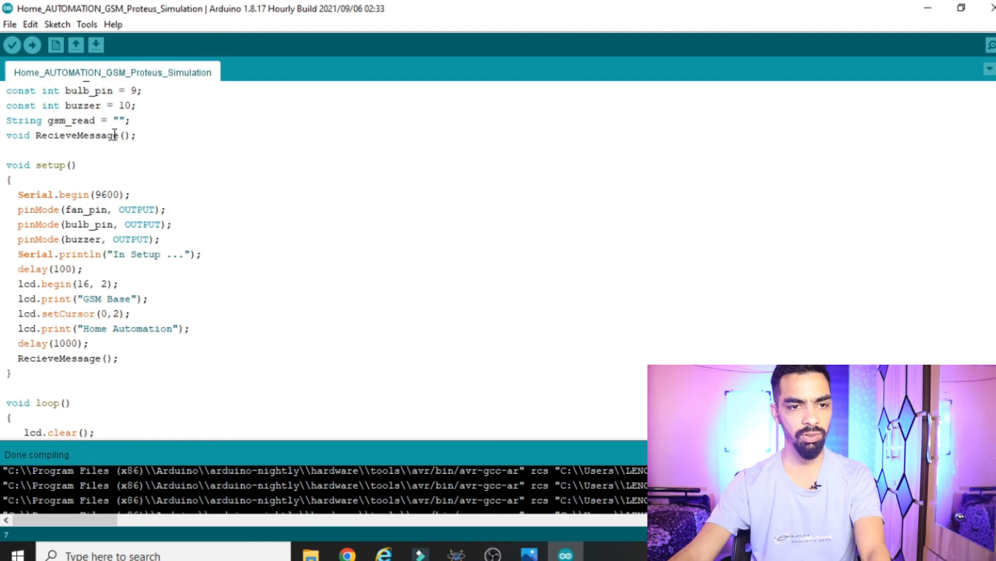
- Examine the Serial.begin call and the fan, bulb and buzzer pinMode lines in setup()
scroll(115, 135, down, 1)
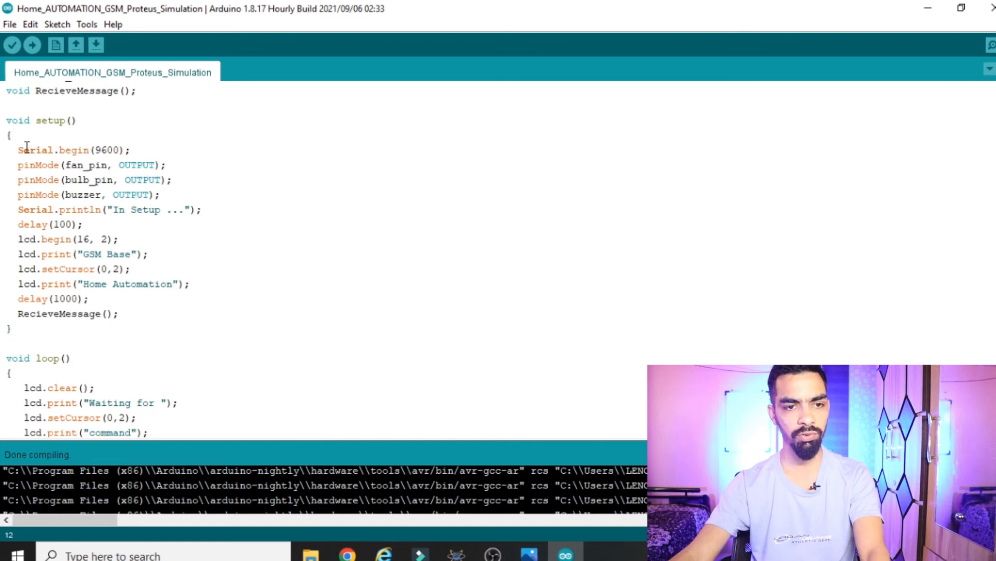
drag(24, 149, 151, 156)
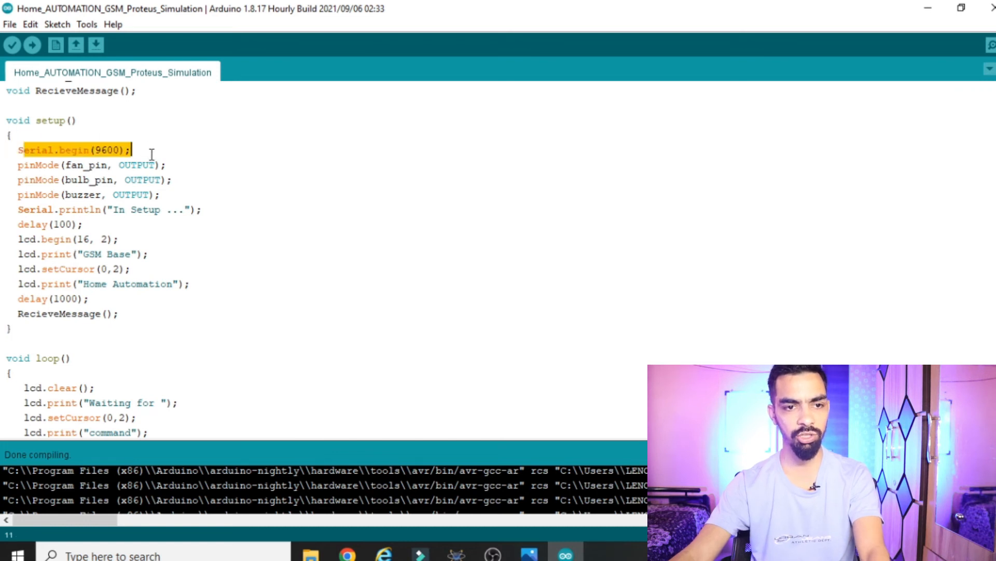
click(78, 166)
drag(171, 196, 3, 168)
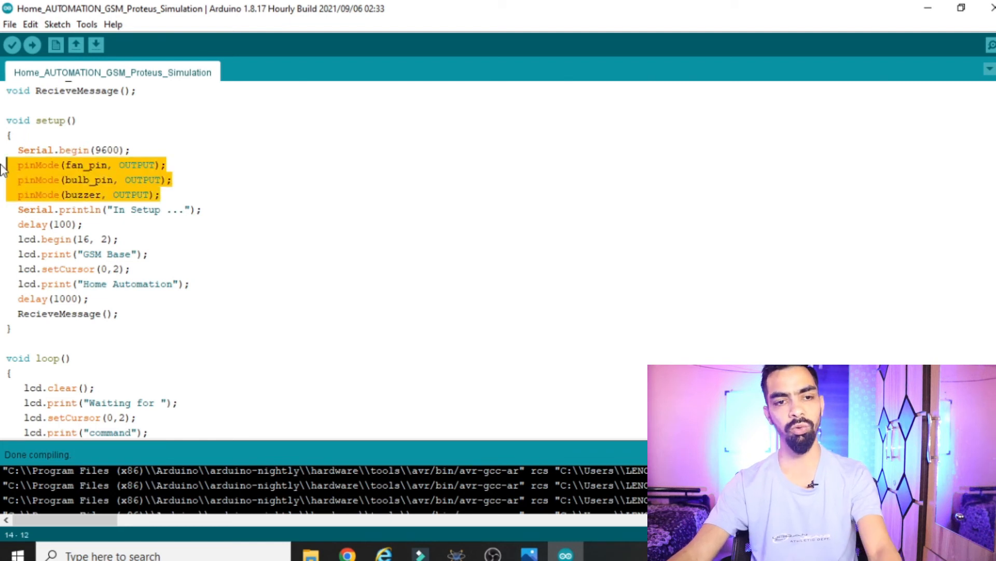
click(85, 164)
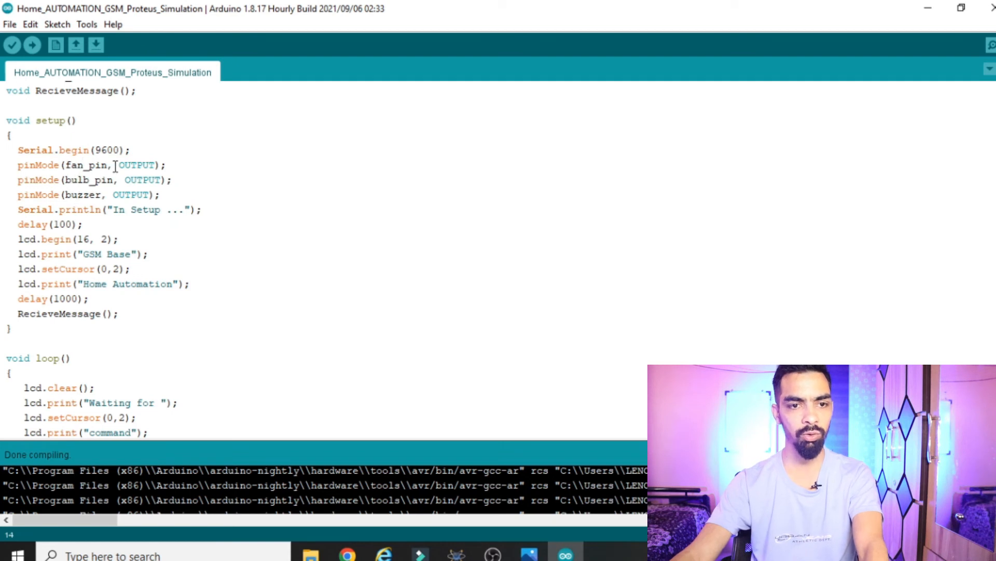
double_click(149, 165)
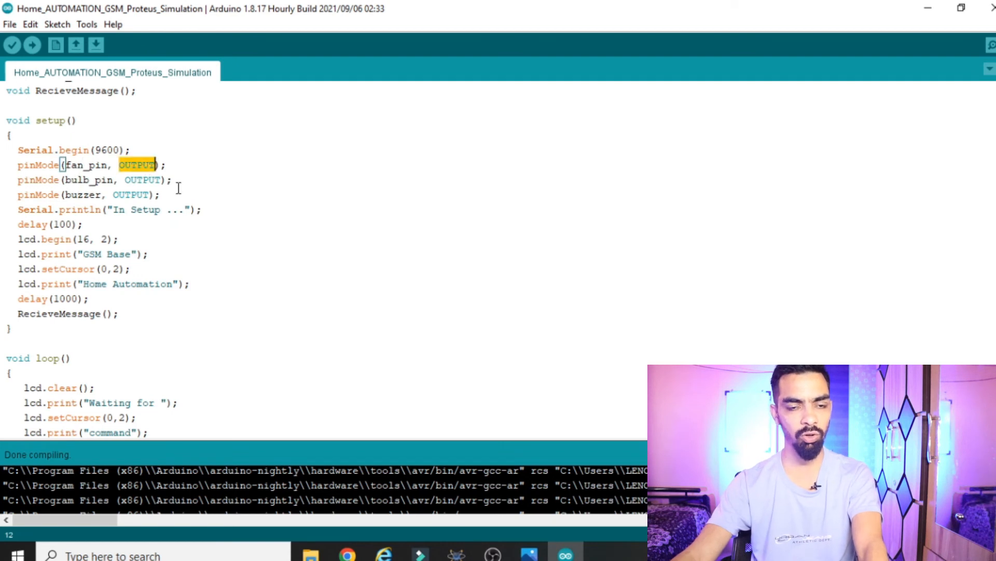
double_click(27, 165)
double_click(74, 165)
click(141, 152)
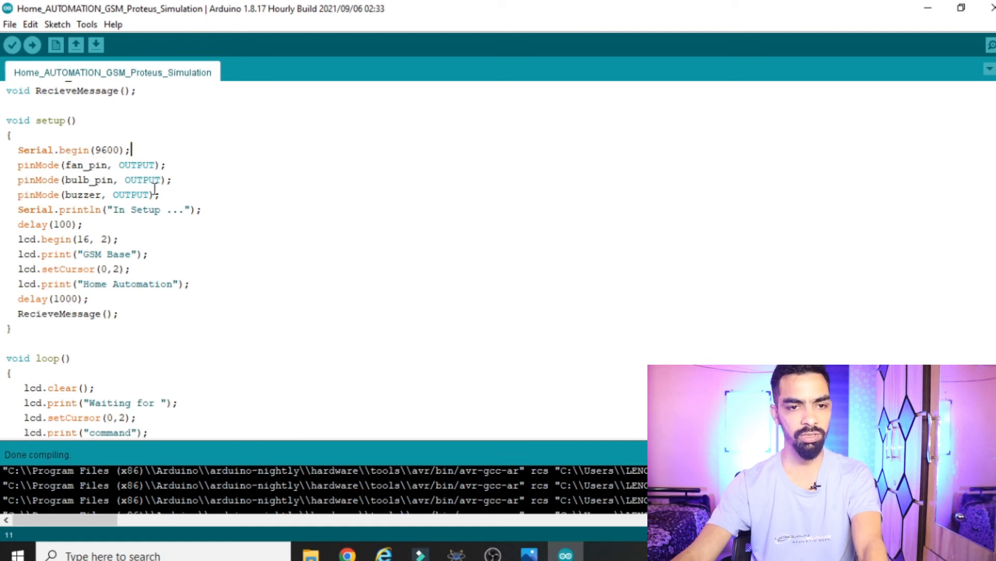
drag(154, 195, 3, 166)
- Examine the "In Setup ..." serial message, lcd.begin call and "GSM Base" / "Home Automation" LCD prints in setup()
scroll(86, 213, down, 1)
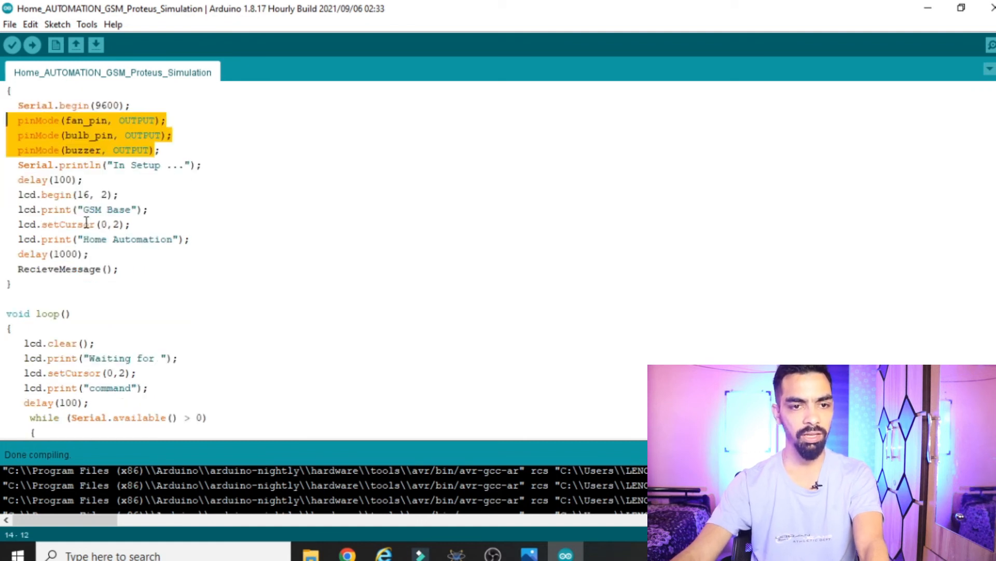
click(39, 164)
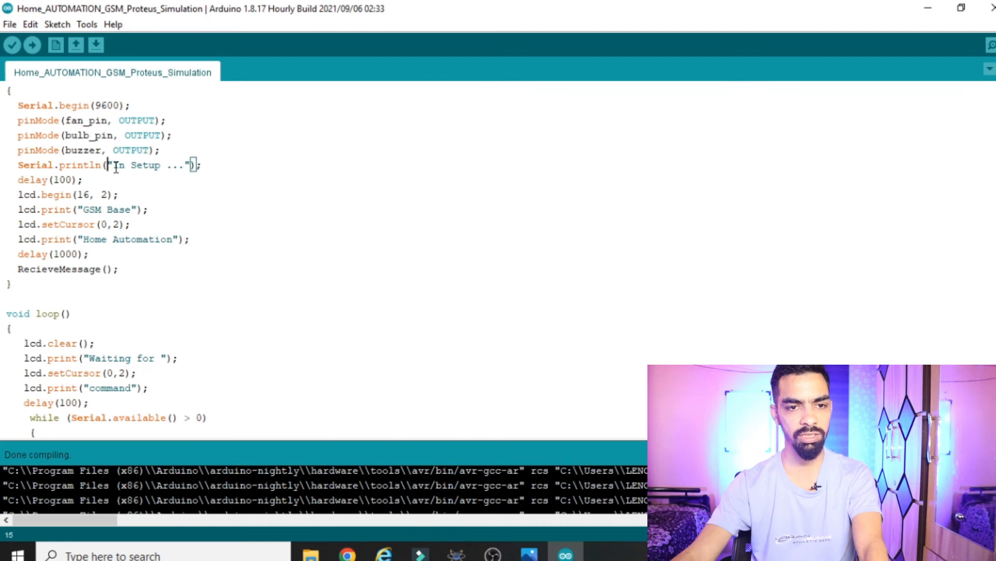
drag(116, 166, 163, 162)
scroll(130, 163, down, 1)
click(78, 136)
drag(132, 156, 10, 154)
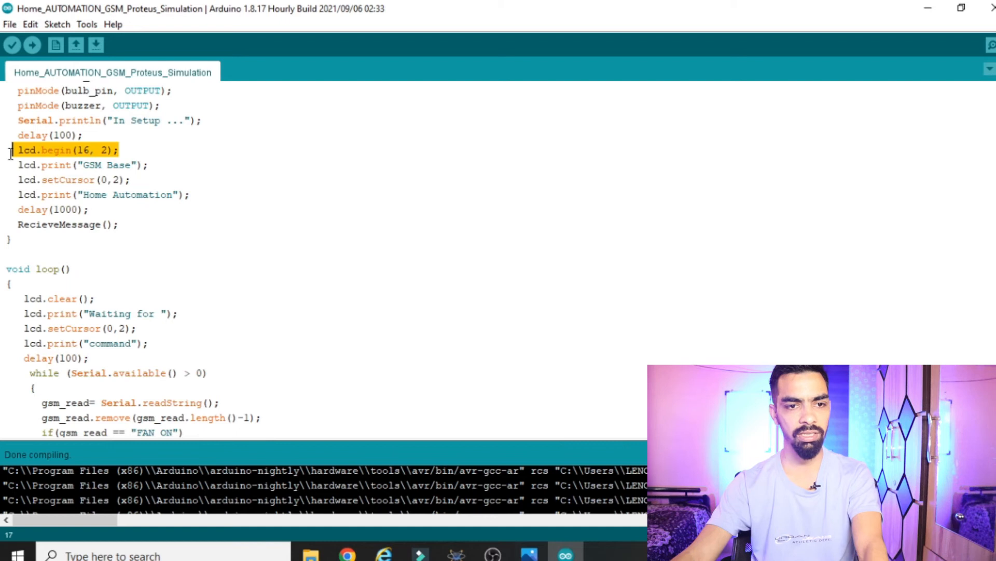
click(131, 153)
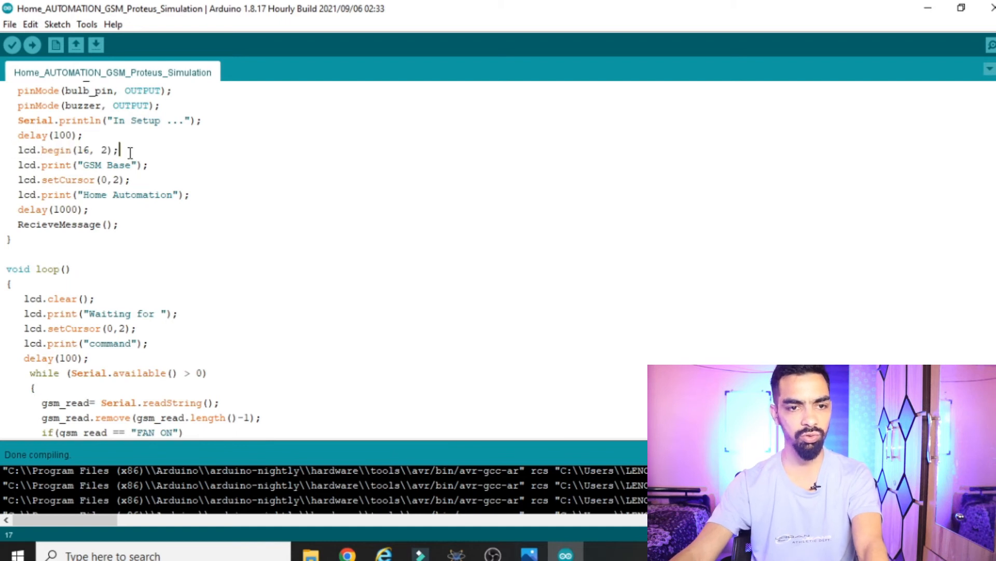
drag(3, 158, 3, 144)
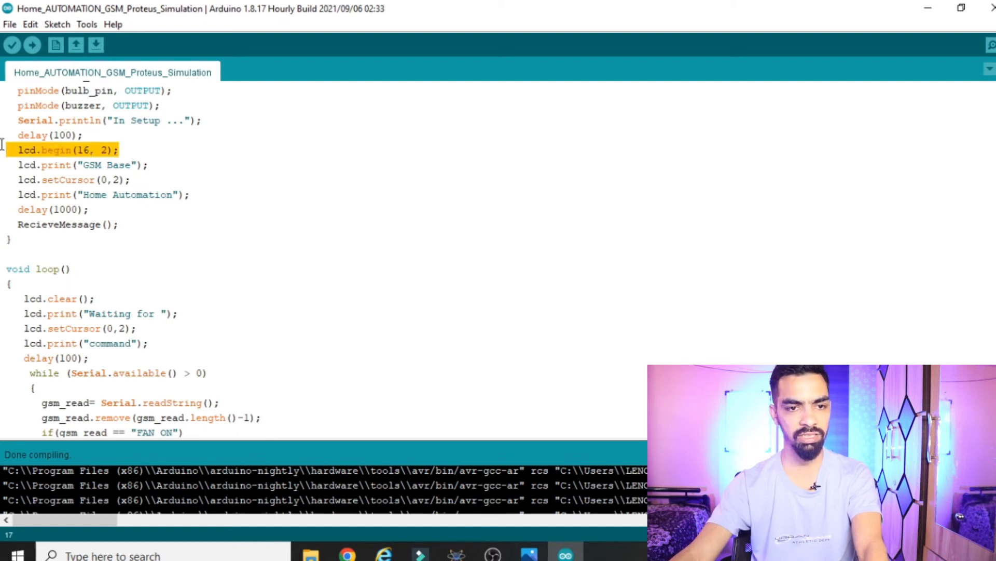
drag(85, 165, 131, 162)
click(103, 194)
drag(246, 196, 2, 161)
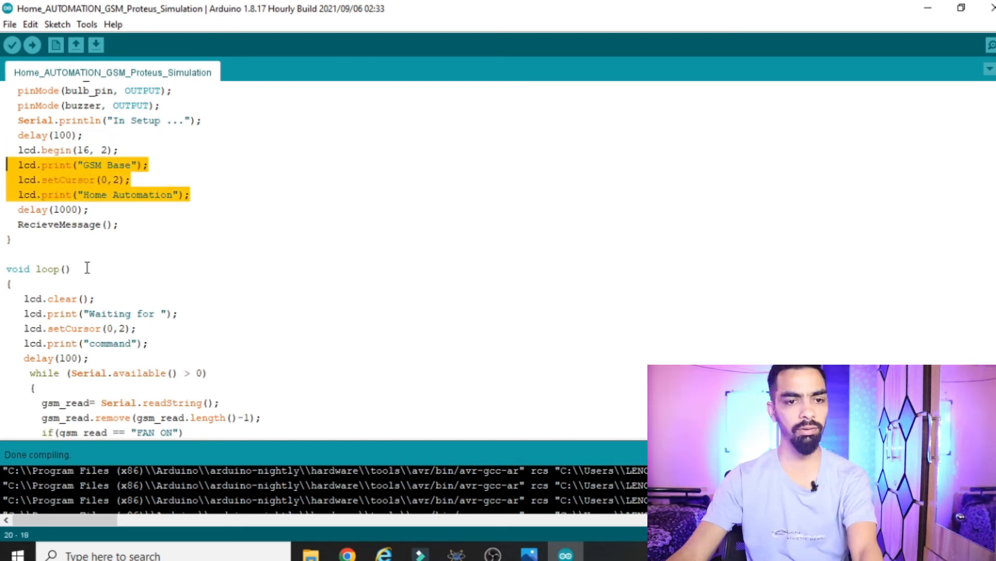
- Trace the RecieveMessage() call in setup() to its definition and examine the AT+CMGF and AT+CNMI commands
click(73, 223)
drag(17, 224, 72, 225)
click(102, 224)
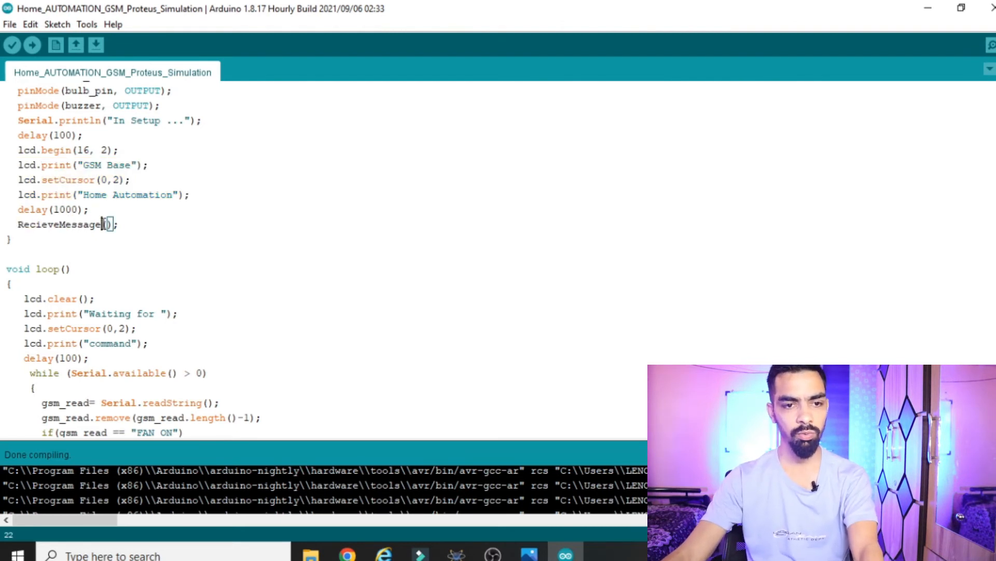
scroll(185, 222, down, 17)
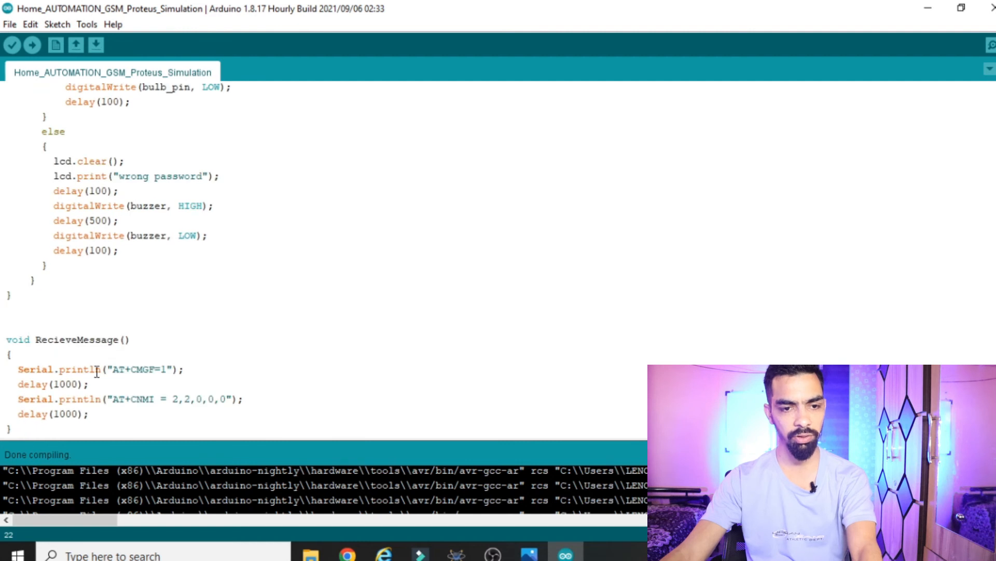
drag(119, 369, 182, 359)
click(41, 369)
double_click(77, 369)
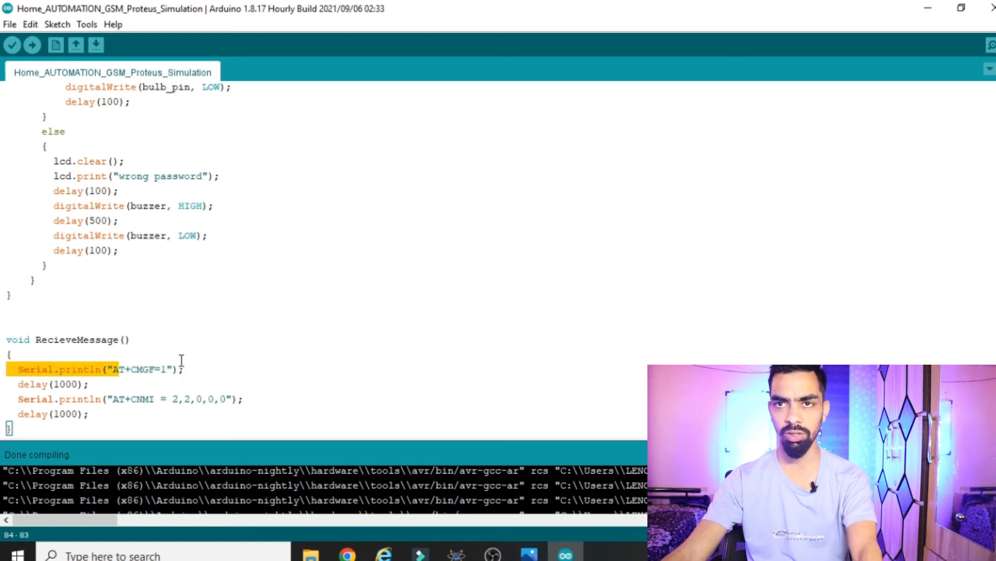
click(141, 397)
drag(270, 393, 2, 357)
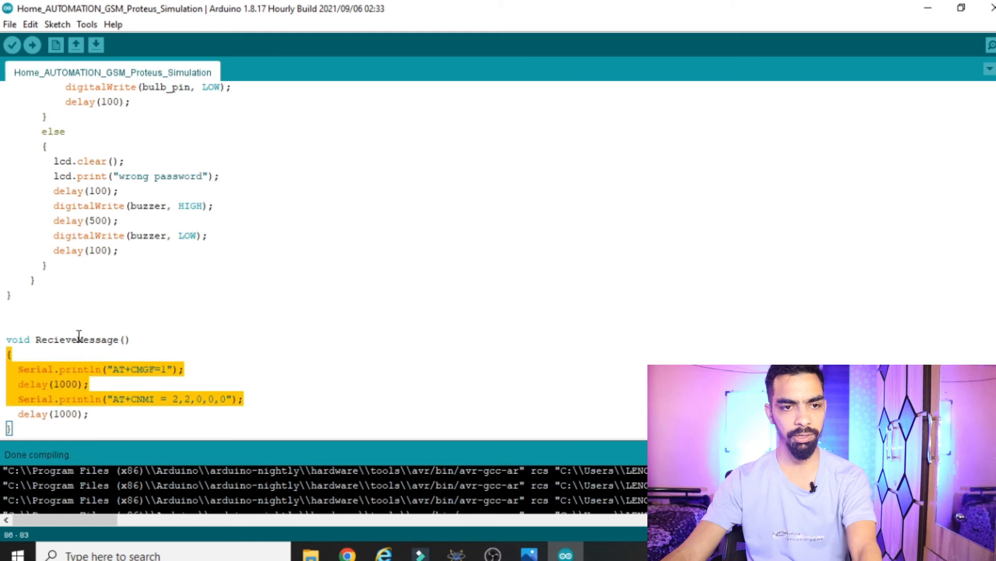
- Examine the start of loop(), covering the "Waiting for command" LCD lines and the while condition on Serial.available()
scroll(80, 338, up, 15)
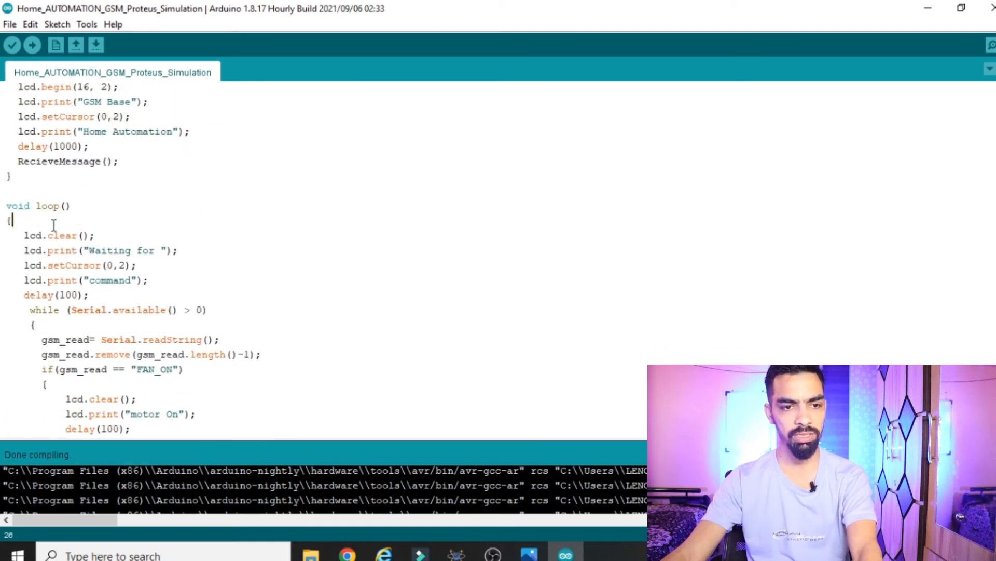
scroll(55, 225, down, 3)
click(119, 190)
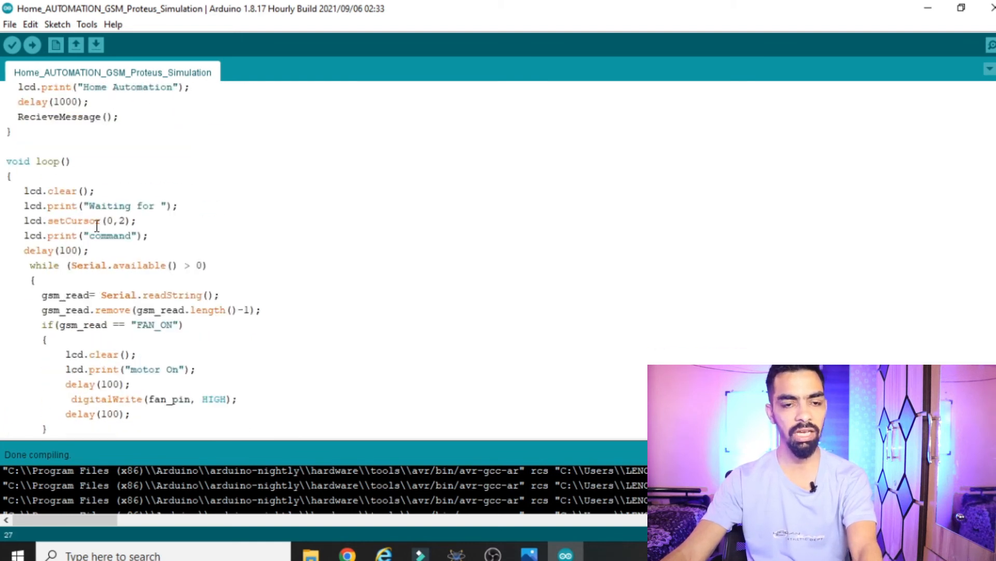
click(96, 207)
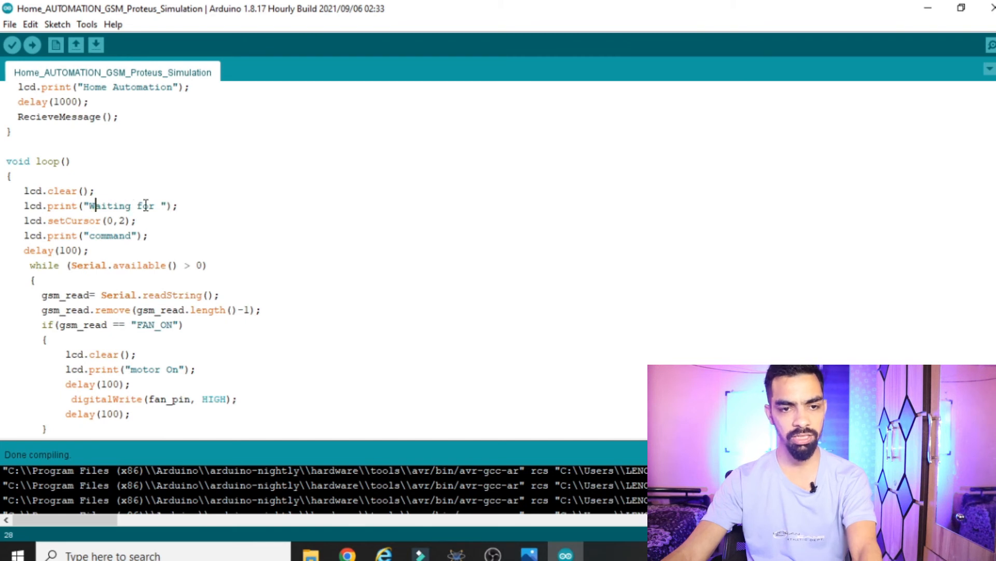
drag(148, 236, 4, 191)
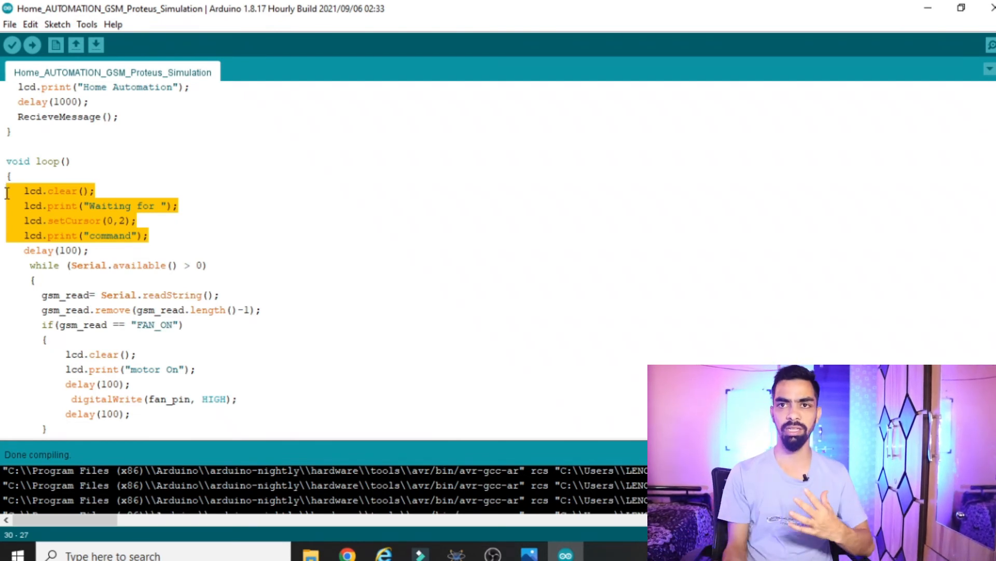
click(44, 276)
drag(83, 266, 166, 265)
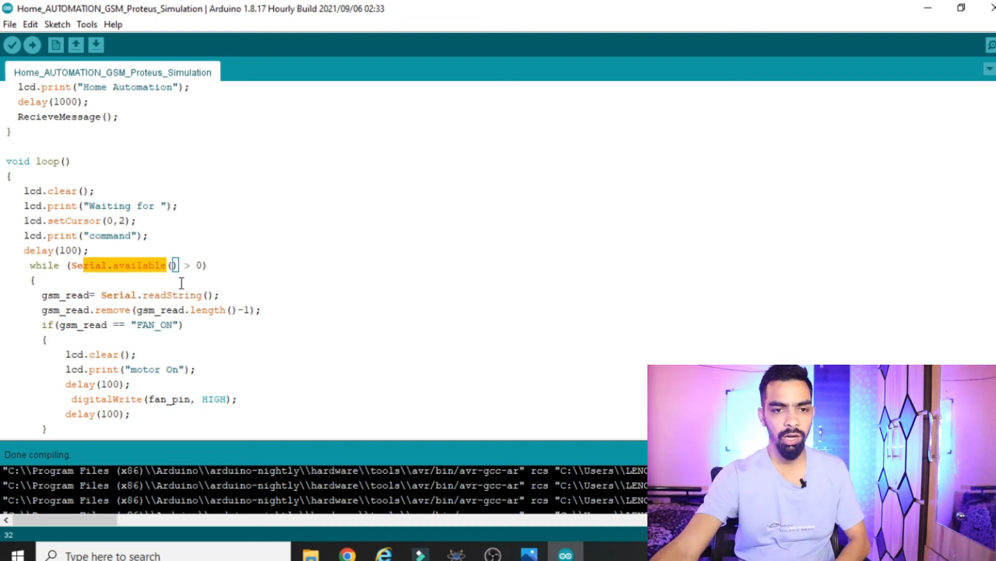
click(211, 263)
- Examine how gsm_read is filled by Serial.readString() and trimmed by the remove call inside the while loop
scroll(80, 296, down, 3)
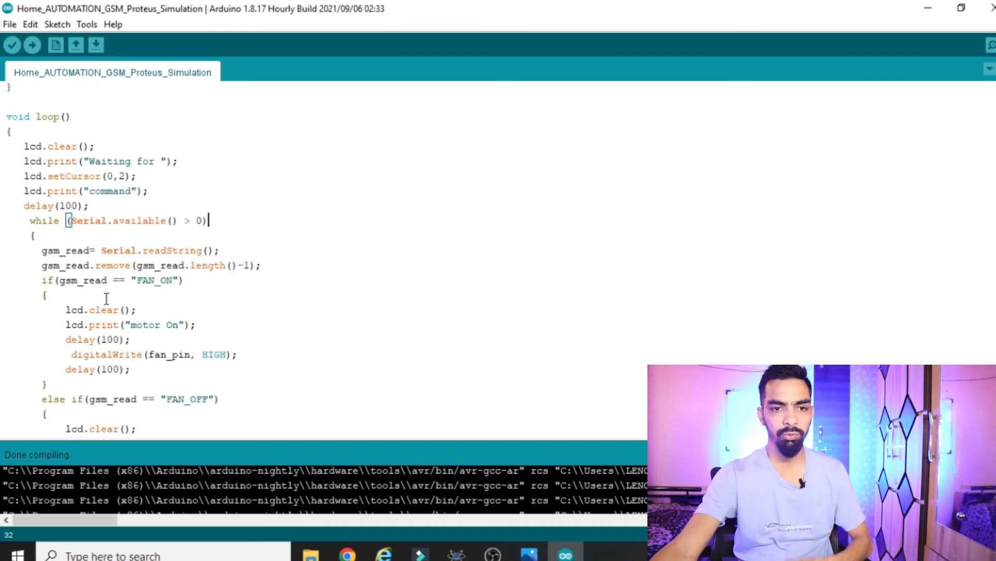
click(124, 239)
double_click(174, 252)
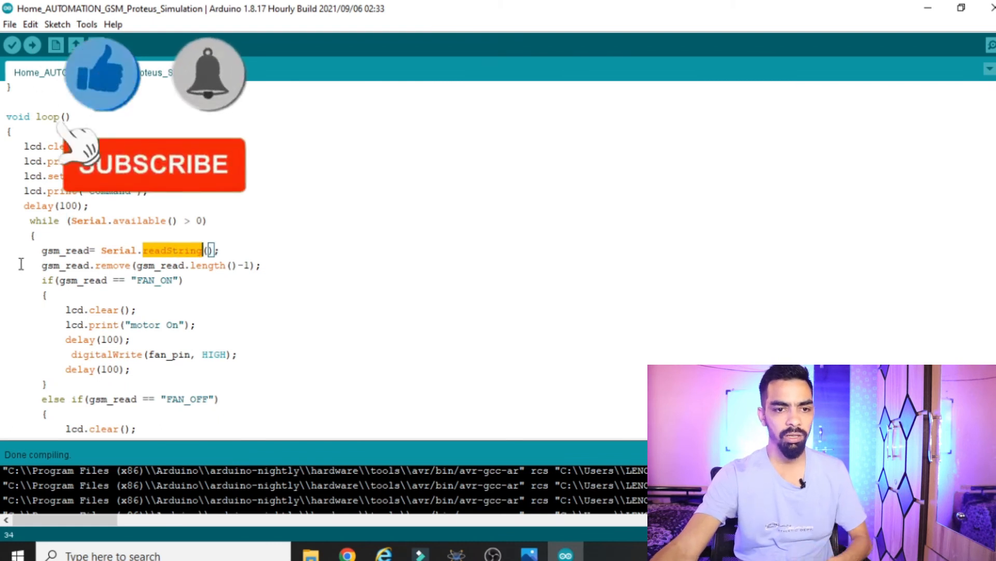
click(77, 251)
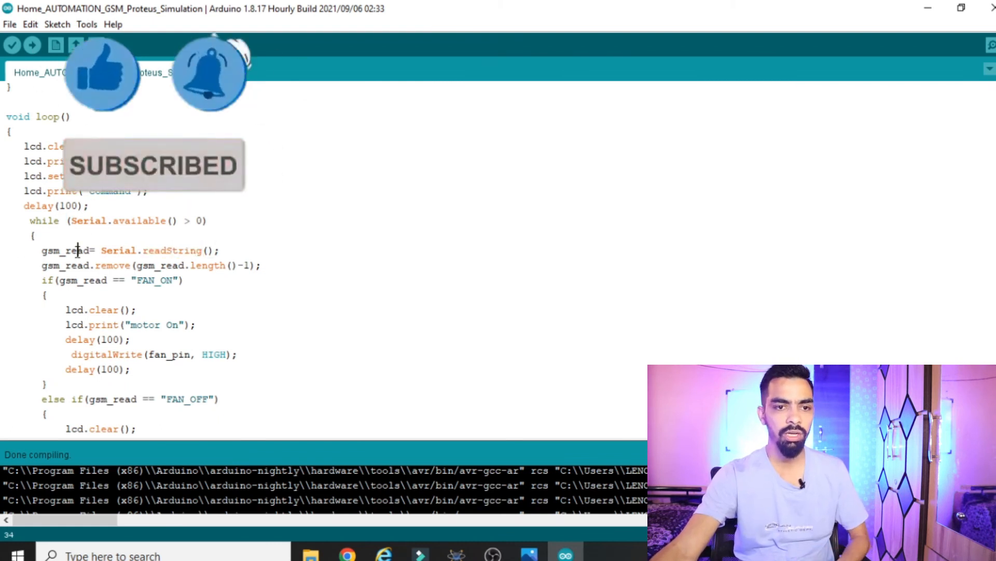
double_click(78, 251)
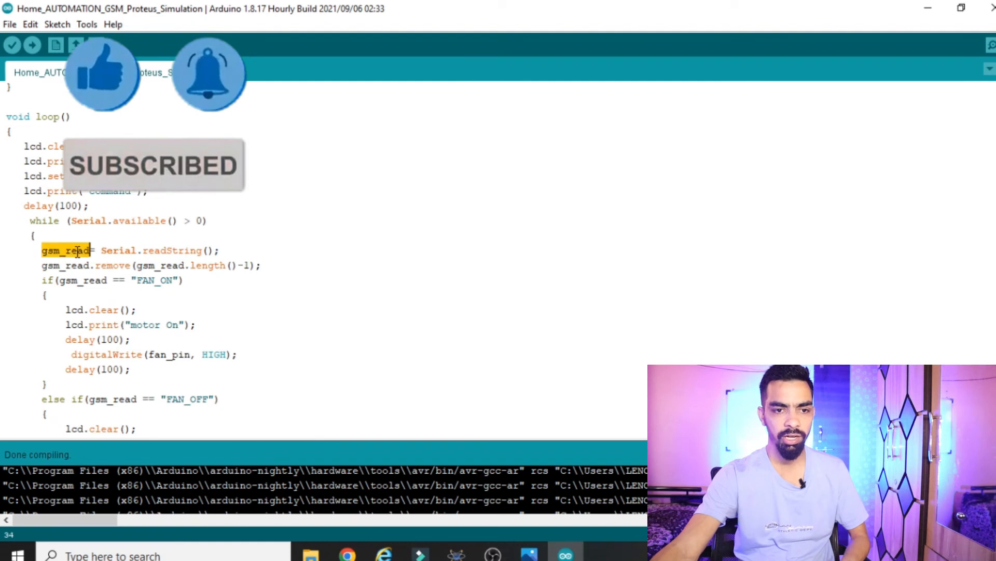
click(220, 353)
double_click(58, 264)
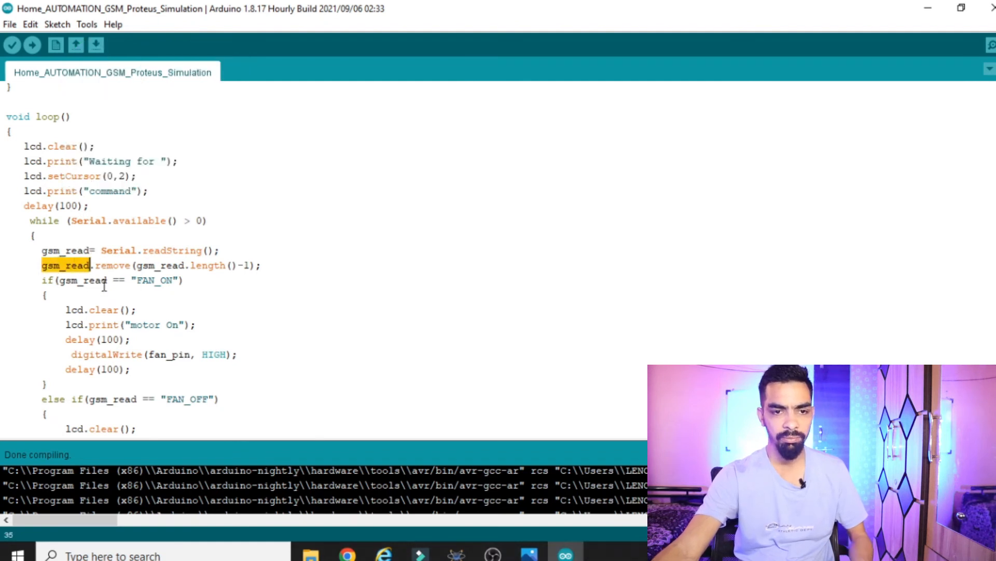
click(114, 266)
double_click(115, 266)
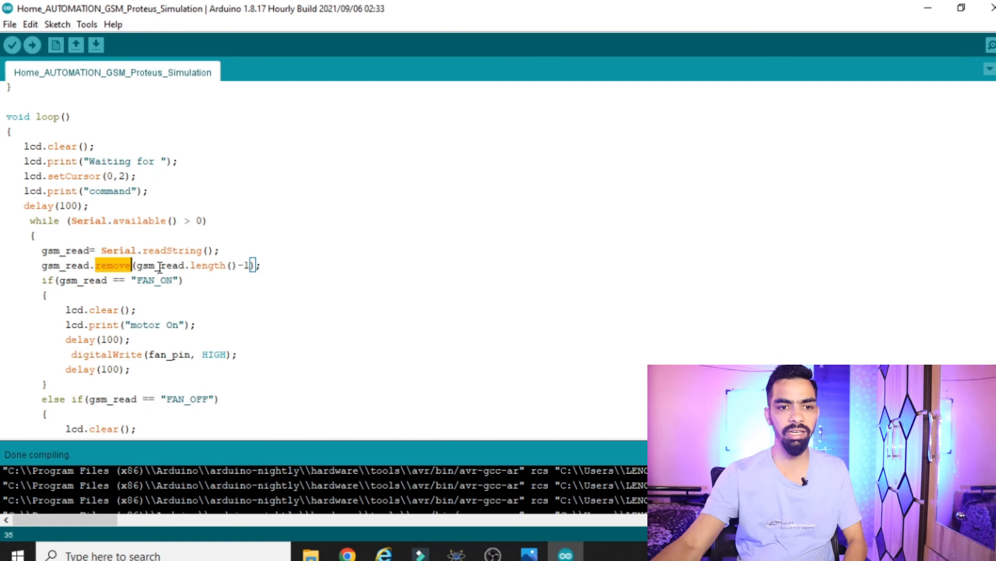
- Examine the gsm_read.length()-1 argument passed to the remove call on gsm_read
click(78, 265)
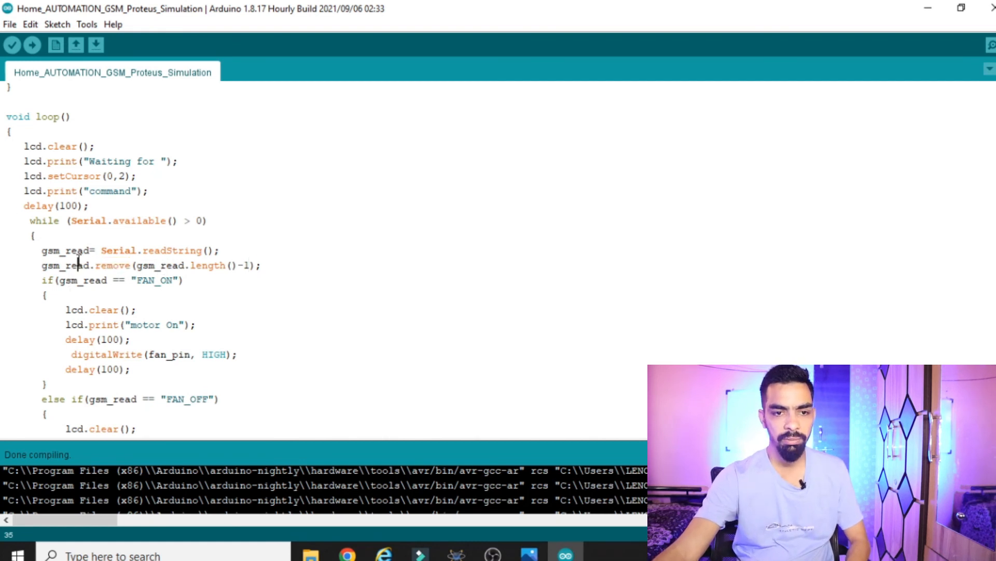
drag(143, 265, 242, 268)
click(255, 265)
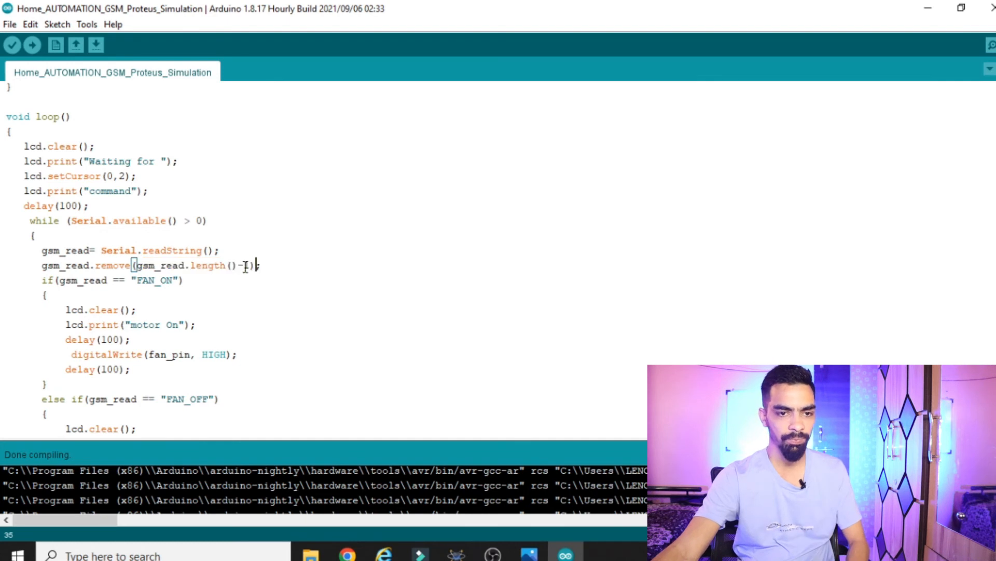
- Examine the if condition comparing the trimmed gsm_read string with "FAN_ON"
scroll(137, 264, down, 1)
double_click(79, 235)
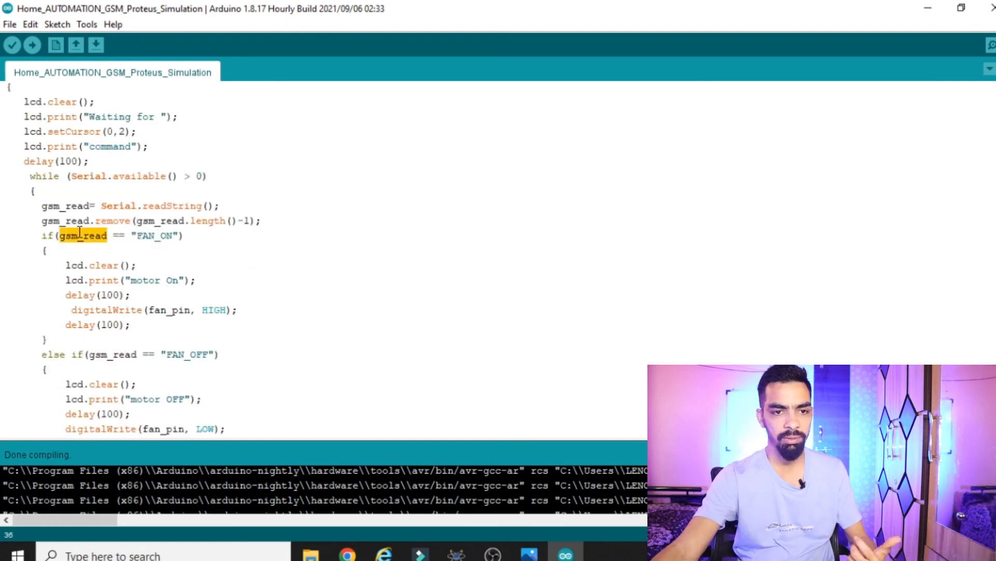
double_click(73, 220)
click(149, 236)
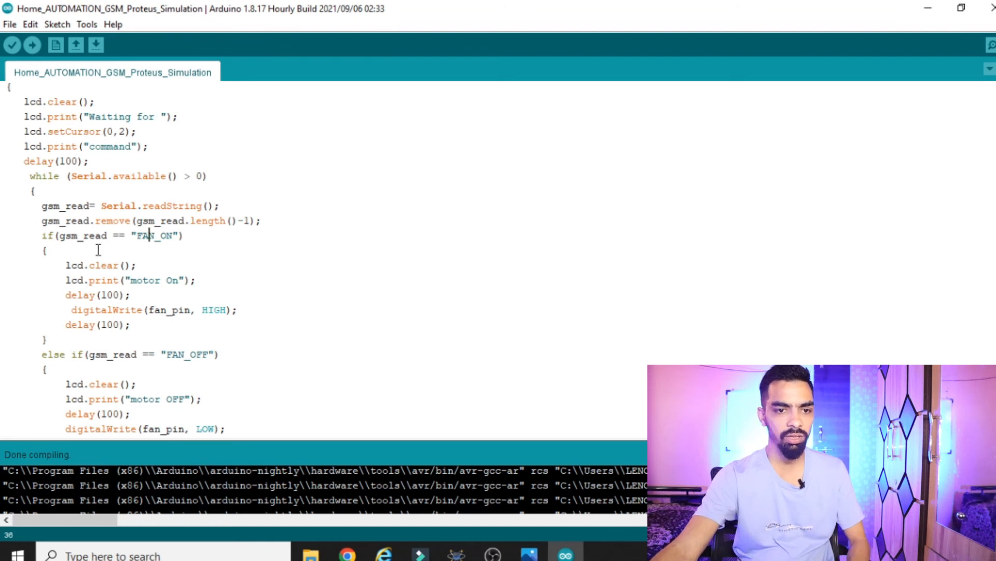
- Examine the FAN_ON branch body, covering lcd.clear, the "motor On" print and the digitalWrite call on fan_pin with HIGH
click(121, 266)
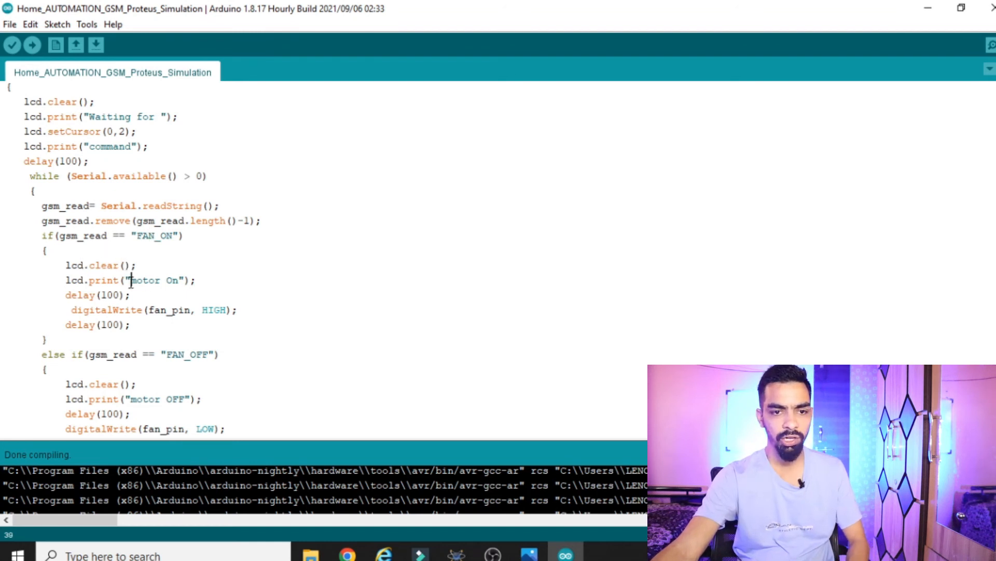
drag(130, 281, 171, 283)
click(112, 310)
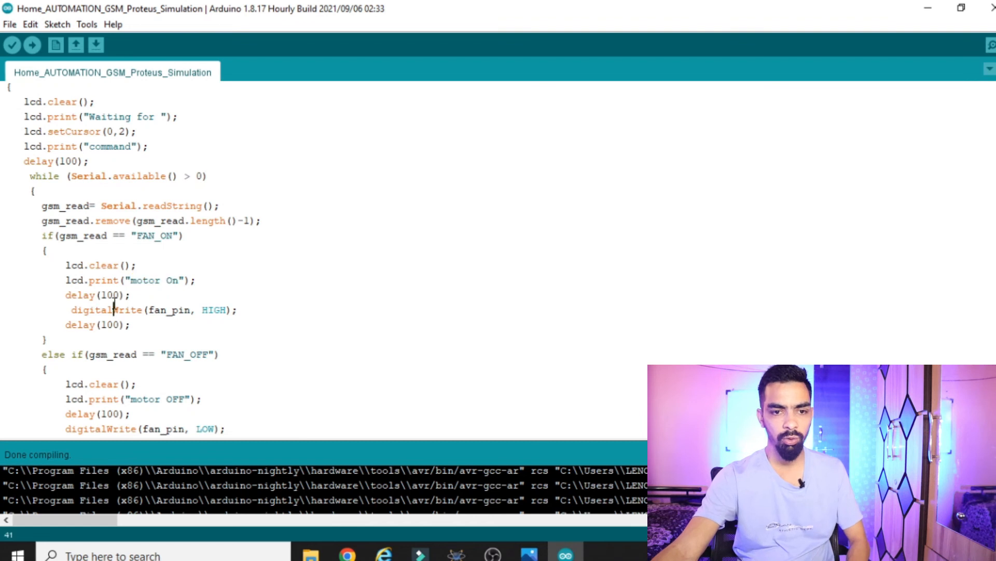
double_click(108, 310)
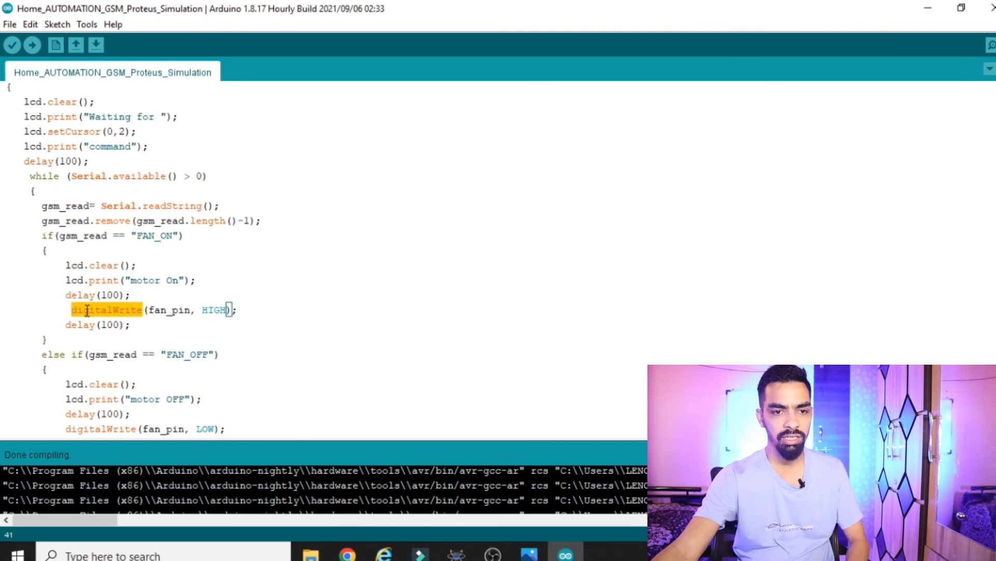
double_click(173, 311)
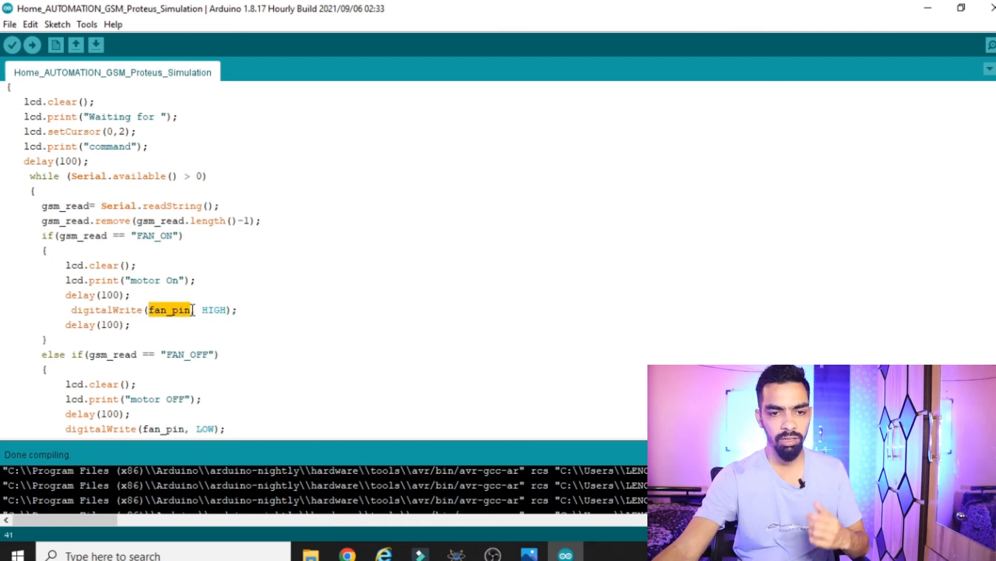
double_click(213, 310)
drag(233, 310, 49, 264)
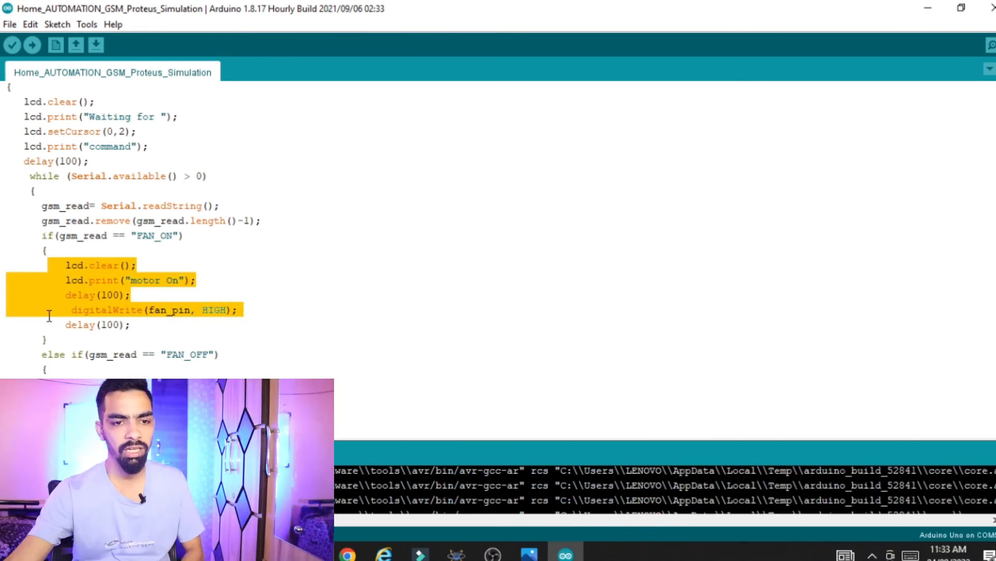
- Examine the FAN_OFF branch, covering lcd.clear, the "motor OFF" print and the digitalWrite call on fan_pin with LOW
scroll(100, 234, down, 2)
click(109, 264)
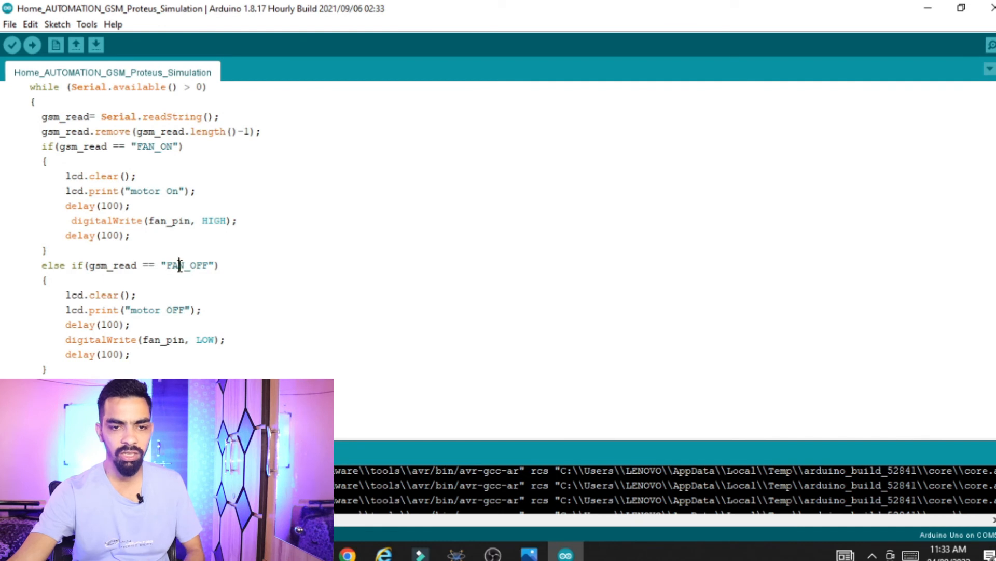
drag(76, 295, 133, 295)
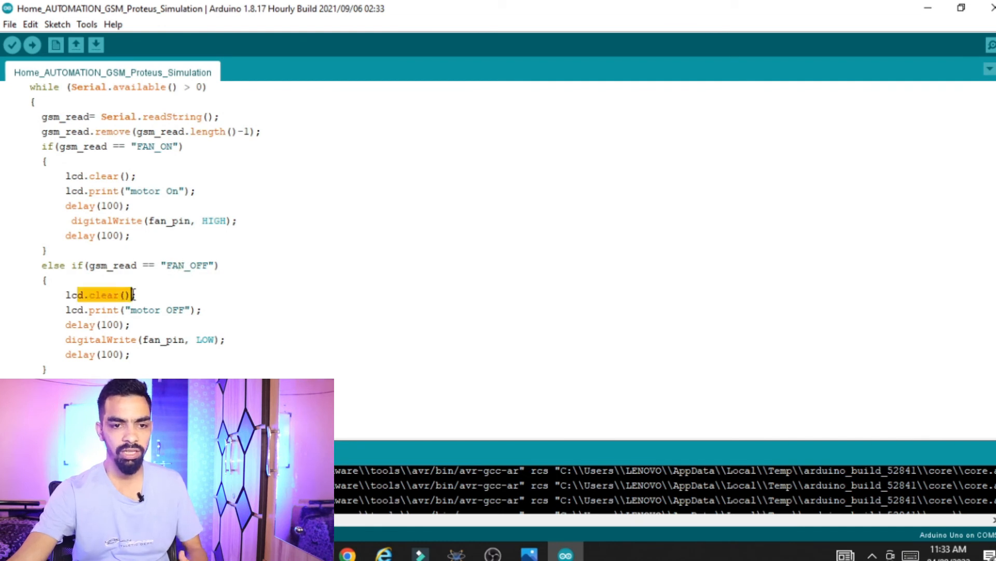
click(146, 314)
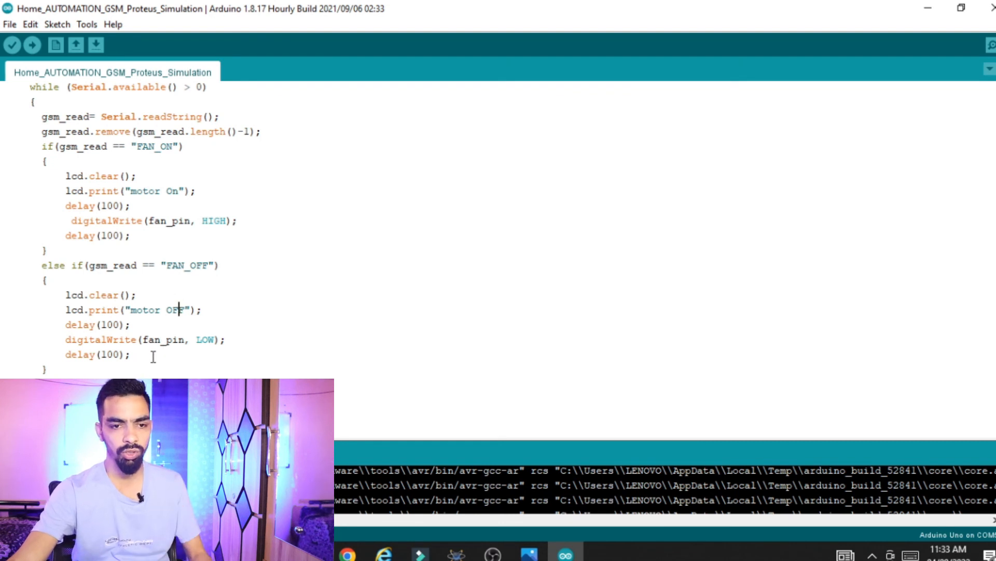
double_click(139, 340)
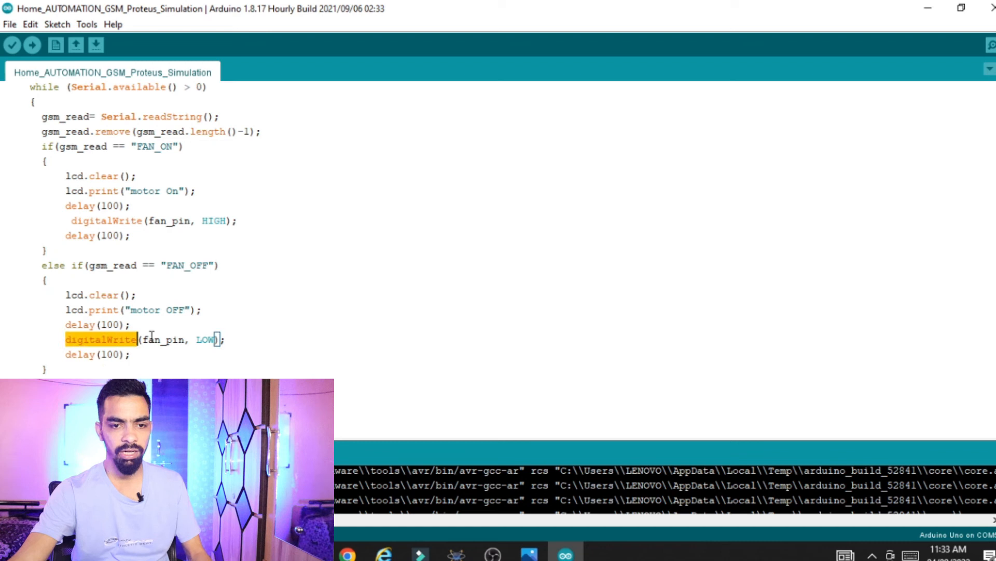
double_click(151, 338)
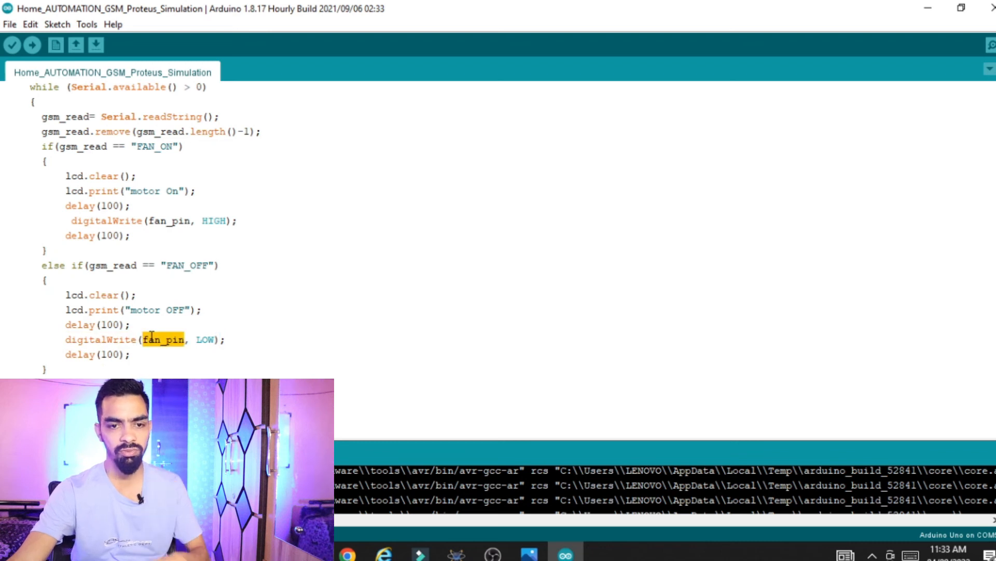
drag(196, 338, 217, 337)
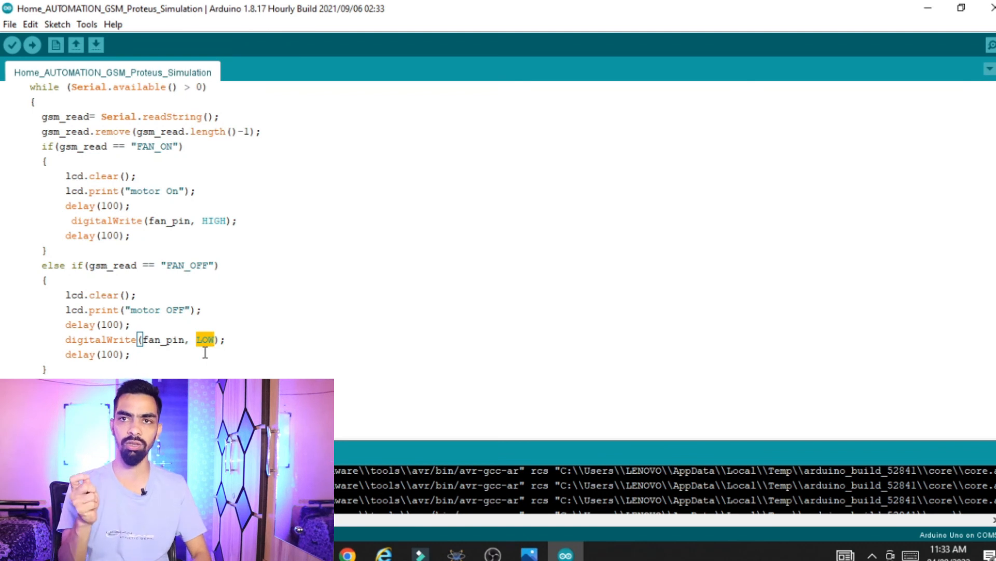
- Examine the BULB_ON branch, covering its gsm_read comparison, the "BULB ON" print and the digitalWrite call on bulb_pin
scroll(92, 240, down, 3)
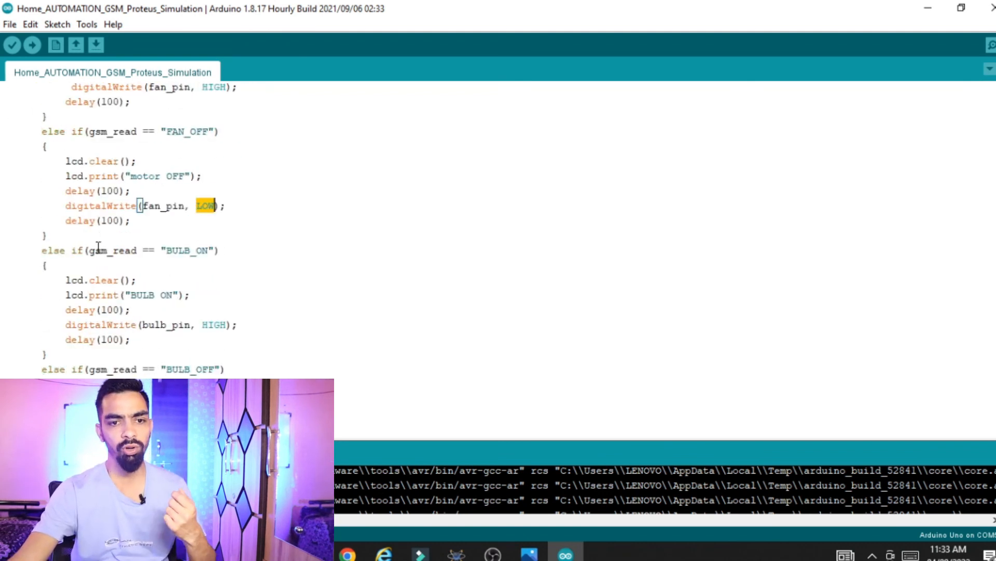
click(196, 254)
double_click(129, 252)
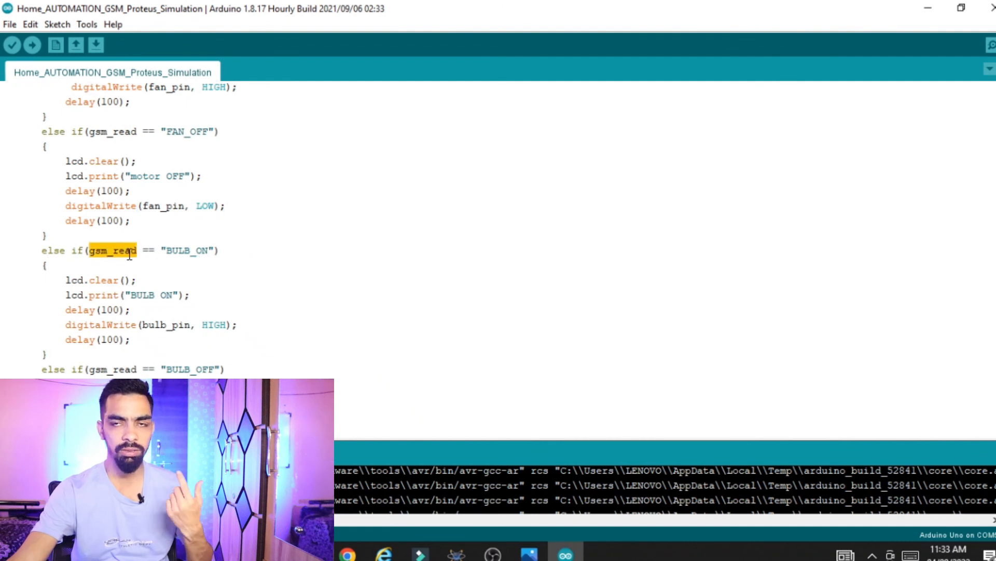
click(183, 254)
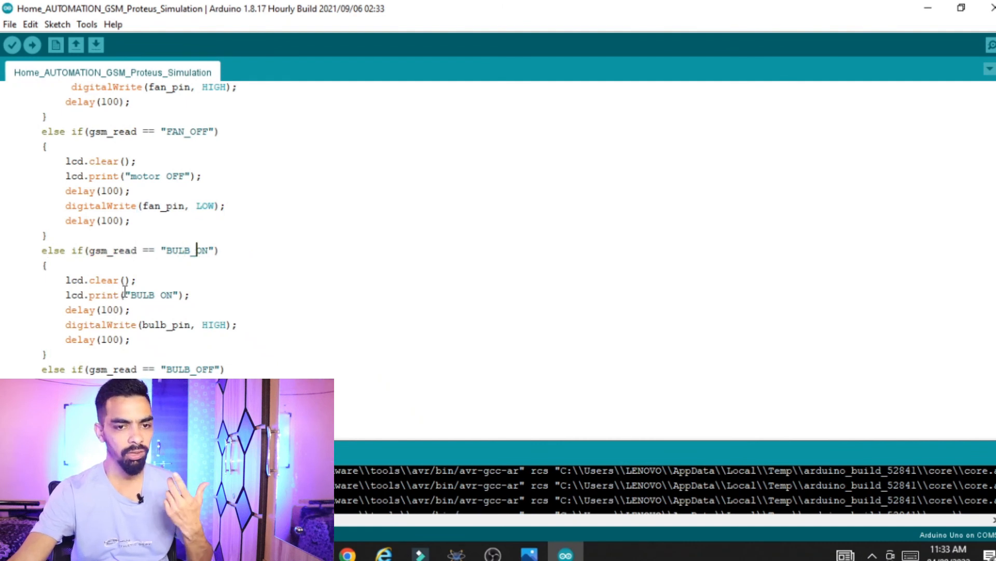
drag(125, 294, 219, 293)
click(174, 327)
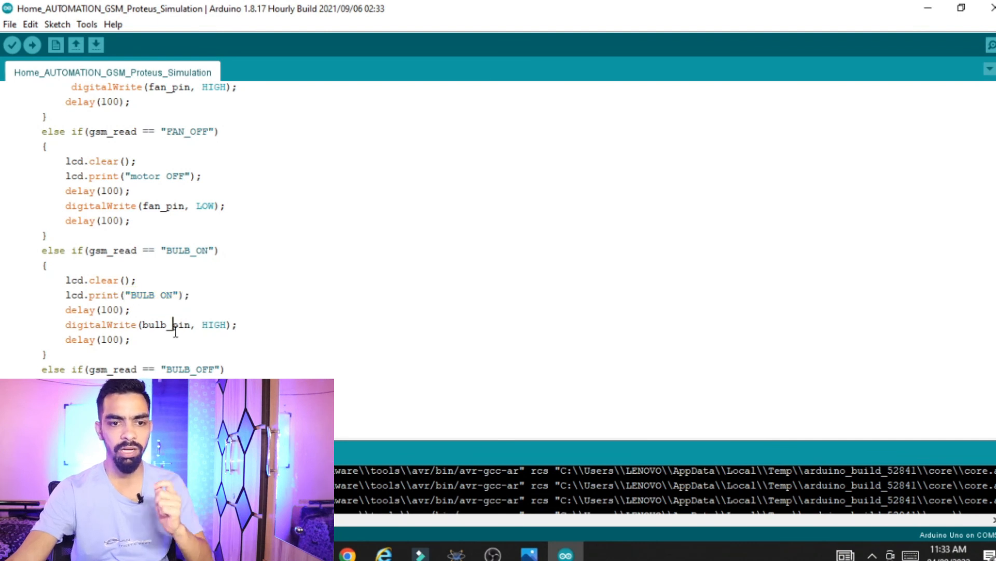
double_click(134, 324)
click(162, 320)
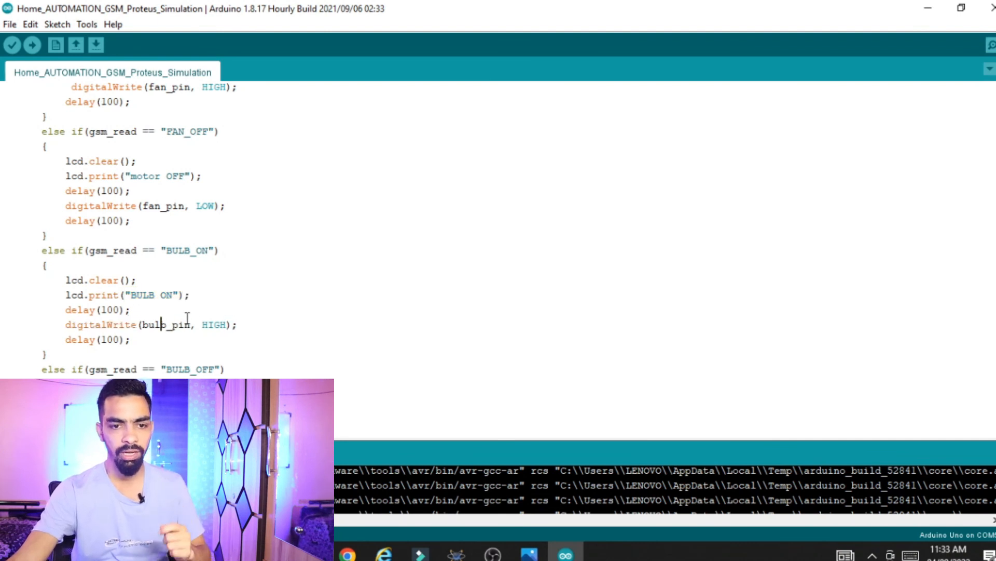
- Examine the BULB_OFF branch and its gsm_read comparison
scroll(217, 318, down, 3)
click(102, 249)
double_click(140, 235)
click(166, 234)
scroll(156, 246, down, 2)
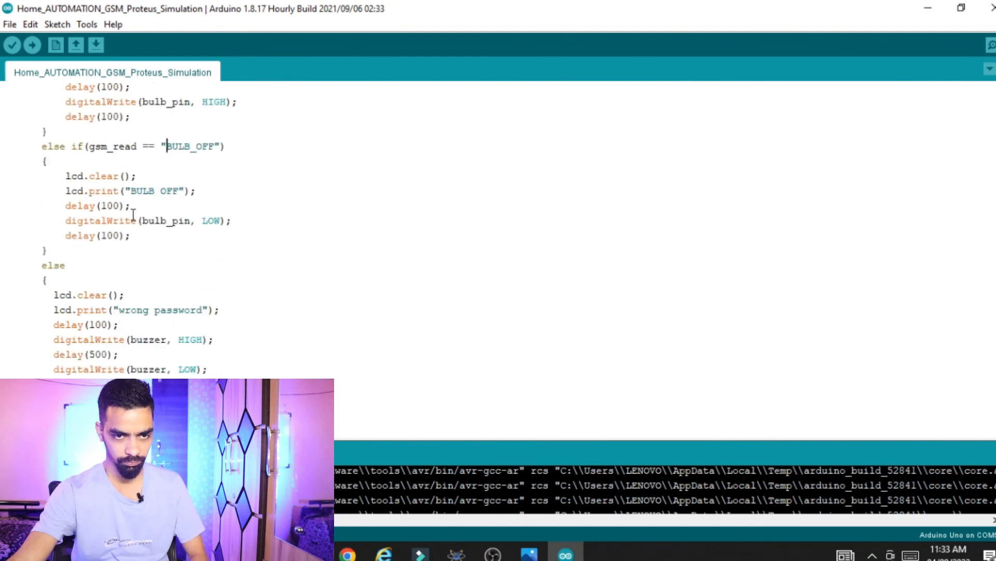
- Review the command branches through the final else, covering the "wrong password" print and the digitalWrite calls on buzzer
scroll(315, 252, up, 10)
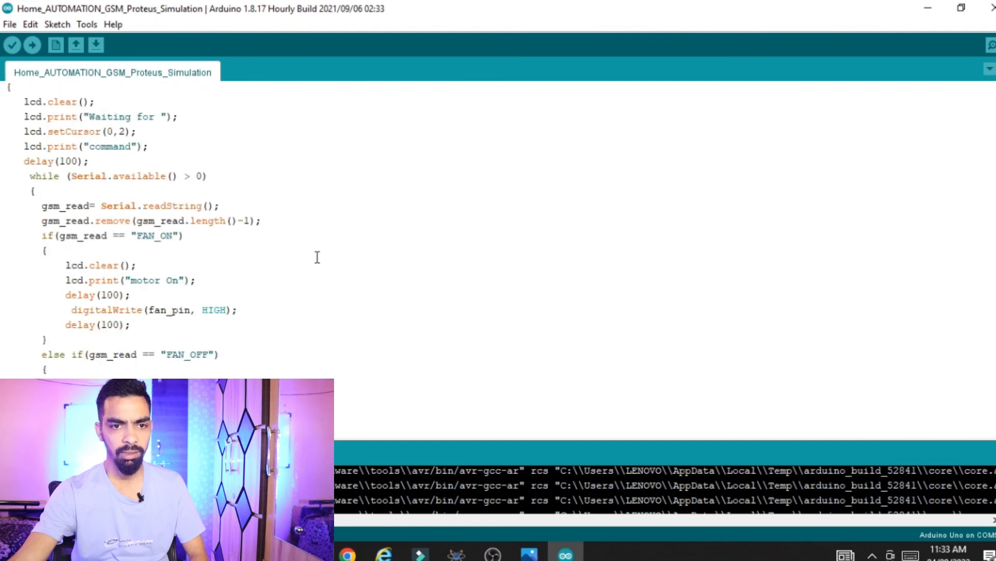
scroll(217, 193, down, 7)
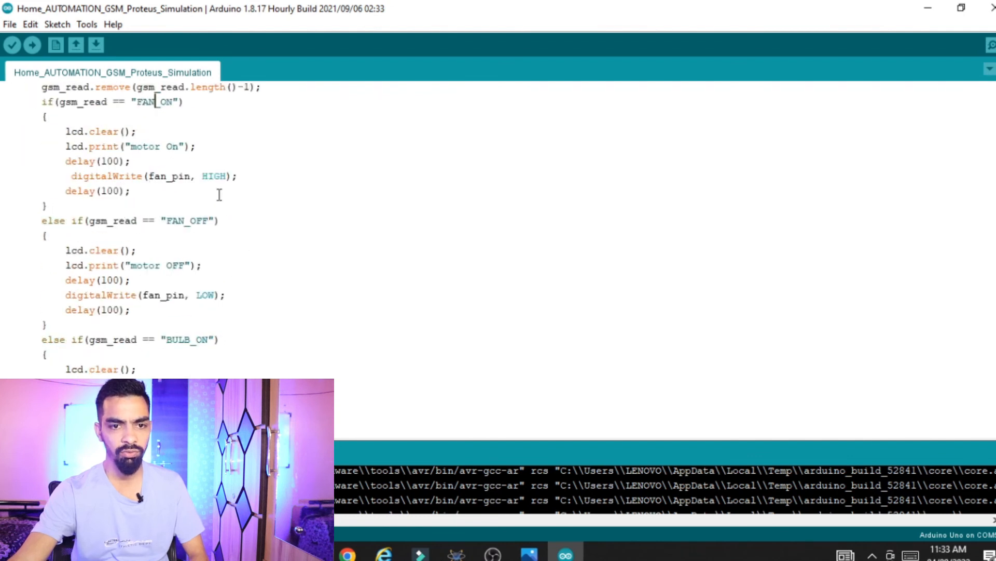
scroll(223, 261, down, 4)
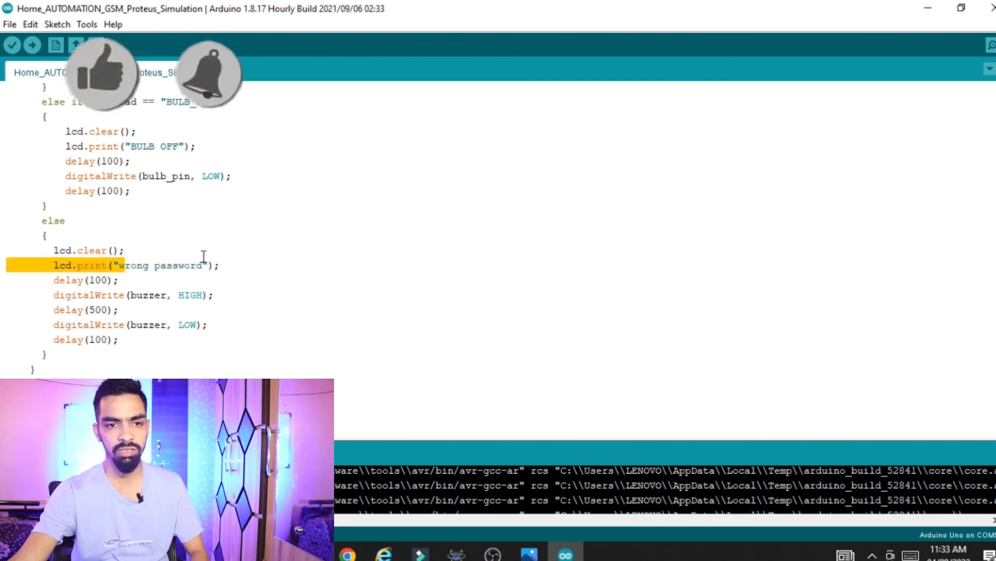
drag(204, 257, 209, 261)
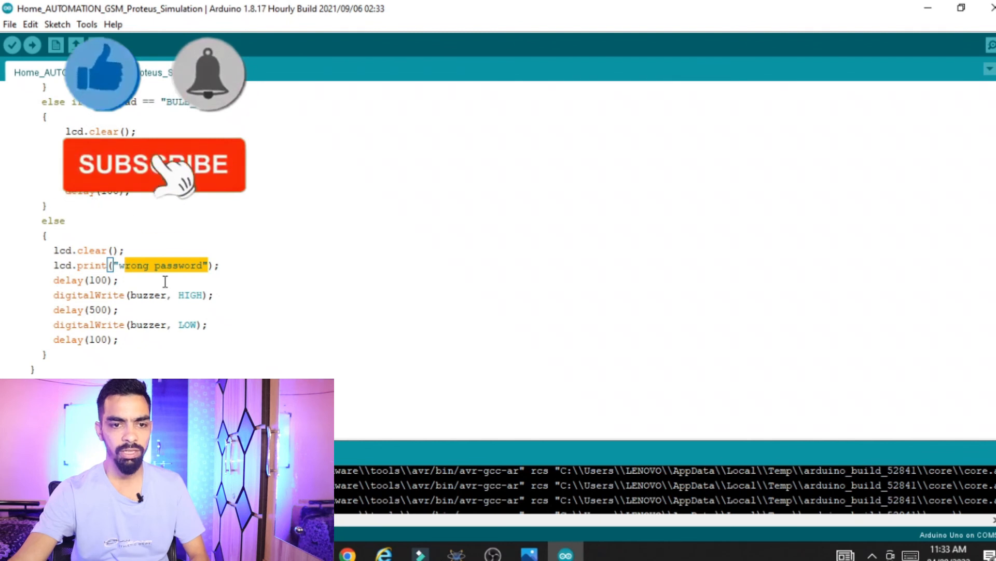
double_click(148, 295)
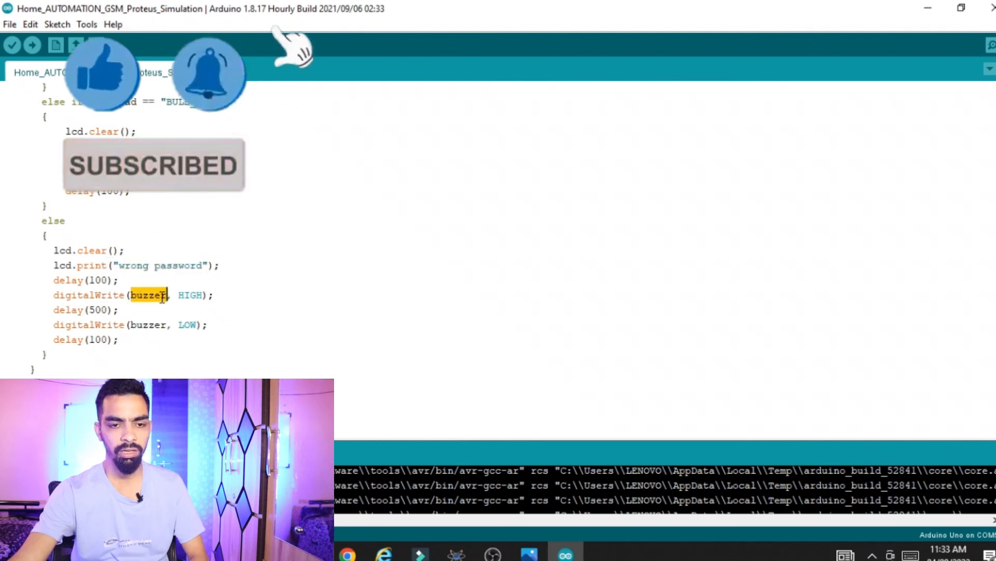
double_click(191, 296)
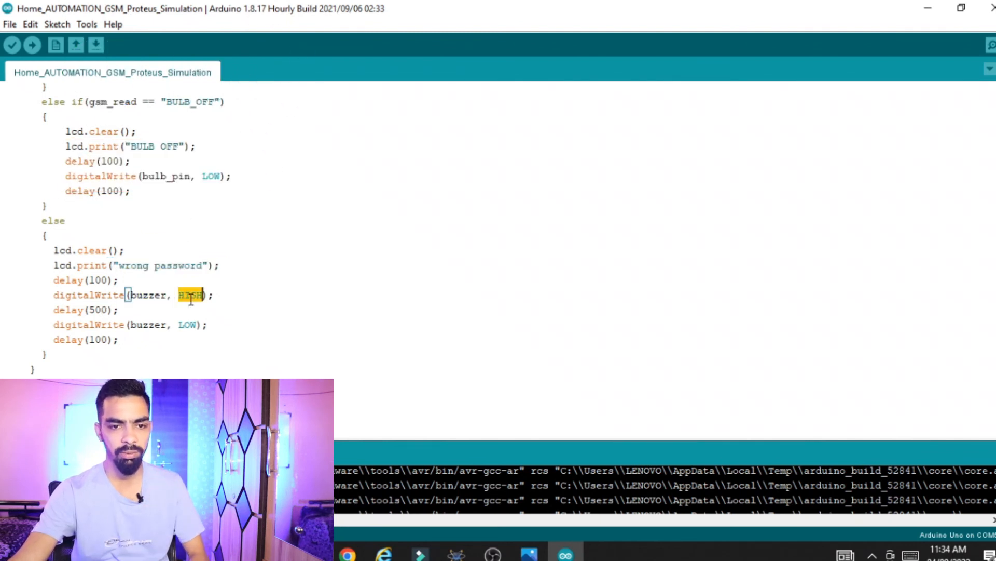
click(123, 320)
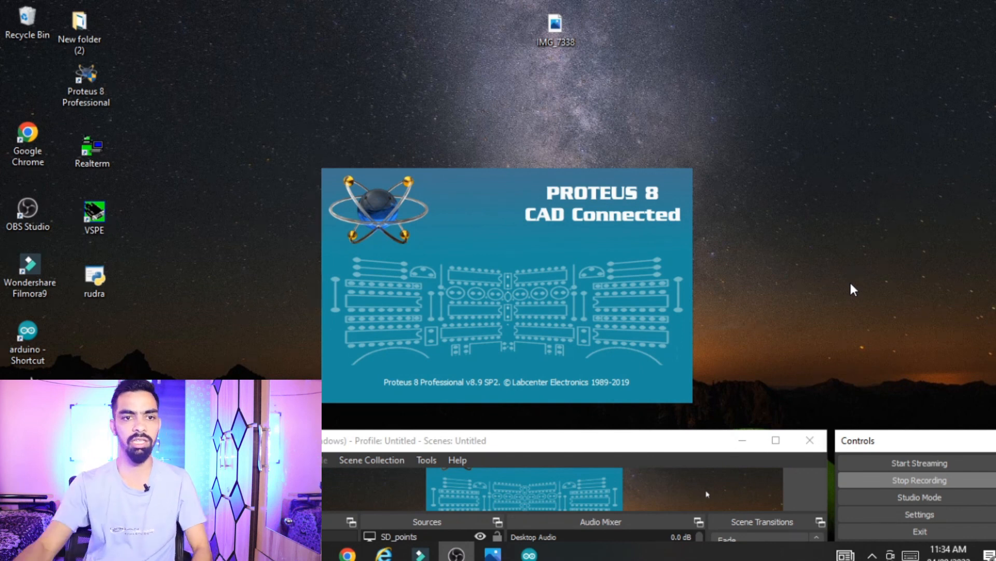
- Launch Proteus 8 Professional from the desktop as administrator
click(89, 100)
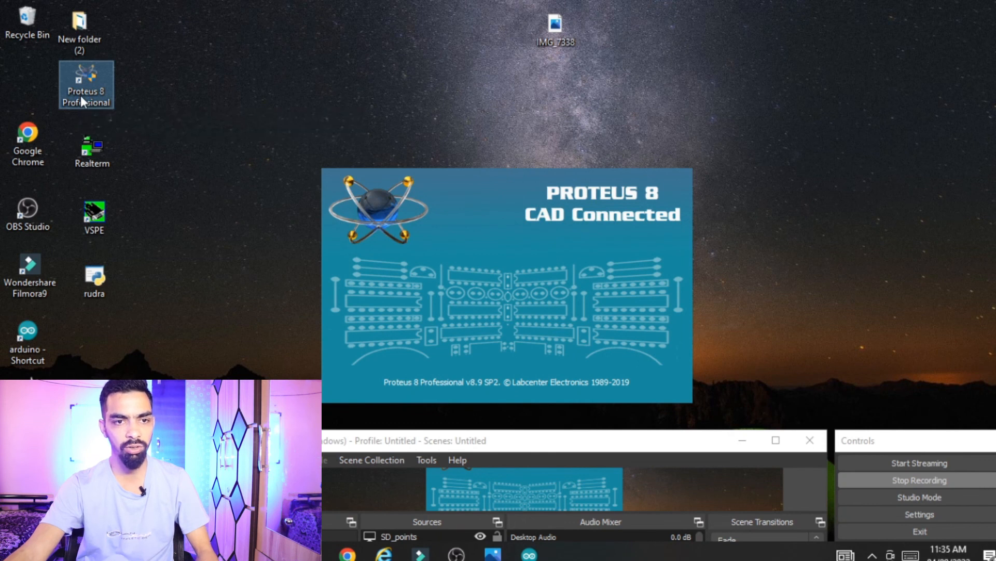
right_click(81, 98)
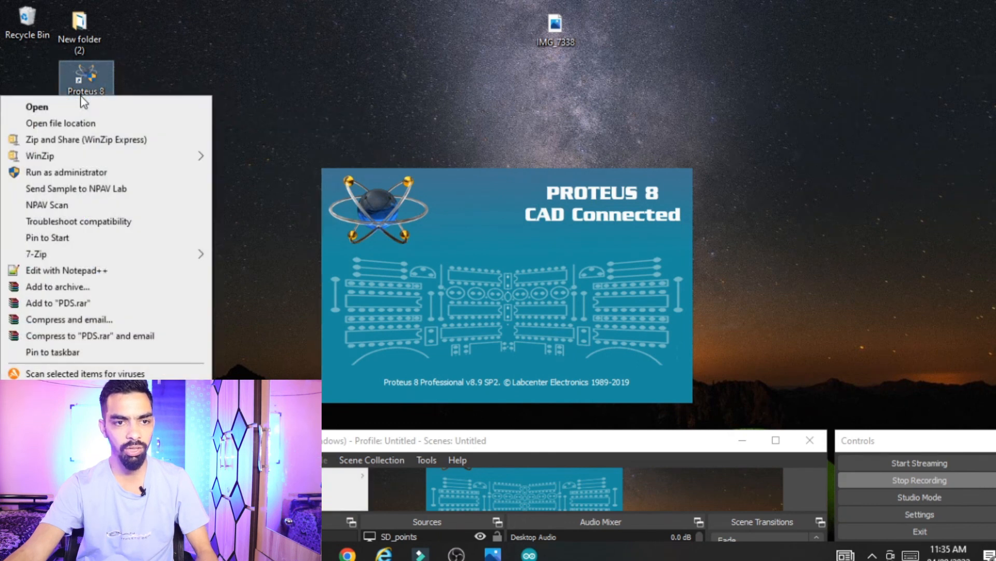
click(71, 172)
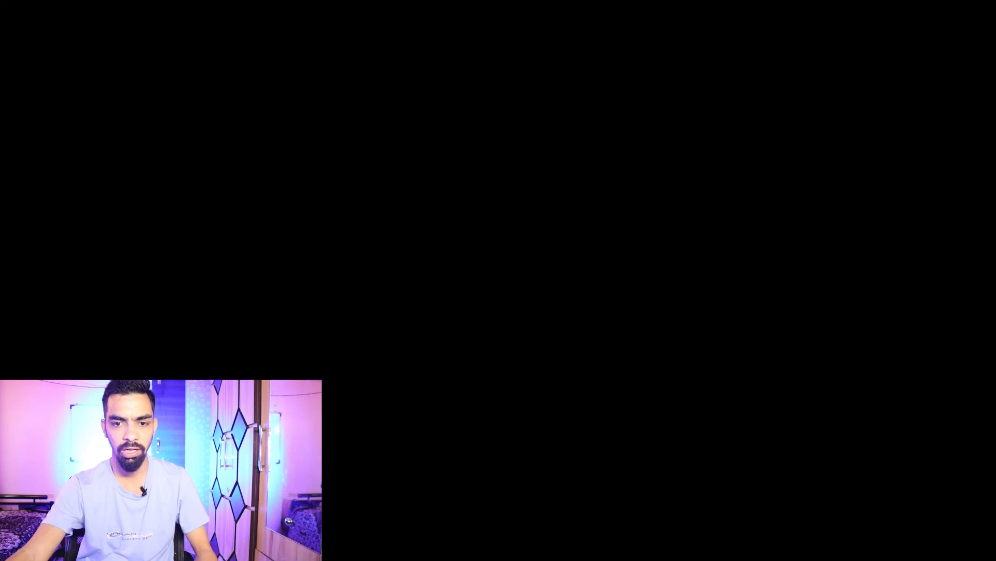
click(450, 386)
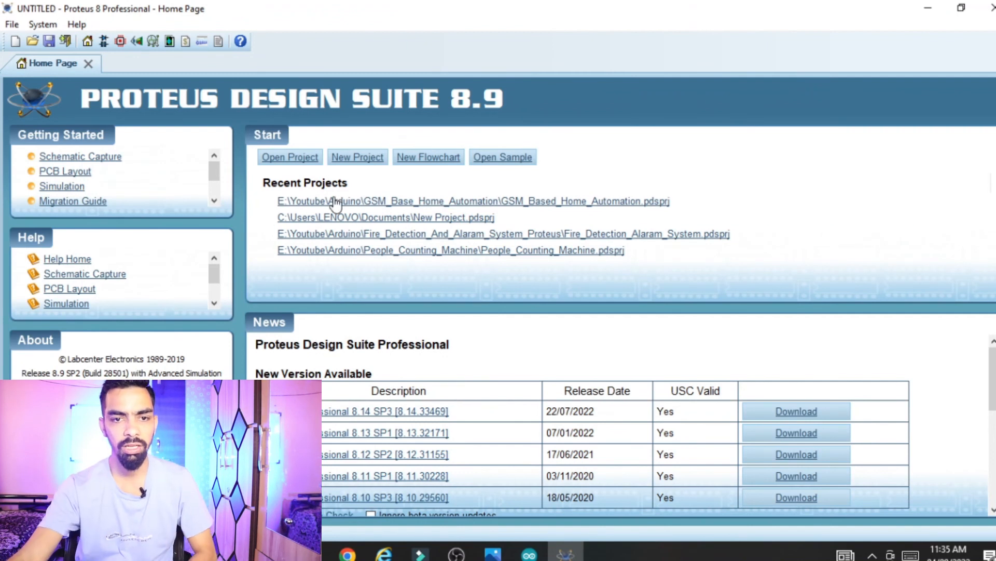
- Open the GSM_Based_Home_Automation project from the Youtube\Arduino\GSM_Base_Home_Automation folder on drive E
click(286, 158)
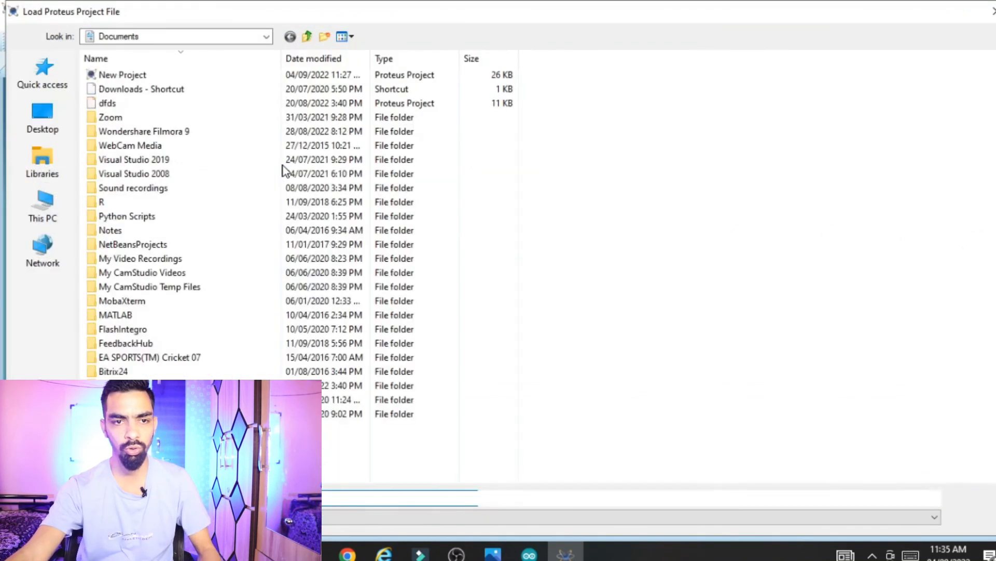
click(43, 206)
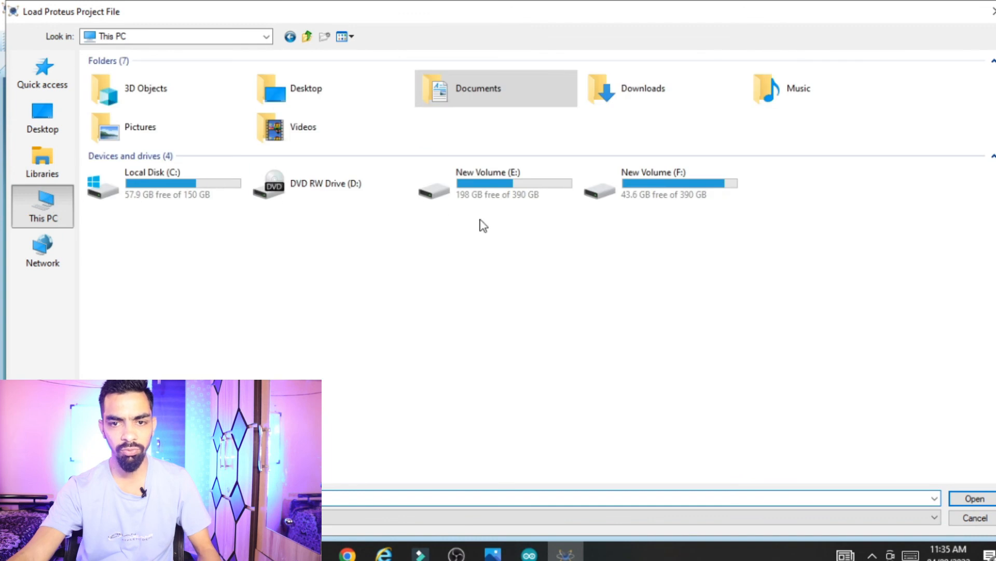
double_click(516, 205)
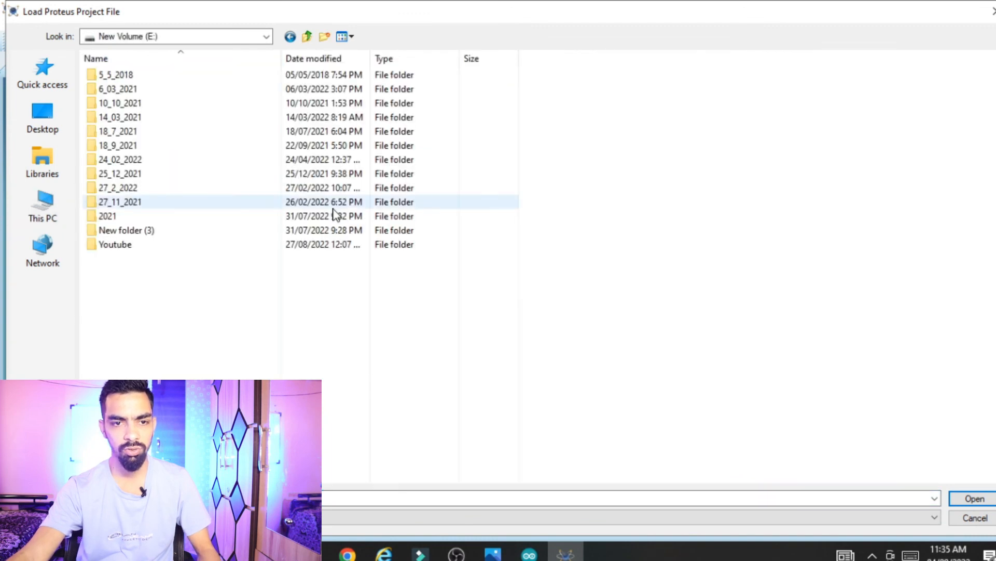
double_click(110, 245)
double_click(141, 77)
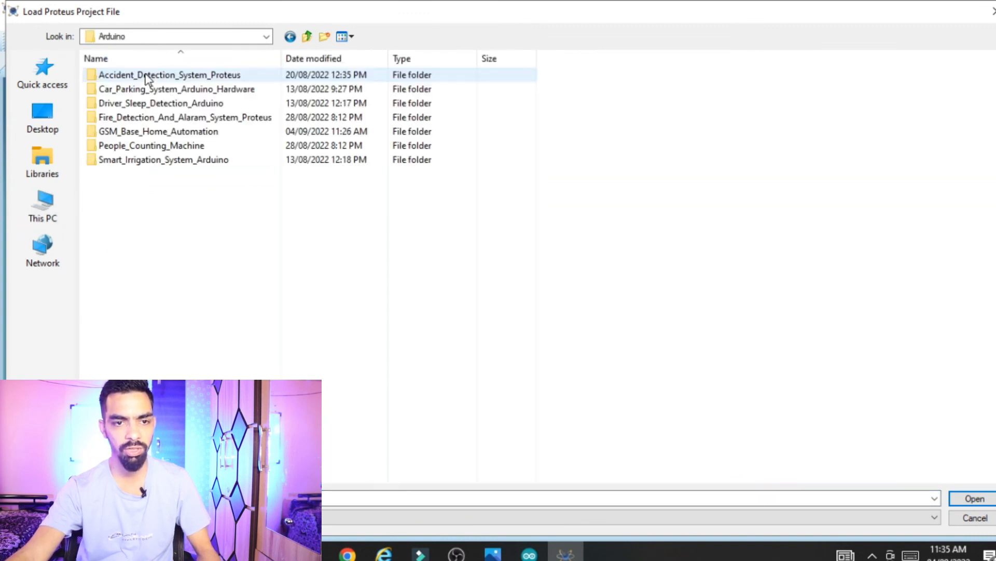
double_click(162, 135)
click(122, 118)
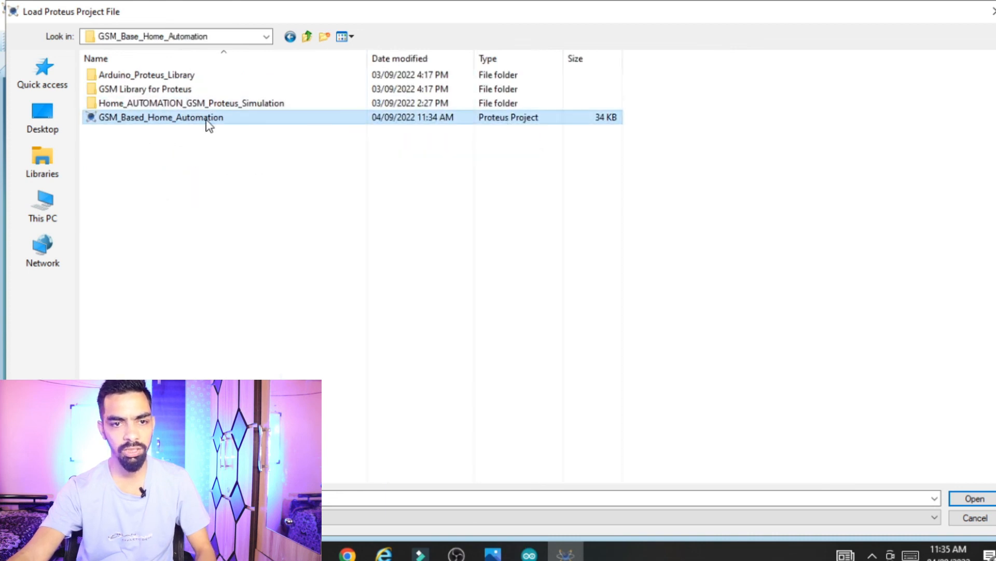
click(955, 496)
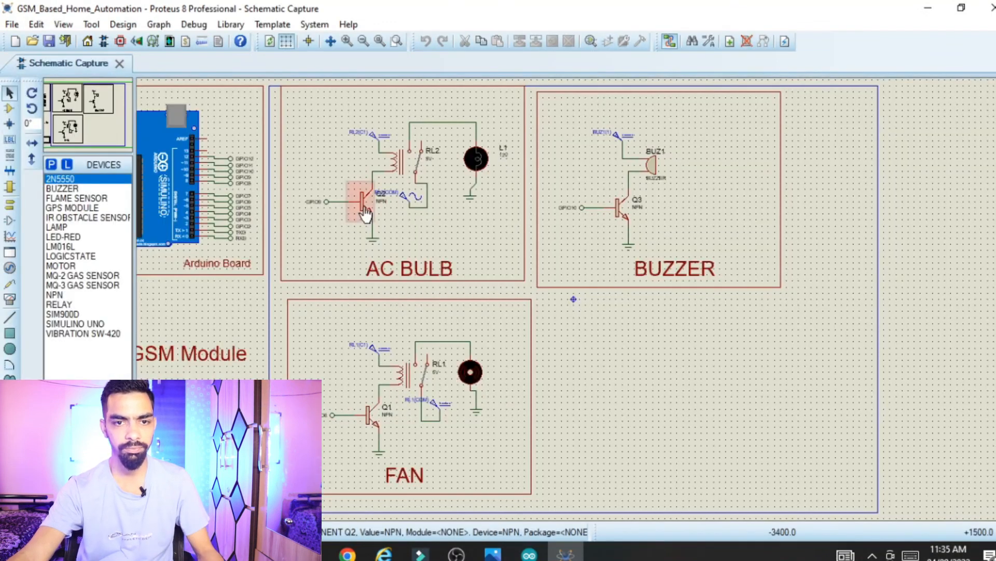
- Set the SIM900D module's program file to GSMLibraryTEP.hex from the GSM Library for Proteus folder inside GSM_Base_Home_Automation
drag(190, 315, 139, 321)
click(404, 416)
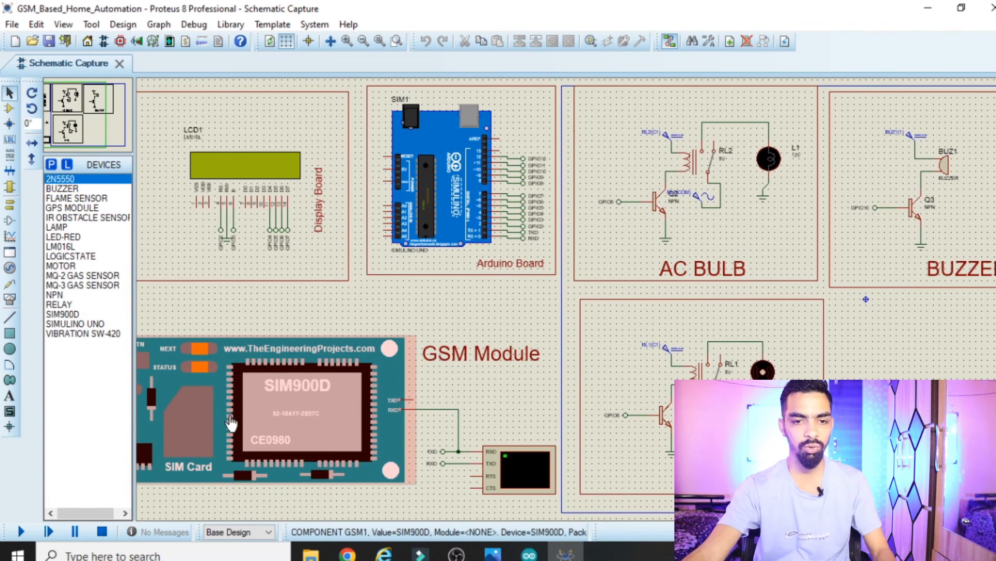
double_click(273, 427)
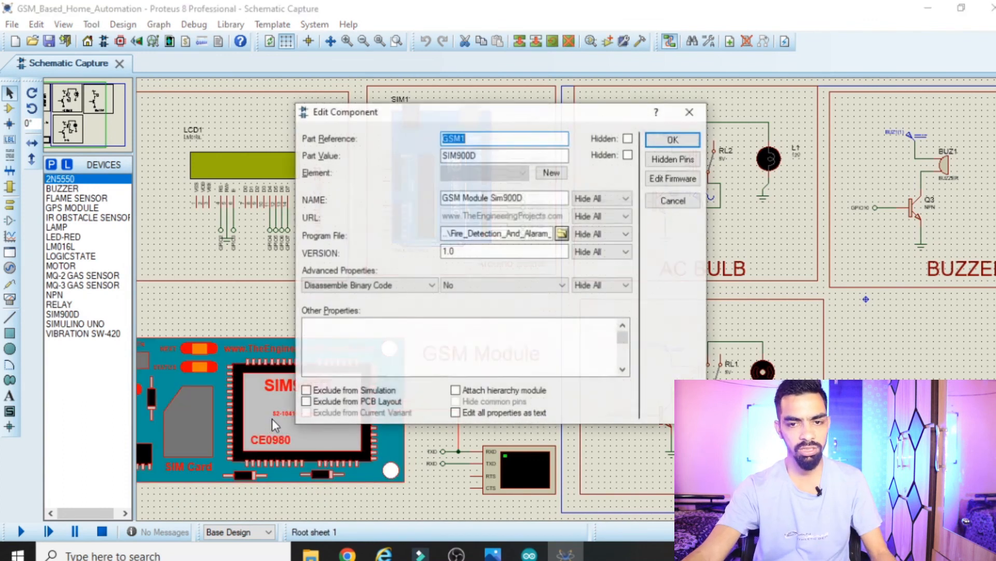
click(563, 234)
click(130, 78)
click(306, 37)
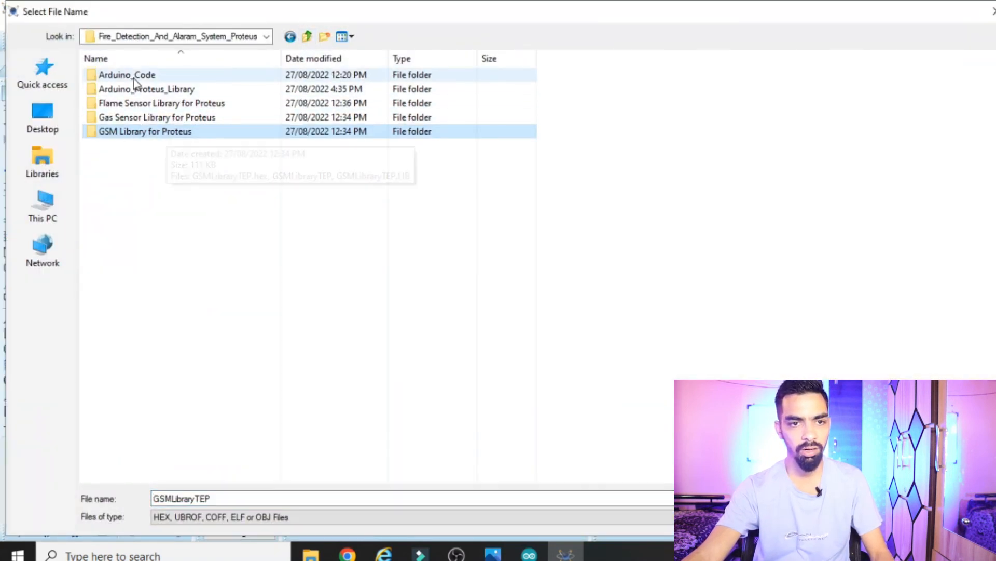
click(306, 37)
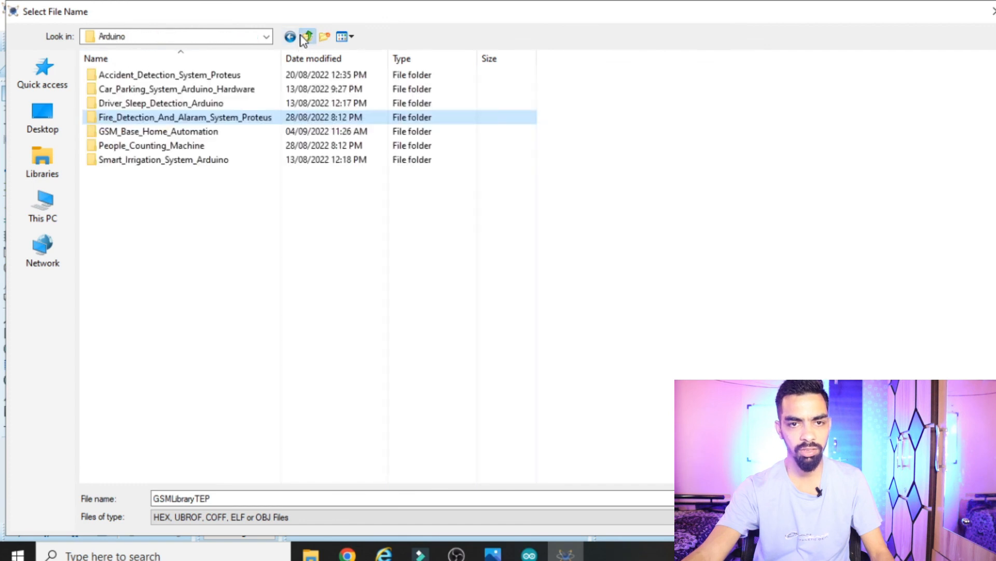
double_click(155, 132)
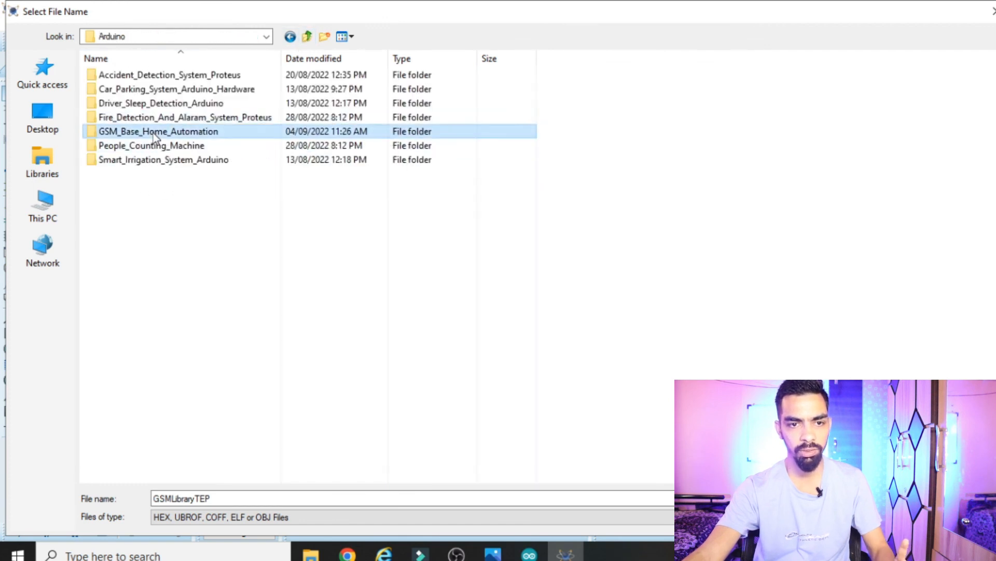
double_click(148, 90)
click(145, 77)
key(Return)
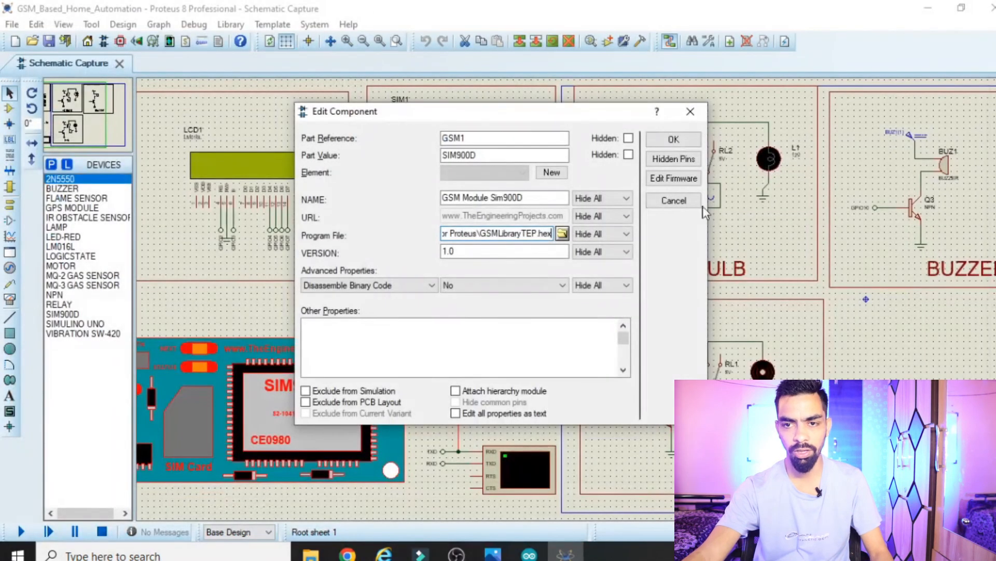
click(670, 141)
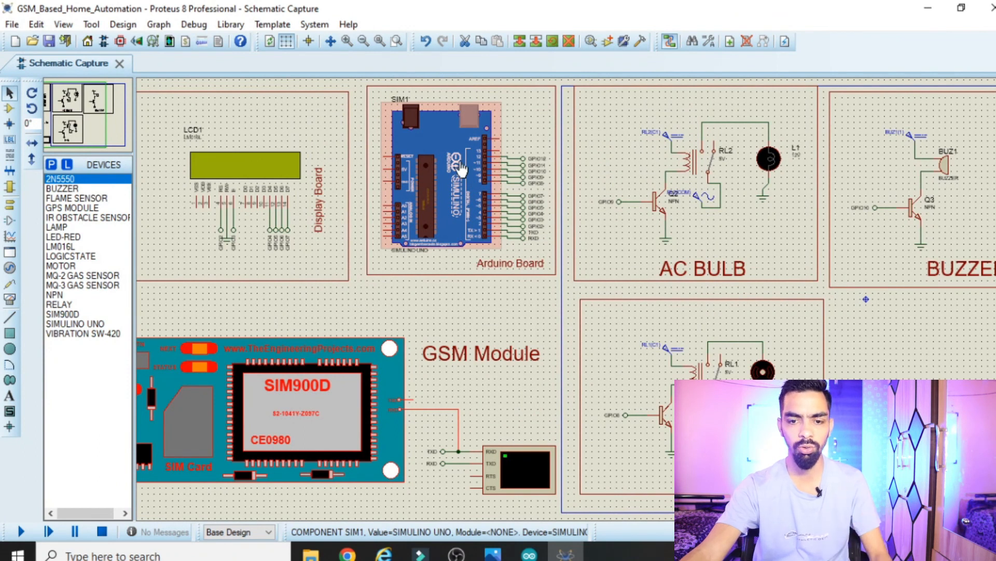
- Switch to the Arduino IDE, enlarge the output console and recompile the Home_AUTOMATION_GSM_Proteus_Simulation sketch
click(529, 554)
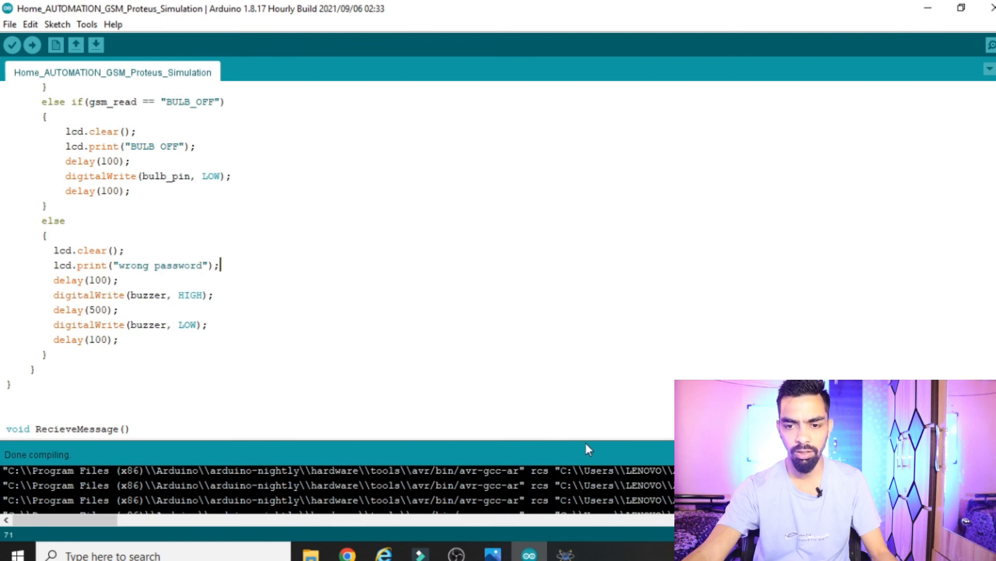
drag(590, 439, 589, 283)
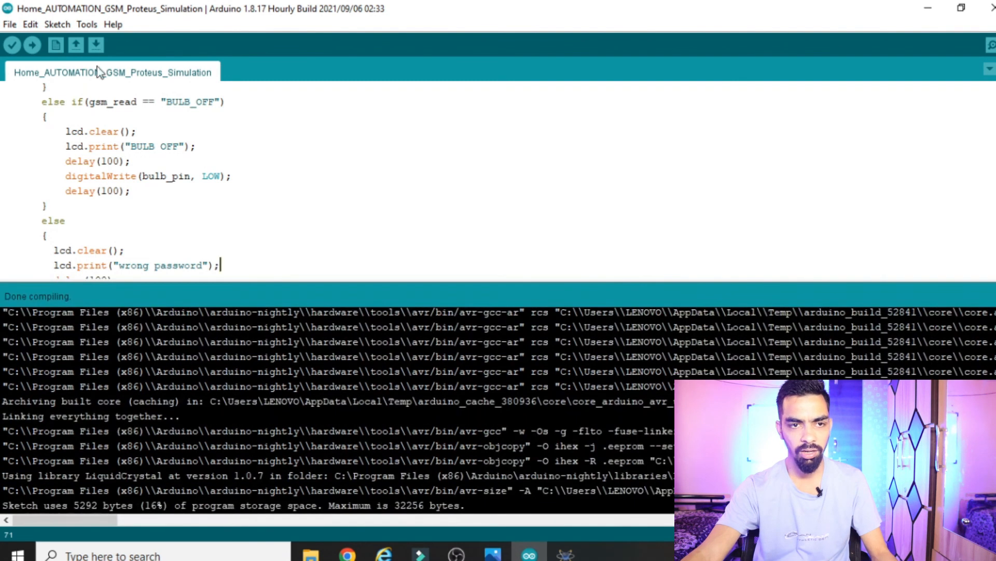
click(12, 46)
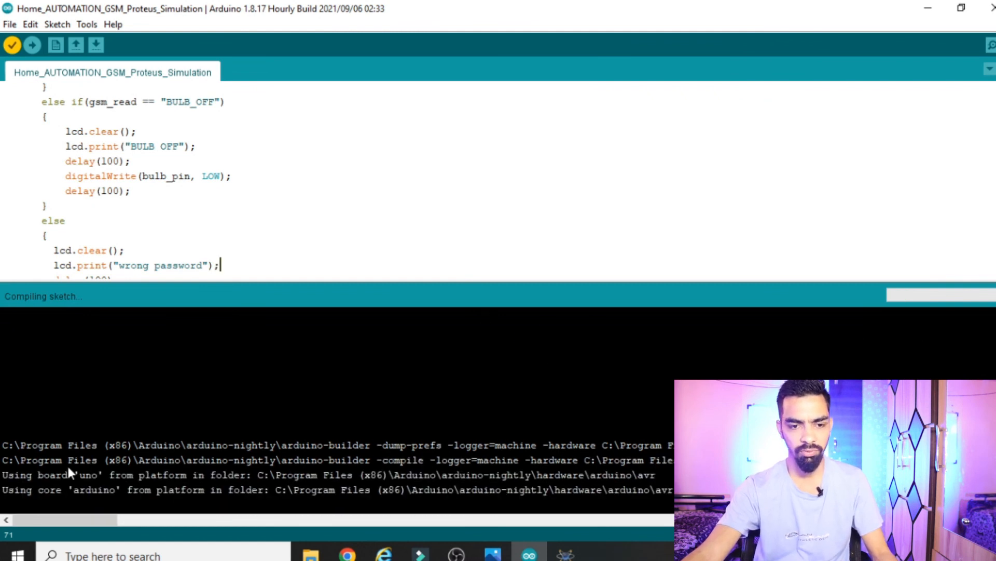
- Copy the path of the arduino_build_52841 folder from the end of the compiler output's hex conversion line
drag(56, 516, 274, 497)
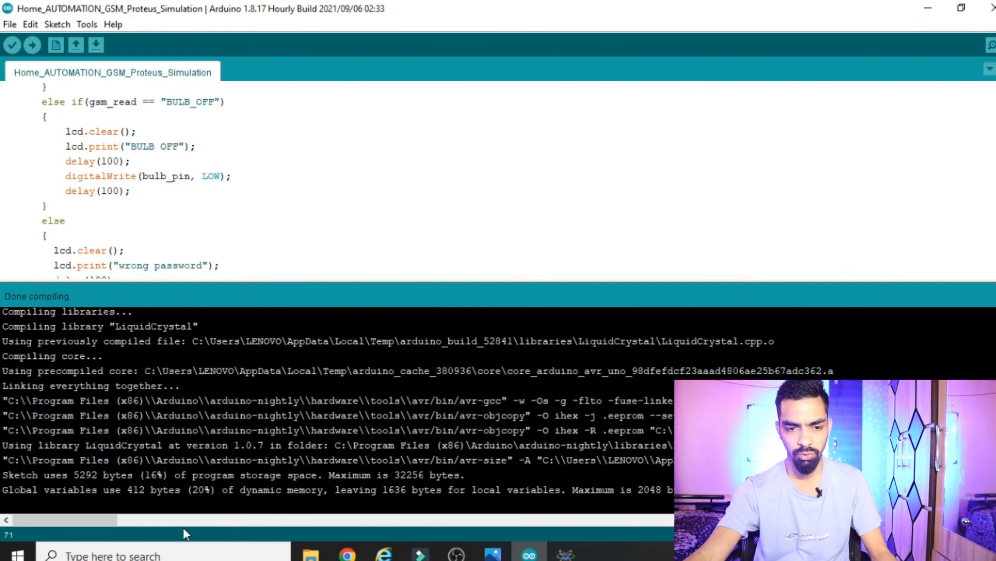
drag(63, 518, 191, 519)
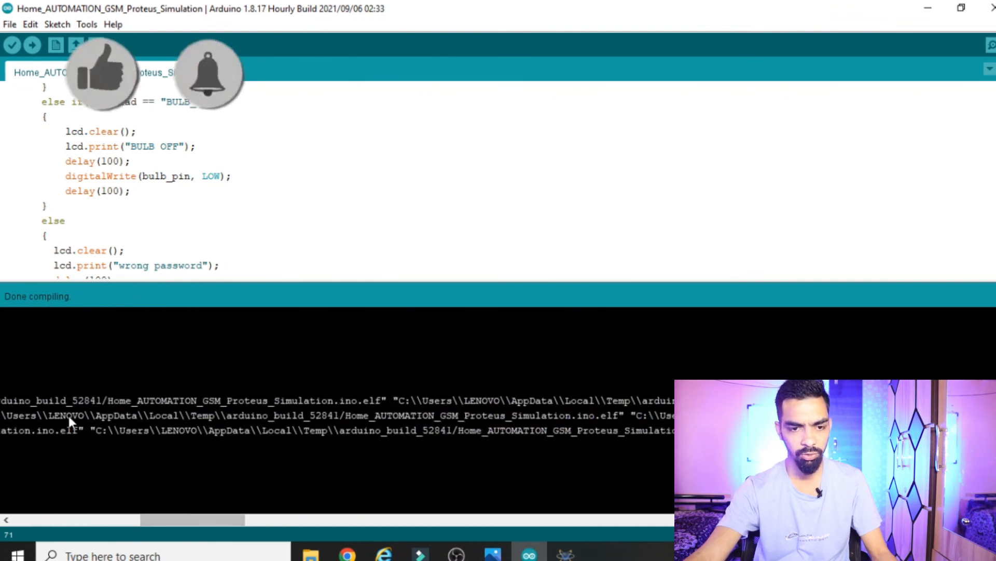
drag(98, 430, 572, 448)
drag(679, 436, 916, 429)
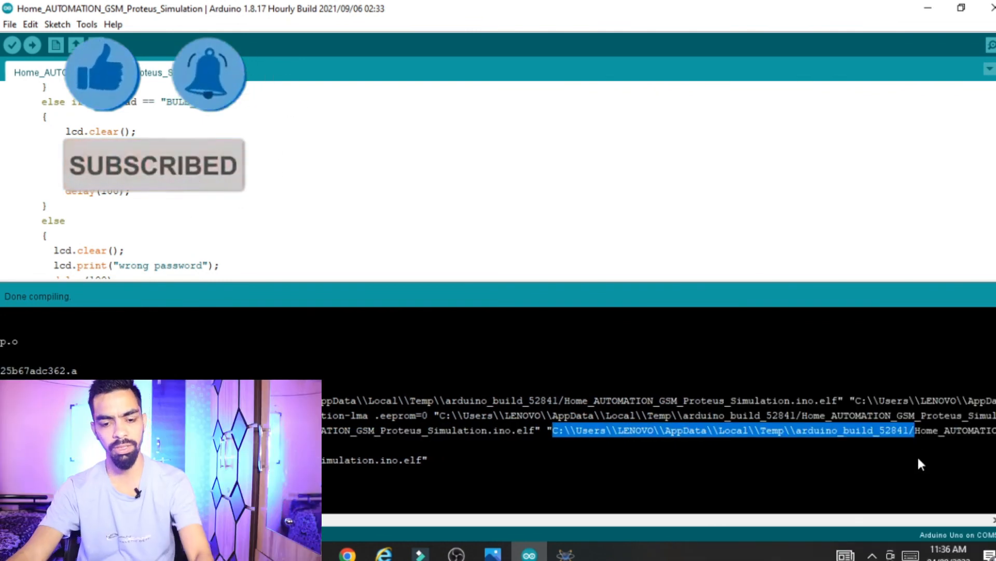
- Switch to Proteus and paste the copied build folder path into the file selection for the Simulino Uno's program file
click(566, 555)
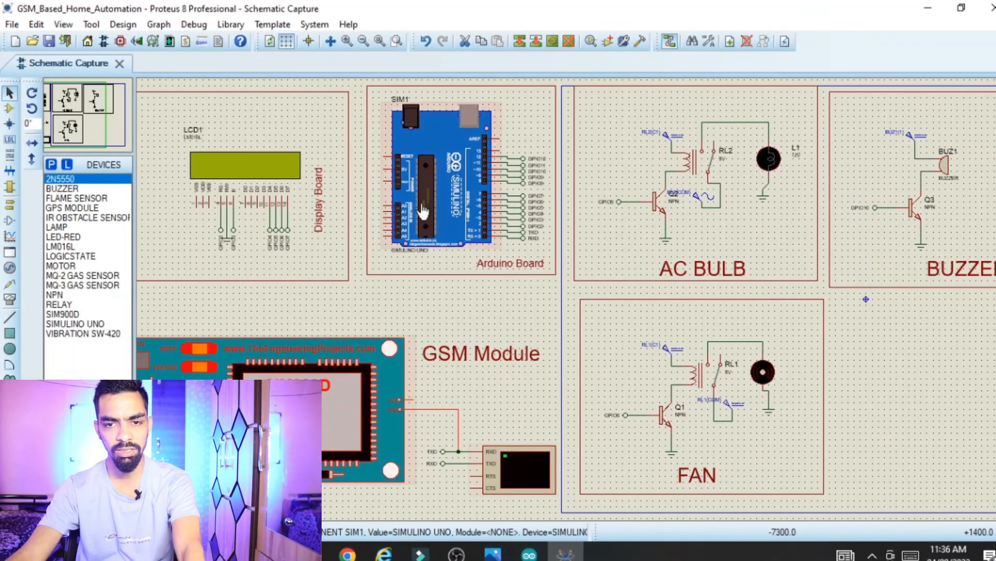
double_click(423, 210)
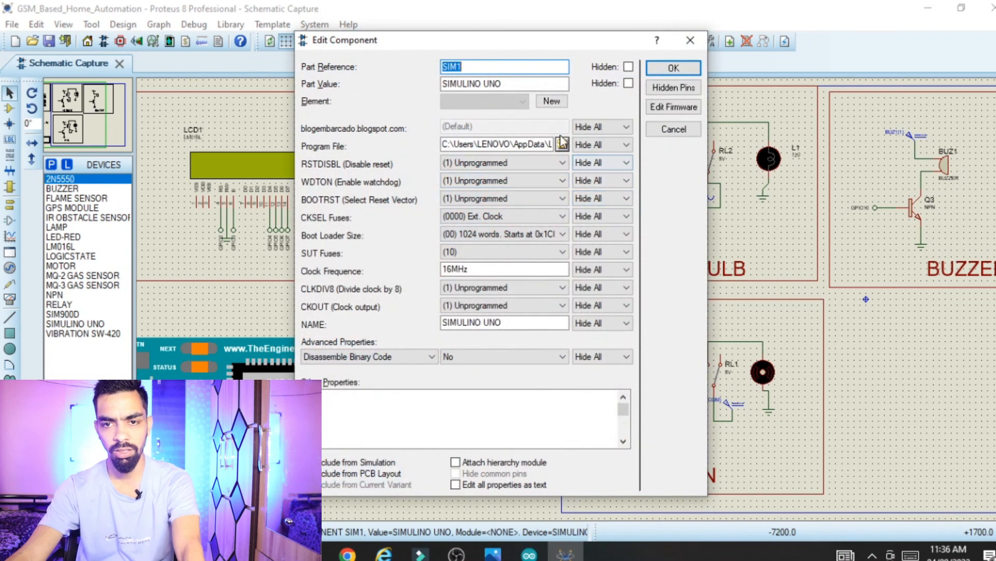
click(562, 141)
key(ctrl+v)
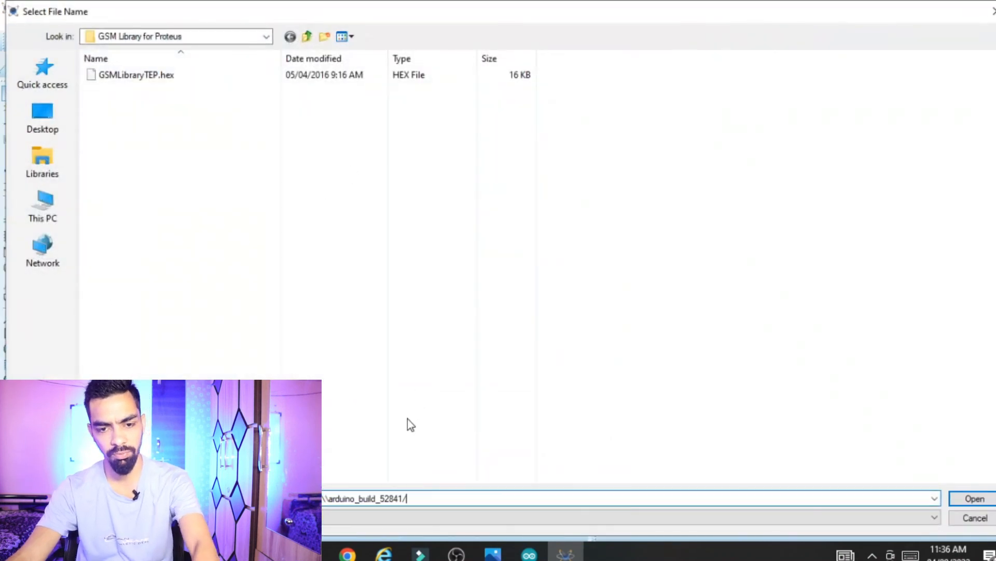
- Reduce the pasted path's double backslashes to single ones, remove the trailing slash, and open the arduino_build_52841 folder
click(197, 497)
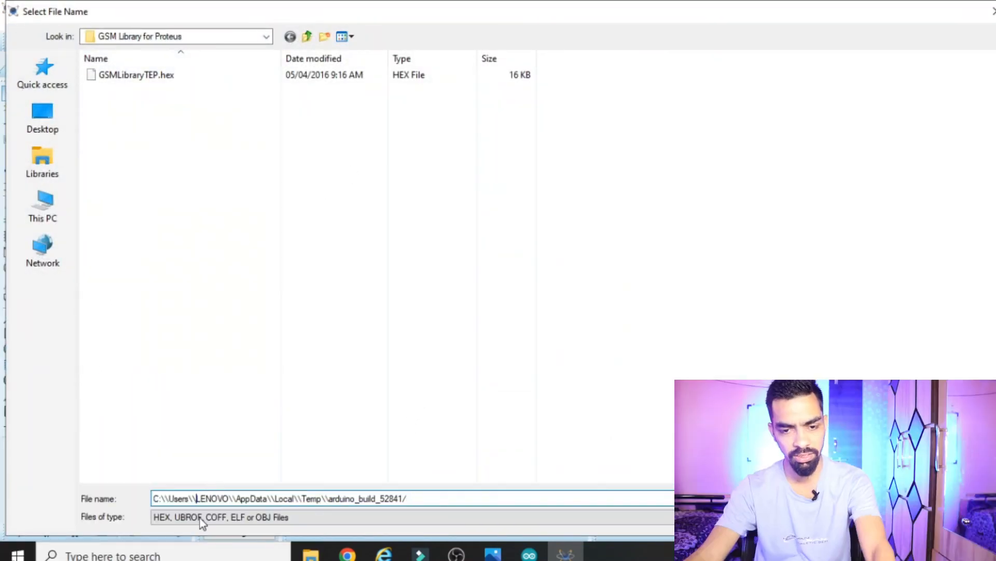
key(BackSpace)
click(231, 497)
key(BackSpace)
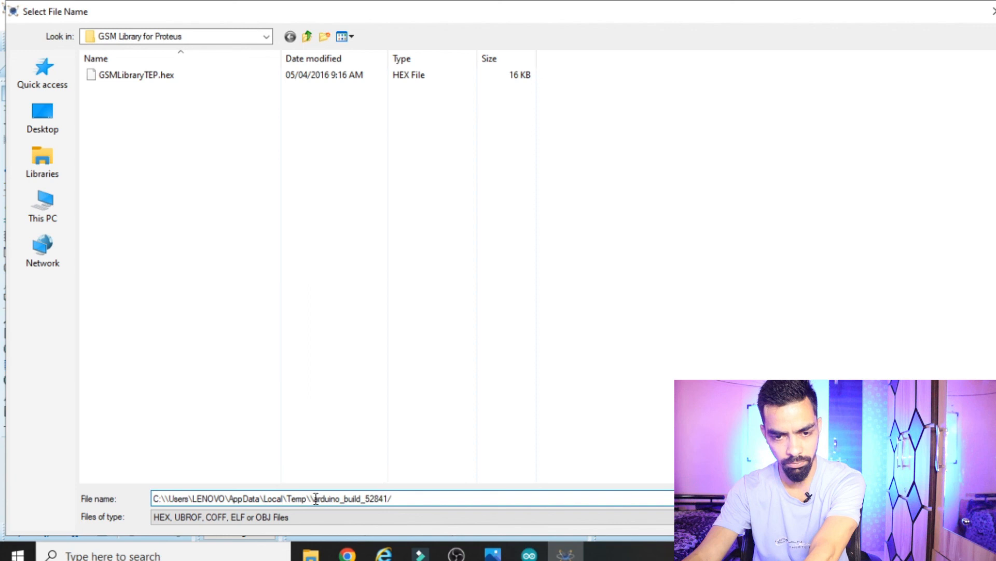
click(391, 499)
key(BackSpace)
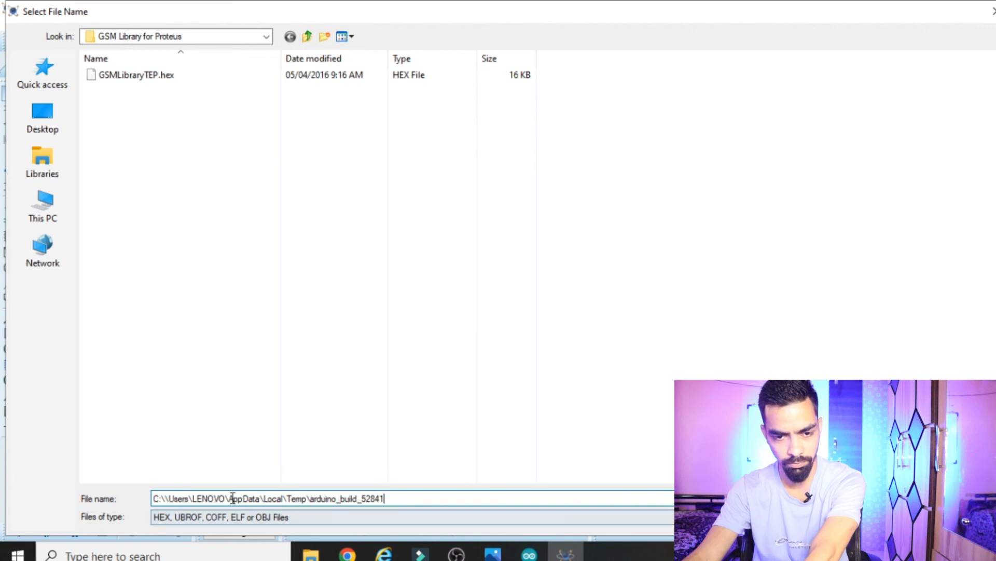
click(170, 499)
key(BackSpace)
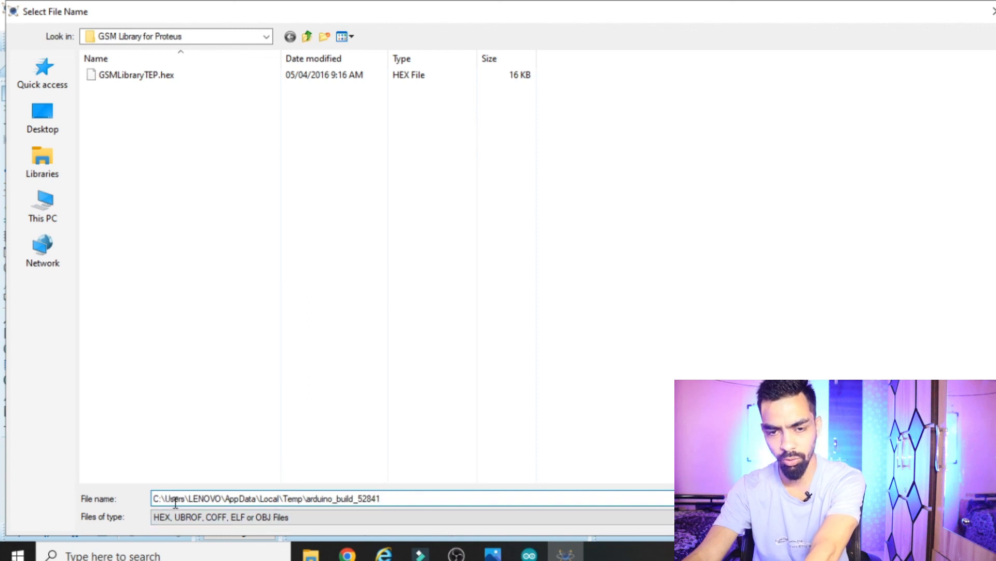
key(Return)
- Assign the 15 KB Home_AUTOMATION_GSM_Proteus_Simulation.ino.hex file as the Simulino Uno's program file
click(371, 146)
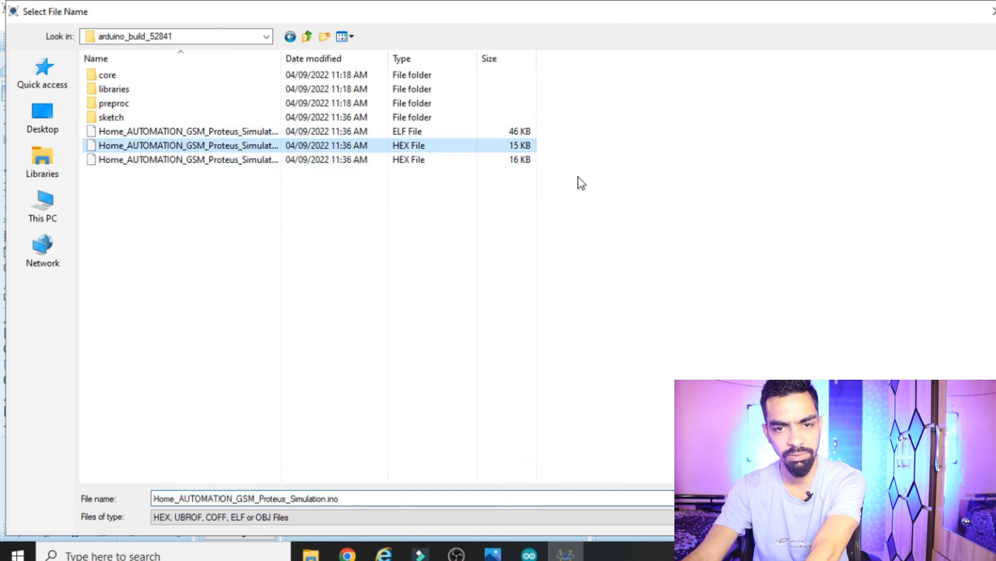
double_click(372, 146)
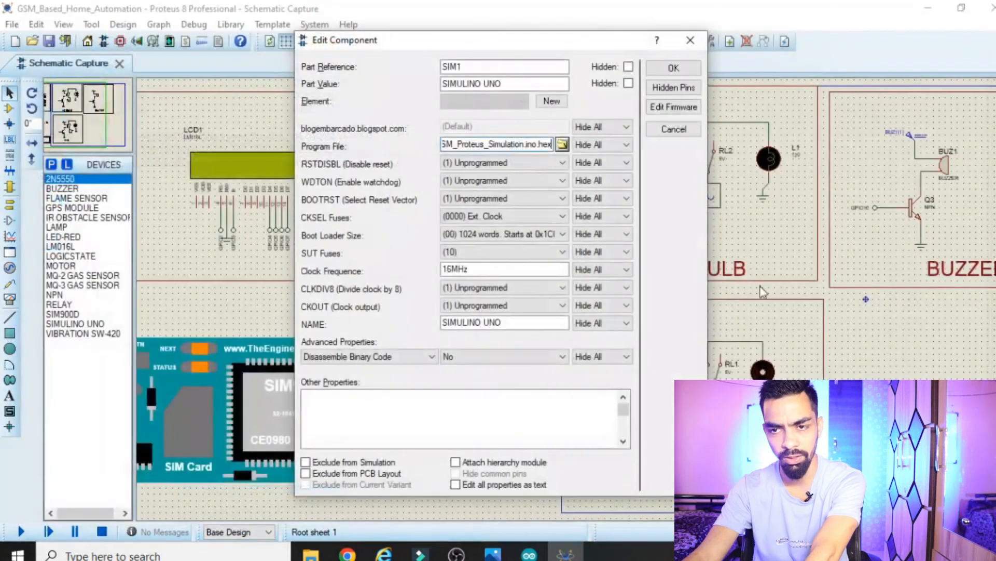
click(672, 67)
- Run the home automation circuit simulation briefly and stop it
click(23, 528)
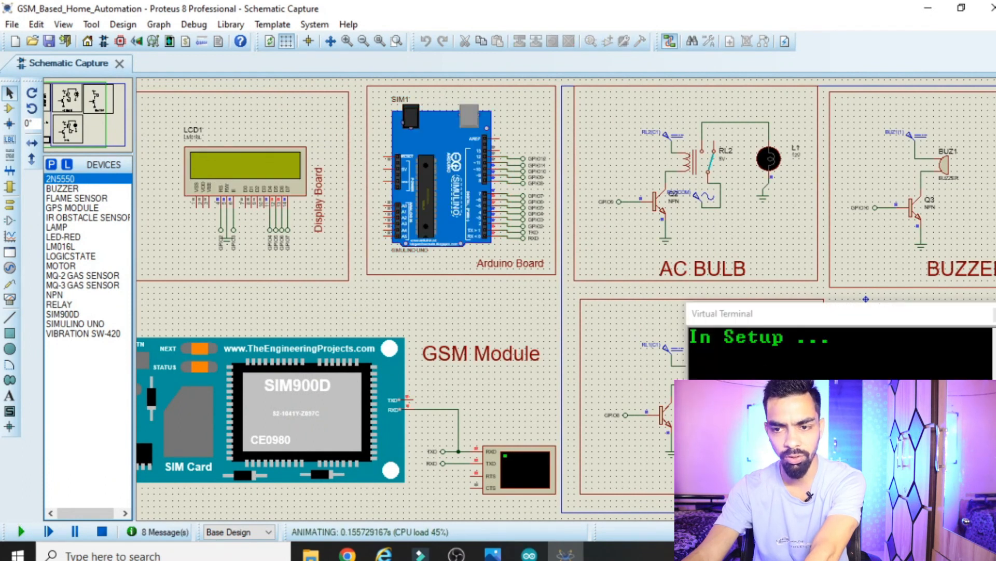
click(103, 531)
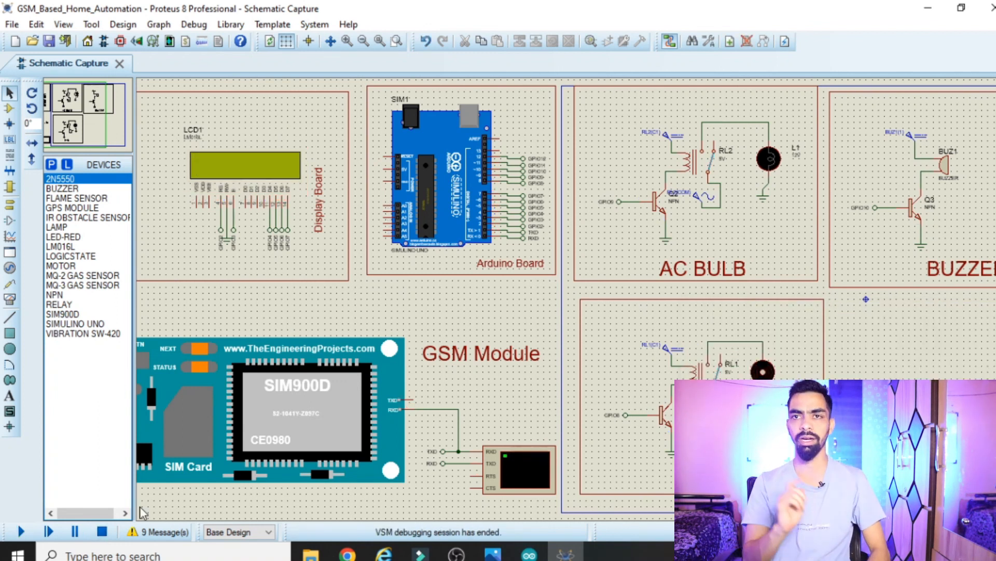